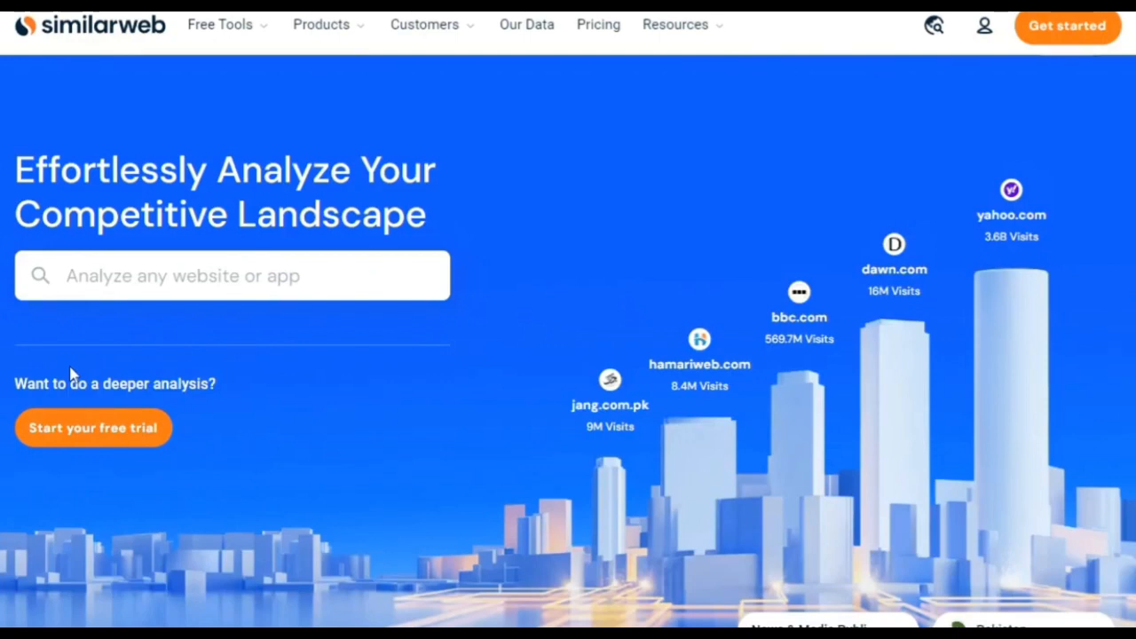
# Look up etsy.com in the website analysis search
pyautogui.click(157, 280)
pyautogui.write('etsy.com')
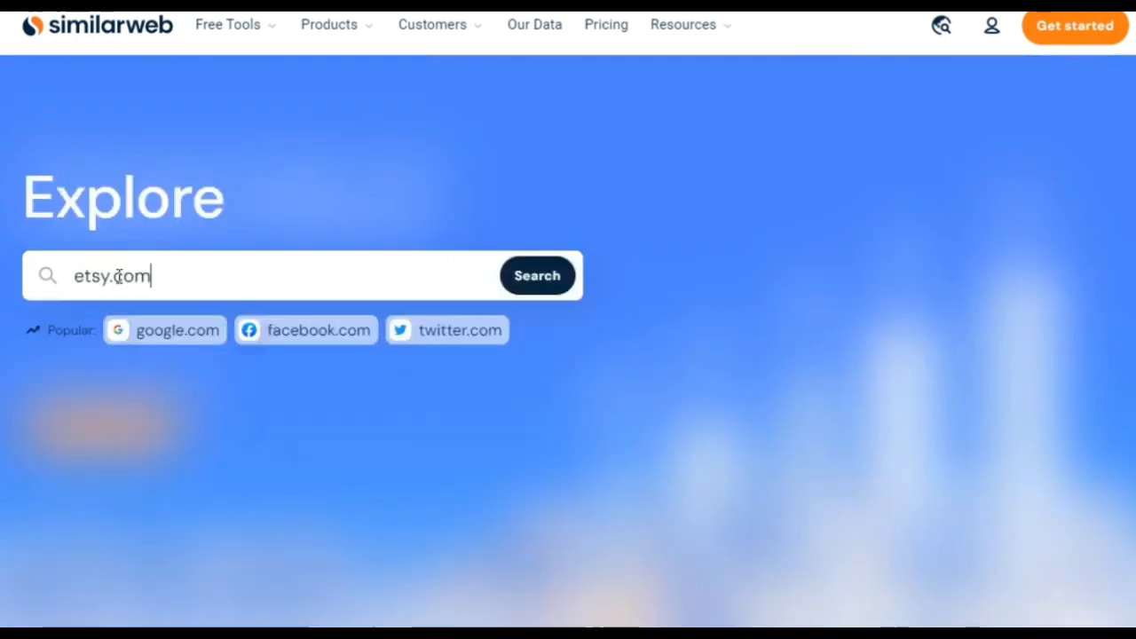
pyautogui.click(545, 276)
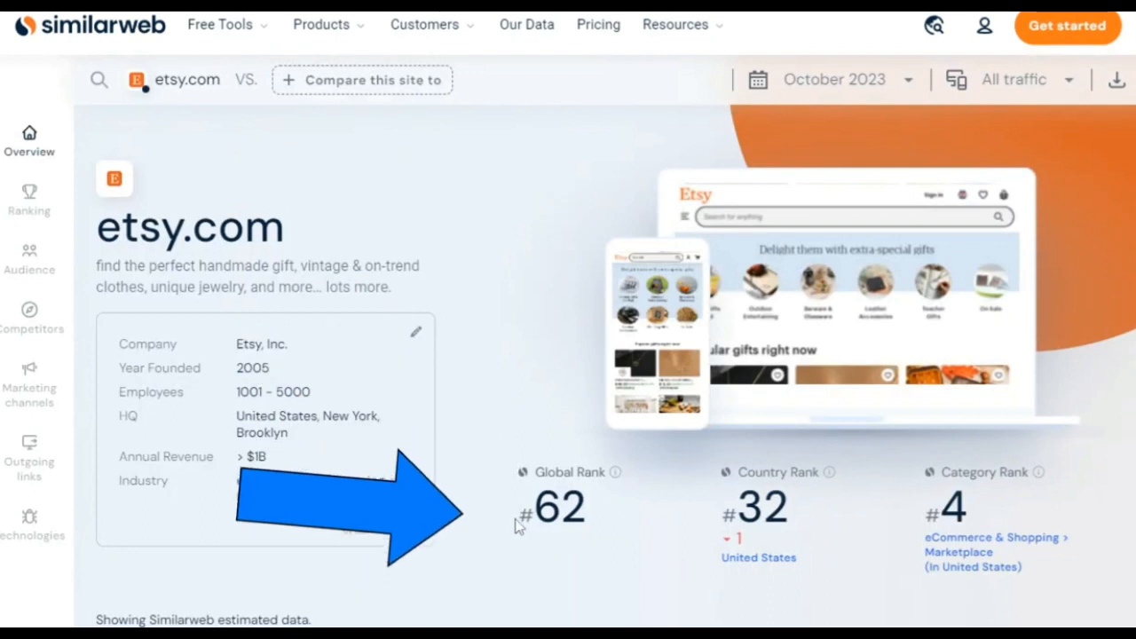
# Examine etsy.com's global, country and category ranks in the overview
pyautogui.scroll(-1, 460, 480)
pyautogui.scroll(1, 396, 382)
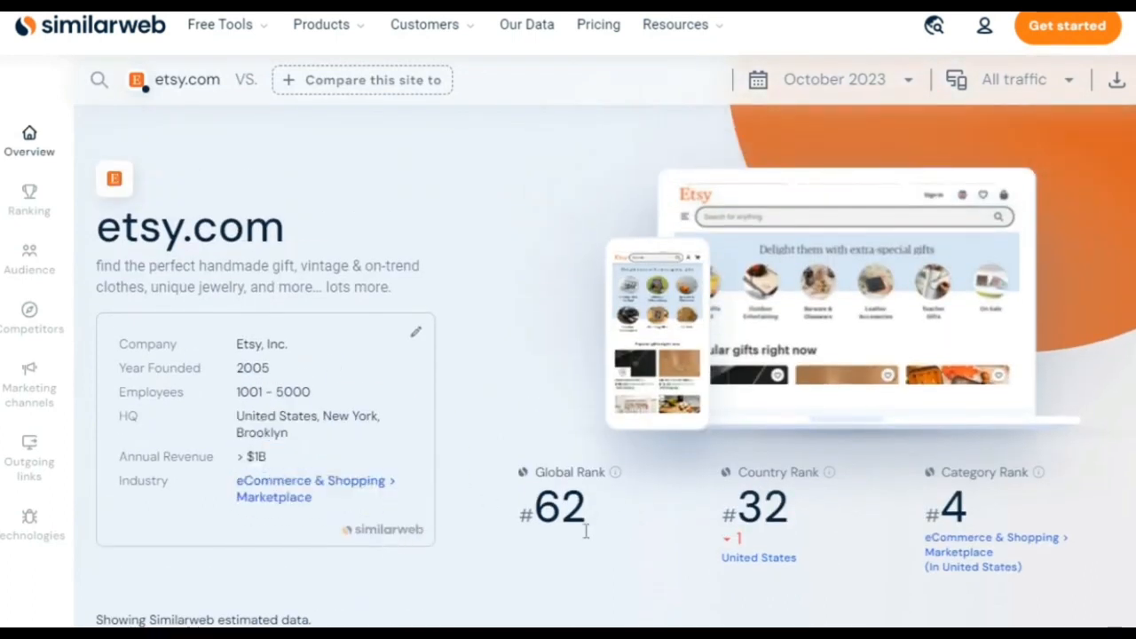
pyautogui.moveTo(522, 510); pyautogui.dragTo(602, 516)
pyautogui.doubleClick(739, 519)
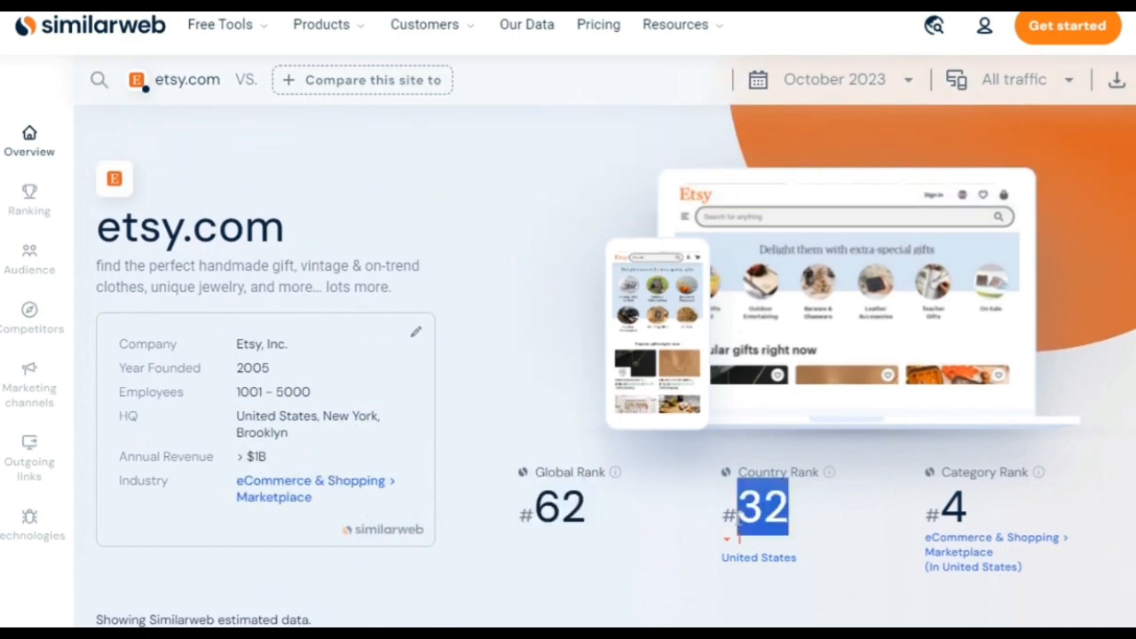
pyautogui.moveTo(877, 507); pyautogui.dragTo(992, 526)
pyautogui.moveTo(1046, 566); pyautogui.dragTo(973, 622)
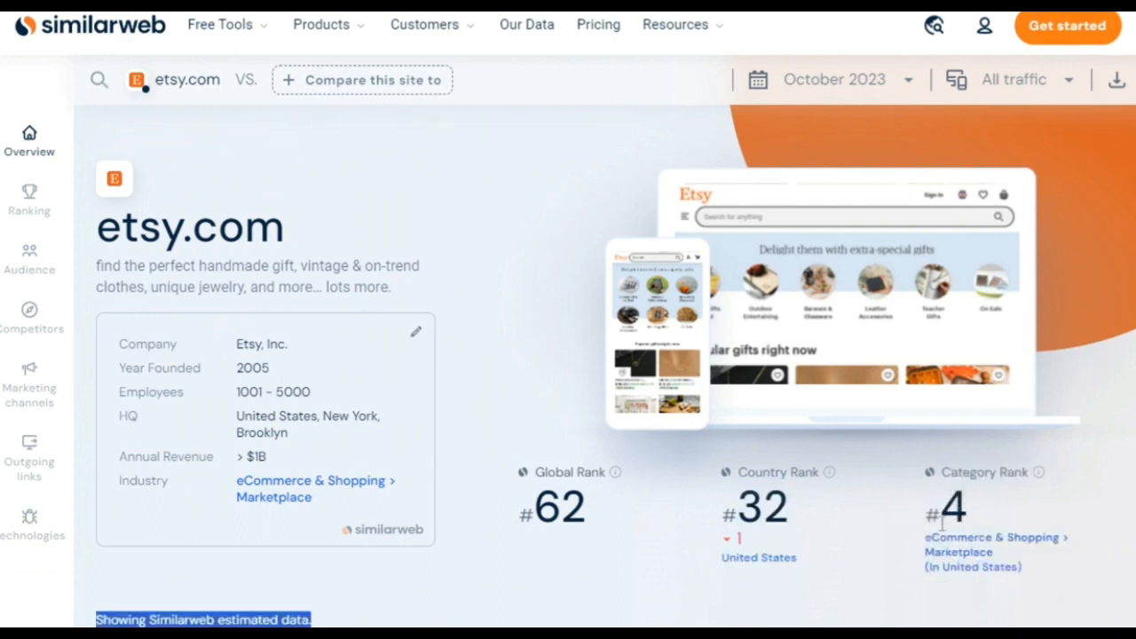
pyautogui.click(904, 544)
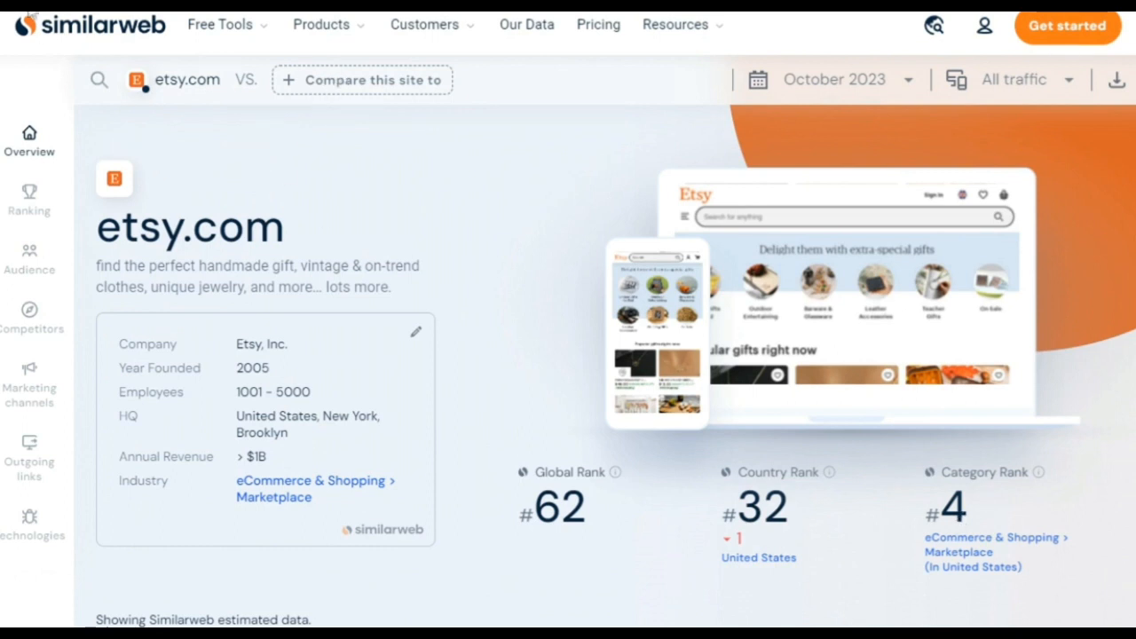
# Switch to the Etsy website and search it for "digital products"
pyautogui.click(346, 89)
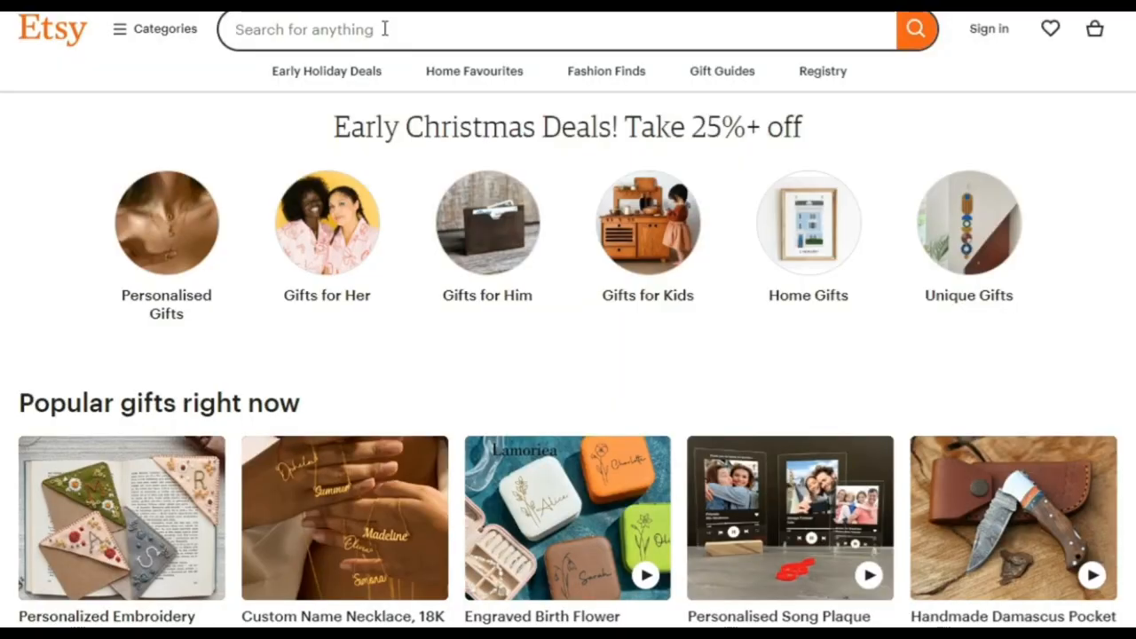
pyautogui.click(383, 29)
pyautogui.write('digit')
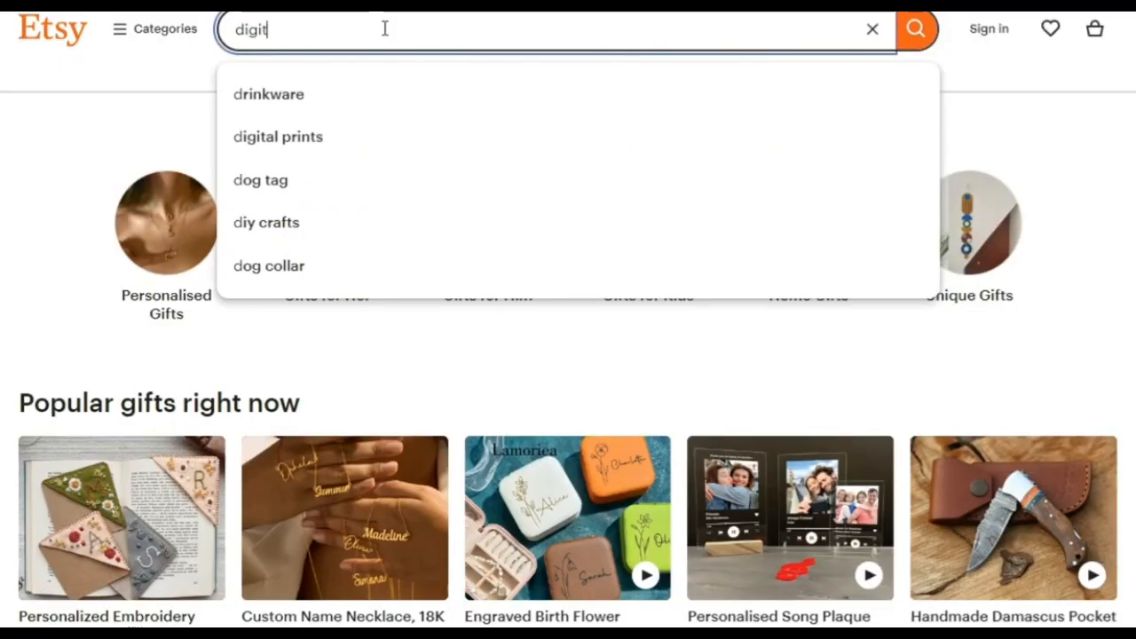
pyautogui.write('al')
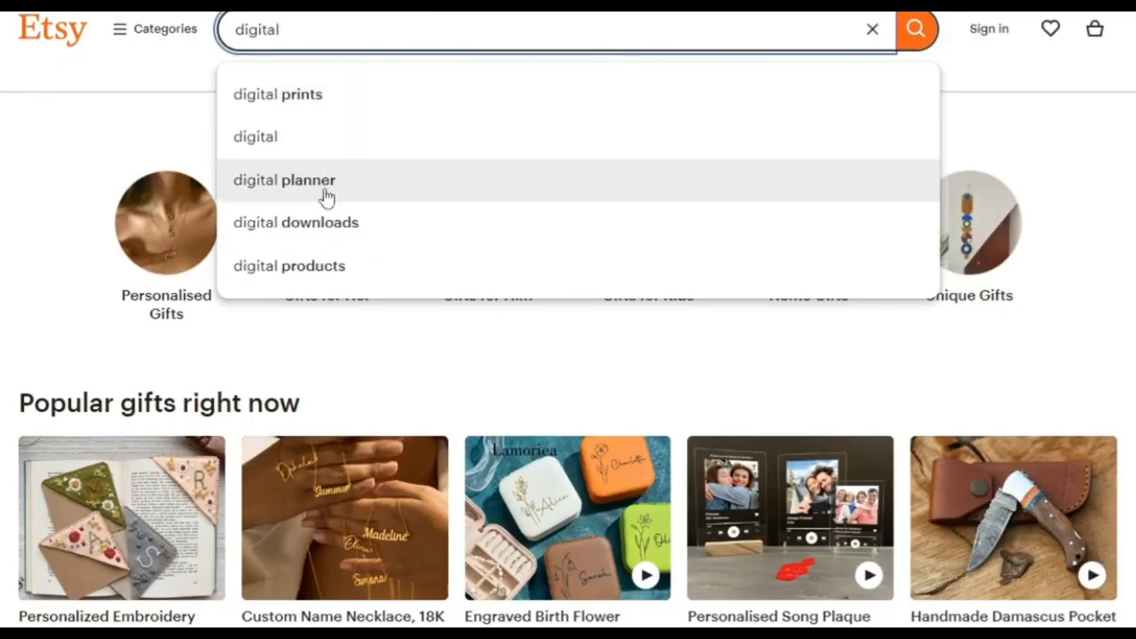
pyautogui.click(307, 263)
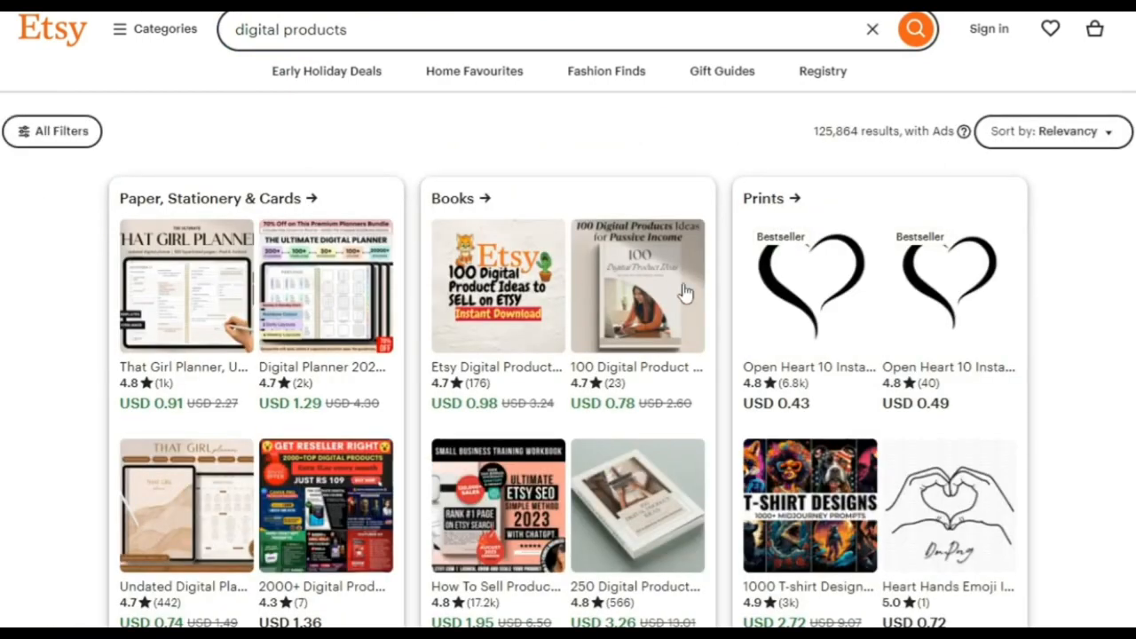
# Open the 1000 T-shirt Designs Midjourney Prompts listing and check its preview media and number of reviews
pyautogui.click(828, 525)
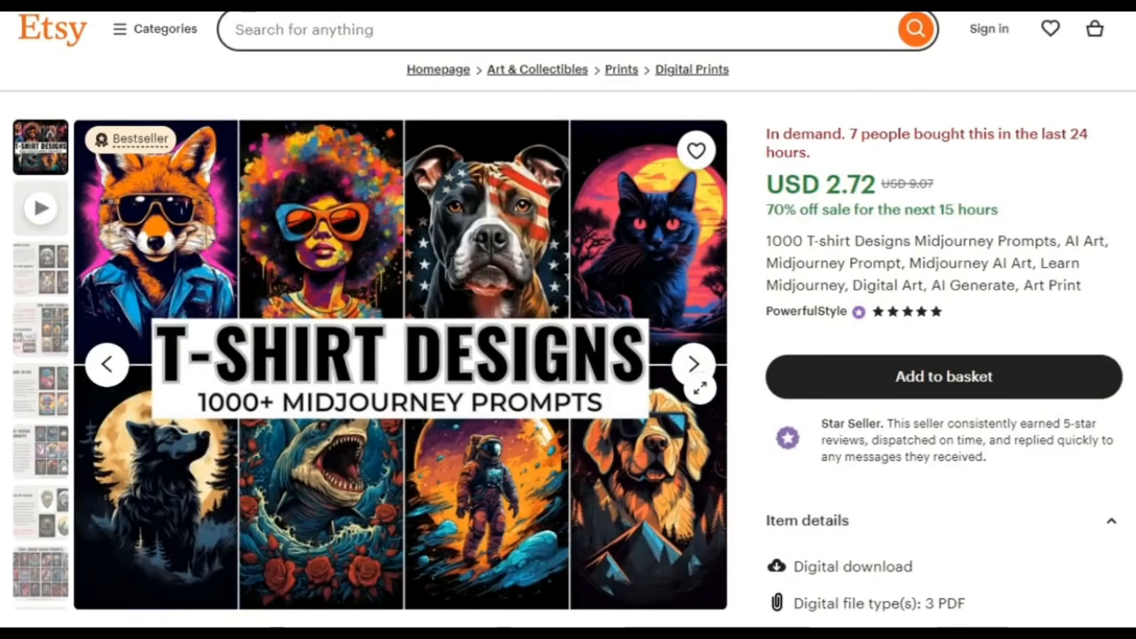
pyautogui.click(699, 387)
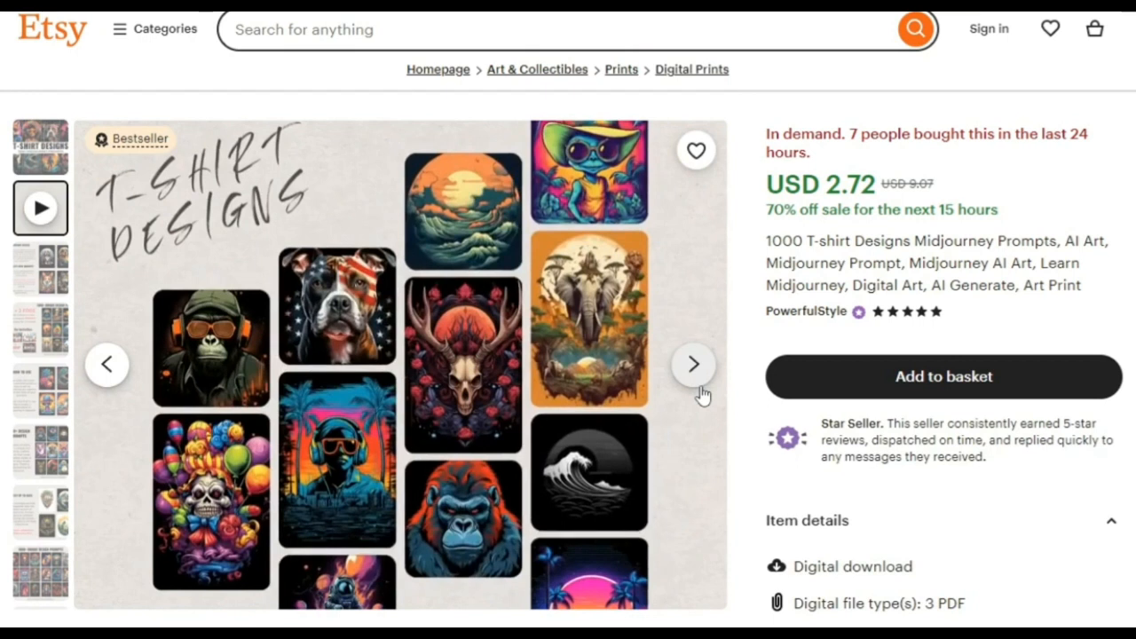
pyautogui.scroll(-4, 701, 395)
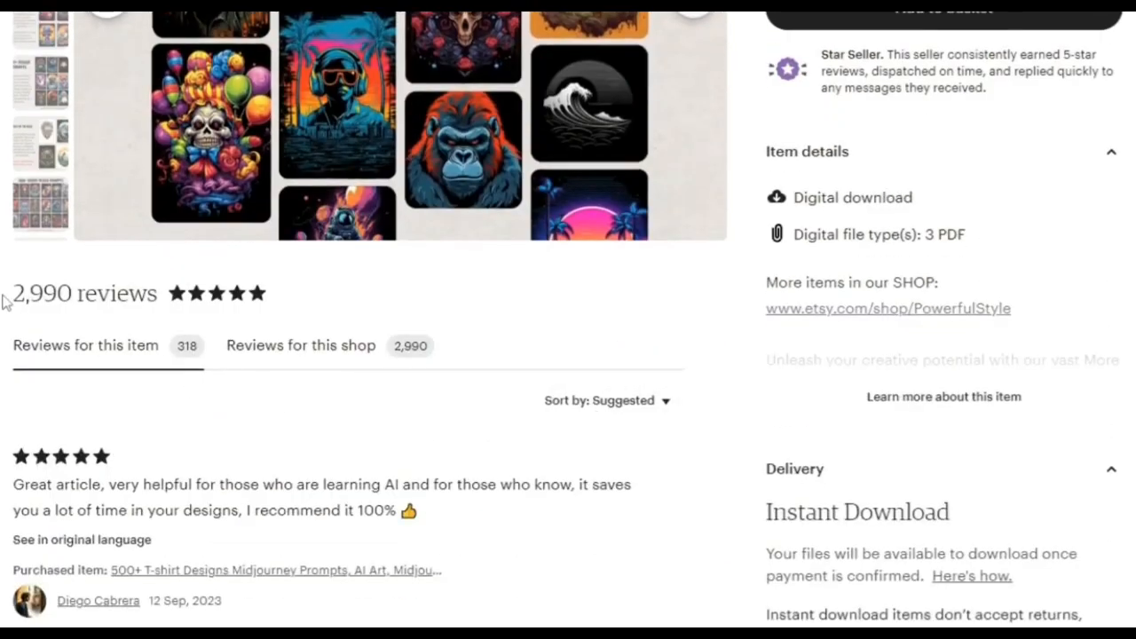
pyautogui.doubleClick(70, 295)
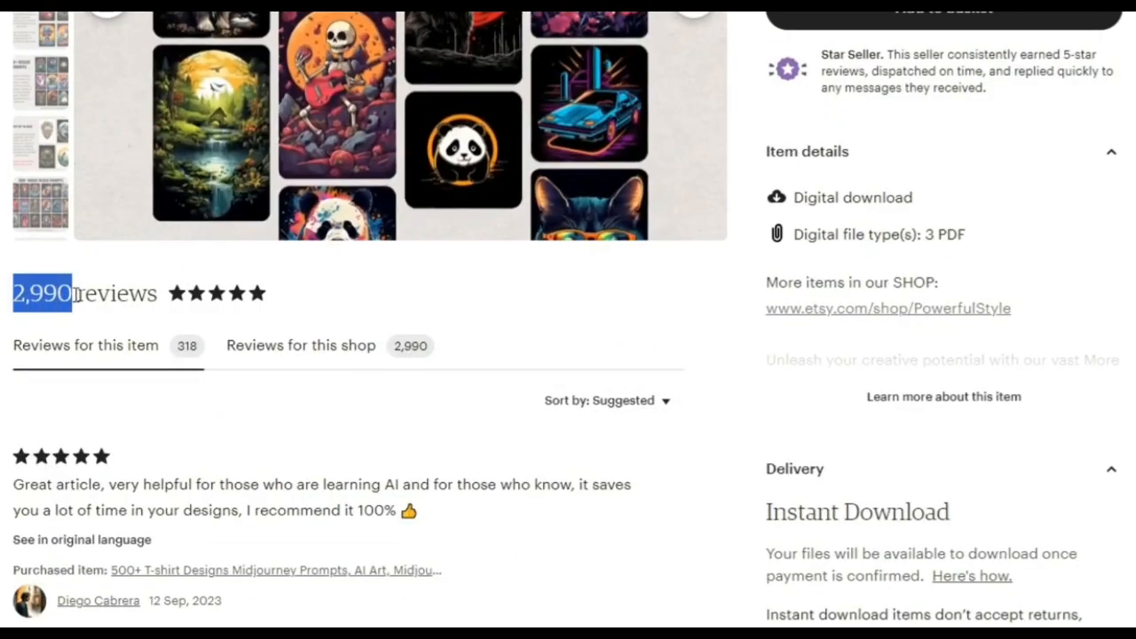
pyautogui.click(76, 296)
# Check the T-shirt designs listing's sale price and read through its customer reviews
pyautogui.scroll(4, 461, 399)
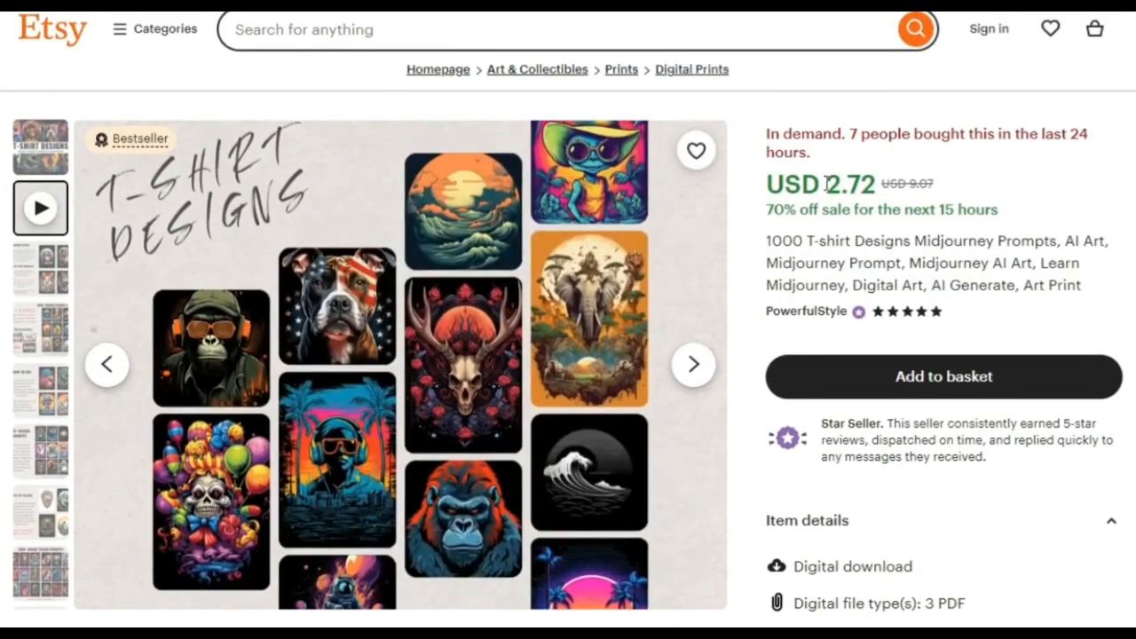
pyautogui.moveTo(826, 184); pyautogui.dragTo(883, 181)
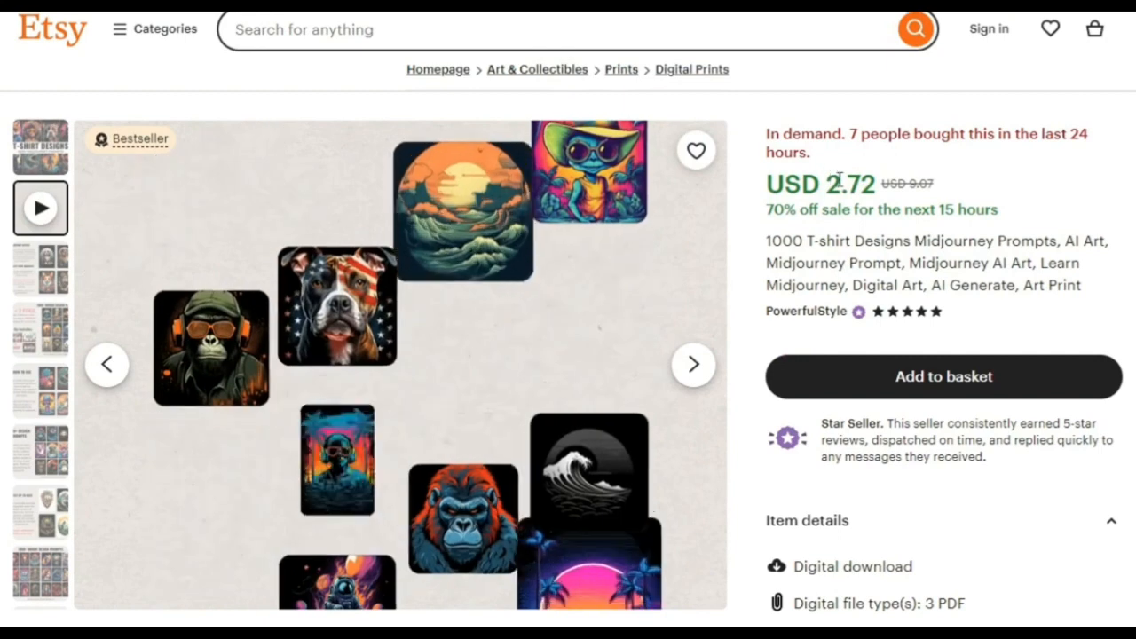
pyautogui.scroll(-2, 837, 271)
pyautogui.scroll(-10, 837, 278)
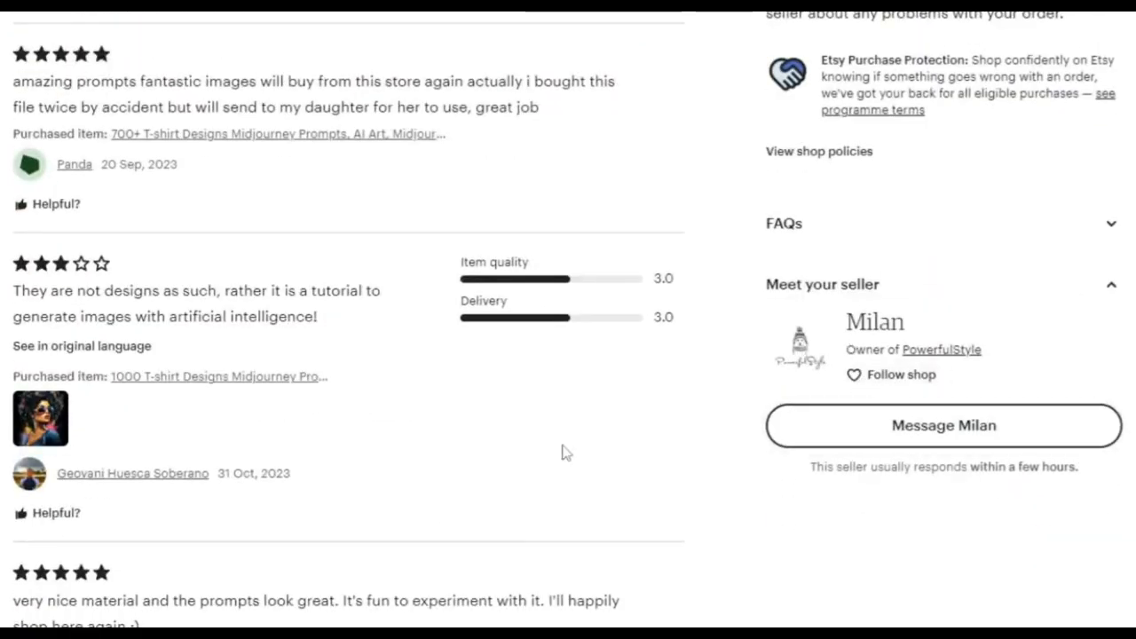
pyautogui.scroll(12, 562, 451)
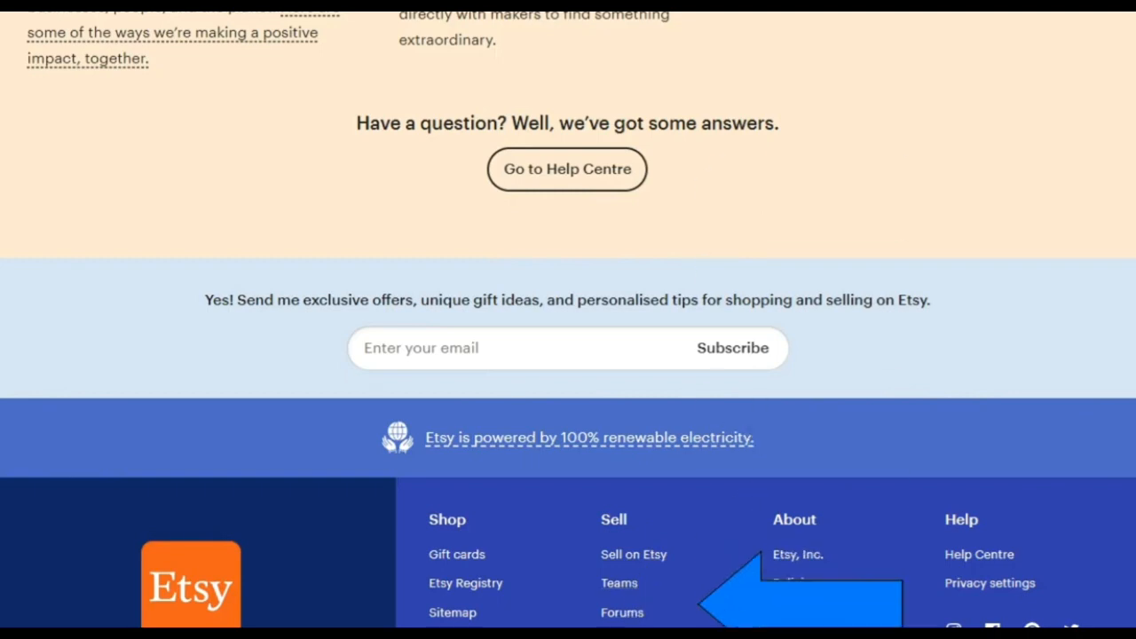
# Open the Sell on Etsy page and look through its introduction for new sellers
pyautogui.click(641, 562)
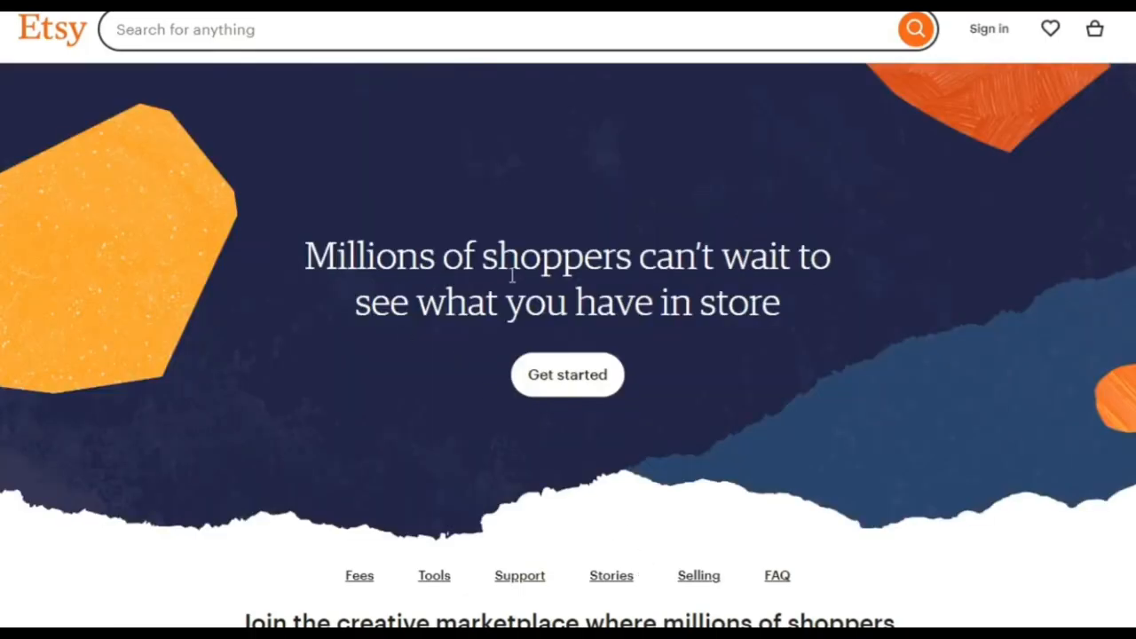
pyautogui.moveTo(330, 256); pyautogui.dragTo(781, 223)
pyautogui.scroll(-4, 782, 222)
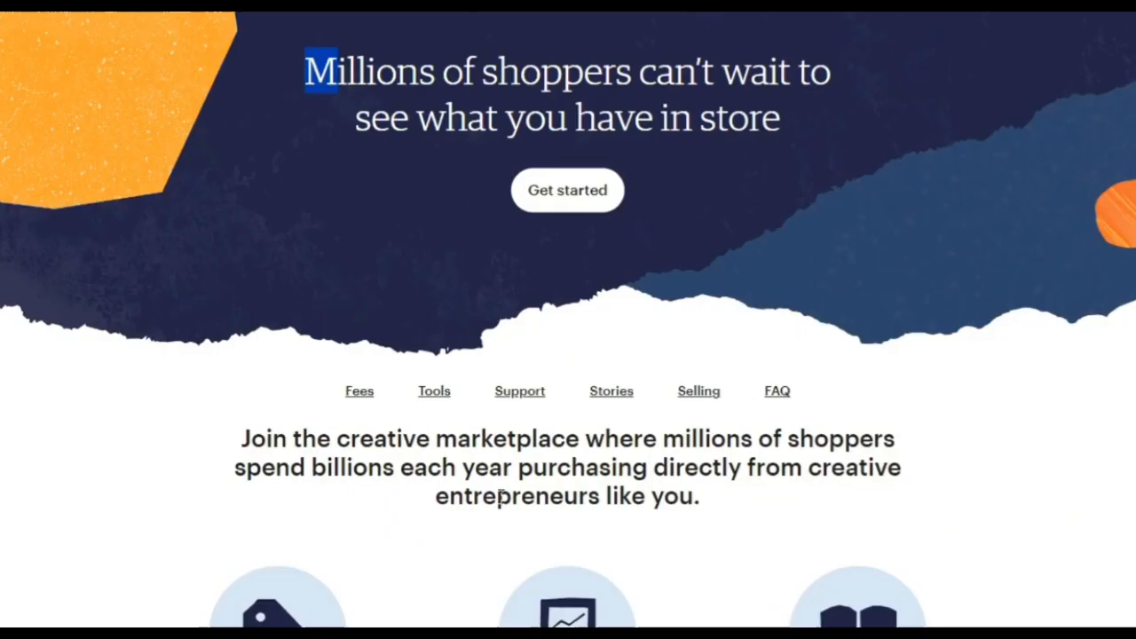
pyautogui.scroll(-10, 519, 504)
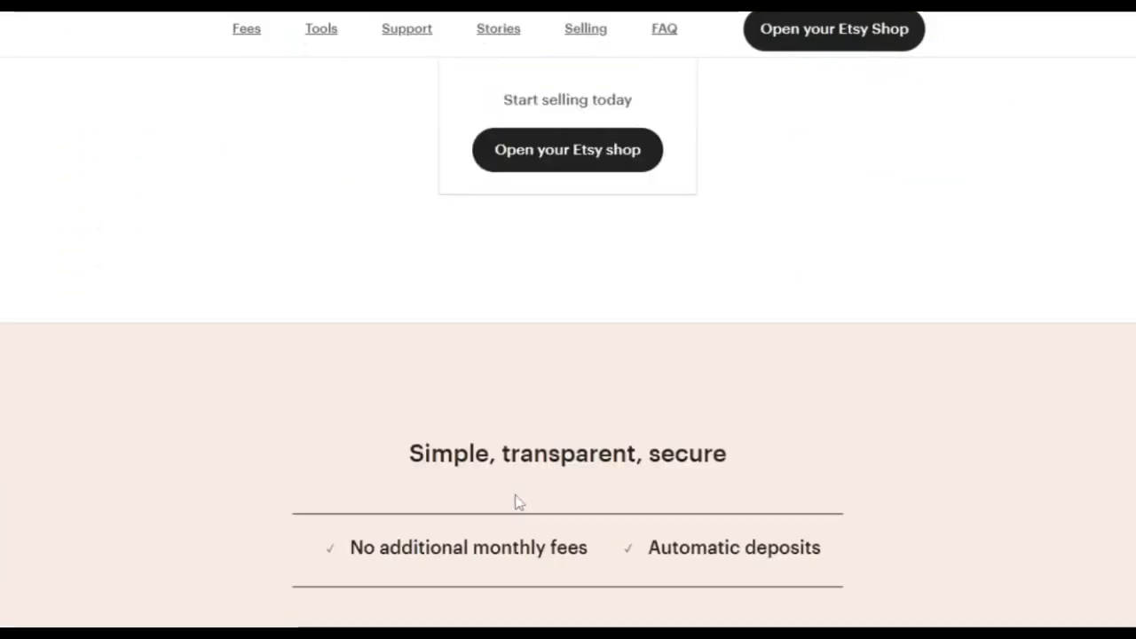
# Review the seller fees section, covering the listing, transaction and offsite ads fees, and the rest of the page
pyautogui.scroll(-1, 516, 497)
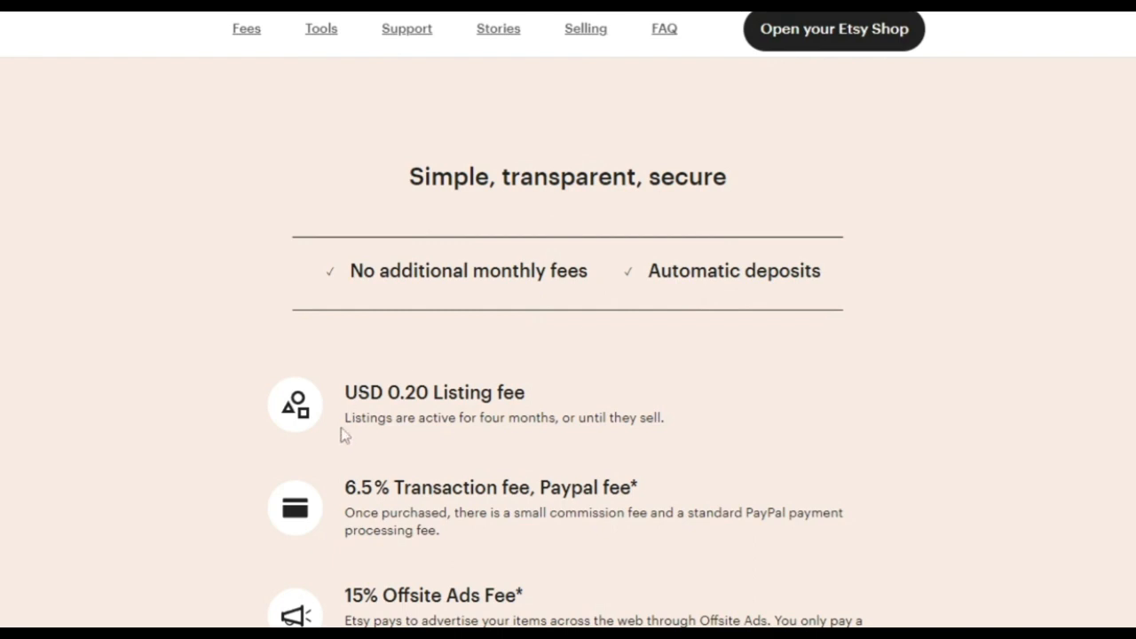
pyautogui.moveTo(335, 428)
pyautogui.mouseDown()
pyautogui.moveTo(677, 422)
pyautogui.moveTo(328, 420)
pyautogui.moveTo(346, 422)
pyautogui.mouseUp()
pyautogui.moveTo(335, 488); pyautogui.dragTo(315, 468)
pyautogui.scroll(-2, 317, 538)
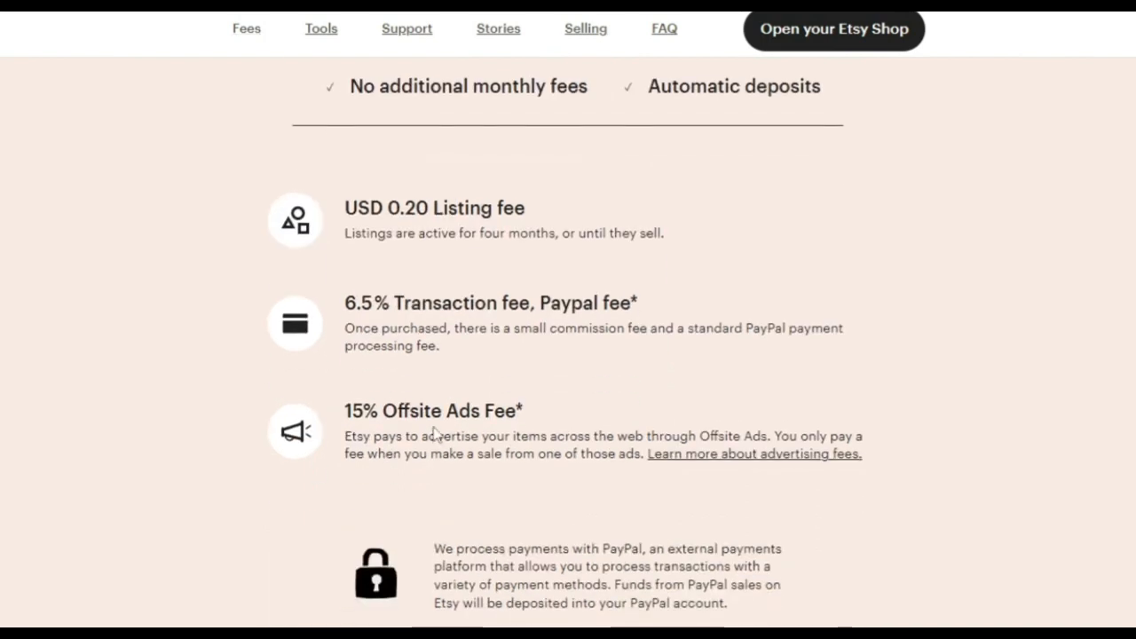
pyautogui.scroll(-2, 397, 431)
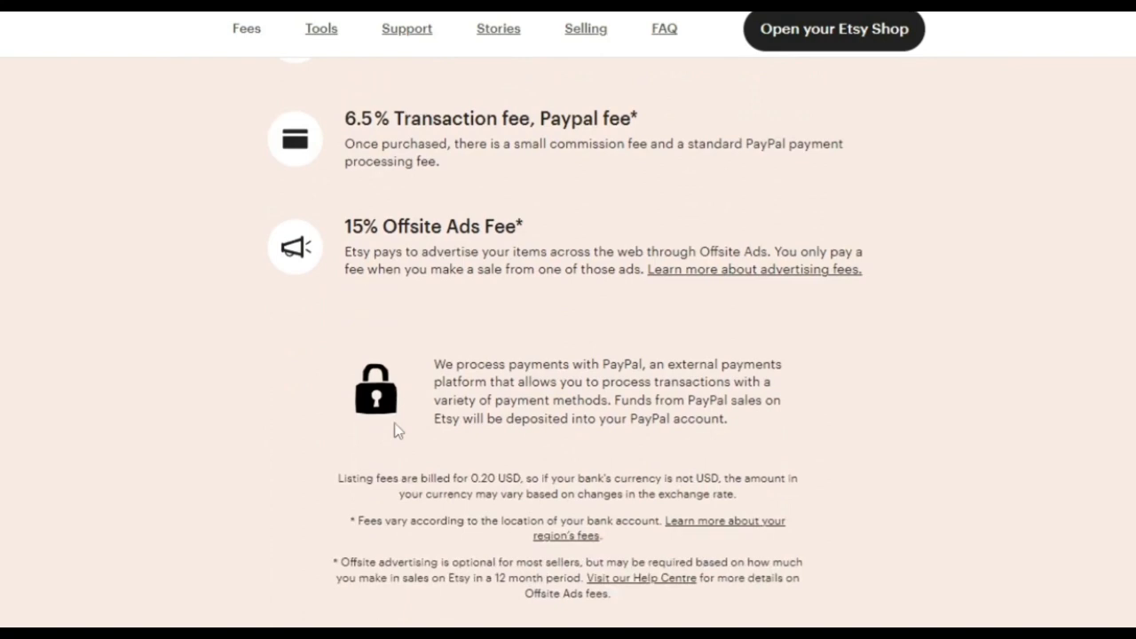
pyautogui.scroll(-10, 394, 426)
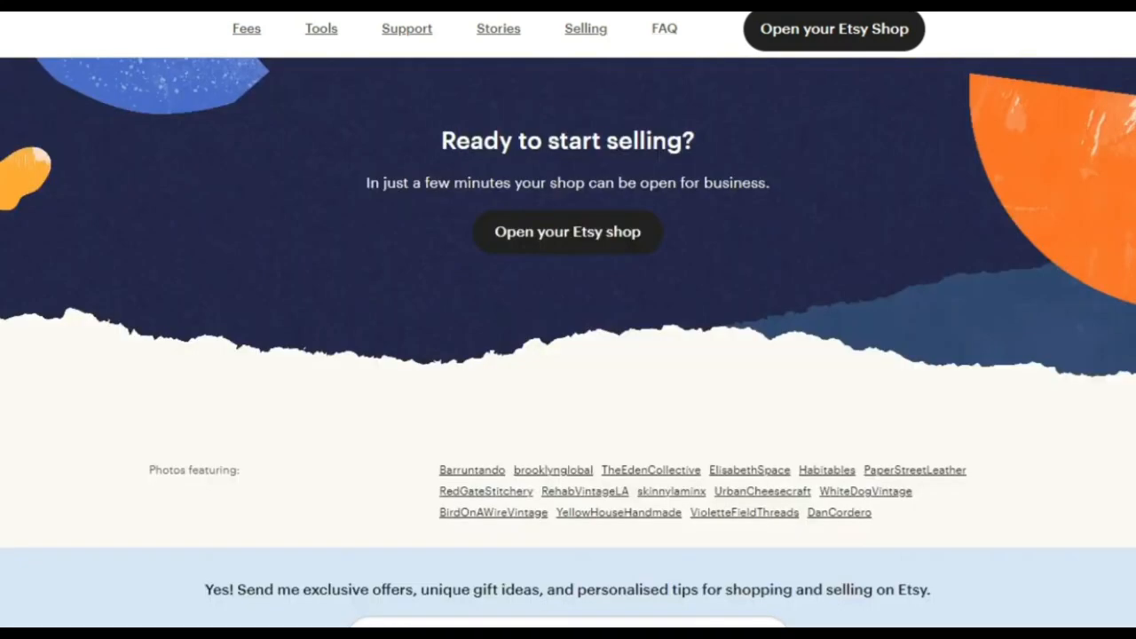
pyautogui.scroll(20, 462, 332)
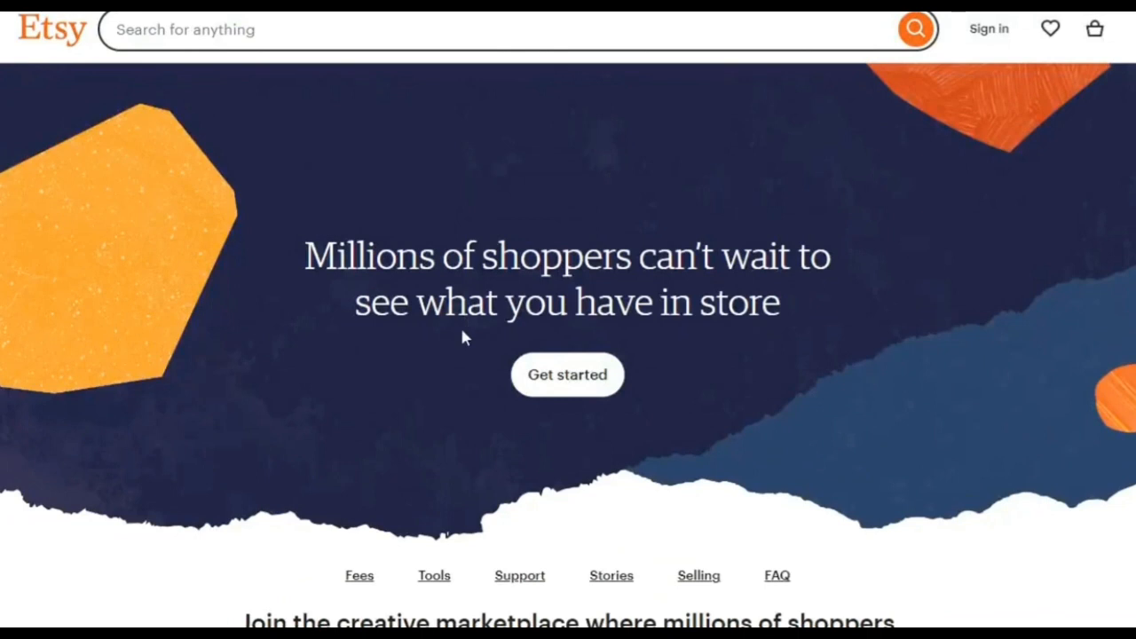
# Get started with selling on Etsy by signing in with a Google account
pyautogui.click(590, 394)
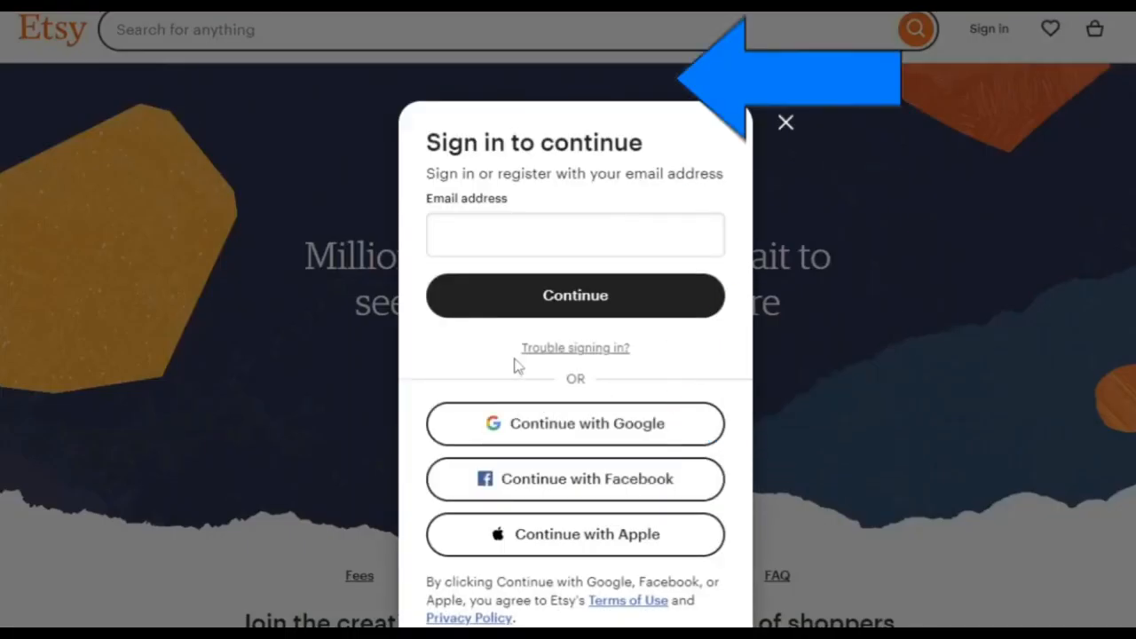
pyautogui.click(492, 425)
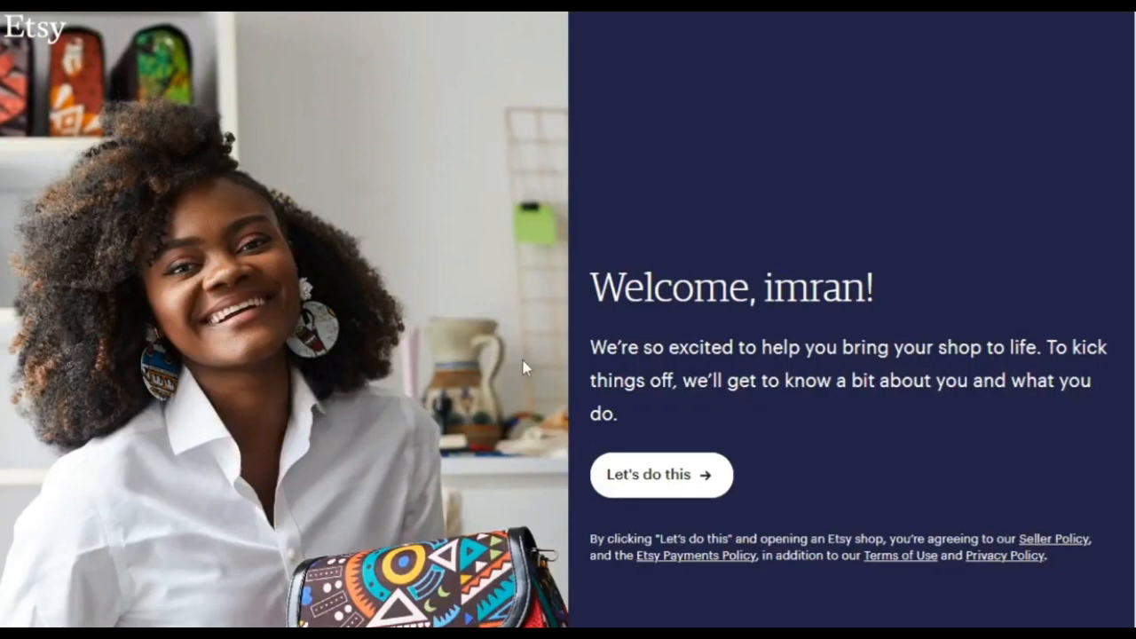
# Begin the seller questionnaire and answer that you're just starting to sell for the first time ever
pyautogui.click(672, 477)
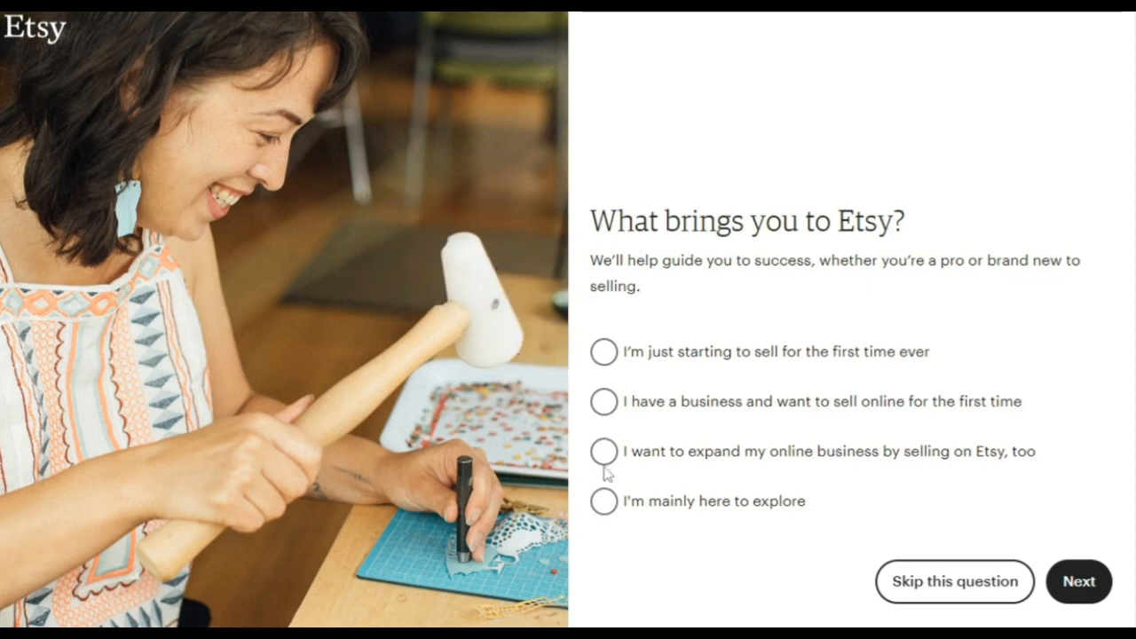
pyautogui.click(605, 351)
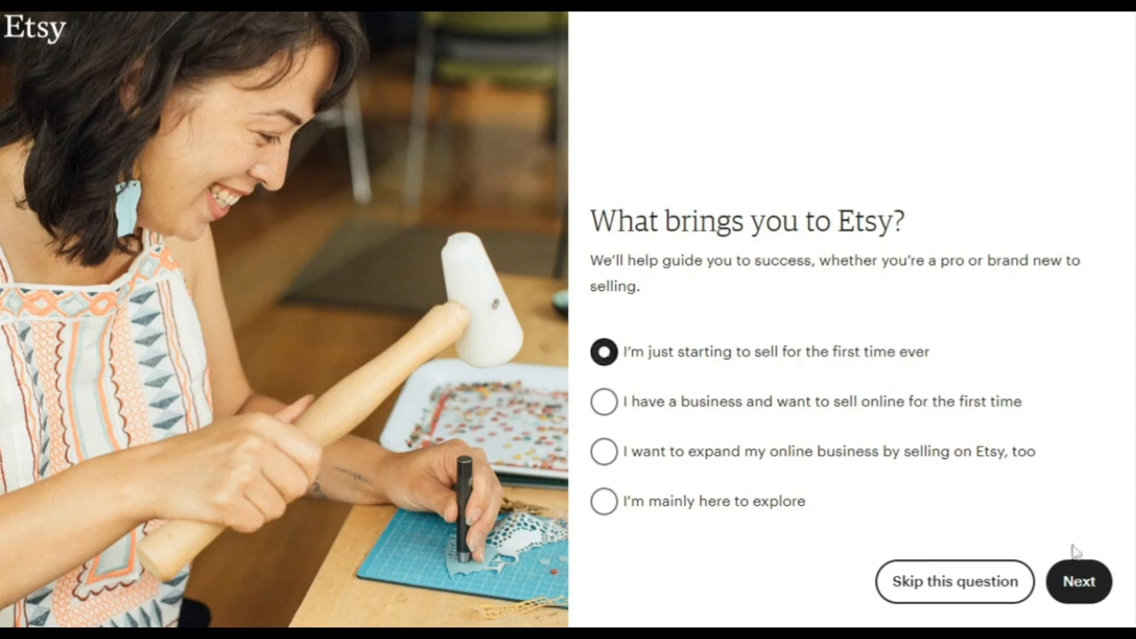
pyautogui.click(1081, 583)
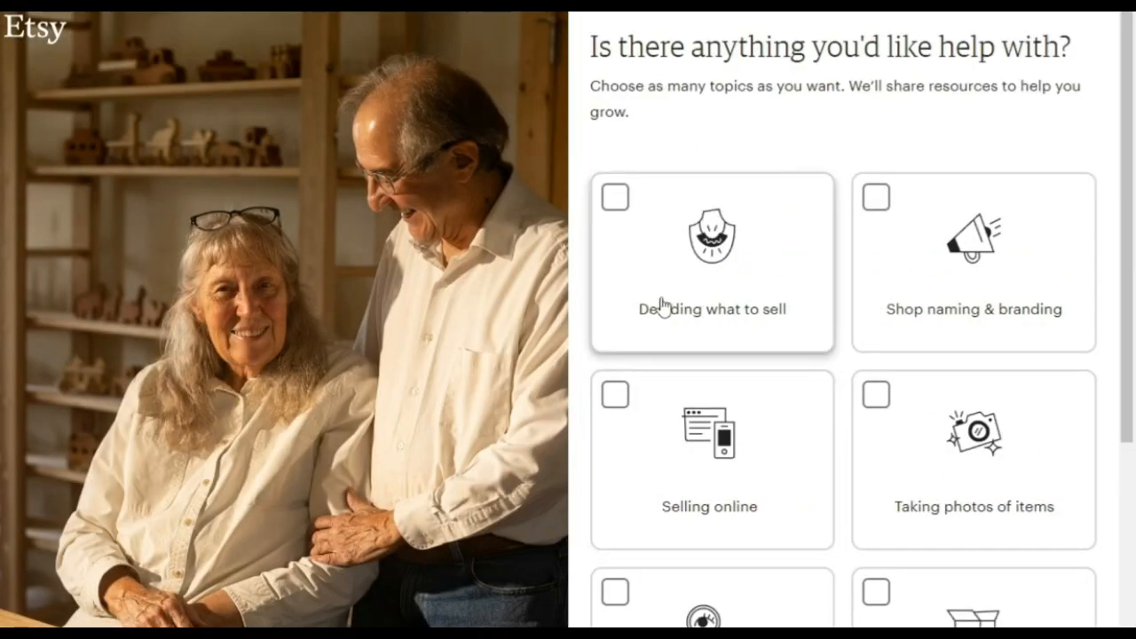
# Select every help topic from Deciding what to sell through Selling internationally, submit the answers and start the shop
pyautogui.click(612, 202)
pyautogui.click(861, 202)
pyautogui.click(875, 399)
pyautogui.click(612, 395)
pyautogui.click(622, 588)
pyautogui.click(873, 600)
pyautogui.scroll(-4, 875, 598)
pyautogui.click(875, 418)
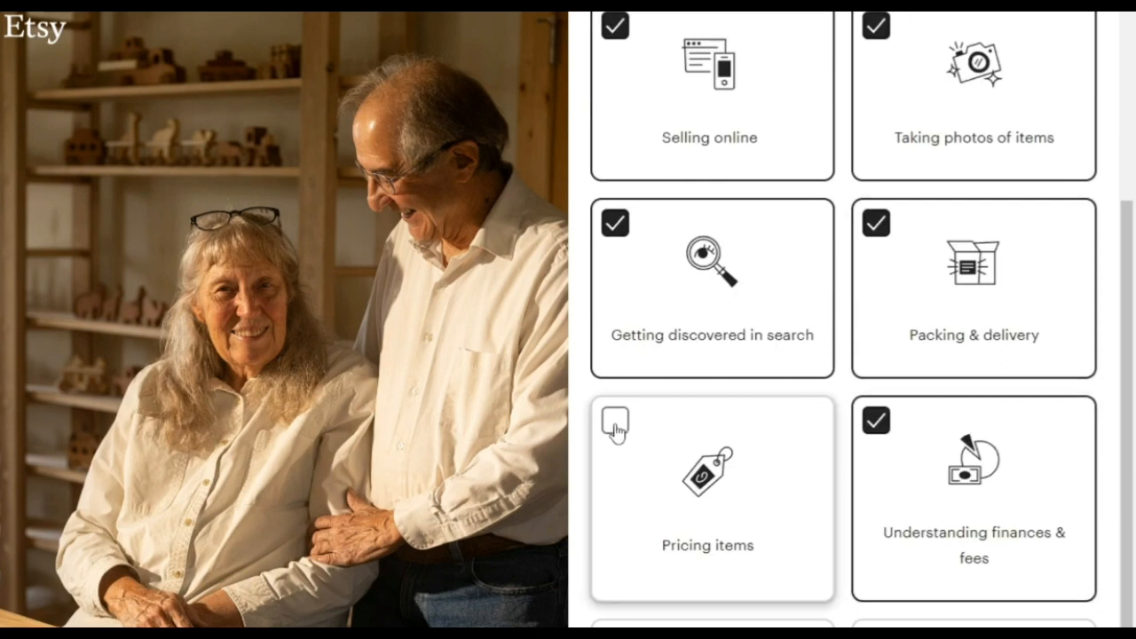
pyautogui.click(614, 424)
pyautogui.scroll(-4, 877, 591)
pyautogui.click(615, 510)
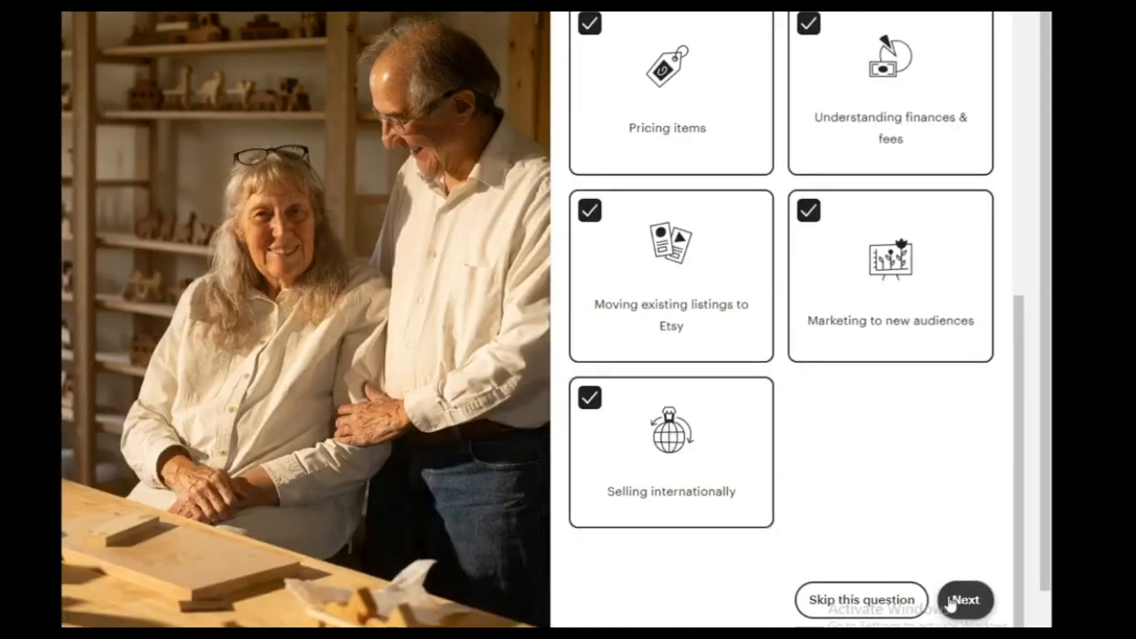
pyautogui.click(966, 601)
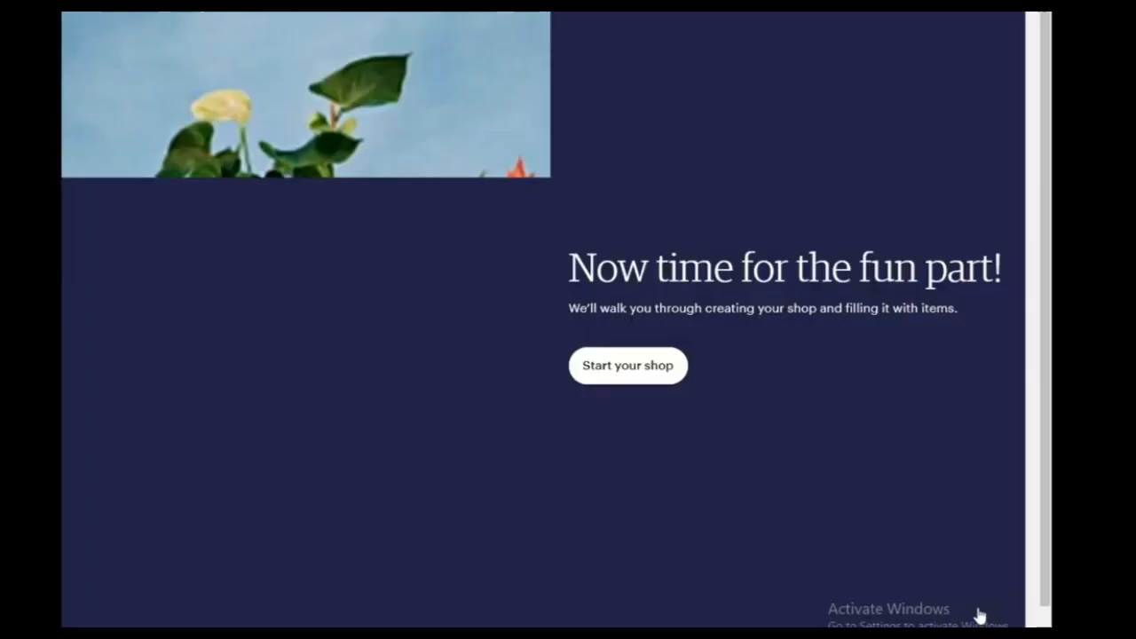
pyautogui.click(654, 376)
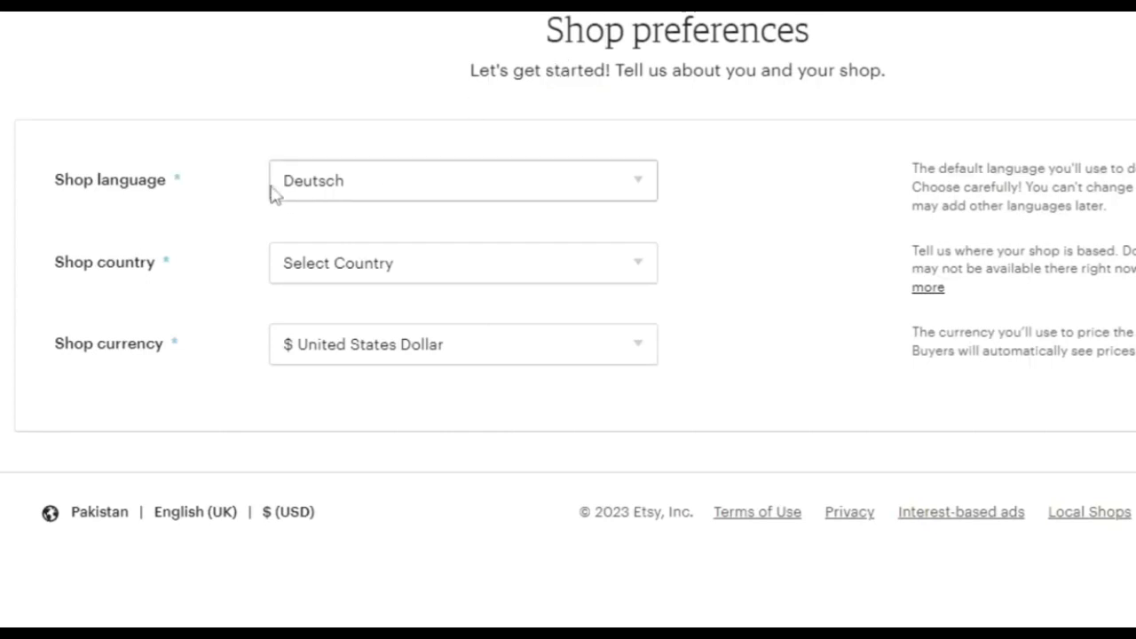
# Set the shop language to English and open the list of shop countries
pyautogui.click(387, 191)
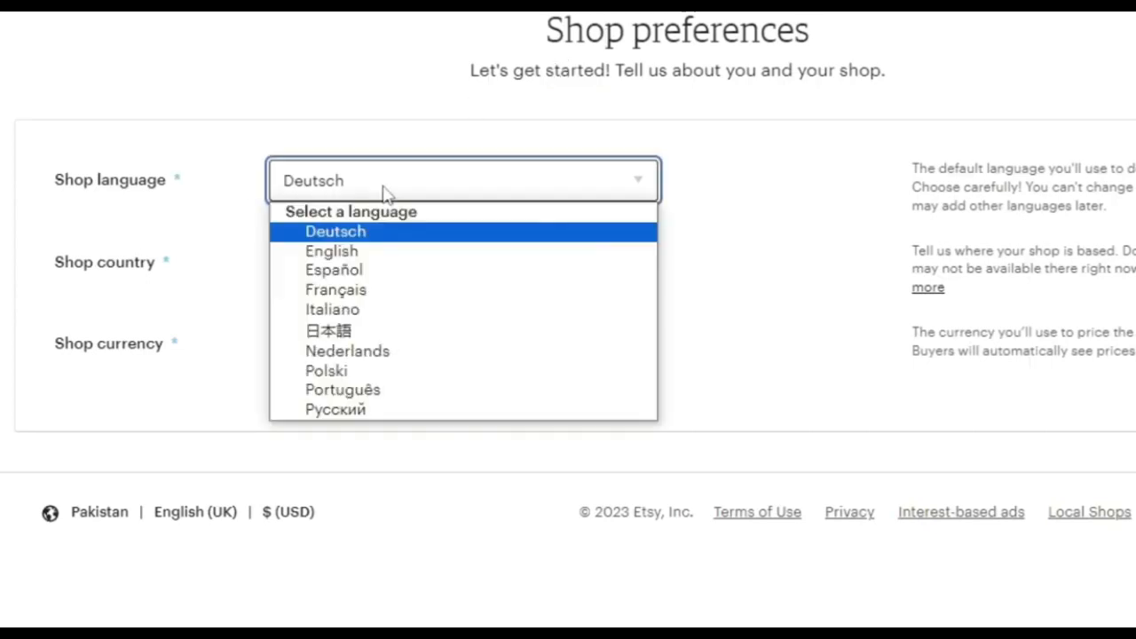
pyautogui.click(335, 252)
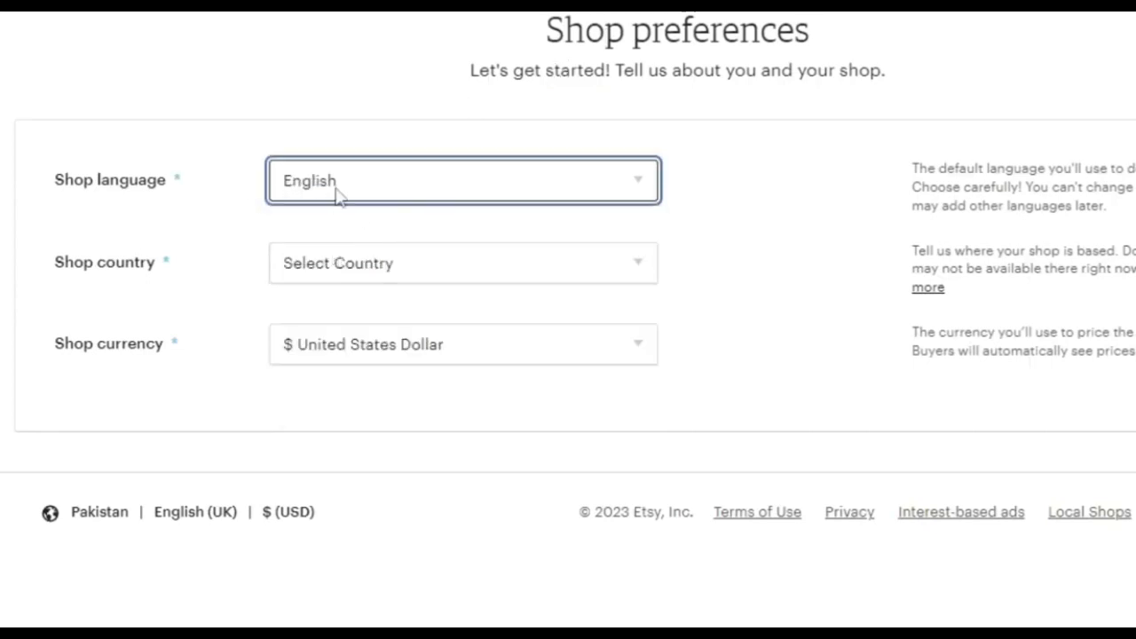
pyautogui.click(347, 277)
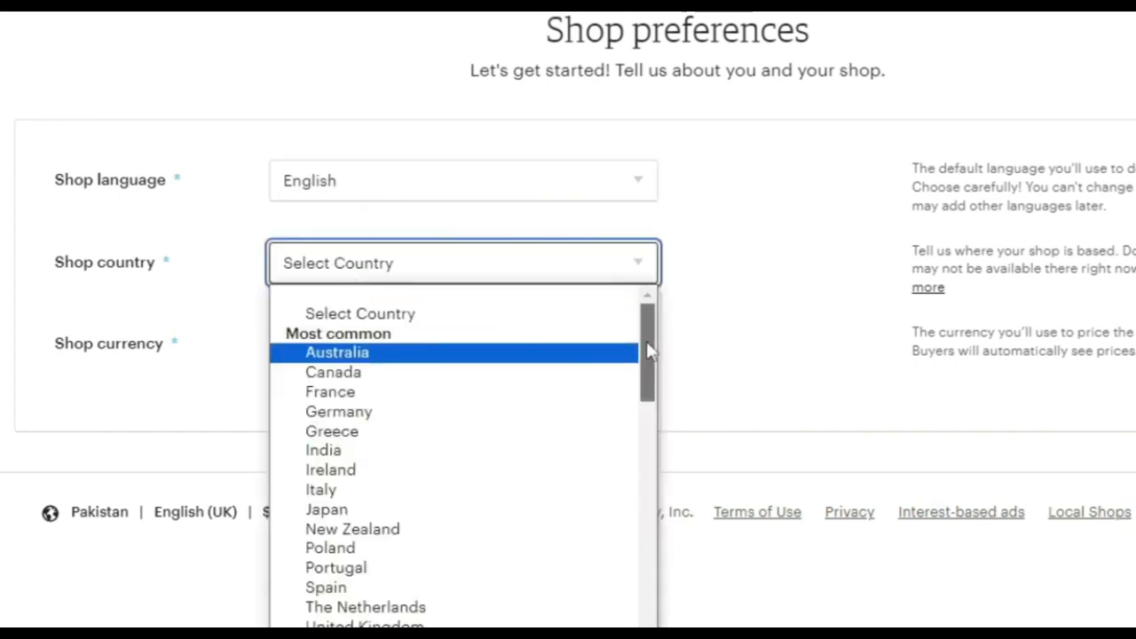
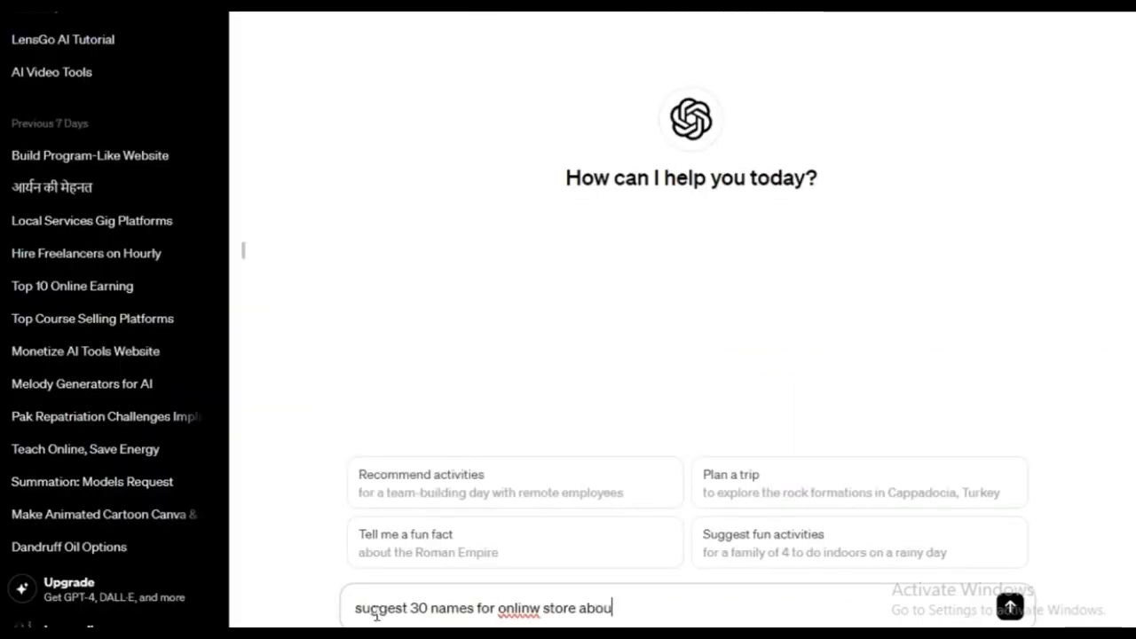
# Ask ChatGPT to suggest 30 names for an online store selling coloring pages and books, and review the suggestions
pyautogui.write('t selling coloring pages and book')
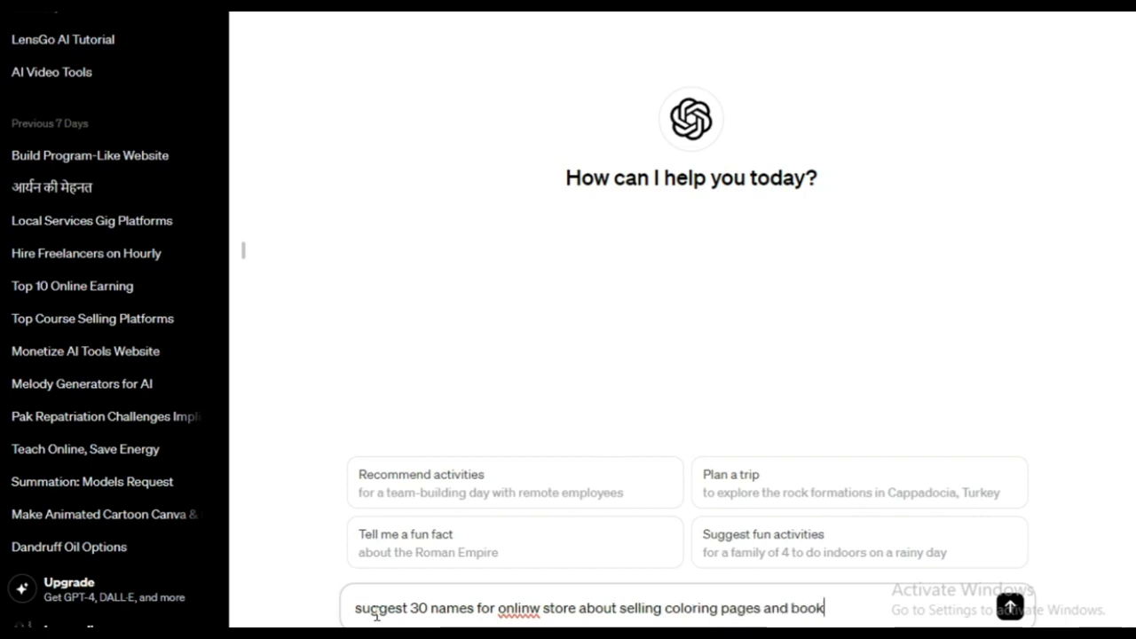
pyautogui.press('Return')
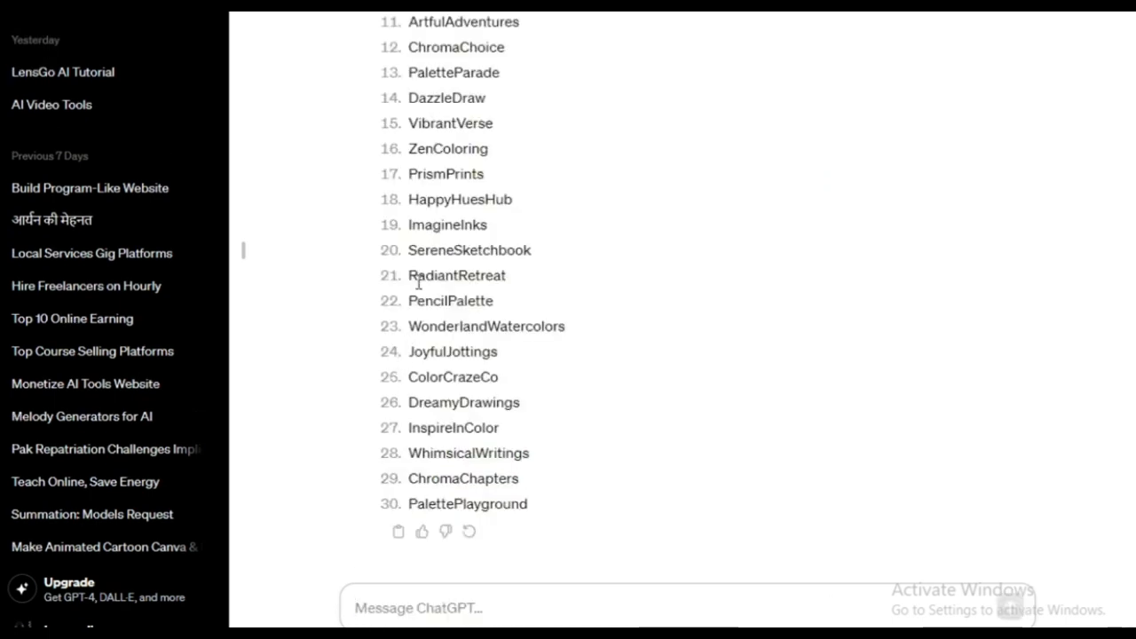
pyautogui.scroll(3, 418, 282)
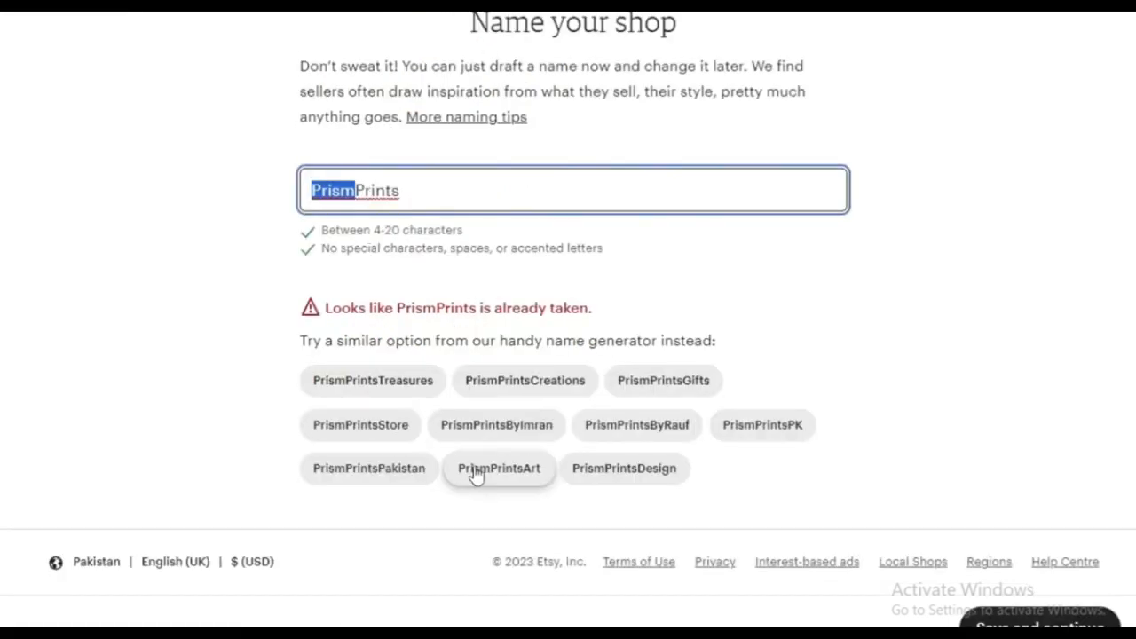
# Choose the suggested name PrismPrintsArt for the Etsy shop, then save and continue
pyautogui.click(476, 470)
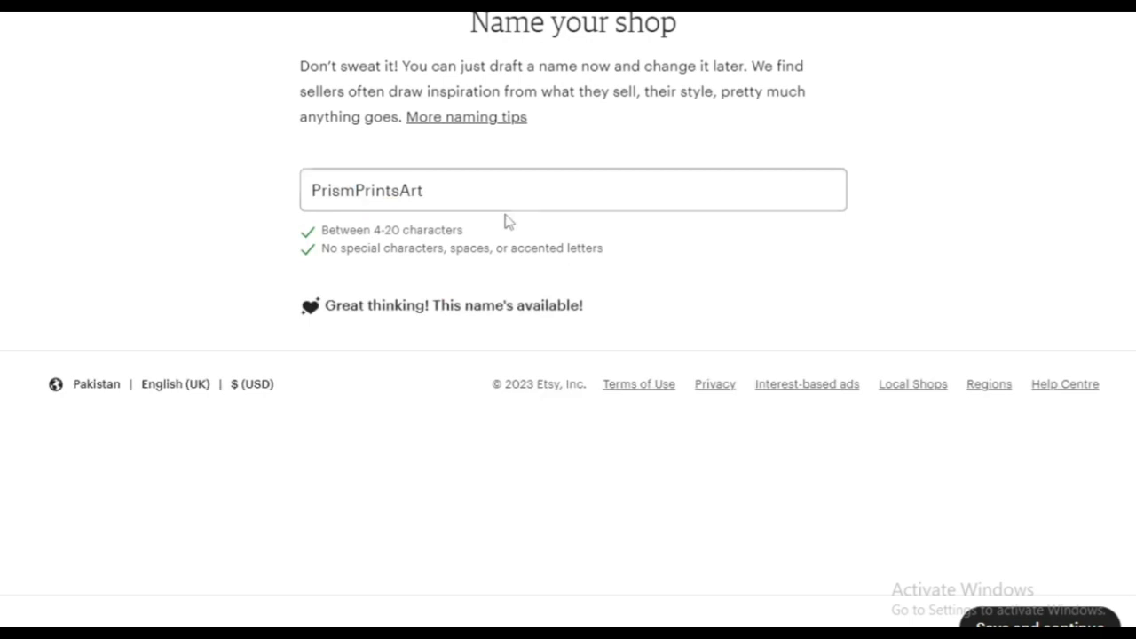
pyautogui.moveTo(272, 80); pyautogui.dragTo(779, 96)
pyautogui.click(1039, 621)
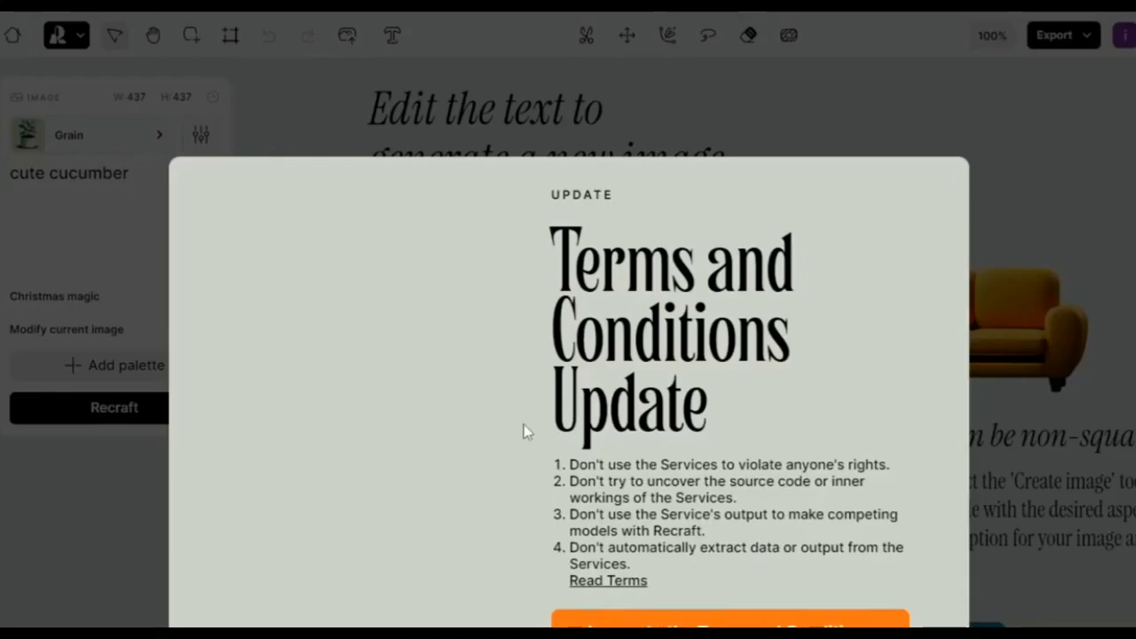
# Agree to Recraft's Terms and Conditions update and delete the selected sample image from the canvas
pyautogui.click(701, 624)
pyautogui.moveTo(600, 383); pyautogui.dragTo(594, 339)
pyautogui.press('Delete')
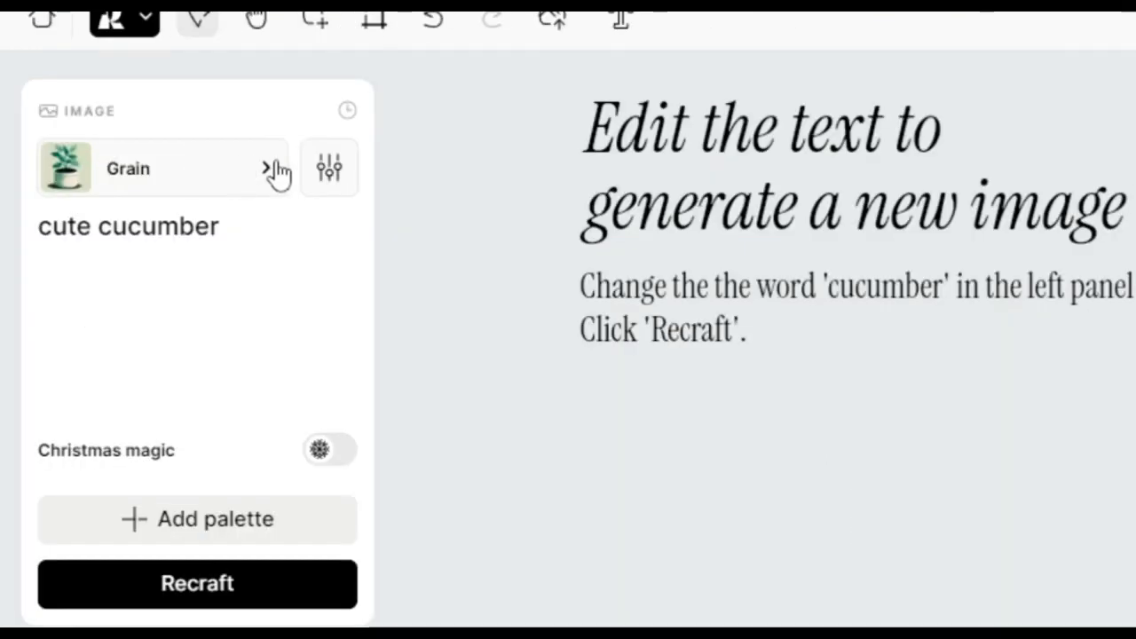
# Look through the image style categories and choose the Line art style from Vector art
pyautogui.click(159, 135)
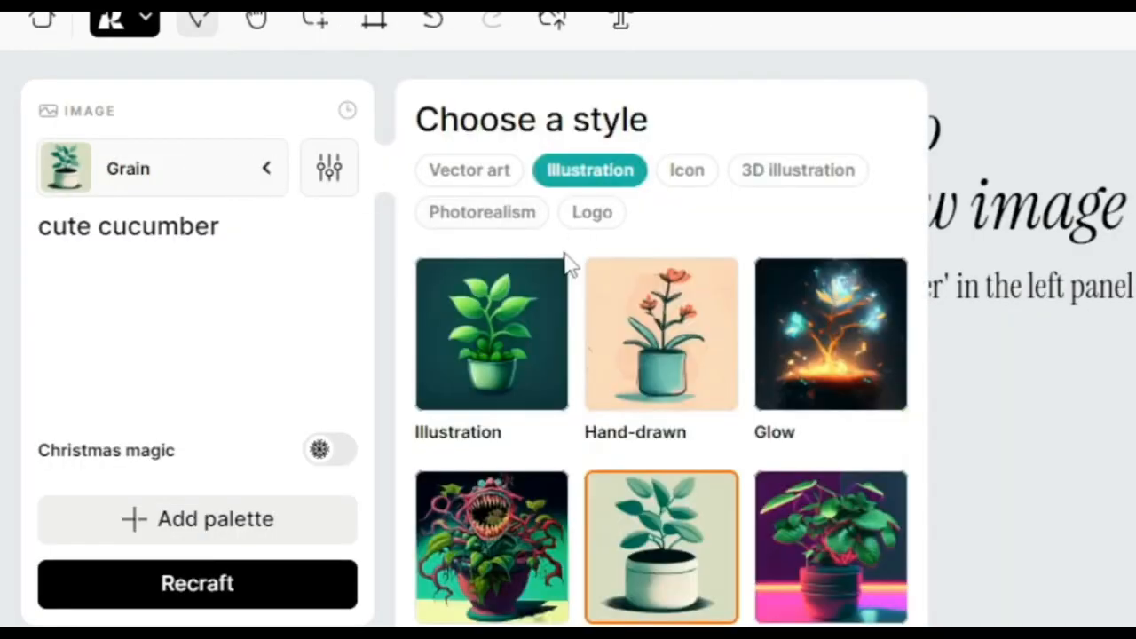
pyautogui.click(497, 182)
pyautogui.click(591, 171)
pyautogui.click(680, 173)
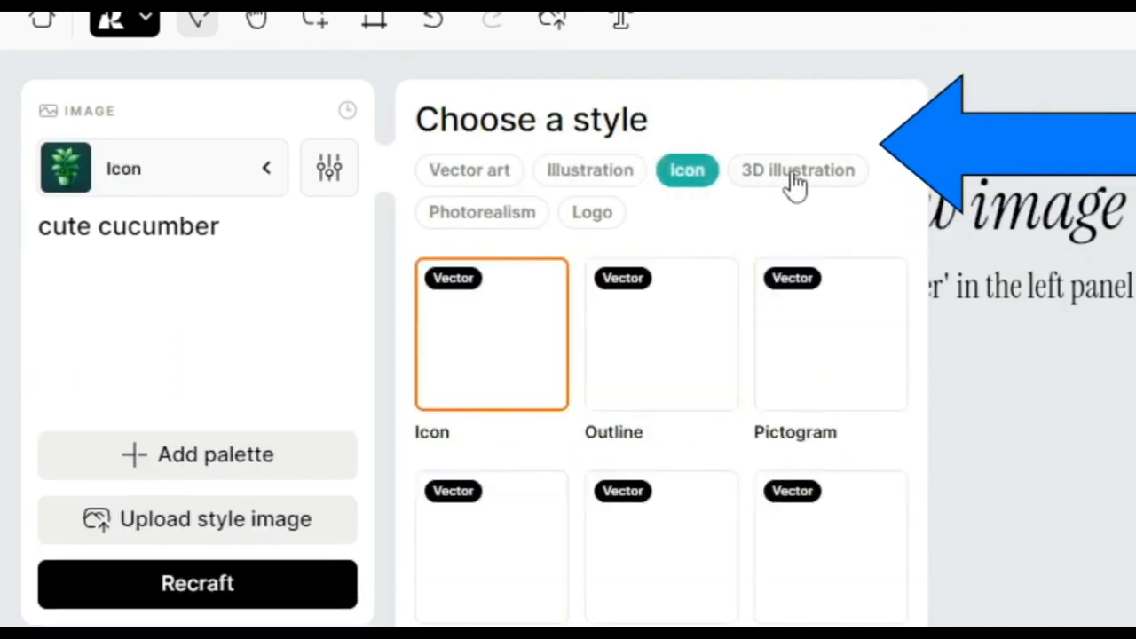
pyautogui.click(794, 174)
pyautogui.click(591, 216)
pyautogui.click(468, 217)
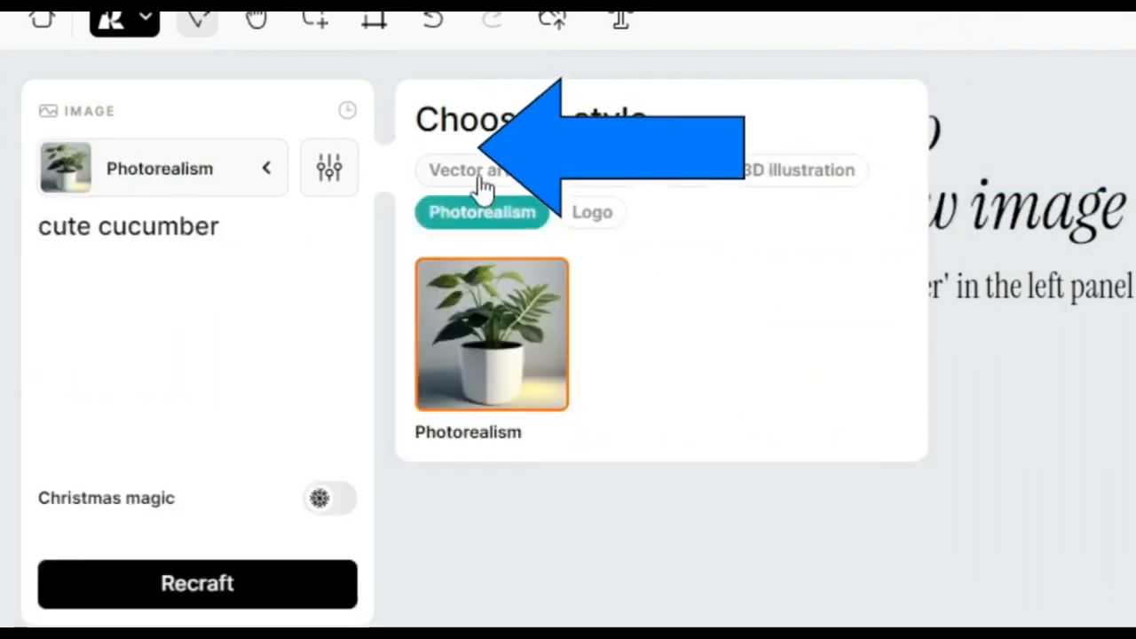
pyautogui.click(482, 184)
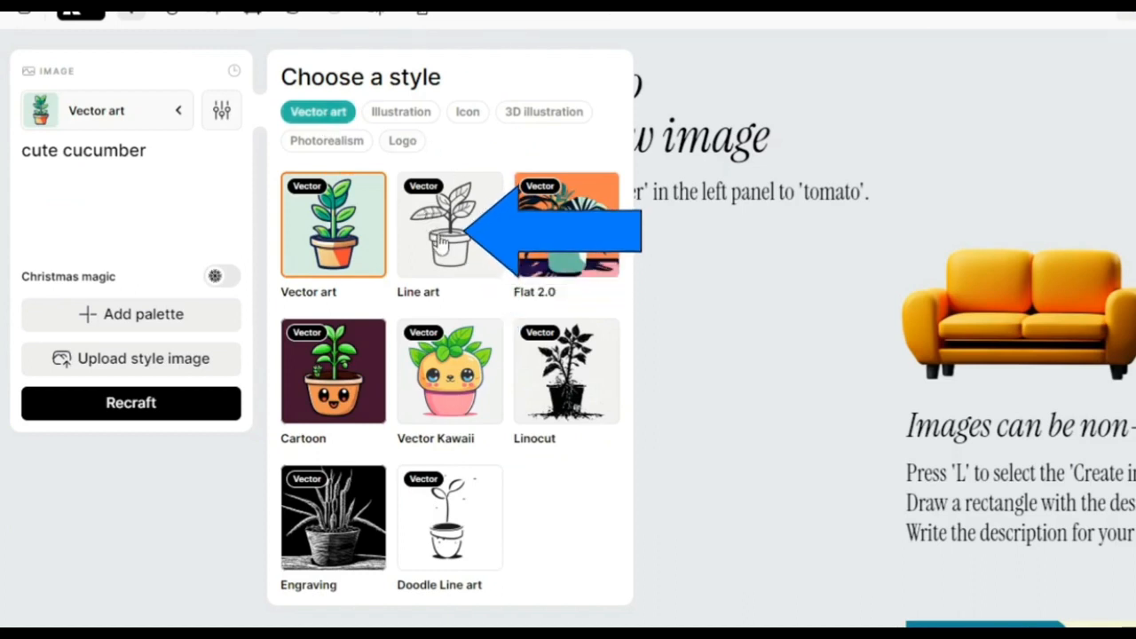
pyautogui.click(444, 235)
# Replace the image prompt with "flower"
pyautogui.click(181, 162)
pyautogui.moveTo(181, 162); pyautogui.dragTo(5, 157)
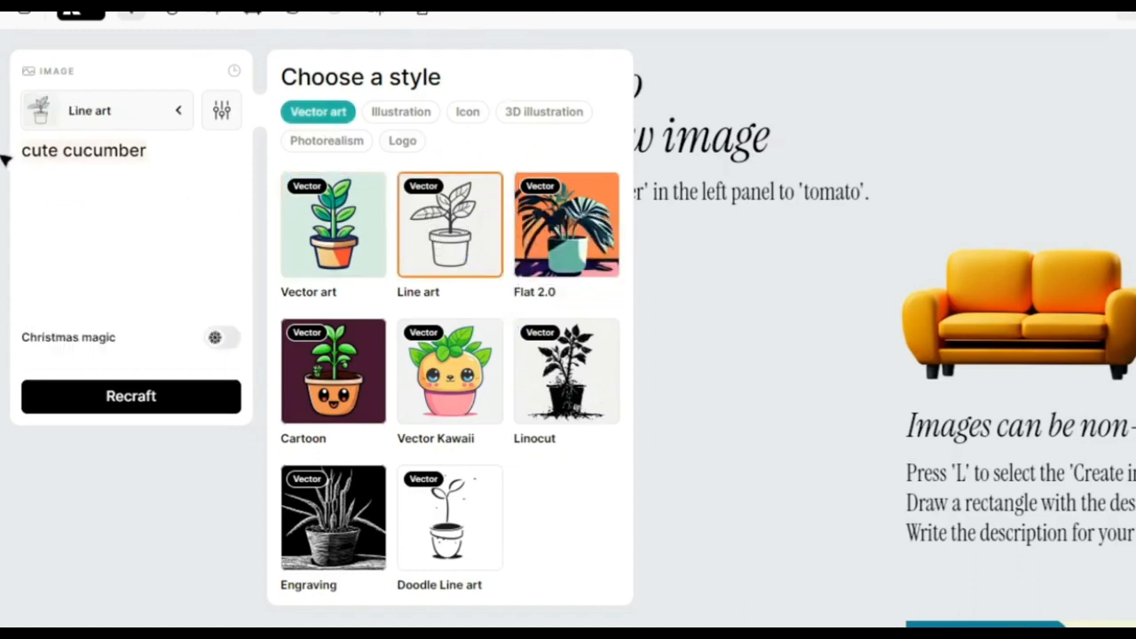
pyautogui.press('BackSpace')
pyautogui.press('BackSpace')
pyautogui.press('BackSpace')
pyautogui.press('BackSpace')
pyautogui.press('BackSpace')
pyautogui.press('BackSpace')
pyautogui.press('BackSpace')
pyautogui.press('BackSpace')
pyautogui.press('BackSpace')
pyautogui.press('BackSpace')
pyautogui.press('BackSpace')
pyautogui.press('BackSpace')
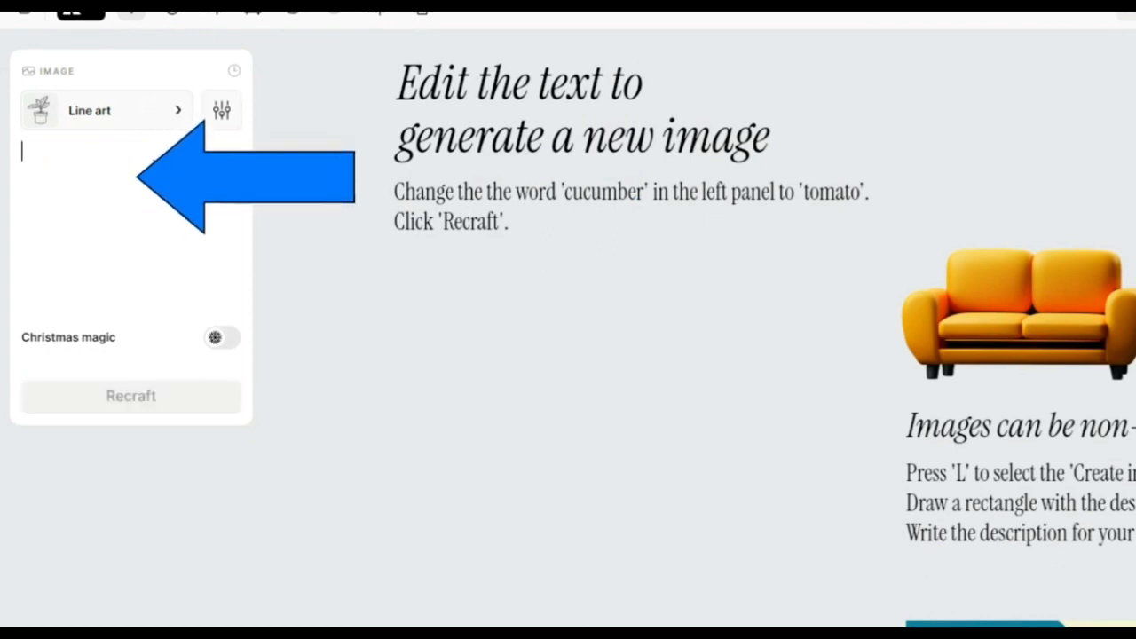
pyautogui.write('flower')
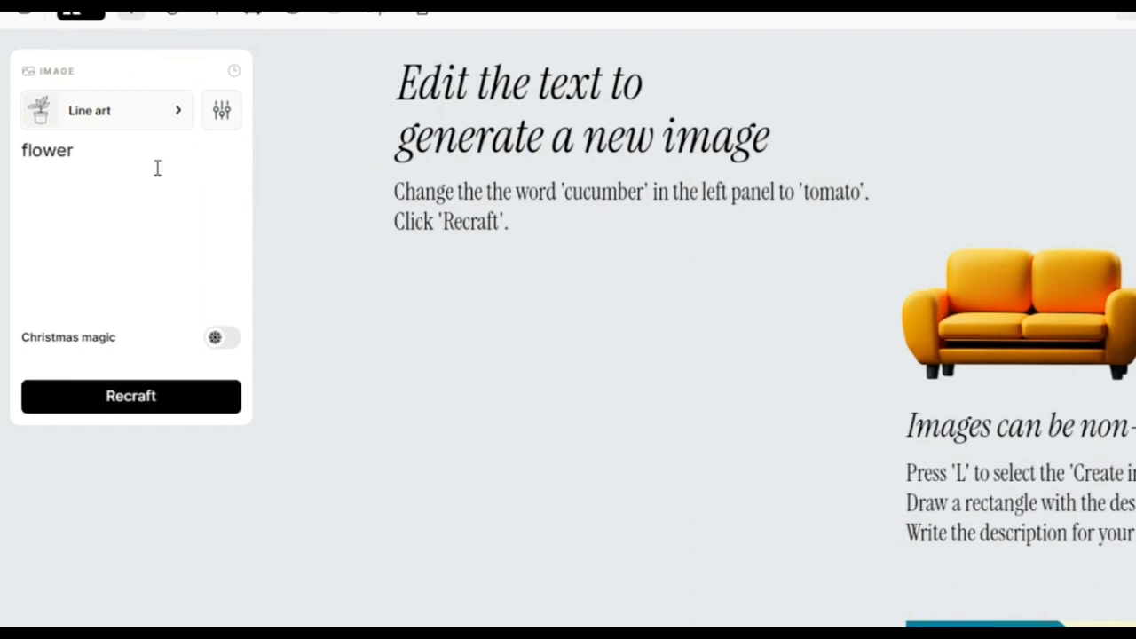
# Add a Level of detail setting of Primitive and generate the flower image
pyautogui.click(224, 113)
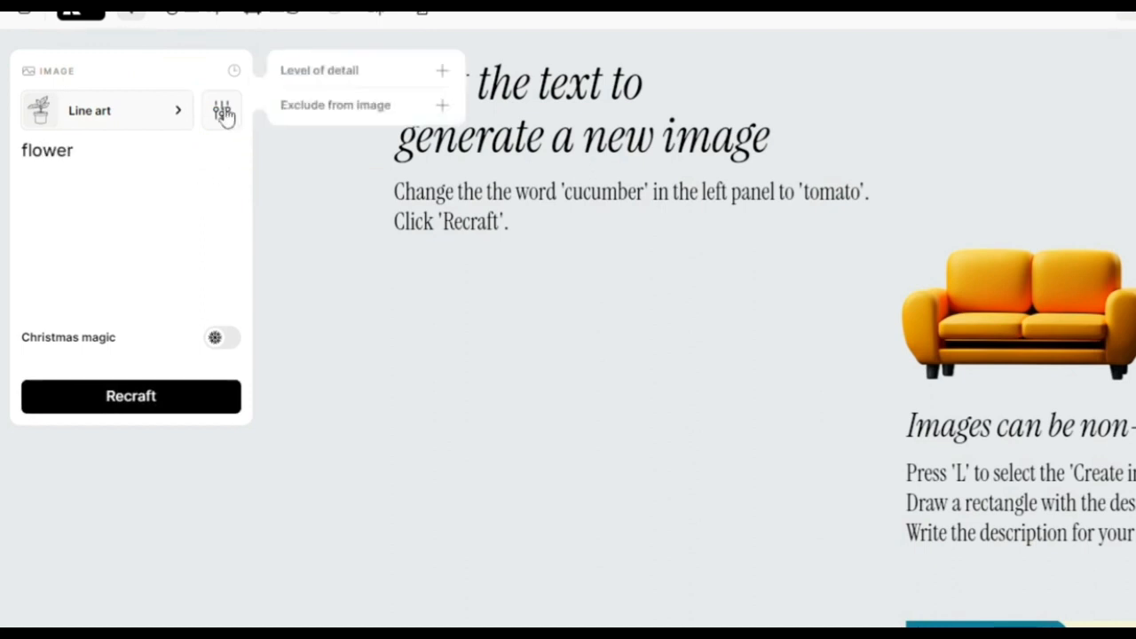
pyautogui.click(302, 83)
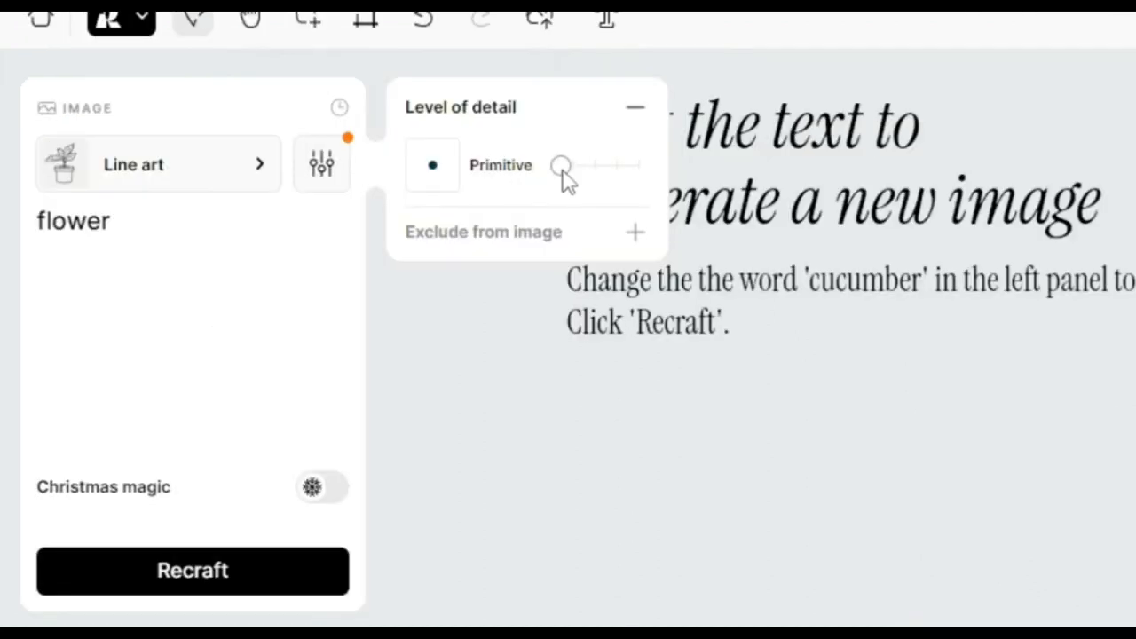
pyautogui.click(301, 309)
pyautogui.click(253, 579)
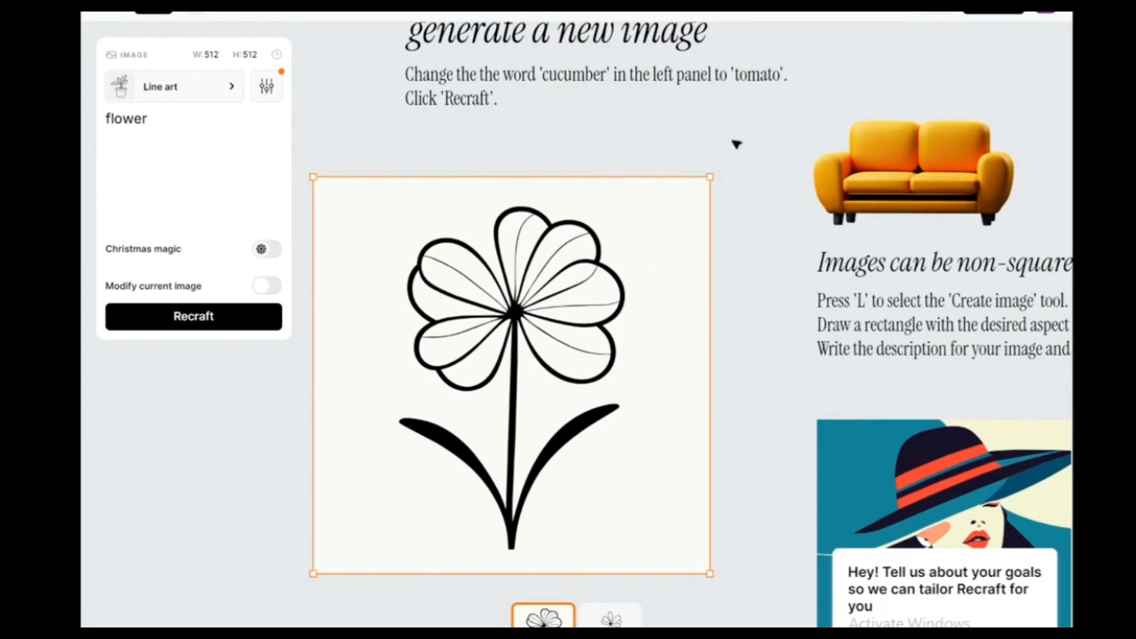
# Compare the two generated flower variations, select the first one with bold outlines and open its image options
pyautogui.click(612, 615)
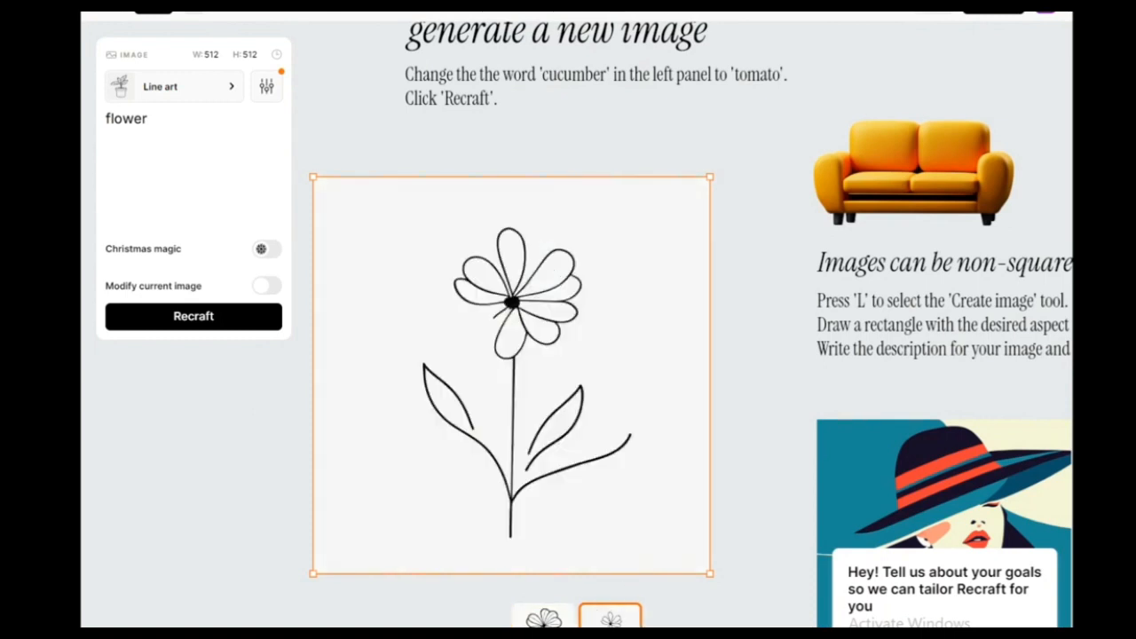
pyautogui.click(543, 617)
pyautogui.rightClick(687, 285)
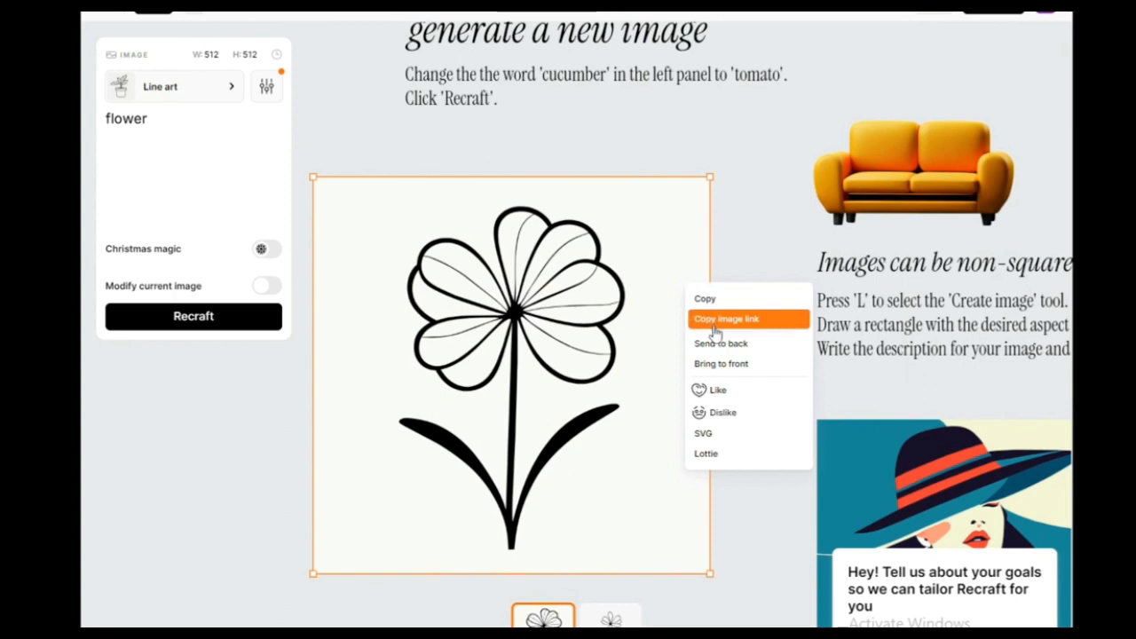
pyautogui.click(306, 462)
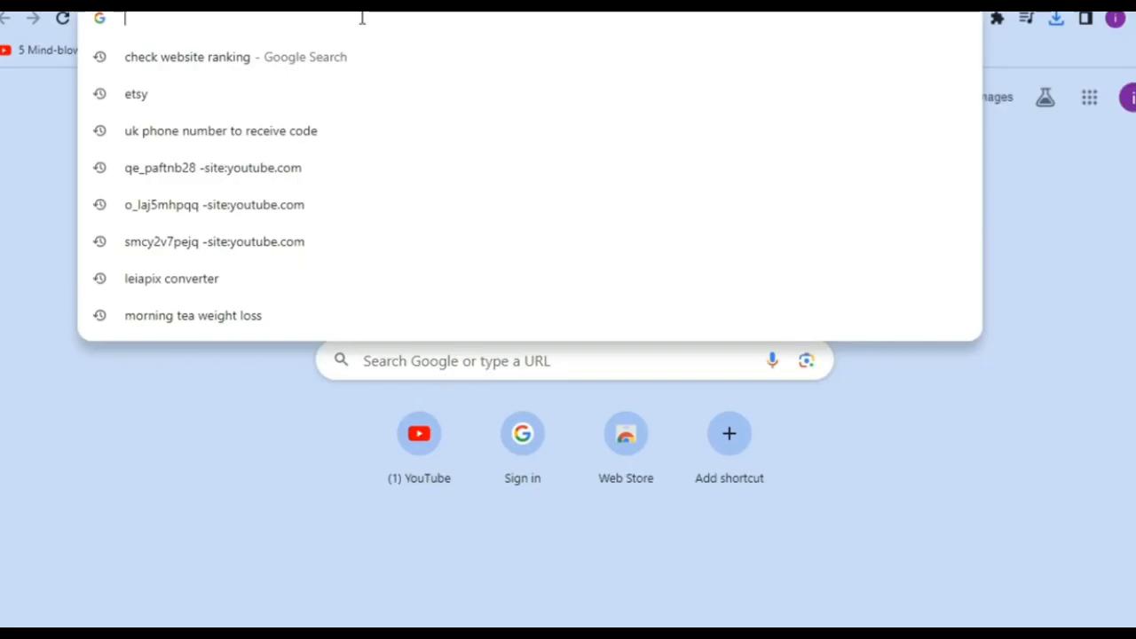
# Search for Google Trends in the browser and open its Explore page
pyautogui.write('google ')
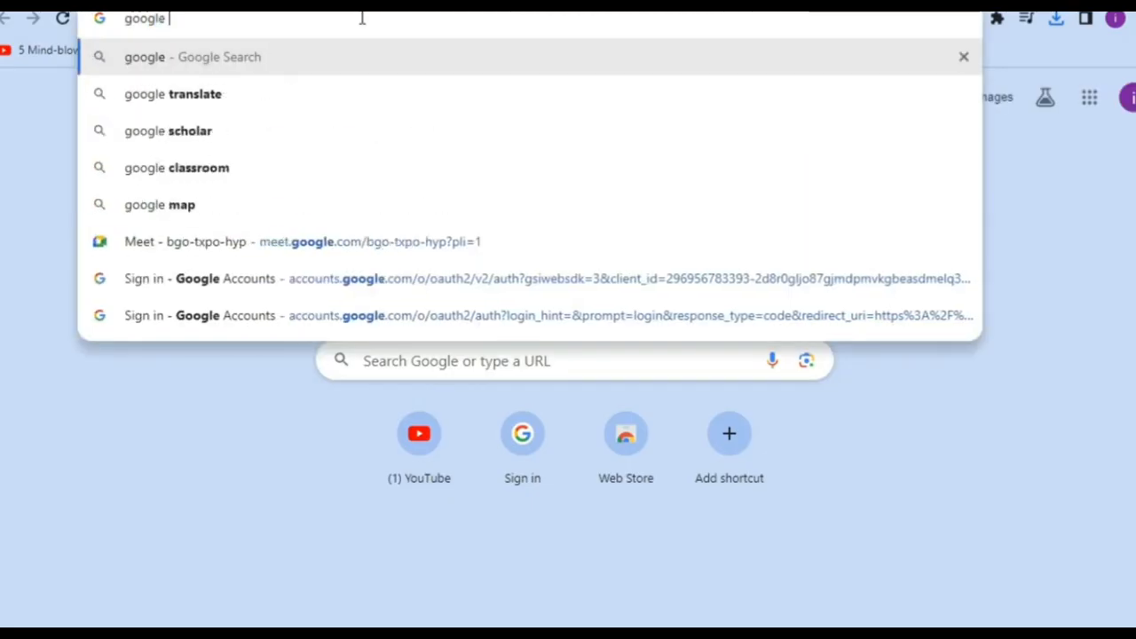
pyautogui.write('tren')
pyautogui.press('Return')
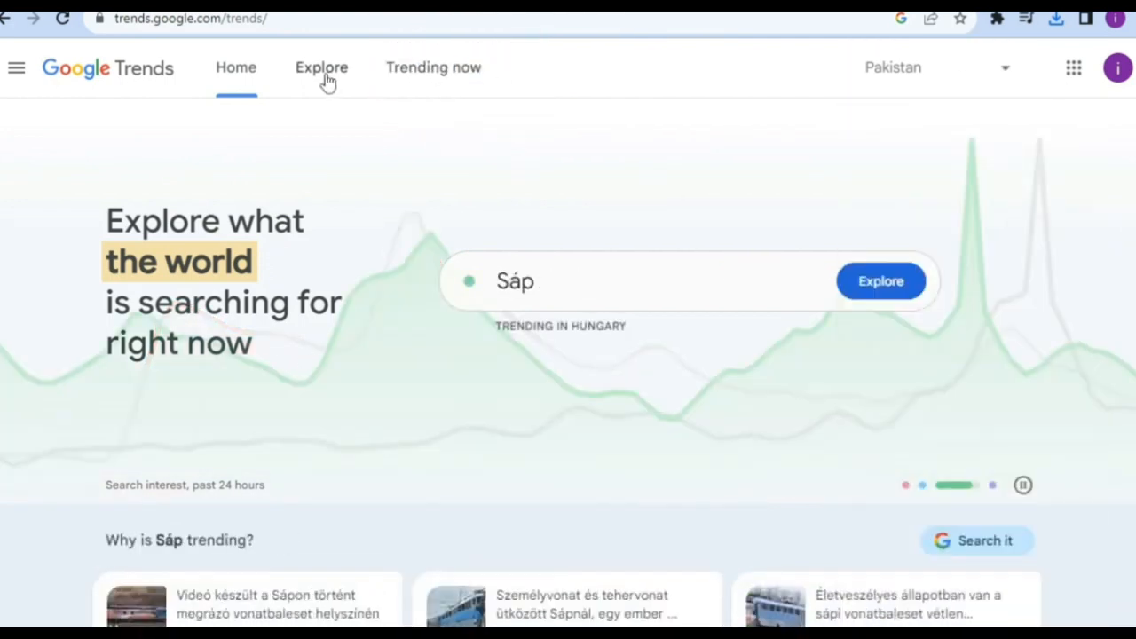
pyautogui.click(322, 78)
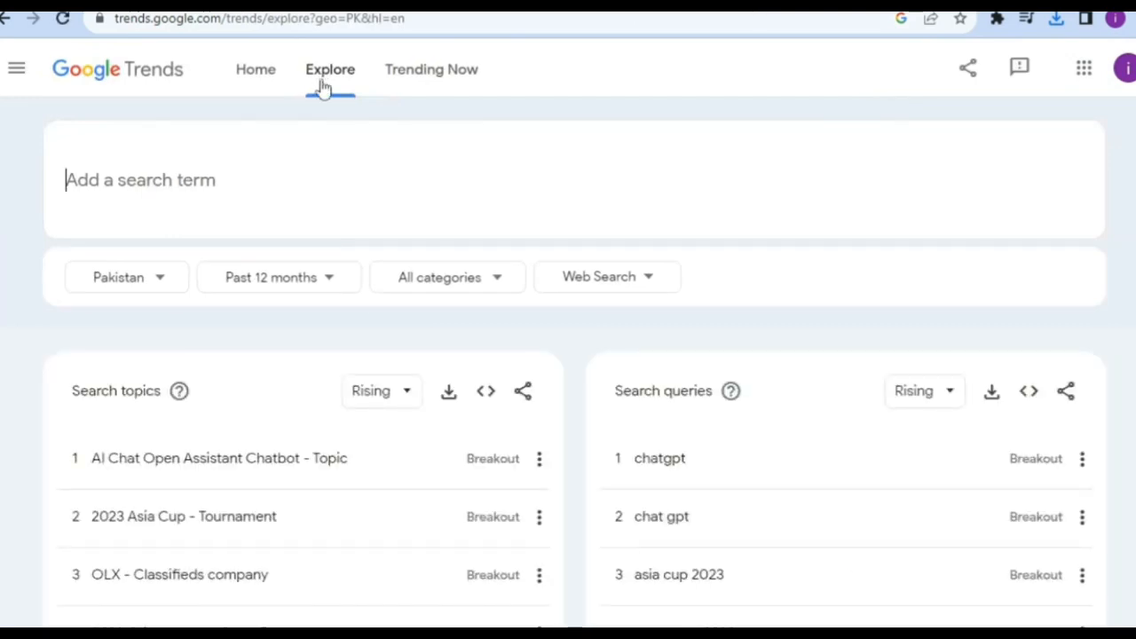
# Set the trends region to Worldwide and the time range to Past 30 days
pyautogui.click(160, 286)
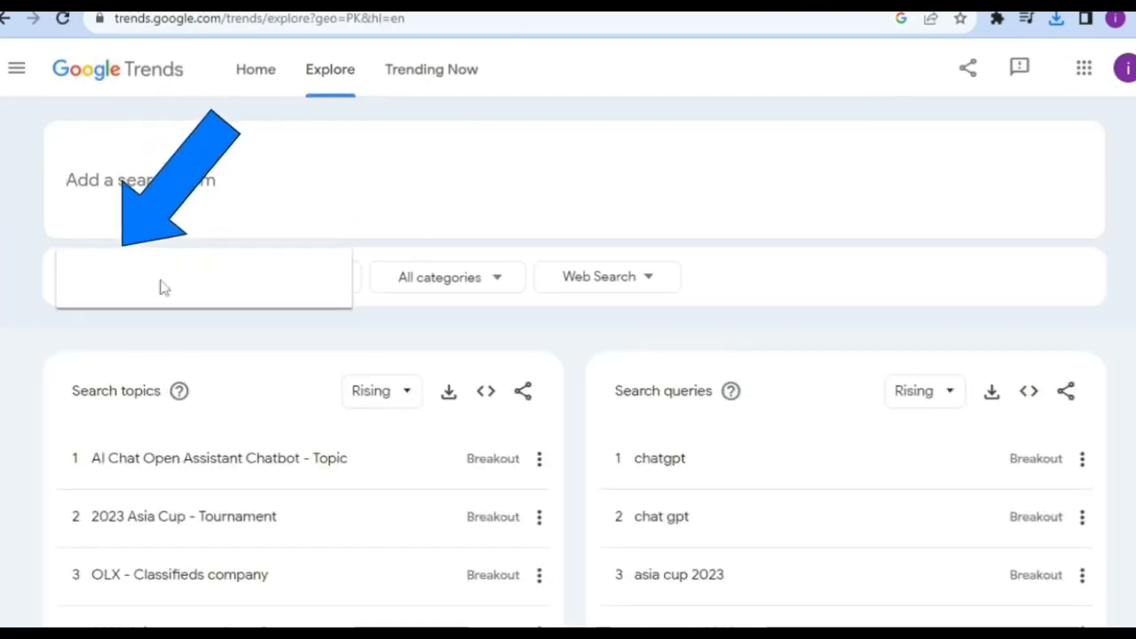
pyautogui.click(124, 332)
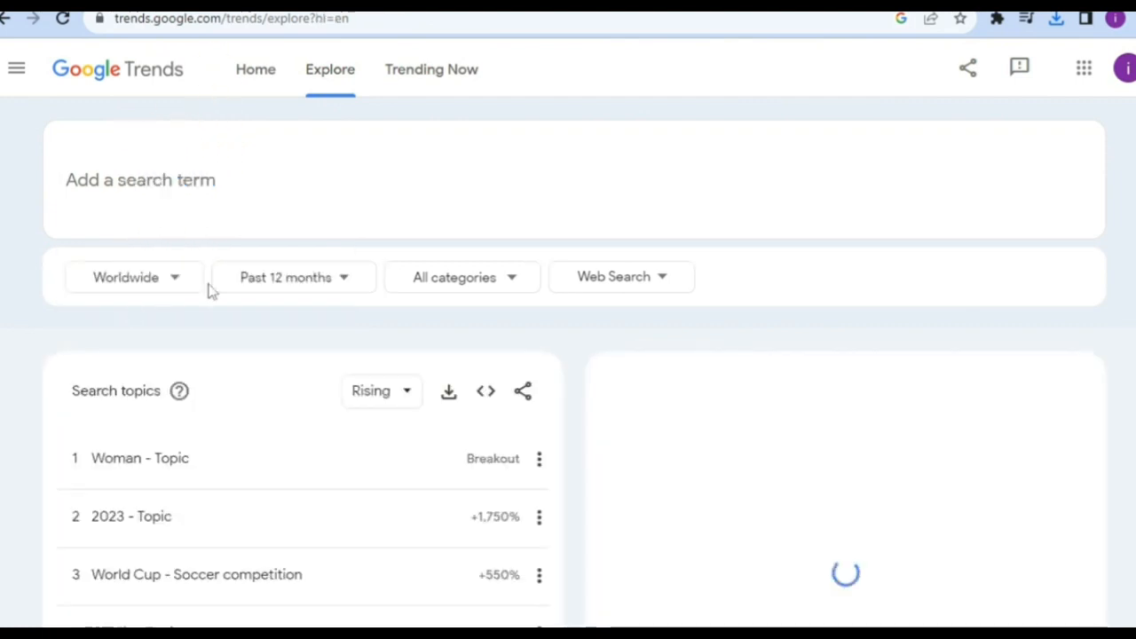
pyautogui.click(346, 280)
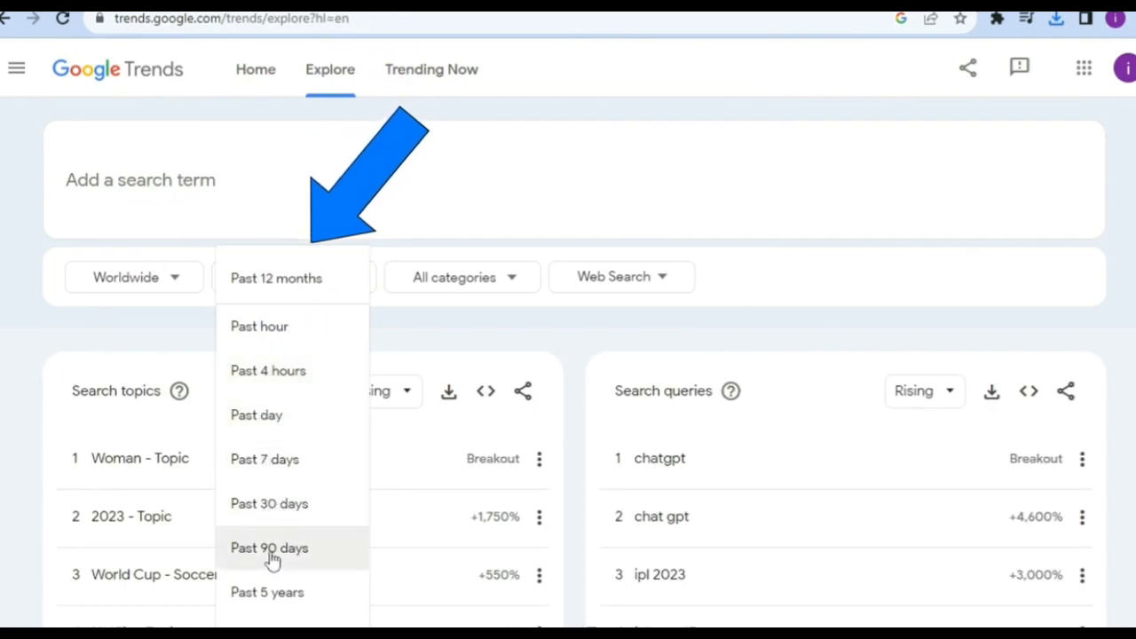
pyautogui.click(273, 504)
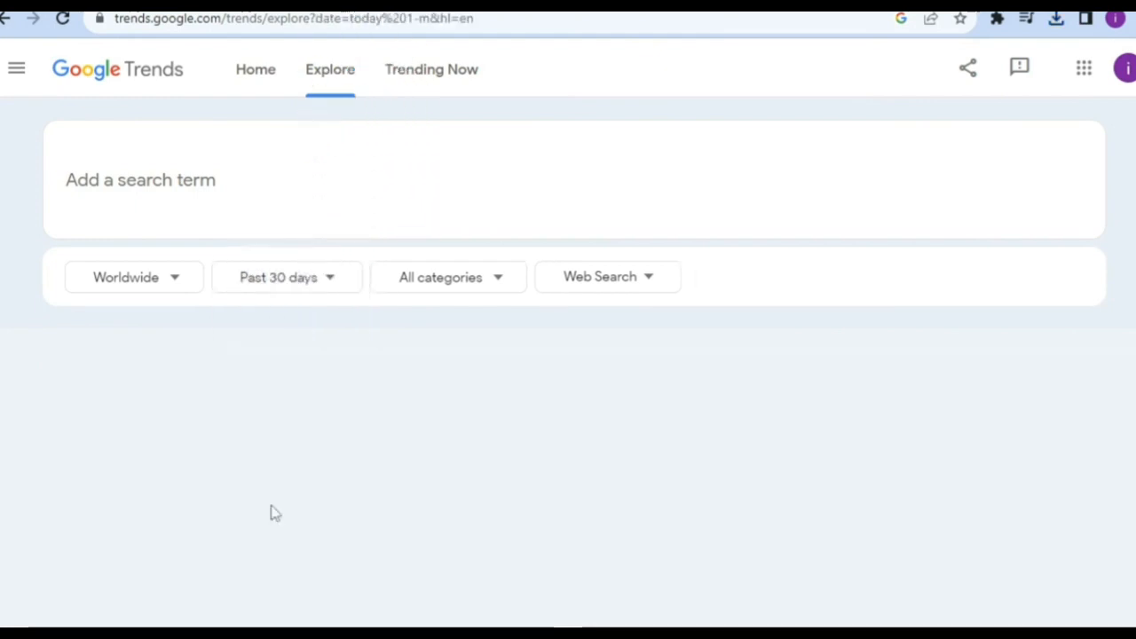
# Browse the available trends categories and set the category to Arts & Entertainment
pyautogui.click(499, 277)
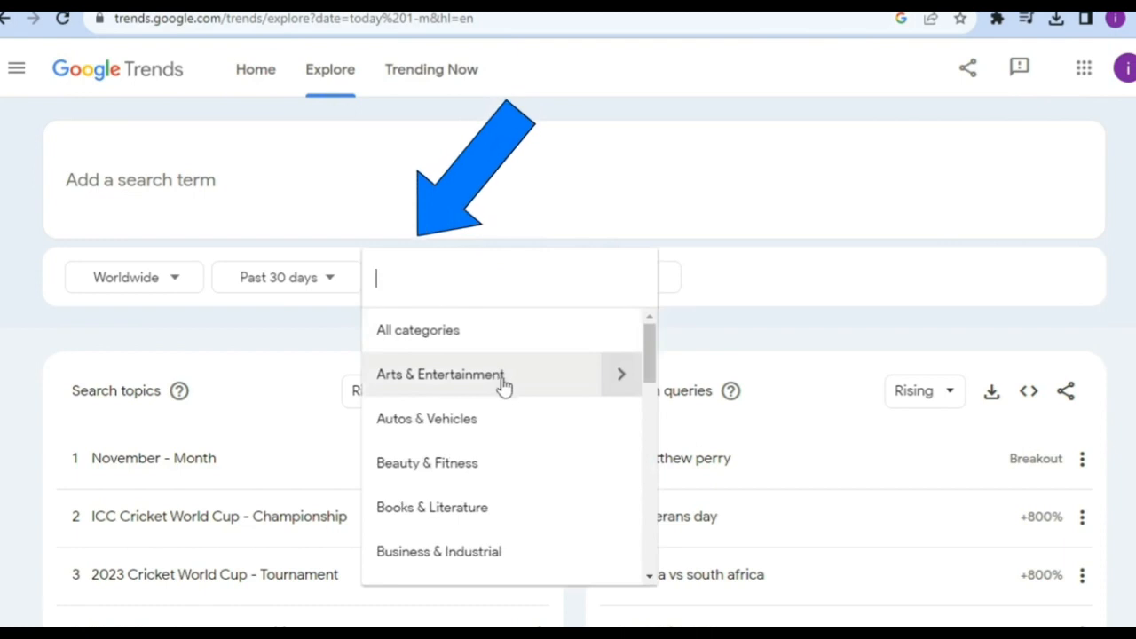
pyautogui.scroll(-2, 493, 435)
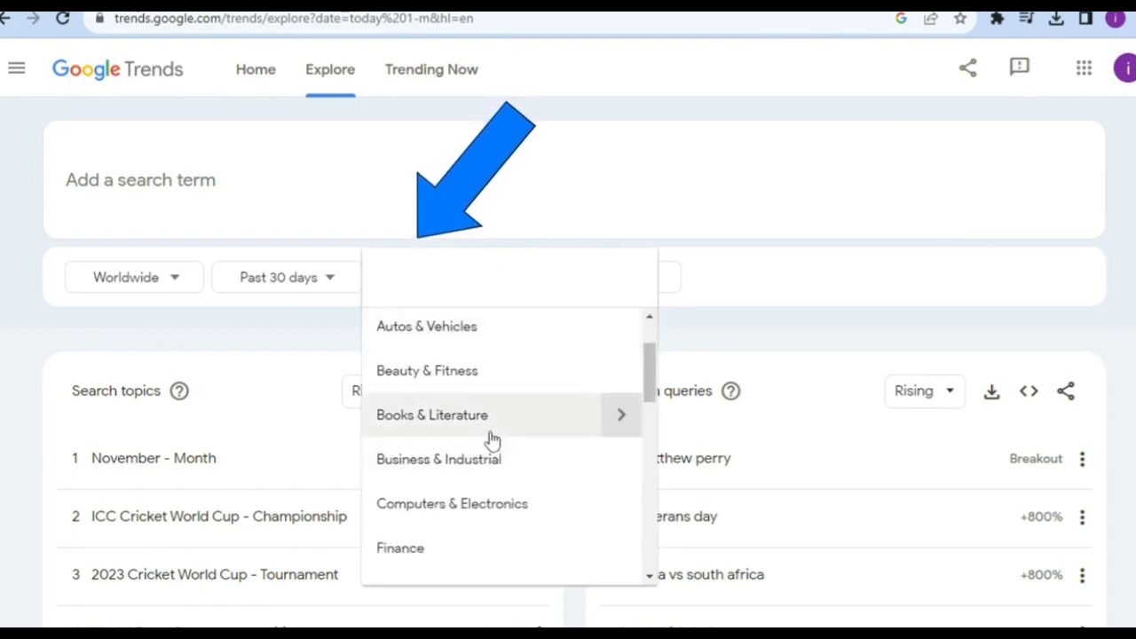
pyautogui.scroll(-10, 494, 431)
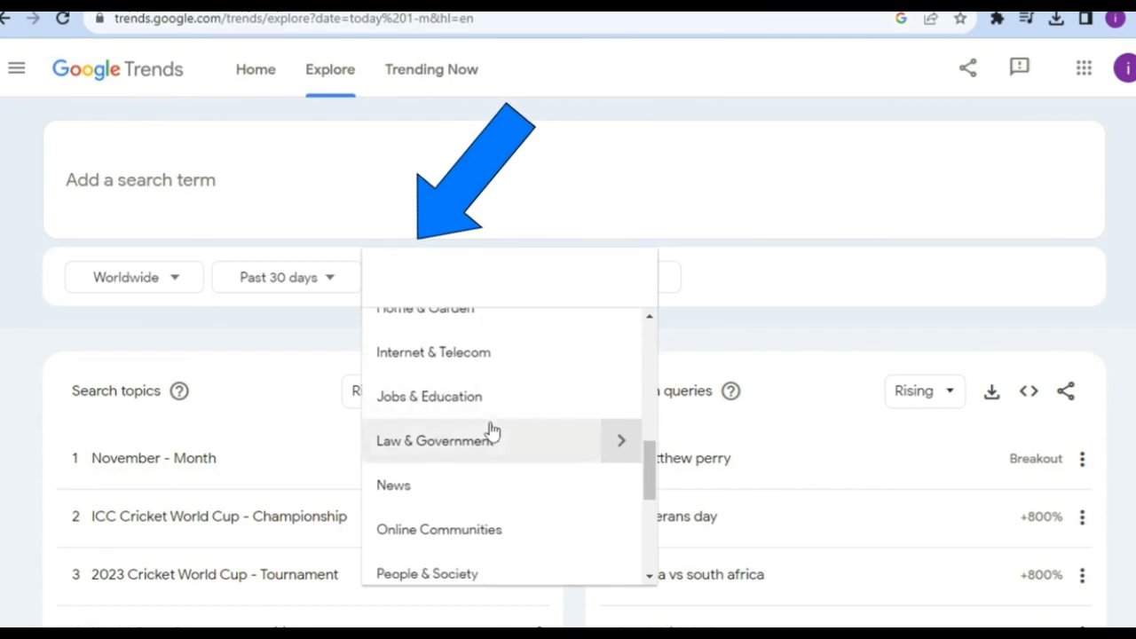
pyautogui.scroll(-4, 494, 431)
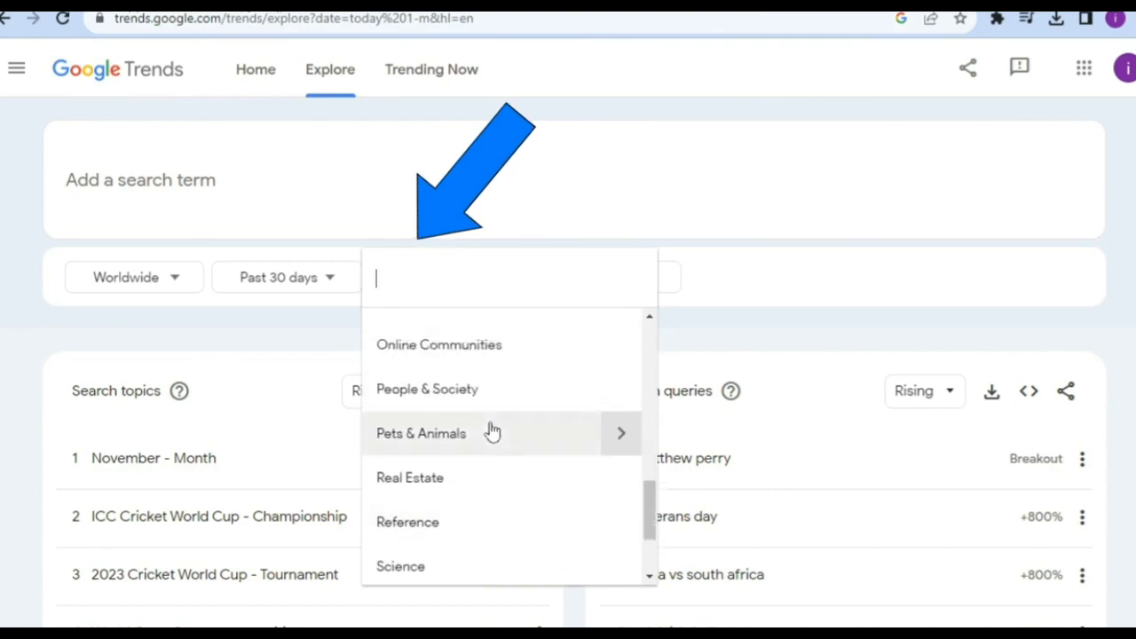
pyautogui.scroll(-3, 493, 431)
pyautogui.scroll(20, 493, 431)
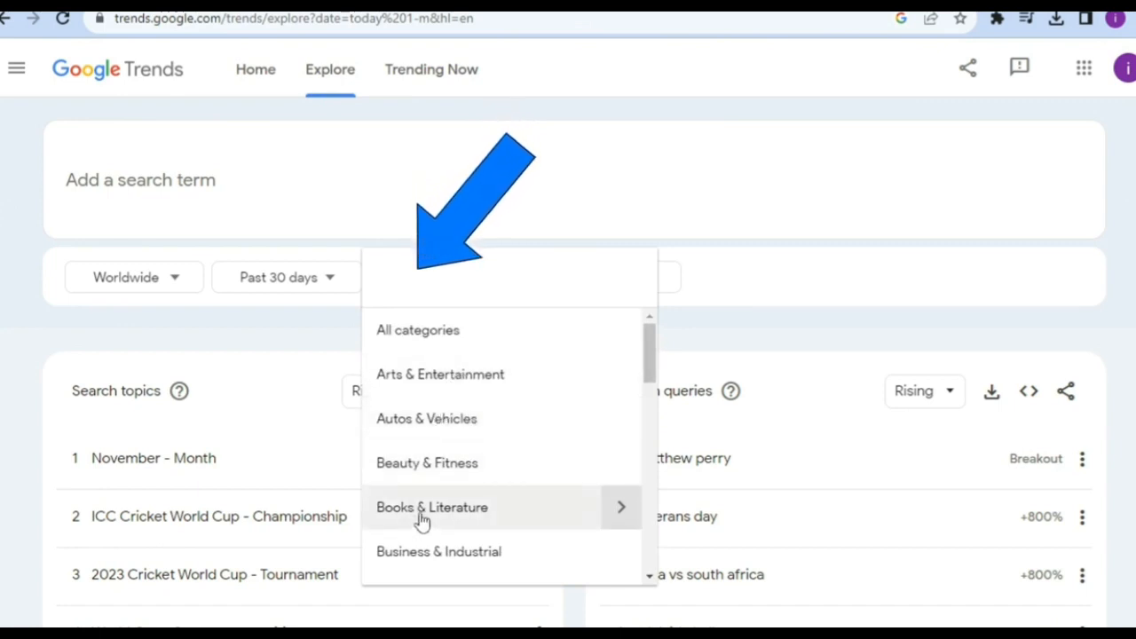
pyautogui.click(439, 376)
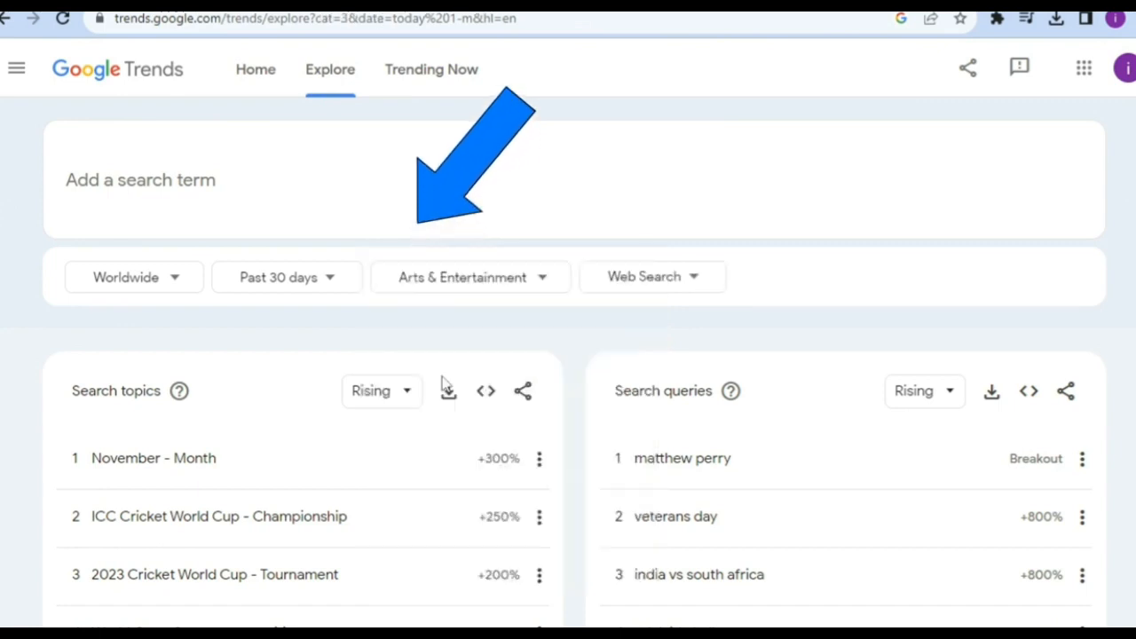
# Check the search type options, keep Web Search, and look up the search term "coloring"
pyautogui.click(672, 282)
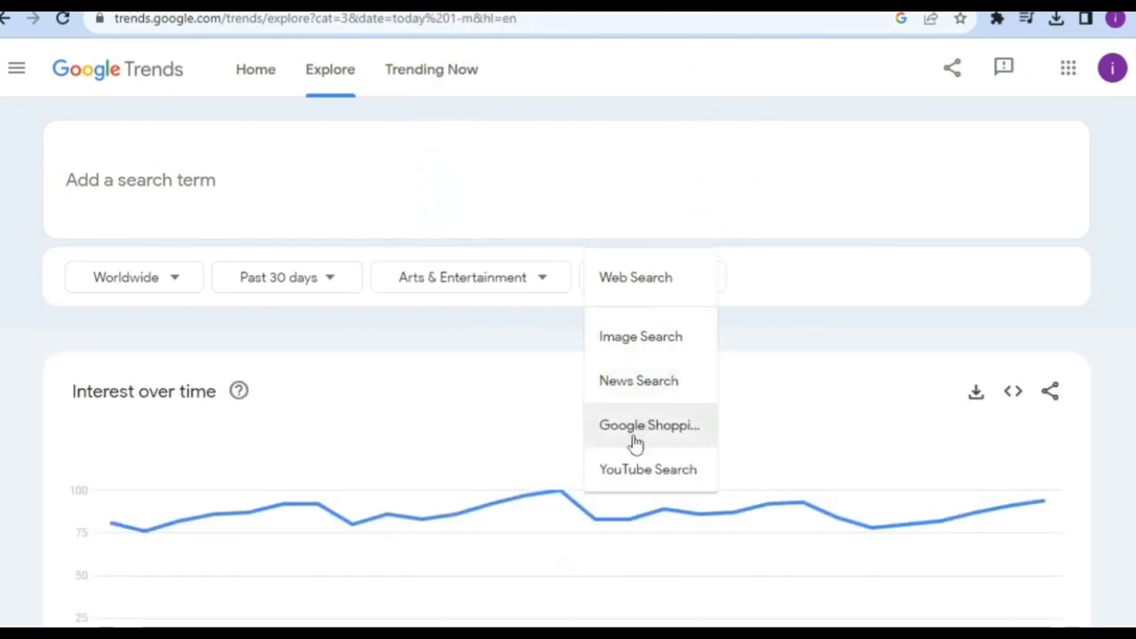
pyautogui.click(138, 180)
pyautogui.write('coloring')
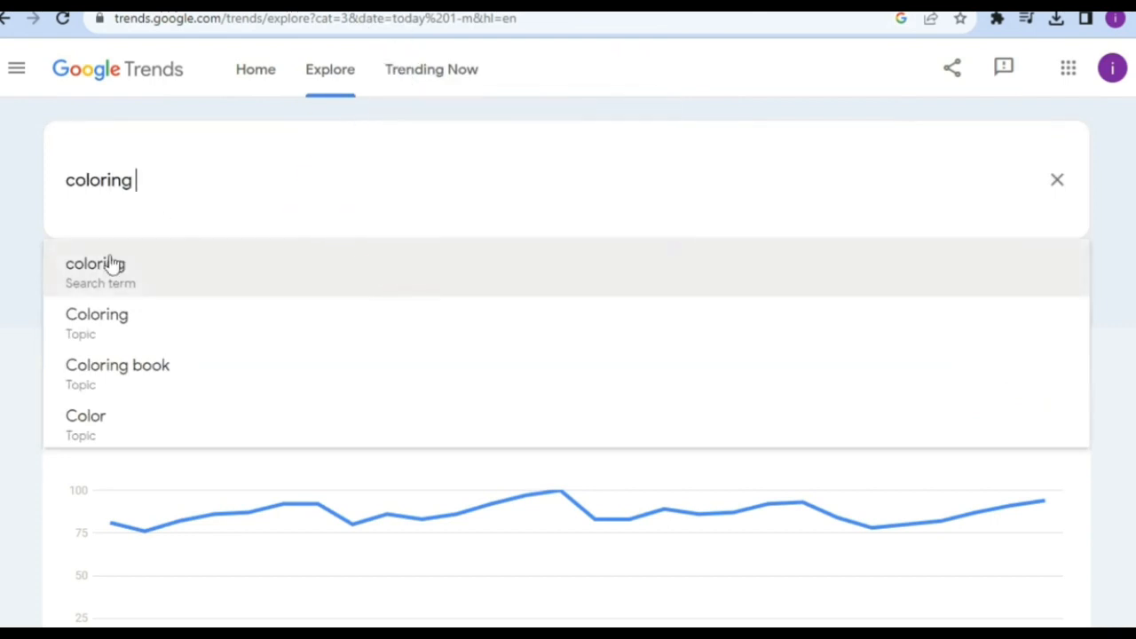
pyautogui.click(114, 264)
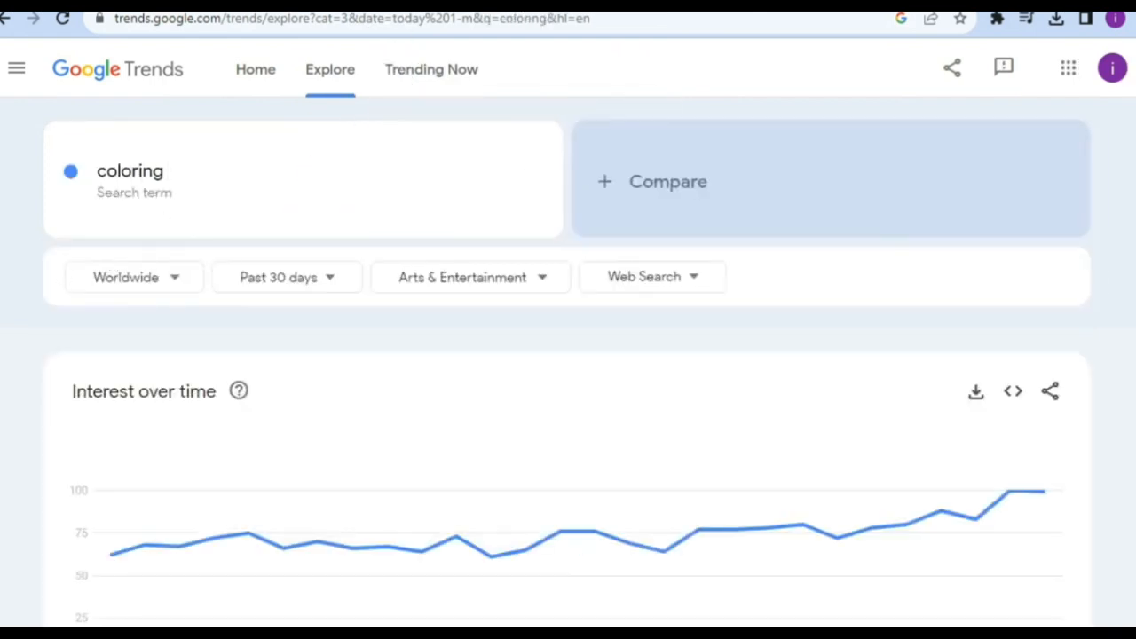
# Examine the interest over time, interest by region and related queries for coloring, including the second page of queries
pyautogui.scroll(-3, 34, 380)
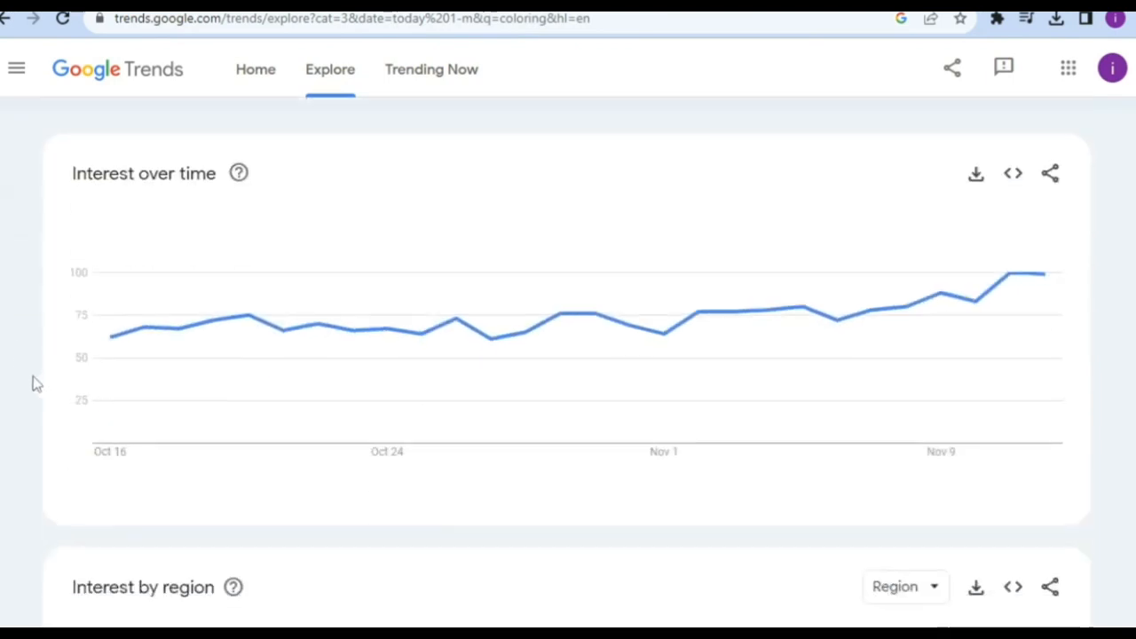
pyautogui.scroll(3, 34, 380)
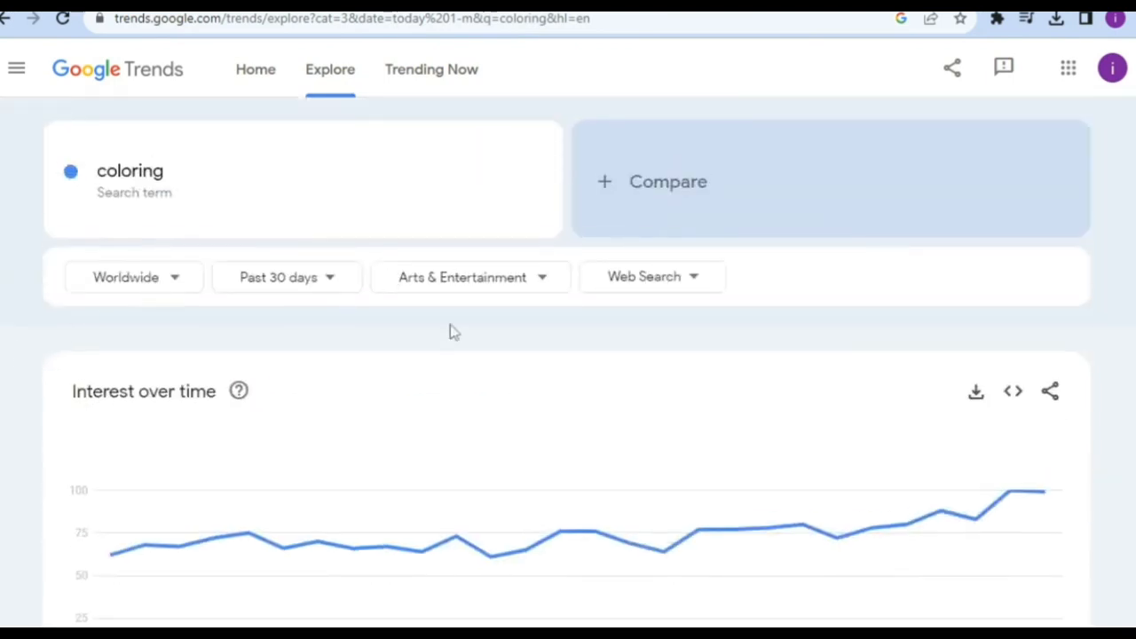
pyautogui.scroll(-3, 119, 463)
pyautogui.scroll(-3, 111, 524)
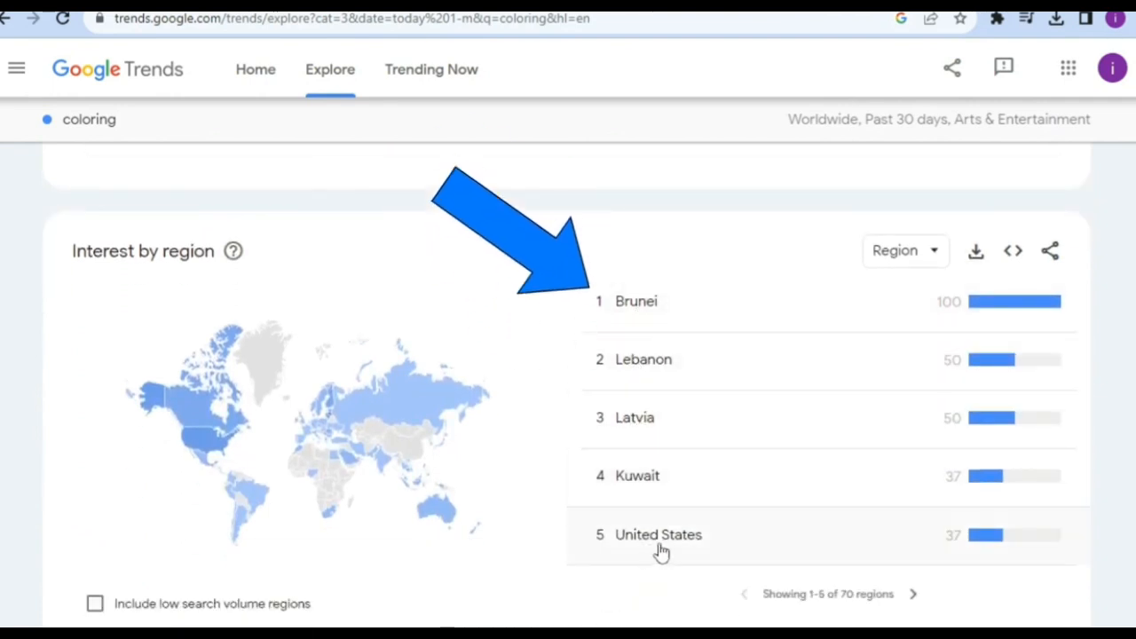
pyautogui.scroll(-3, 654, 552)
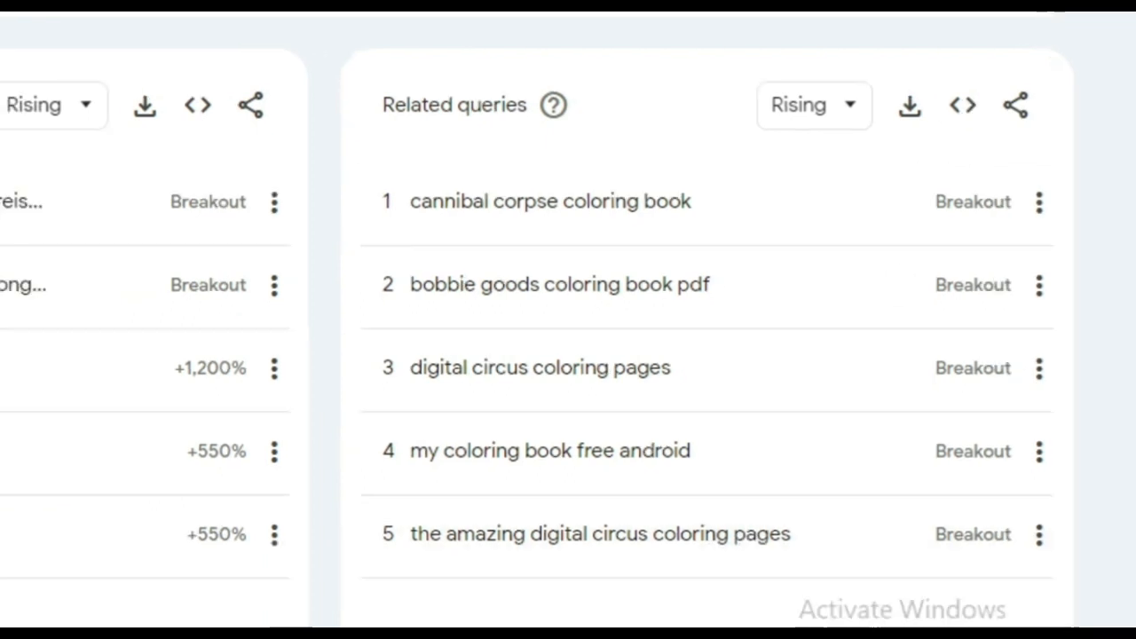
pyautogui.click(836, 635)
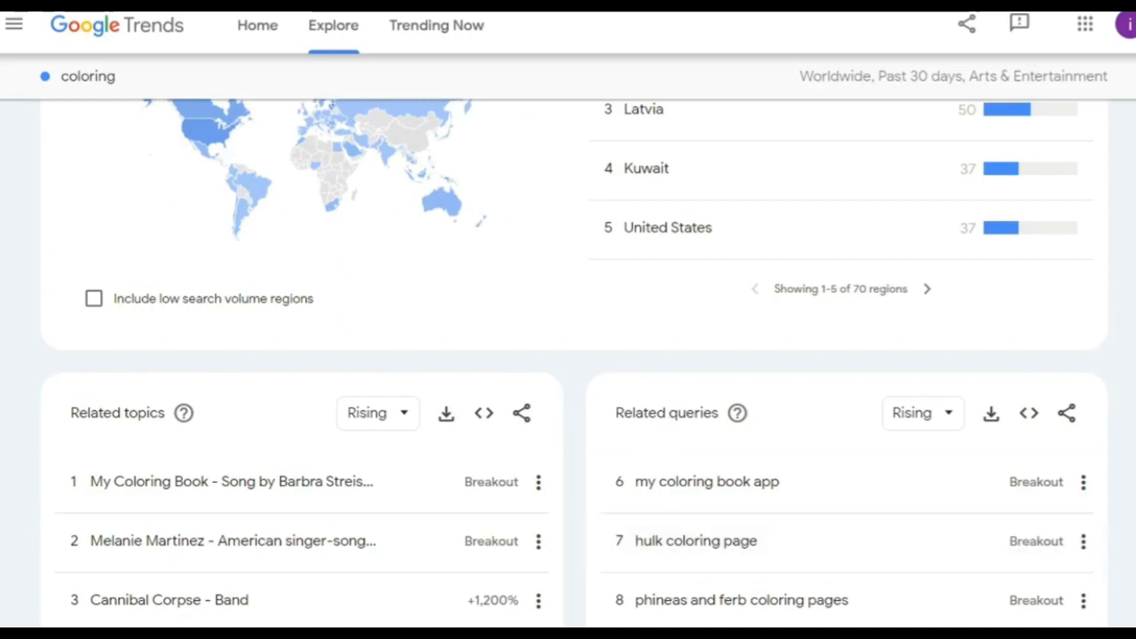
# Switch to Recraft, replace the tank prompt with "hulk sketch" and generate the line-art image
pyautogui.click(665, 4)
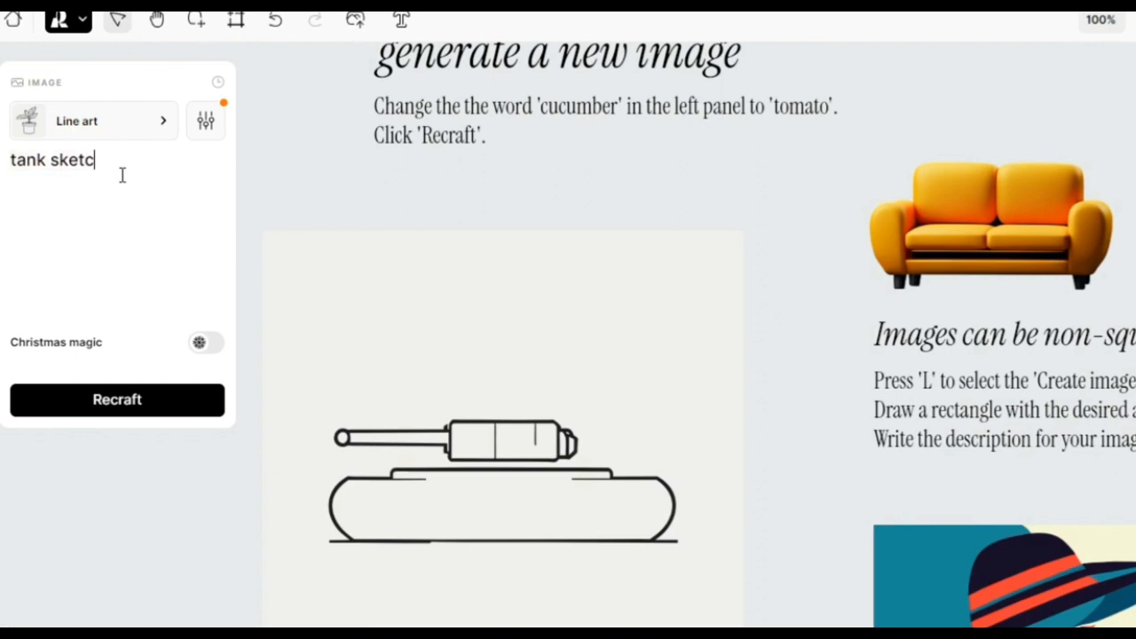
pyautogui.hotkey('ctrl', 'BackSpace')
pyautogui.hotkey('ctrl', 'BackSpace')
pyautogui.write('hulk sk')
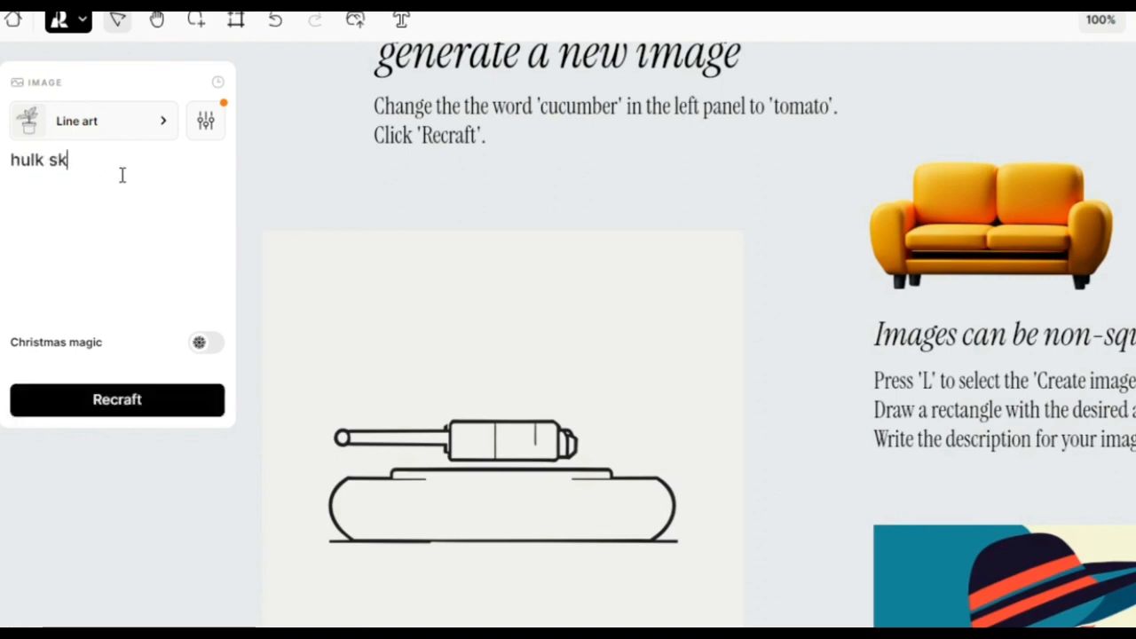
pyautogui.write('etch')
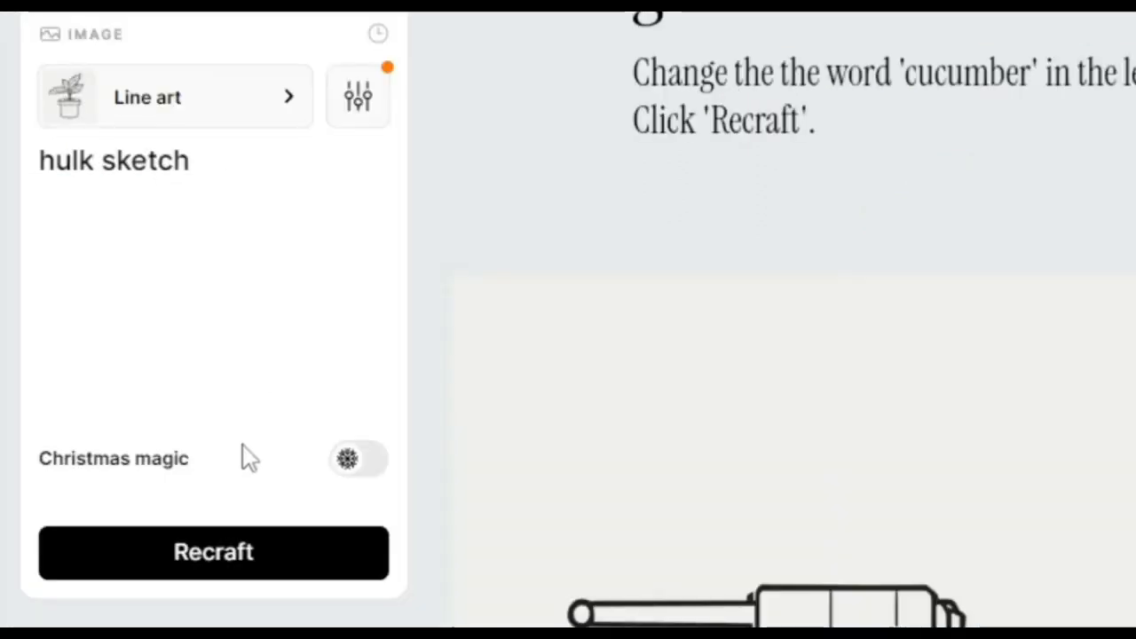
pyautogui.click(218, 552)
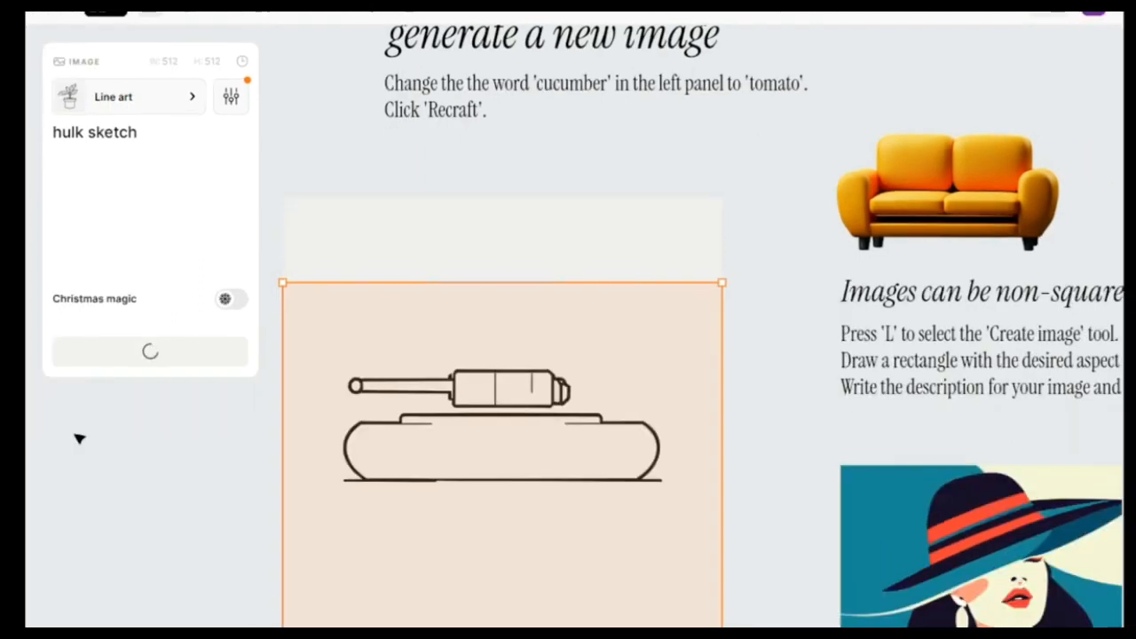
# Export the generated hulk sketch as JPG at 512 × 512
pyautogui.scroll(-3, 224, 486)
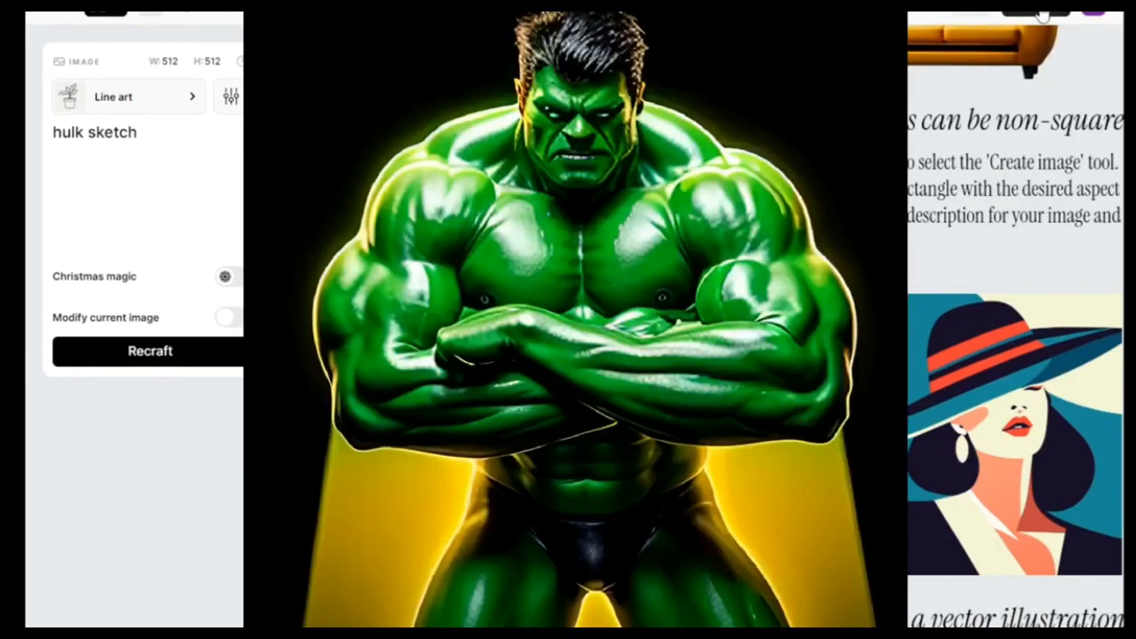
pyautogui.click(1043, 16)
pyautogui.click(1036, 119)
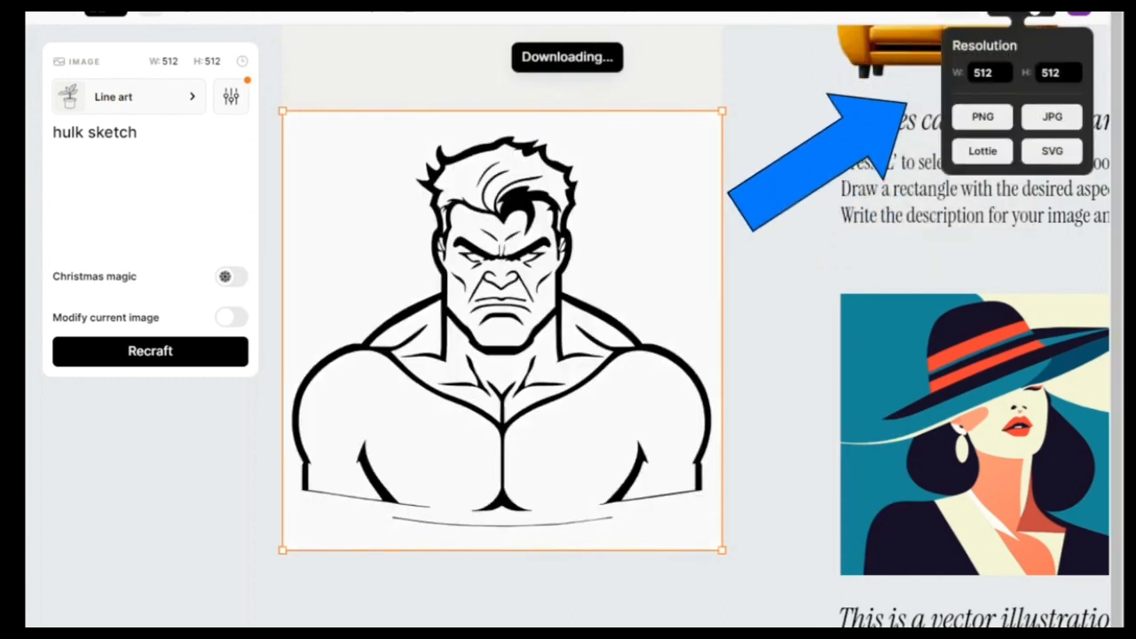
pyautogui.click(1052, 116)
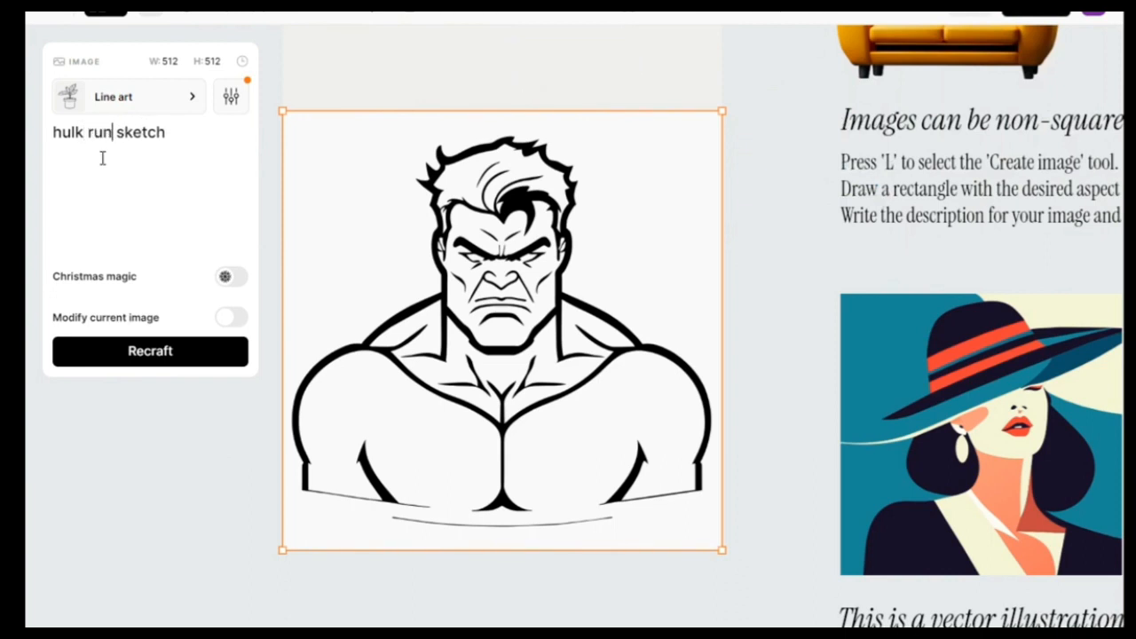
# Change the prompt to "hulk running sketch" and generate new line-art images
pyautogui.rightClick(115, 142)
pyautogui.click(165, 155)
pyautogui.click(185, 351)
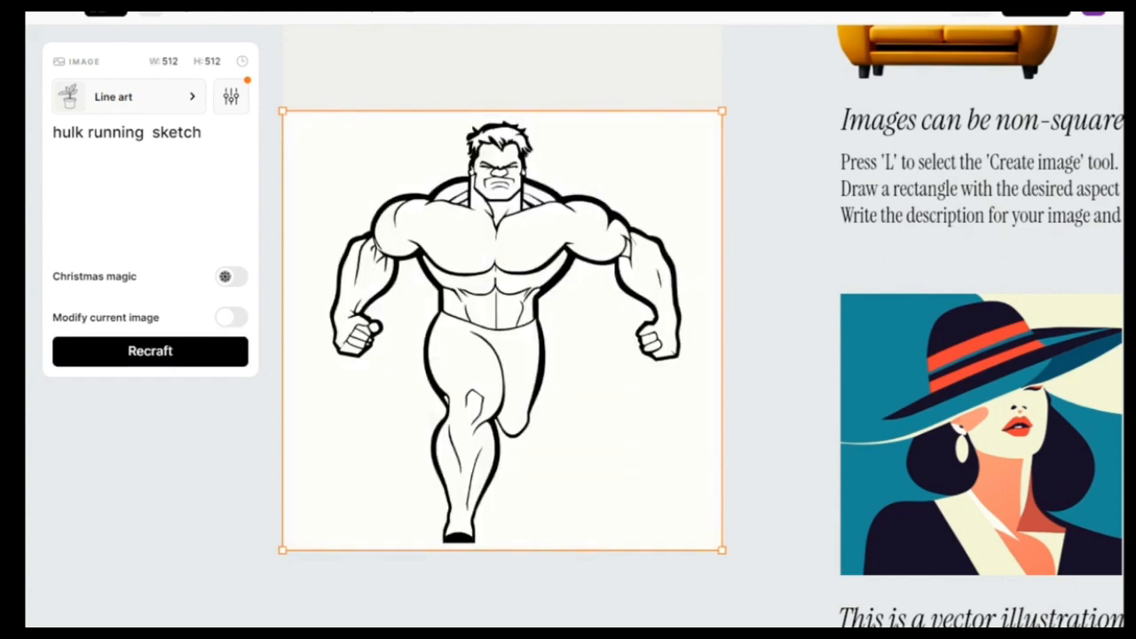
# Download the running hulk sketches and the hulk eating pizza sketch as JPG
pyautogui.rightClick(473, 302)
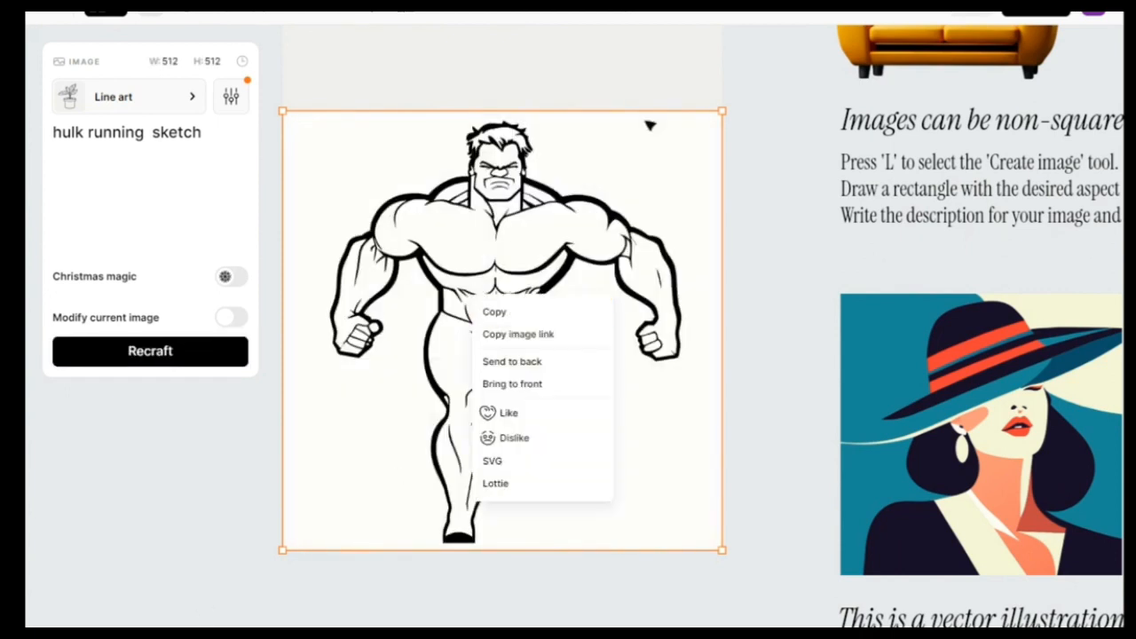
pyautogui.click(1019, 16)
pyautogui.click(1049, 115)
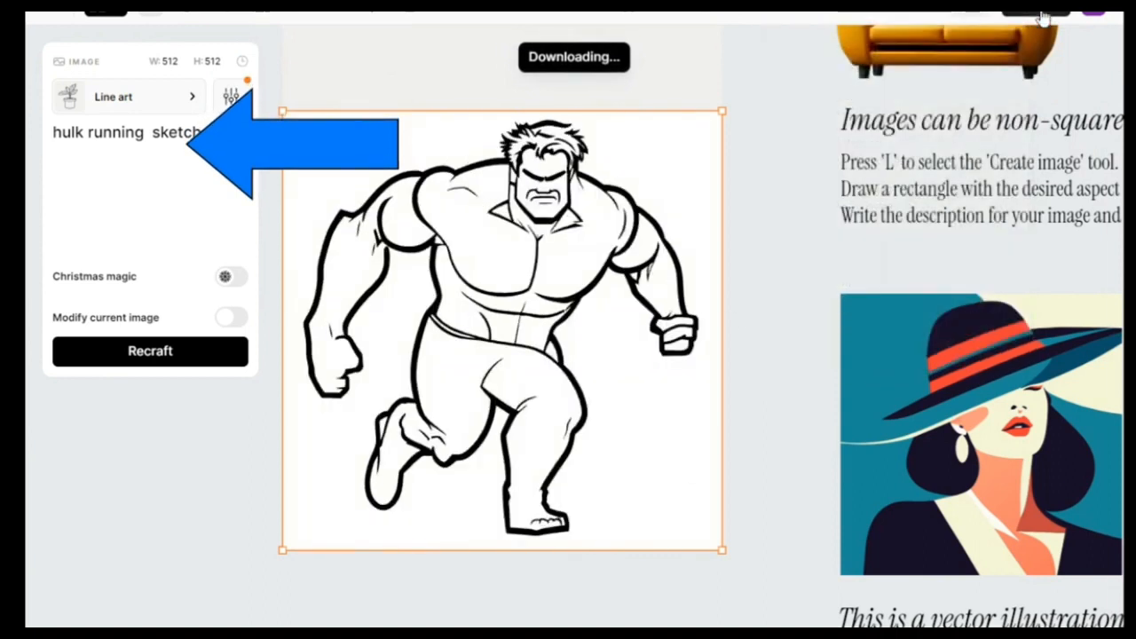
pyautogui.click(1046, 16)
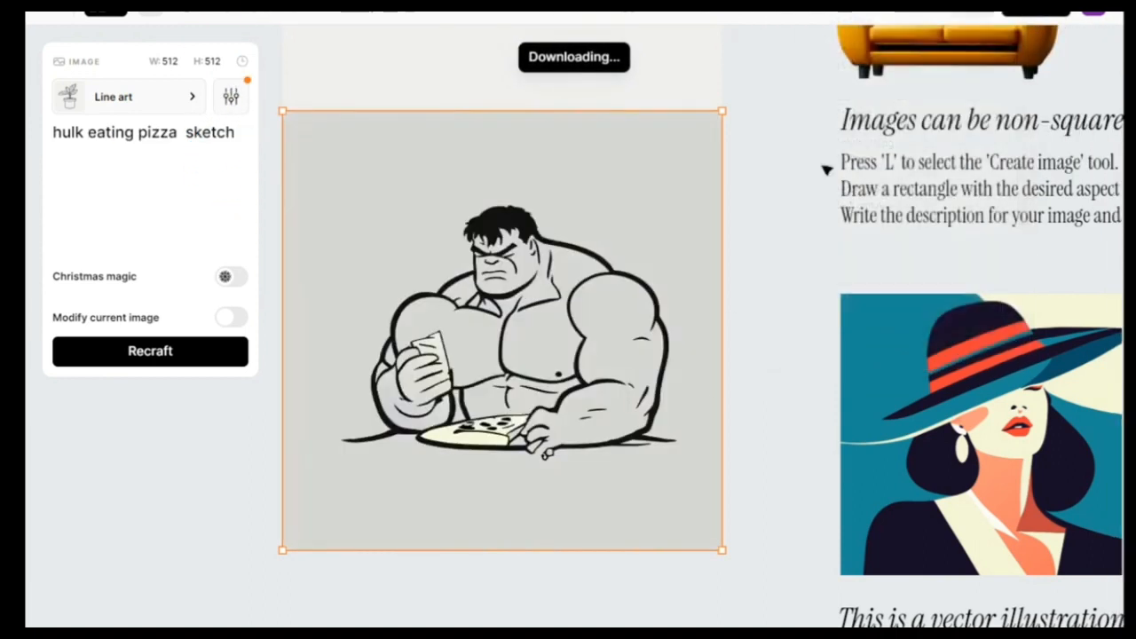
pyautogui.click(1047, 20)
pyautogui.click(1053, 116)
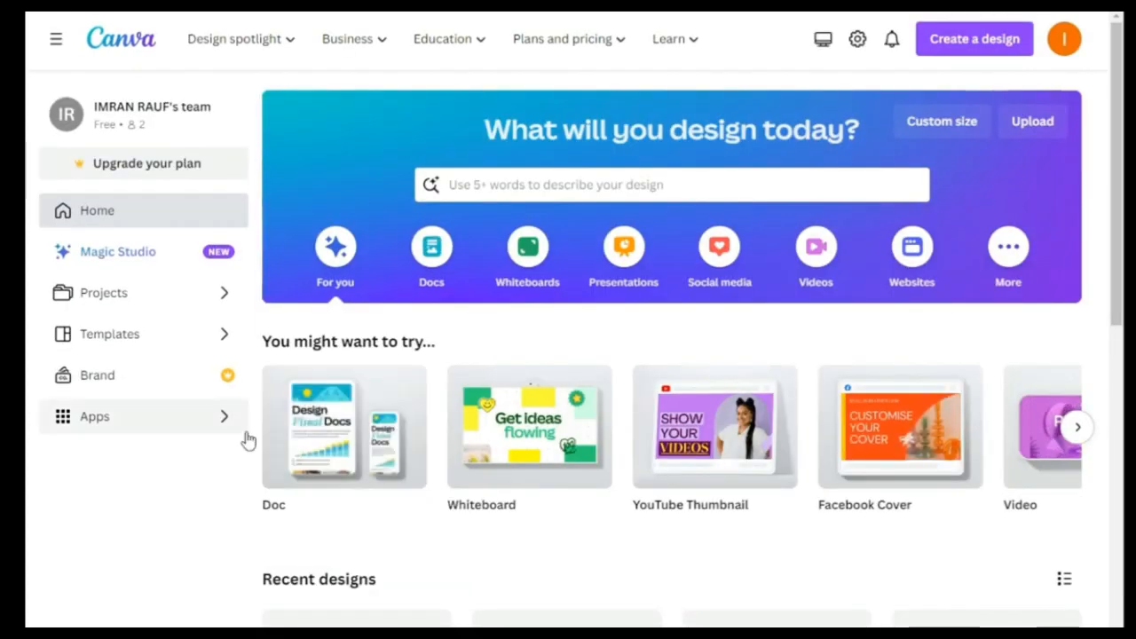
# Start a custom-size design in Canva with pixels as the unit
pyautogui.click(975, 41)
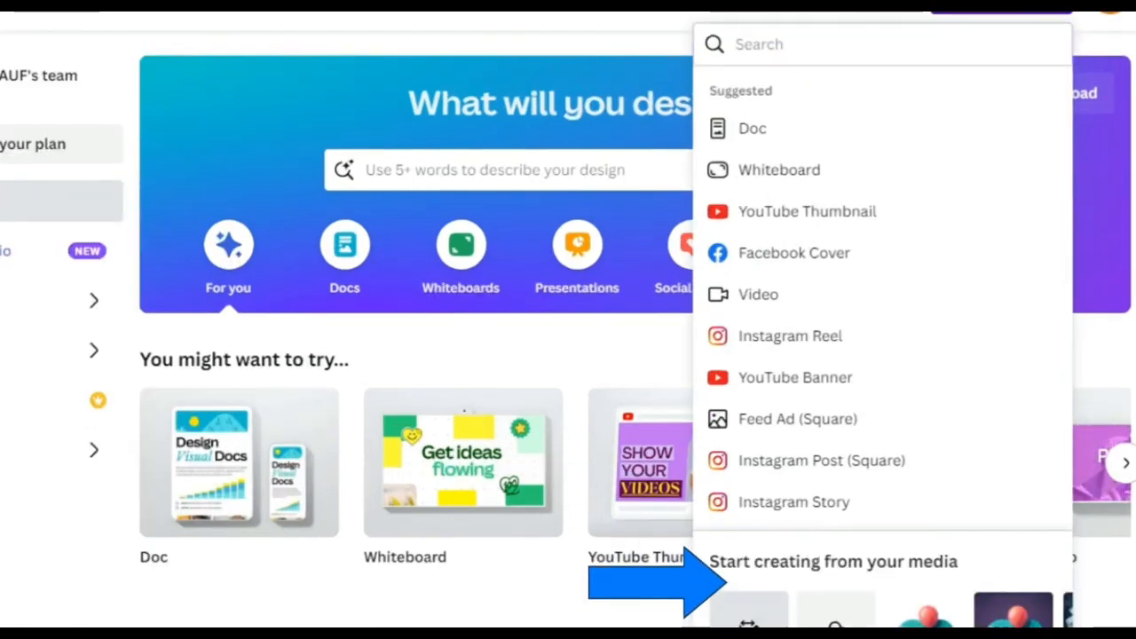
pyautogui.click(767, 587)
pyautogui.click(972, 137)
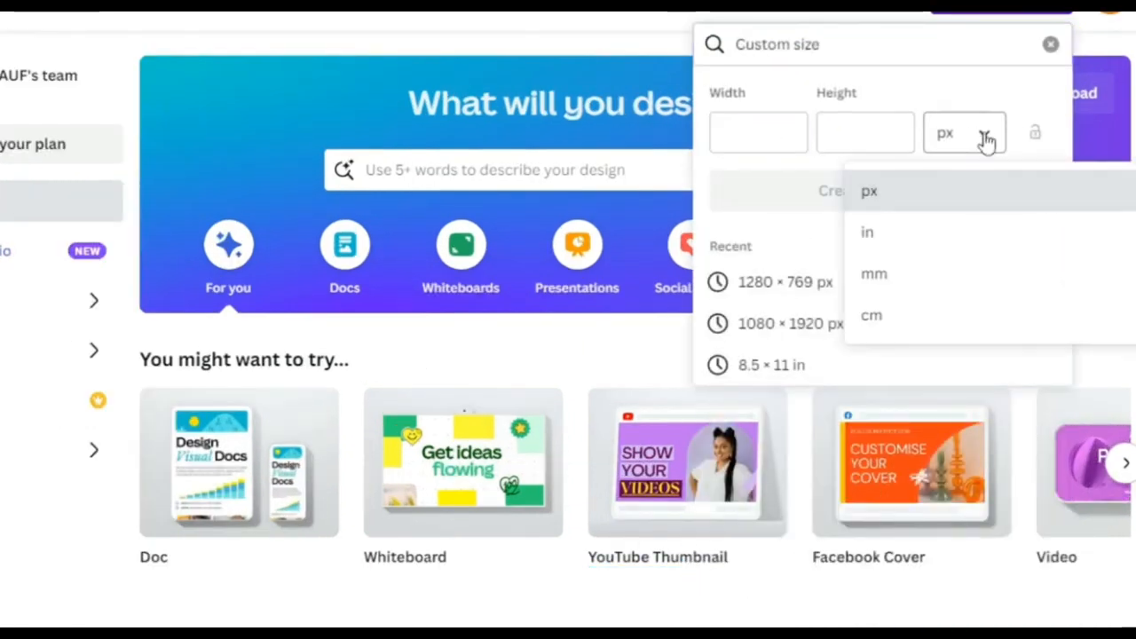
pyautogui.click(887, 195)
# Set the custom size to 279 px wide and 431 px high and create the new design
pyautogui.click(779, 133)
pyautogui.write('-1')
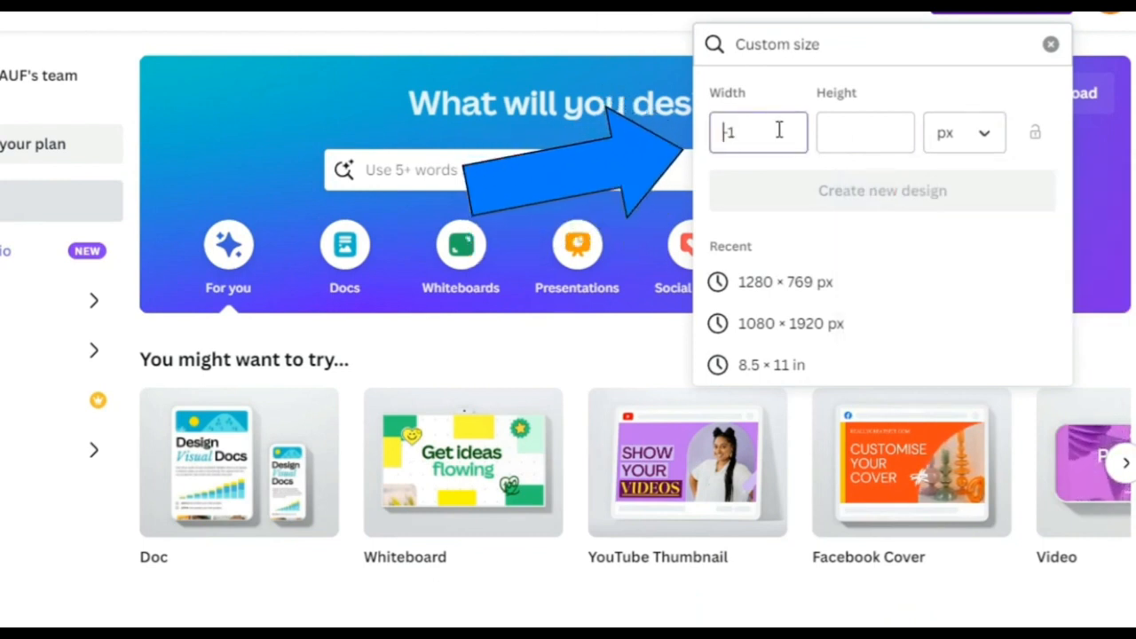
pyautogui.moveTo(776, 133); pyautogui.dragTo(717, 137)
pyautogui.press('BackSpace')
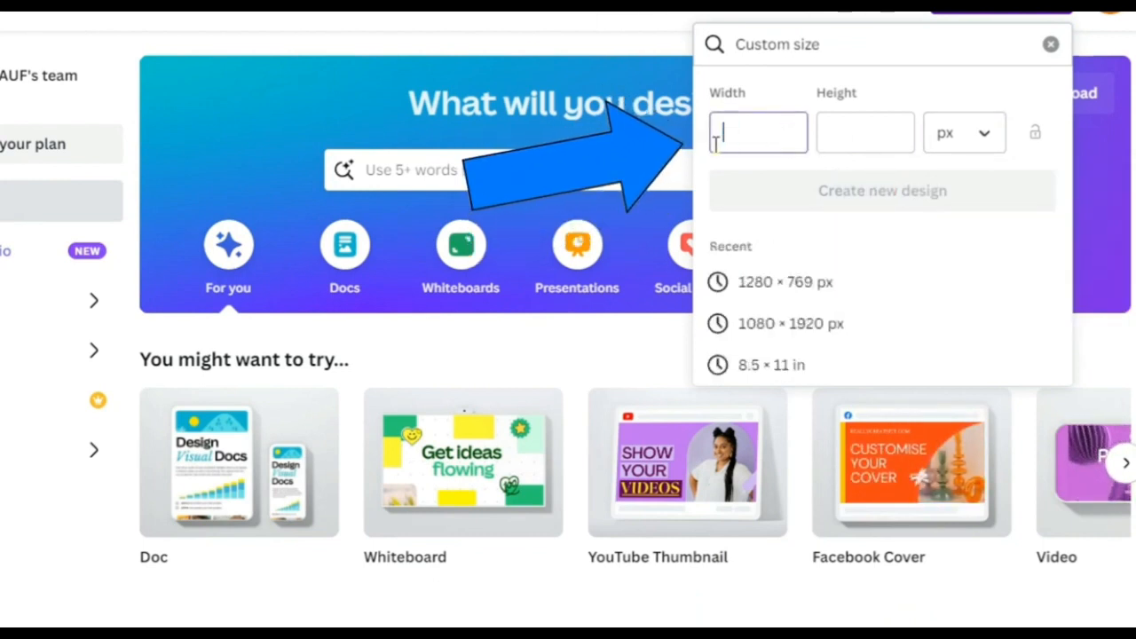
pyautogui.write('279')
pyautogui.click(842, 143)
pyautogui.write('431')
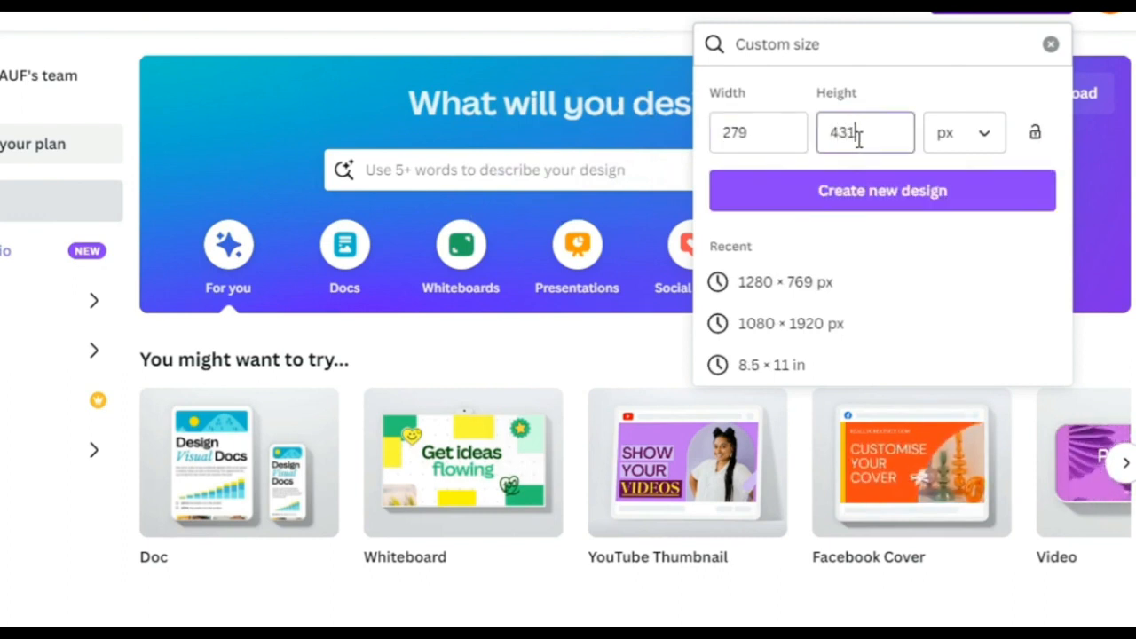
pyautogui.click(870, 195)
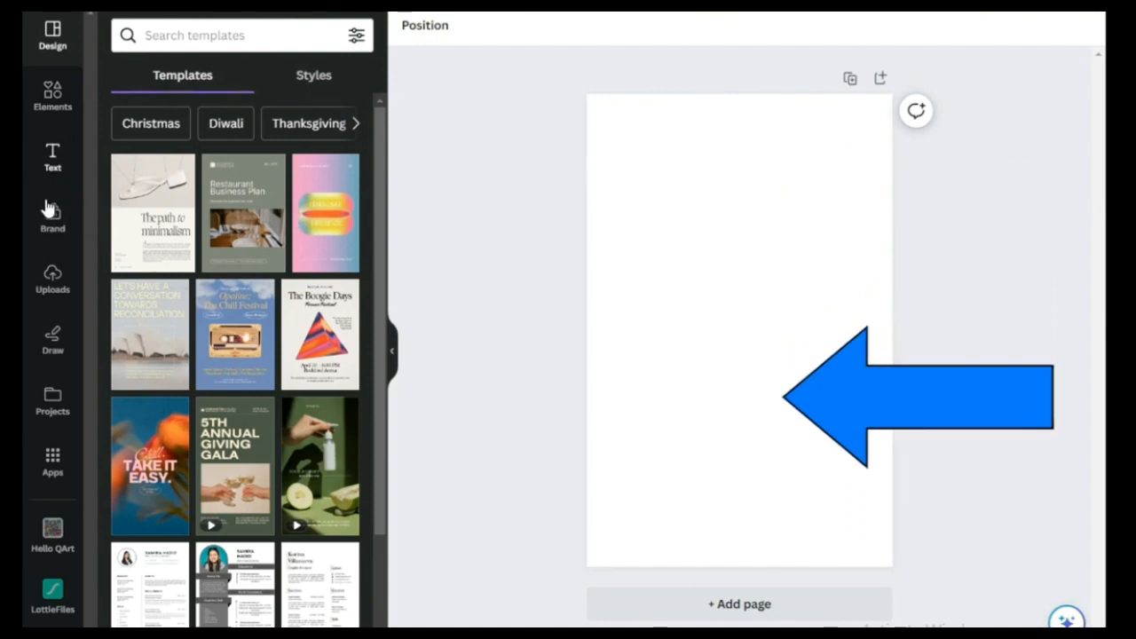
# Upload all the hulk sketch JPG files from the Downloads folder, leaving out the tank, car, queen and flower images
pyautogui.click(49, 291)
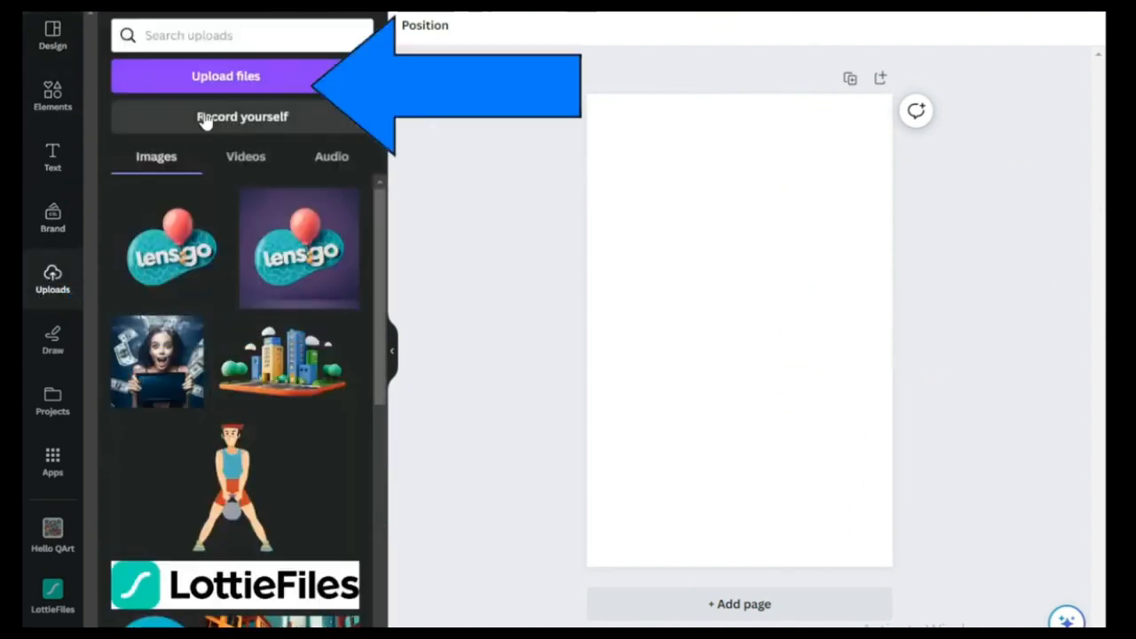
pyautogui.click(246, 76)
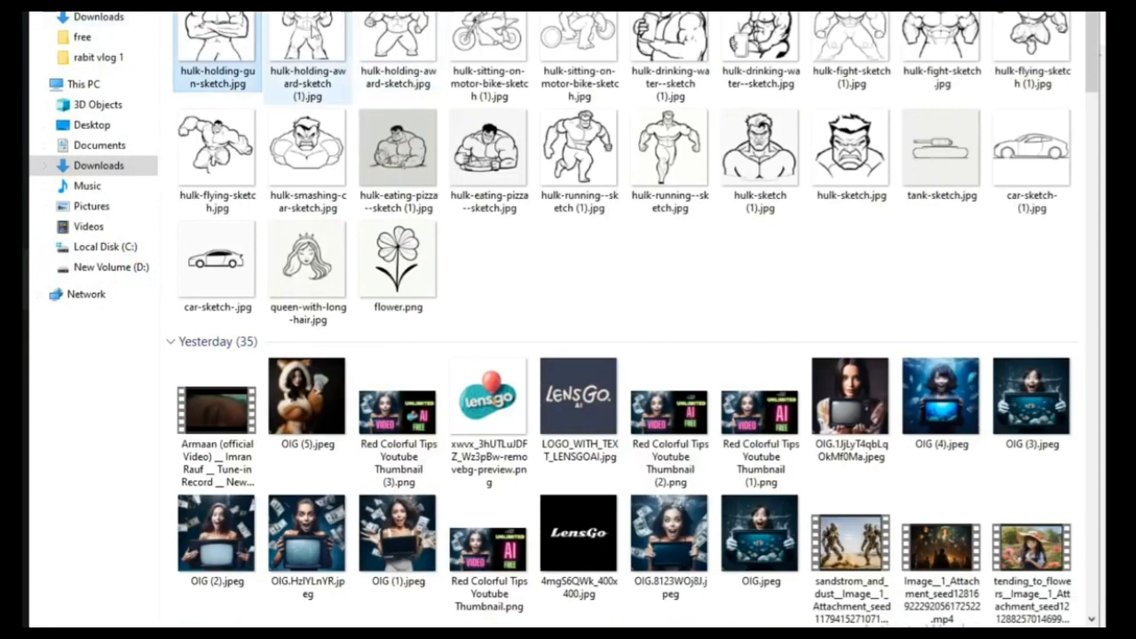
pyautogui.keyDown('ctrl'); pyautogui.click(306, 27); pyautogui.keyUp('ctrl')
pyautogui.keyDown('ctrl'); pyautogui.click(384, 17); pyautogui.keyUp('ctrl')
pyautogui.keyDown('ctrl'); pyautogui.click(488, 22); pyautogui.keyUp('ctrl')
pyautogui.keyDown('ctrl'); pyautogui.click(579, 25); pyautogui.keyUp('ctrl')
pyautogui.keyDown('ctrl'); pyautogui.click(668, 29); pyautogui.keyUp('ctrl')
pyautogui.keyDown('ctrl'); pyautogui.click(761, 31); pyautogui.keyUp('ctrl')
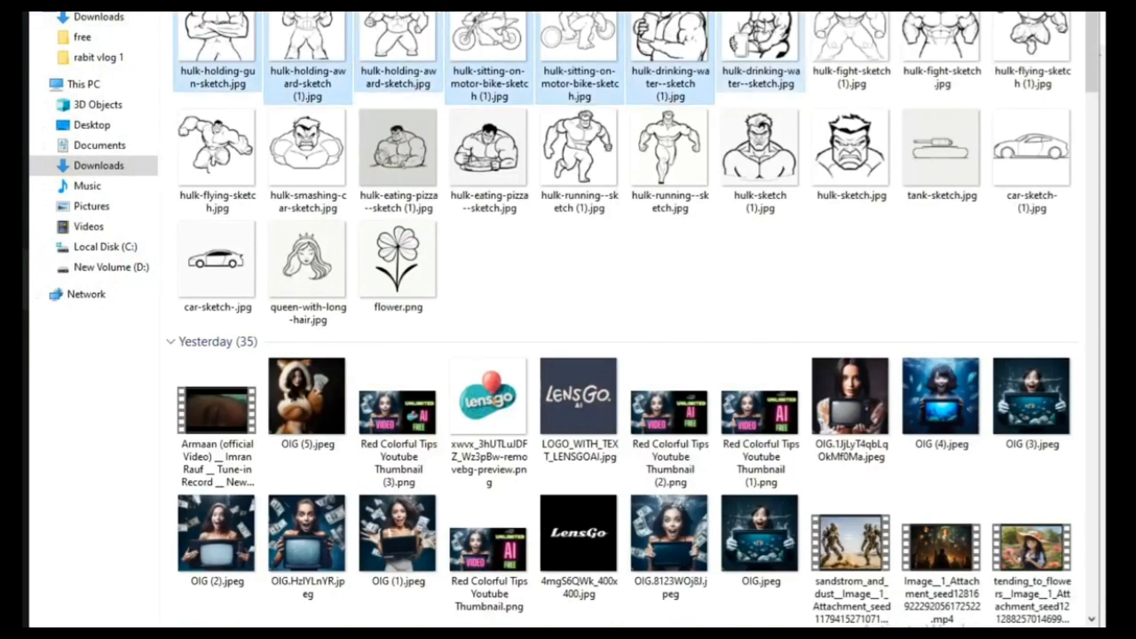
pyautogui.keyDown('ctrl'); pyautogui.click(868, 25); pyautogui.keyUp('ctrl')
pyautogui.keyDown('ctrl'); pyautogui.click(941, 31); pyautogui.keyUp('ctrl')
pyautogui.keyDown('ctrl'); pyautogui.click(1013, 31); pyautogui.keyUp('ctrl')
pyautogui.keyDown('ctrl'); pyautogui.click(1038, 157); pyautogui.keyUp('ctrl')
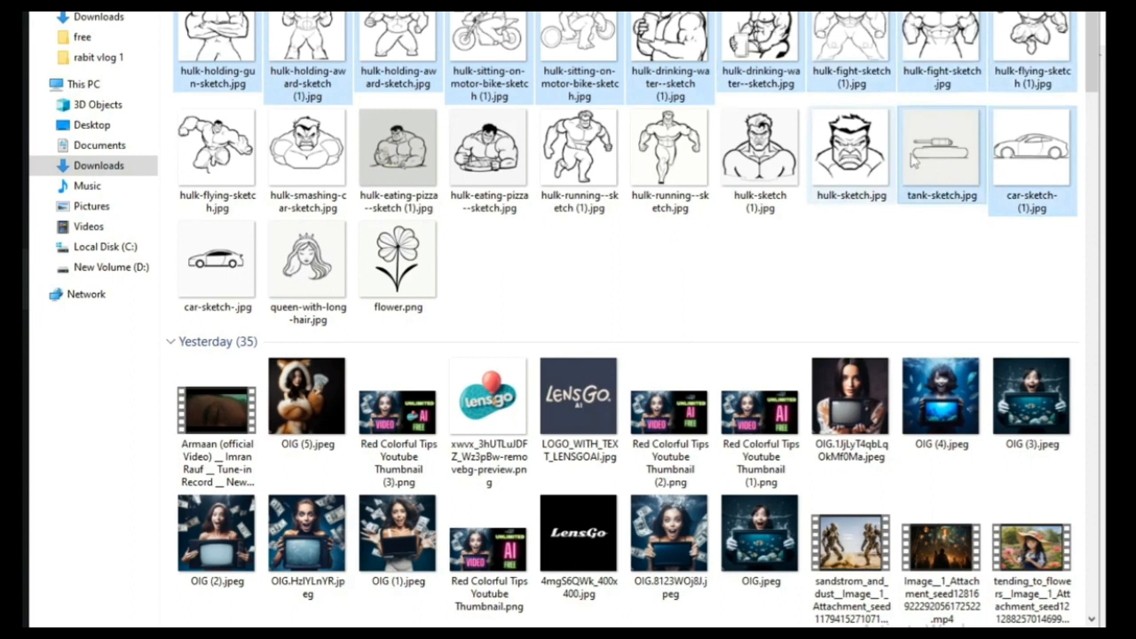
pyautogui.keyDown('ctrl'); pyautogui.click(1028, 155); pyautogui.keyUp('ctrl')
pyautogui.keyDown('ctrl'); pyautogui.click(761, 153); pyautogui.keyUp('ctrl')
pyautogui.keyDown('ctrl'); pyautogui.click(670, 152); pyautogui.keyUp('ctrl')
pyautogui.keyDown('ctrl'); pyautogui.click(582, 156); pyautogui.keyUp('ctrl')
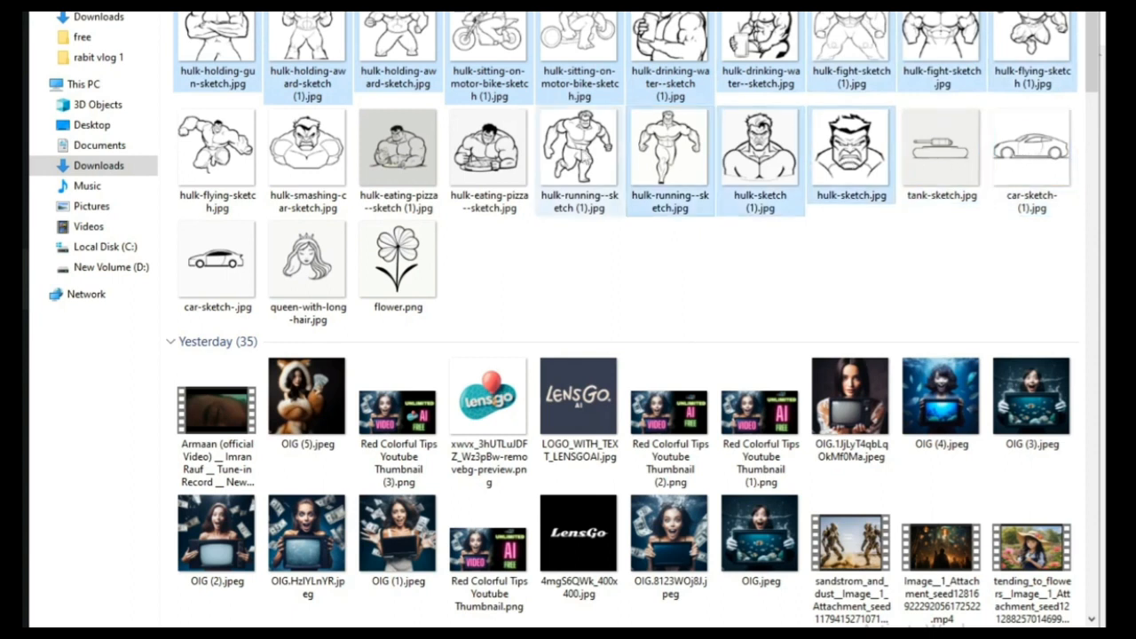
pyautogui.keyDown('ctrl'); pyautogui.click(489, 153); pyautogui.keyUp('ctrl')
pyautogui.keyDown('ctrl'); pyautogui.click(423, 157); pyautogui.keyUp('ctrl')
pyautogui.keyDown('ctrl'); pyautogui.click(319, 158); pyautogui.keyUp('ctrl')
pyautogui.keyDown('ctrl'); pyautogui.click(228, 161); pyautogui.keyUp('ctrl')
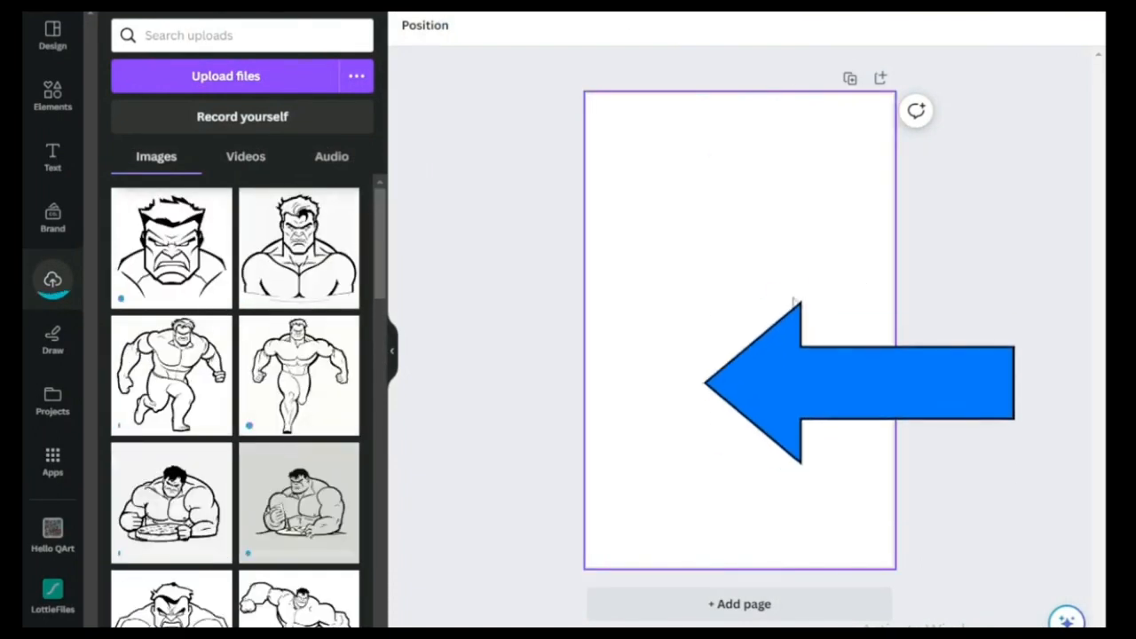
# Place the front-facing hulk bust sketch with the hair curl on the page and set the page background to medium gray
pyautogui.click(286, 253)
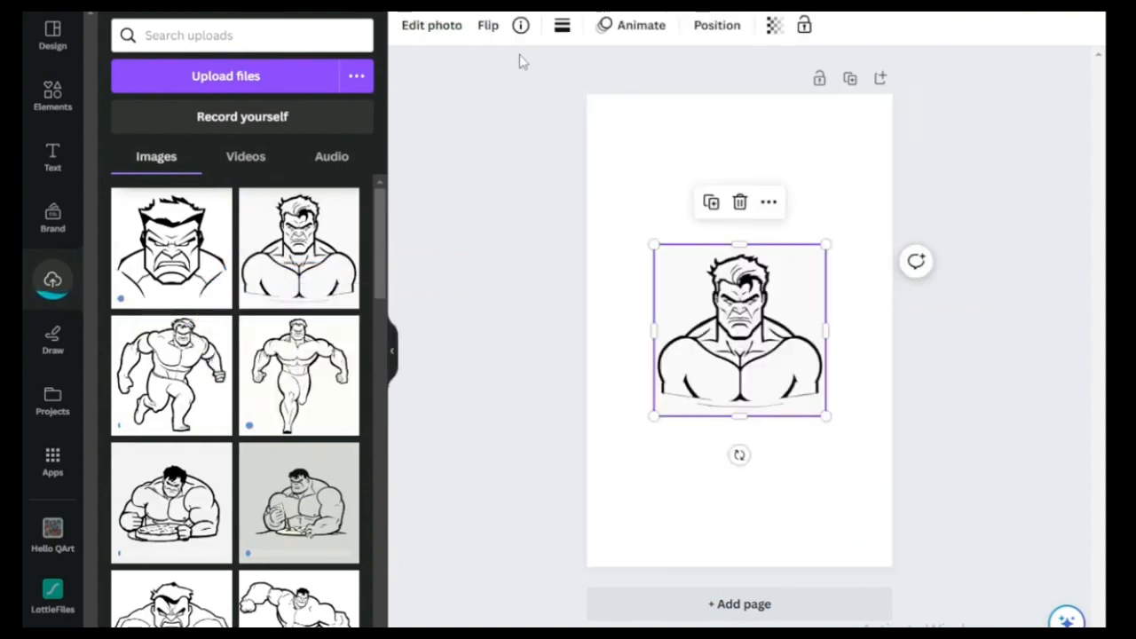
pyautogui.click(630, 126)
pyautogui.click(408, 27)
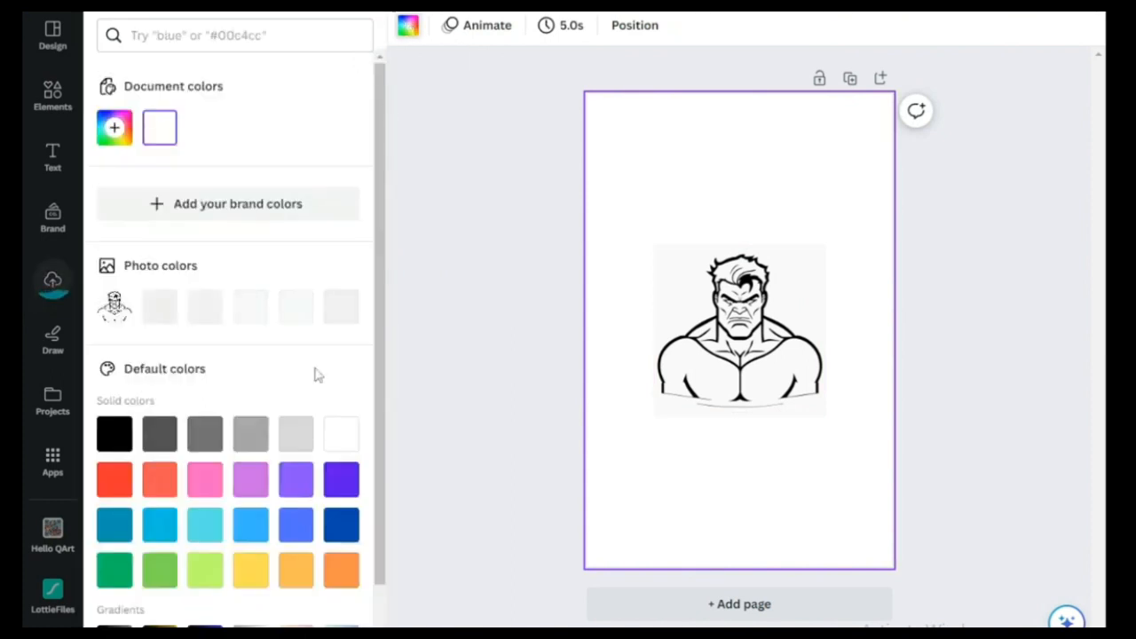
pyautogui.click(210, 437)
# Enlarge the hulk bust sketch to nearly the full page width and move it to the lower part of the page
pyautogui.click(711, 328)
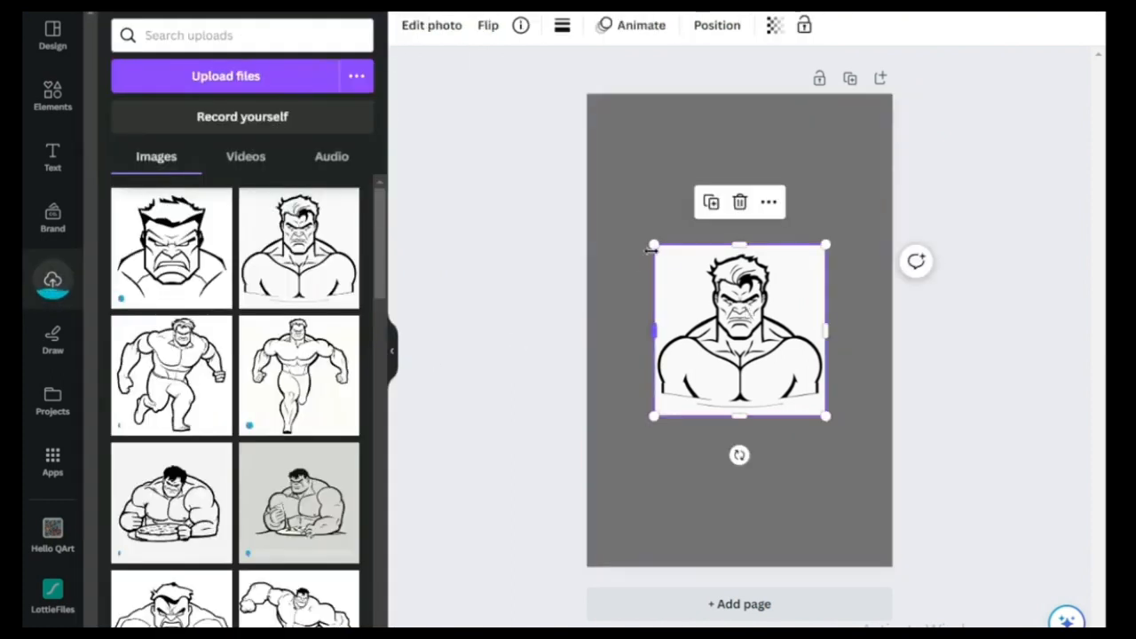
pyautogui.moveTo(654, 244); pyautogui.dragTo(452, 187)
pyautogui.moveTo(774, 307); pyautogui.dragTo(834, 356)
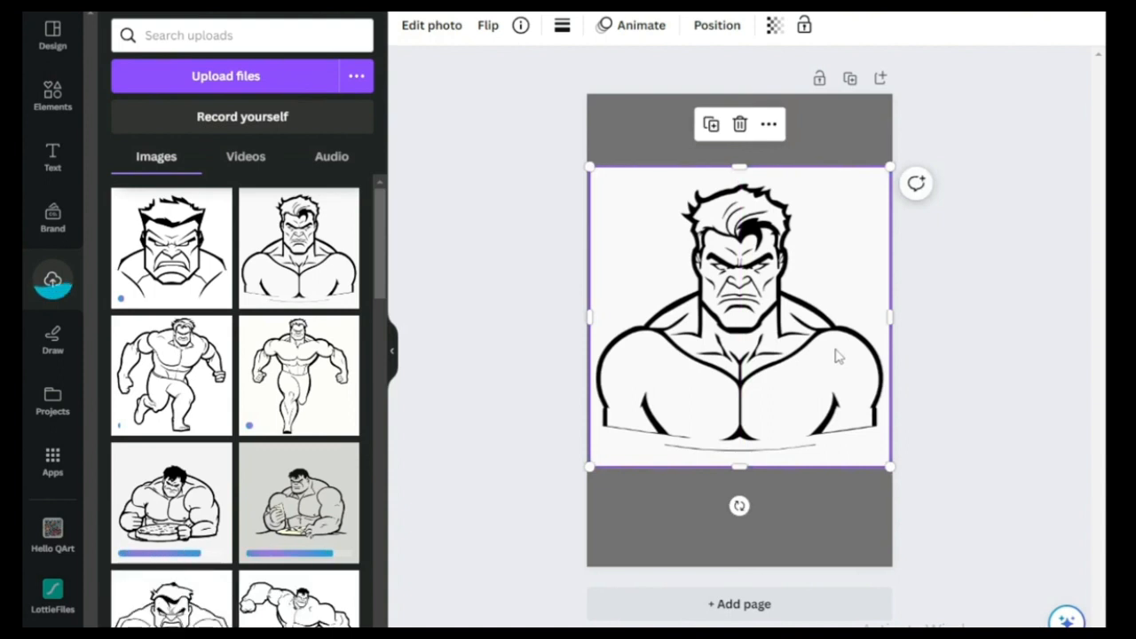
pyautogui.moveTo(837, 363); pyautogui.dragTo(837, 299)
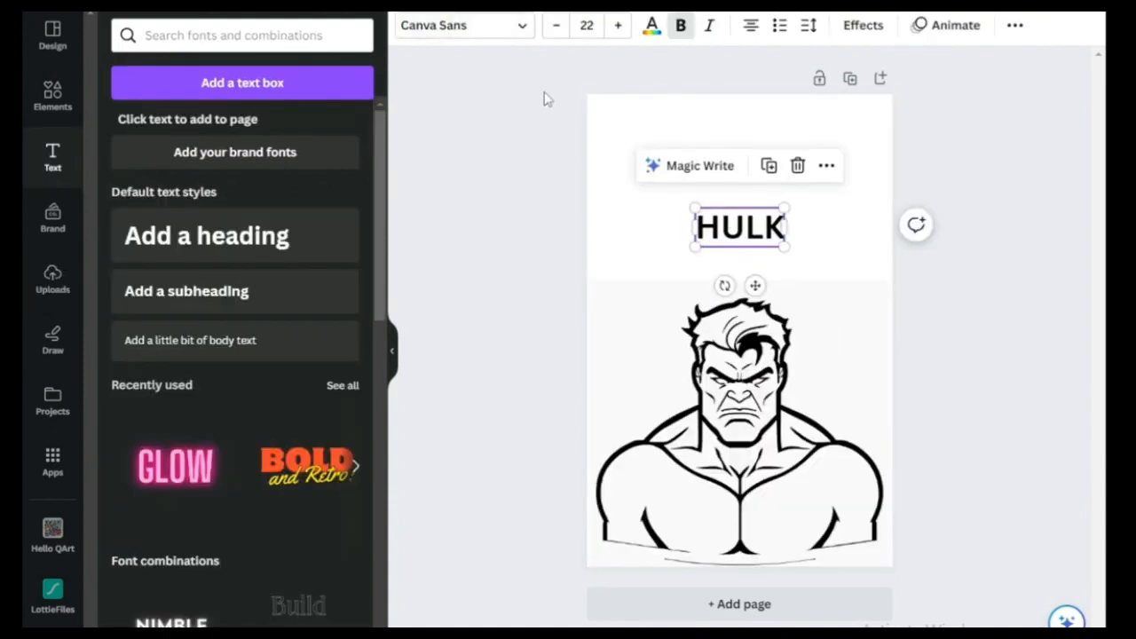
# Apply the Hollow effect to the HULK title and enlarge it to a font size of about 54.6
pyautogui.click(848, 32)
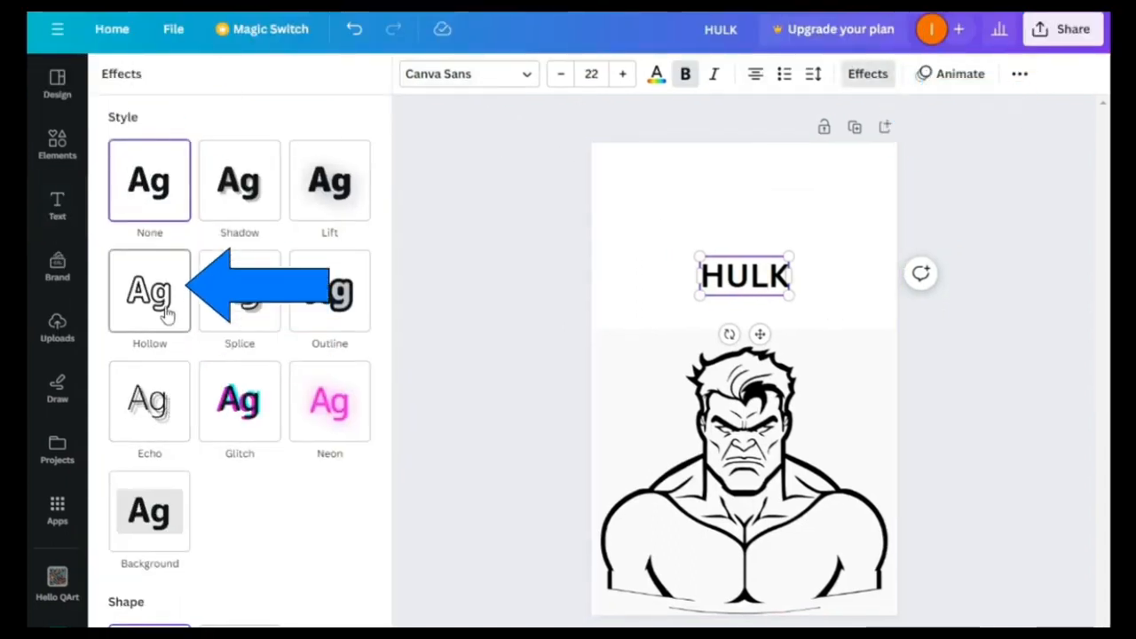
pyautogui.click(166, 313)
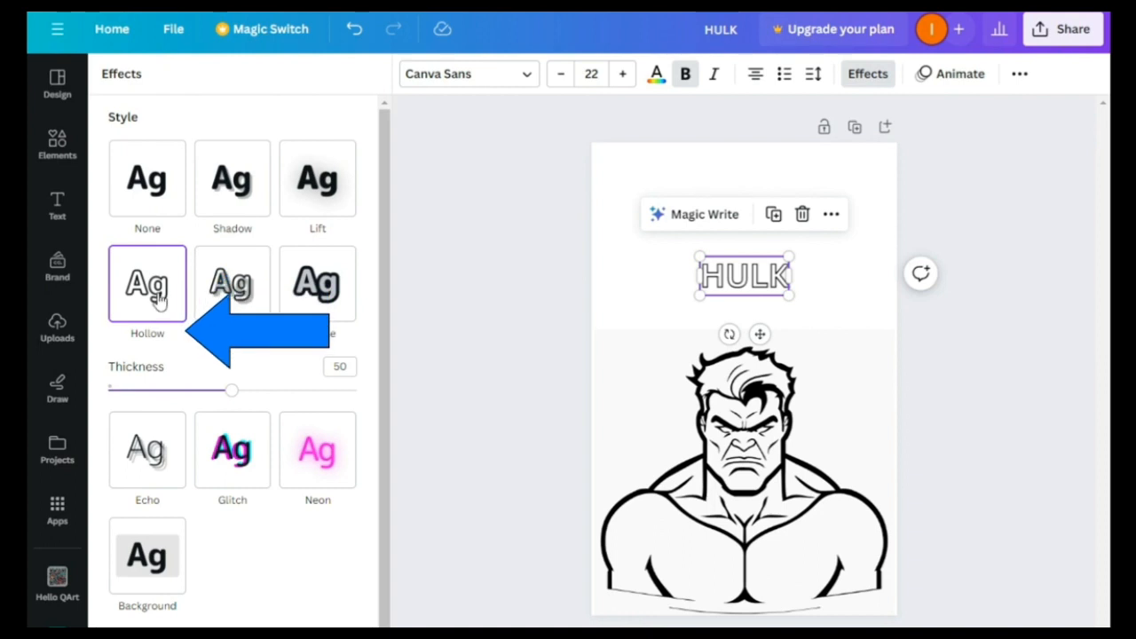
pyautogui.moveTo(698, 257); pyautogui.dragTo(566, 198)
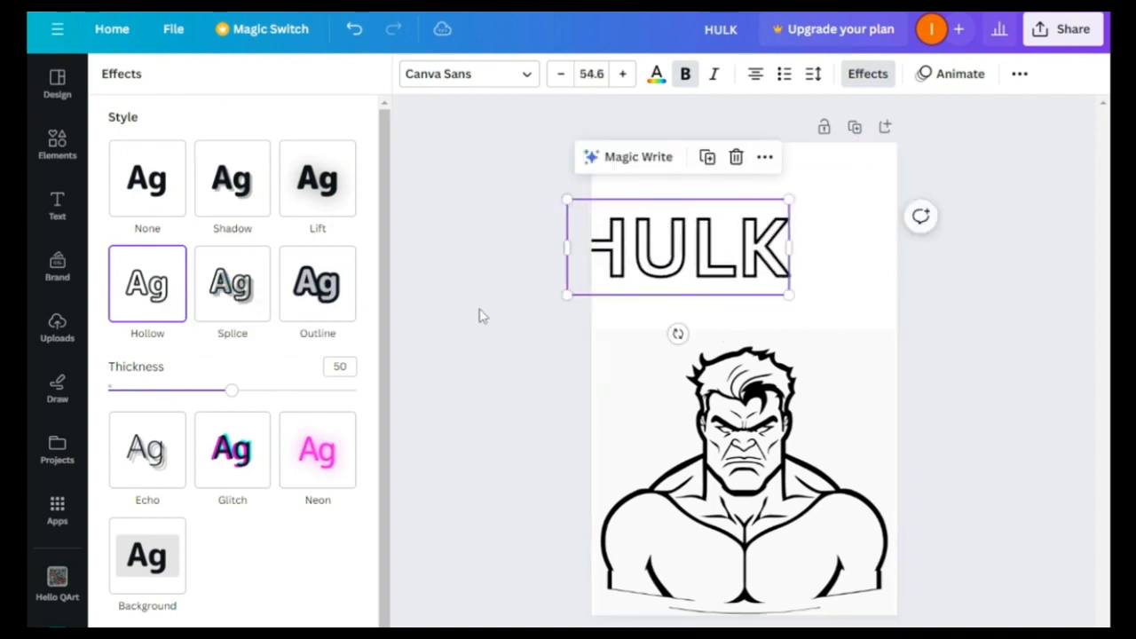
# Move the HULK title so it sits centered on the page above the sketch
pyautogui.click(56, 204)
pyautogui.moveTo(708, 260); pyautogui.dragTo(777, 269)
pyautogui.click(527, 284)
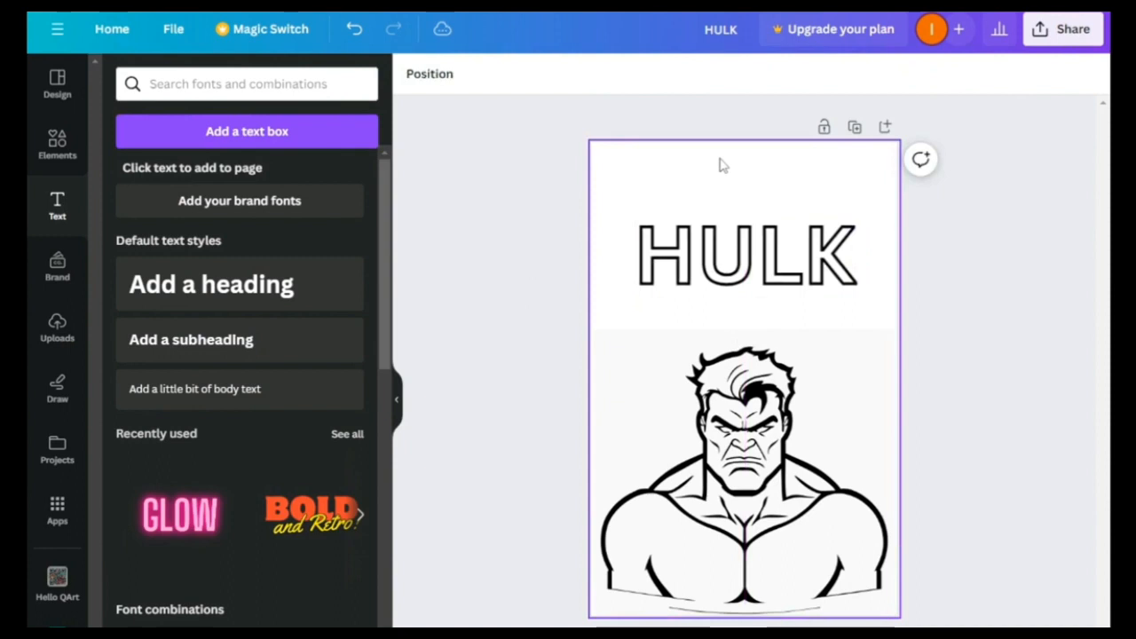
pyautogui.click(751, 264)
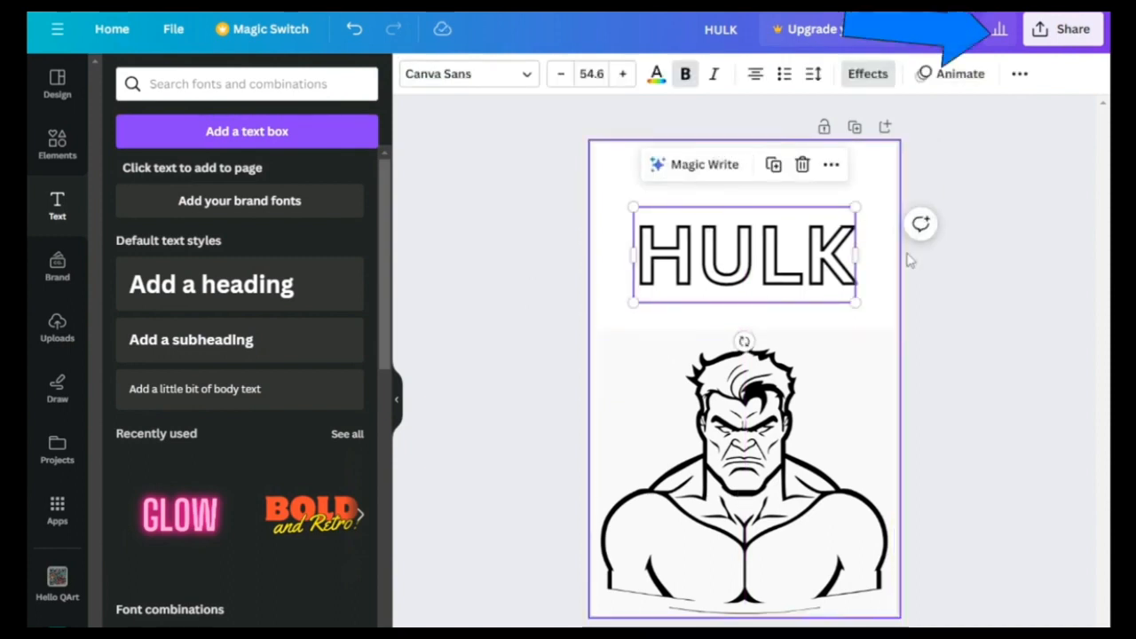
# Download the coloring page as PDF Print with crop marks and bleed, flattened PDF and included notes
pyautogui.click(1063, 30)
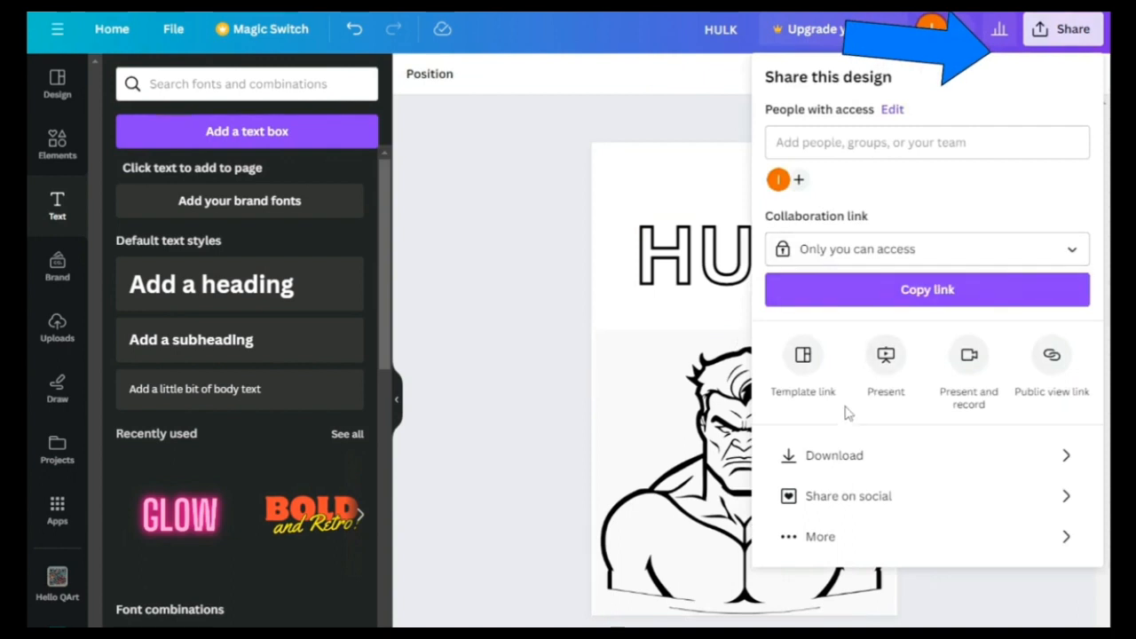
pyautogui.click(832, 458)
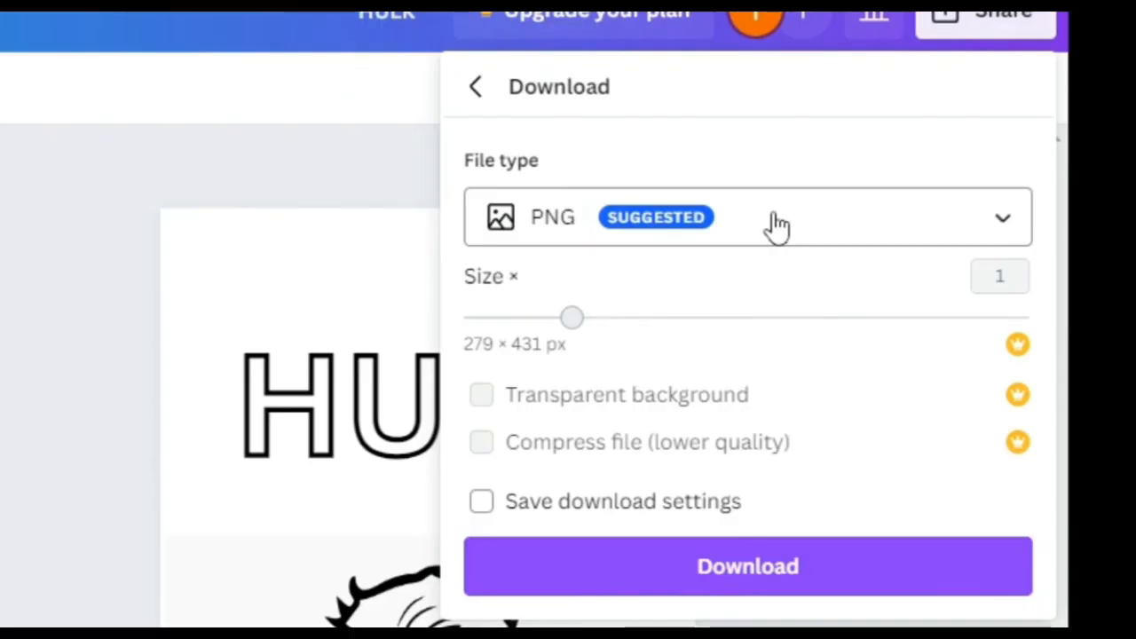
pyautogui.click(777, 226)
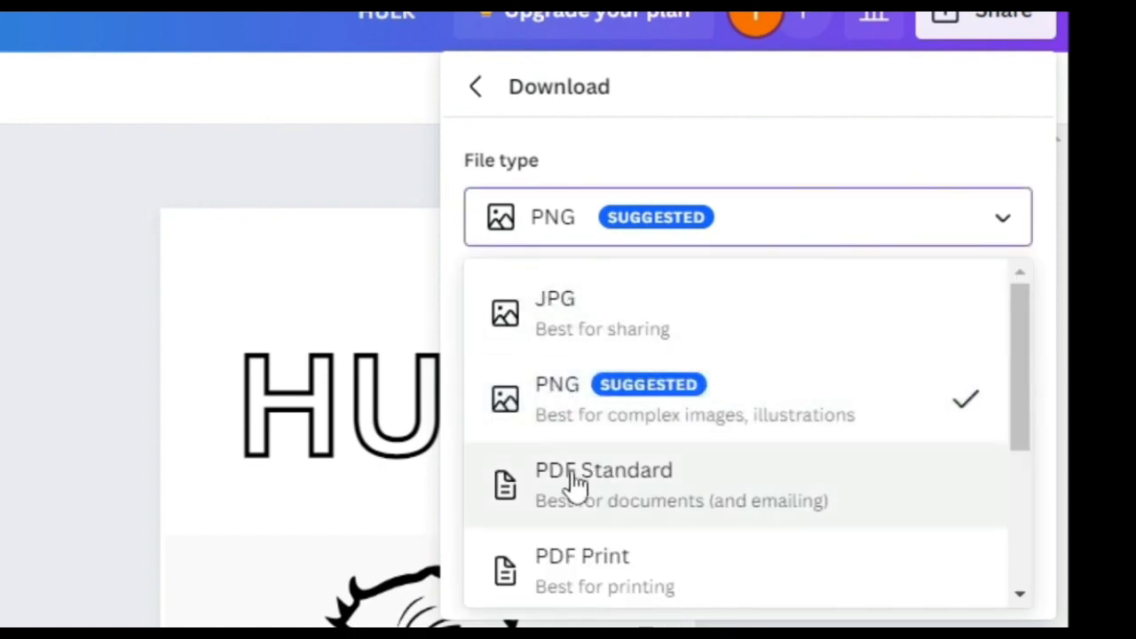
pyautogui.scroll(-2, 603, 550)
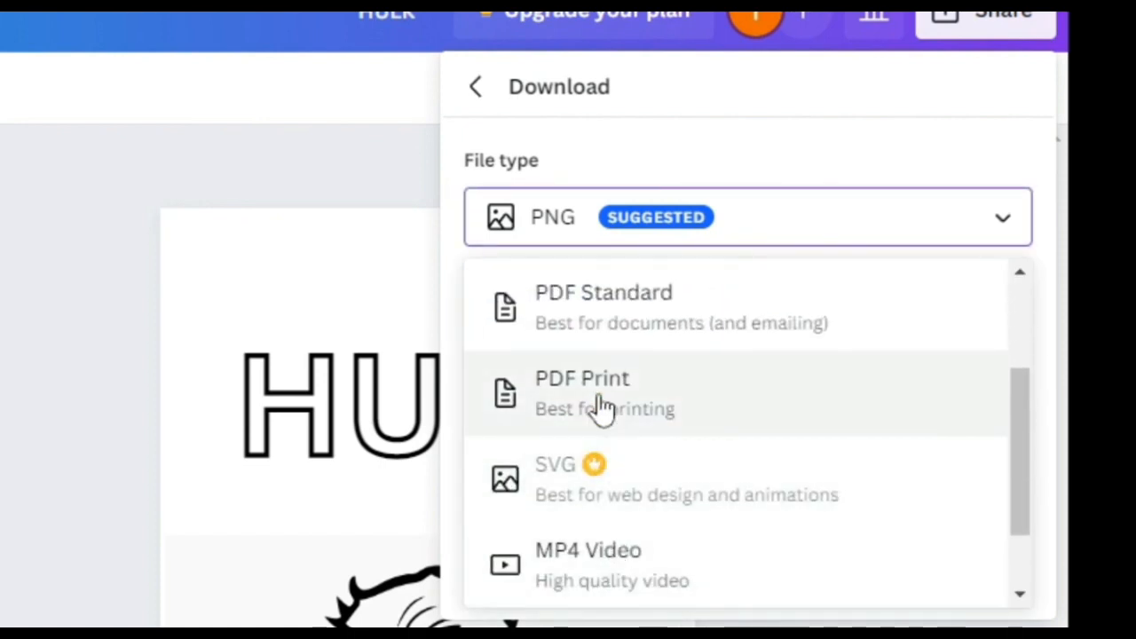
pyautogui.click(645, 413)
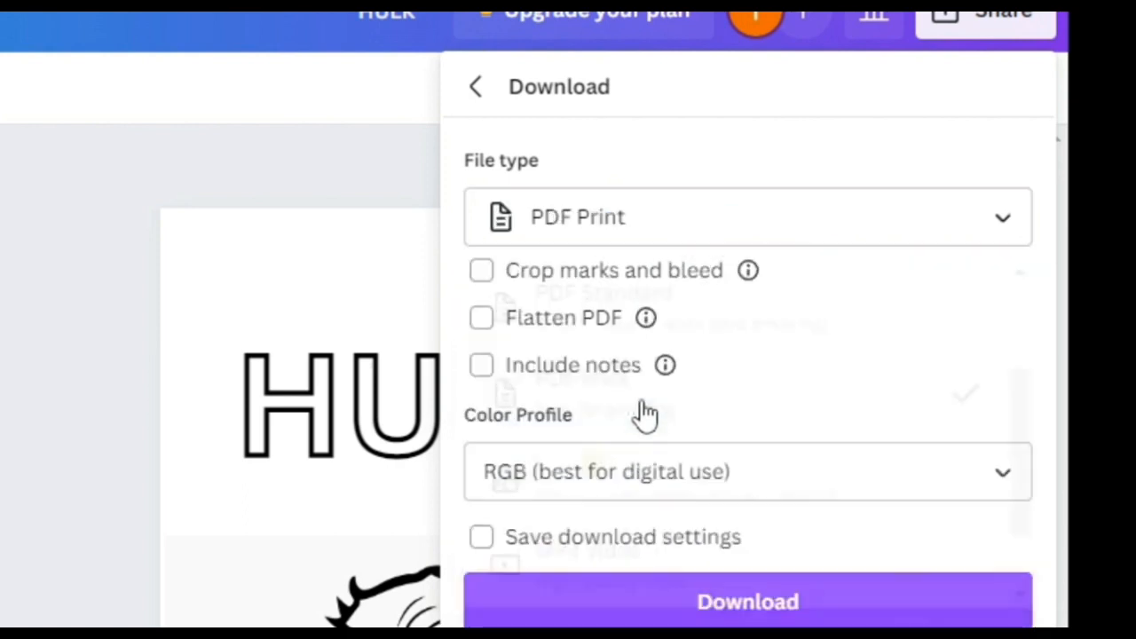
pyautogui.click(490, 275)
pyautogui.click(481, 366)
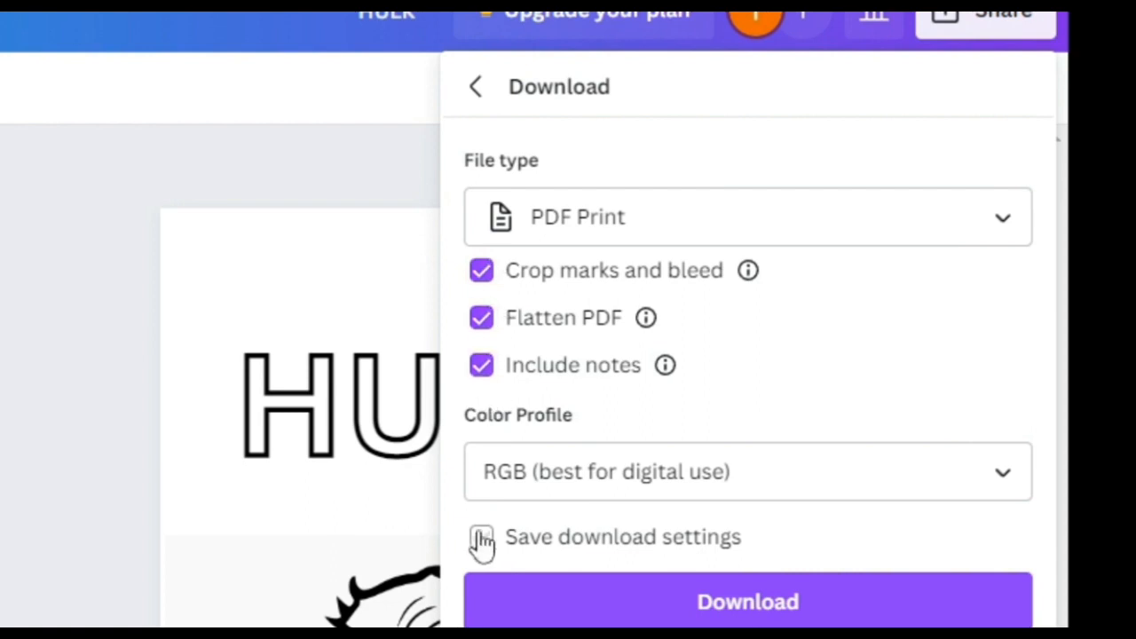
pyautogui.click(673, 609)
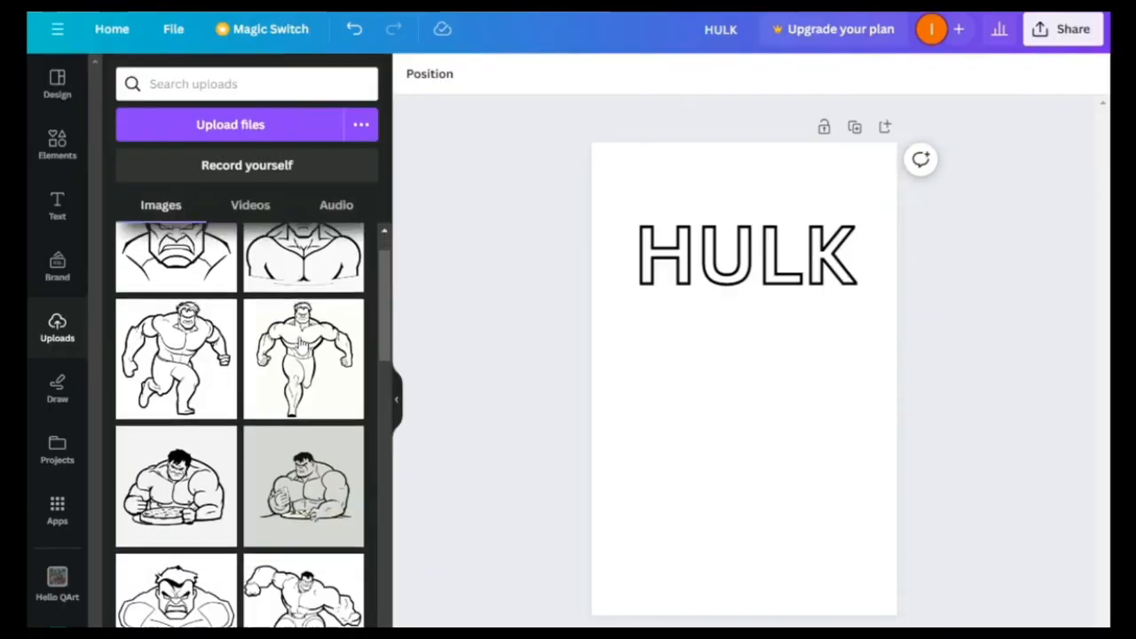
# Add the sketch of hulk holding a large cup, enlarge it below the HULK title and nudge the title slightly up
pyautogui.scroll(-8, 302, 342)
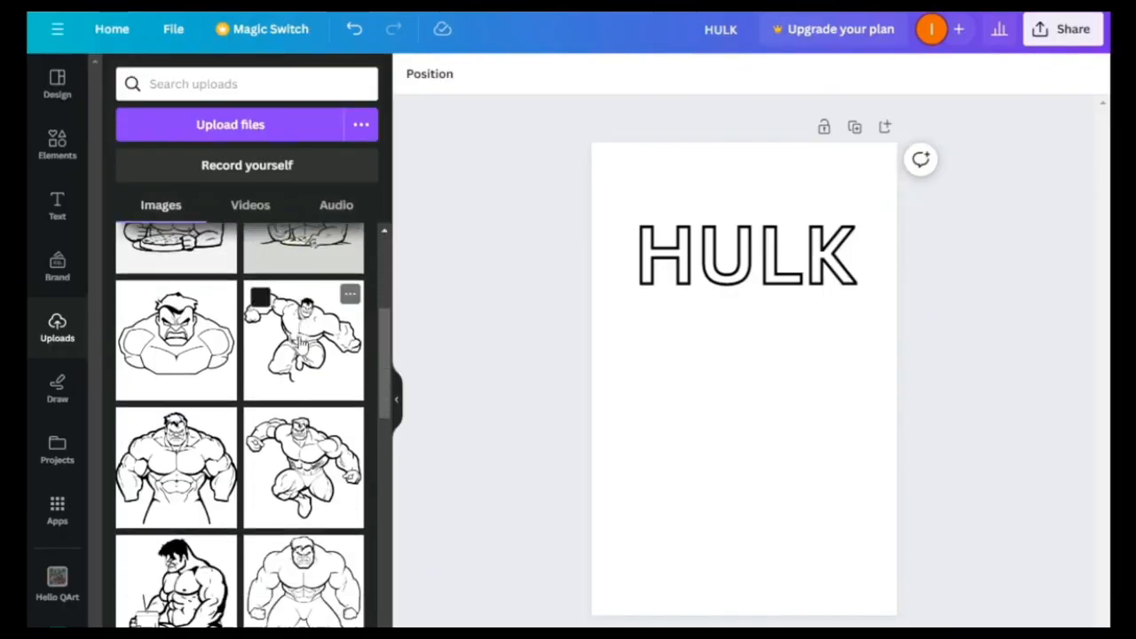
pyautogui.scroll(-4, 302, 342)
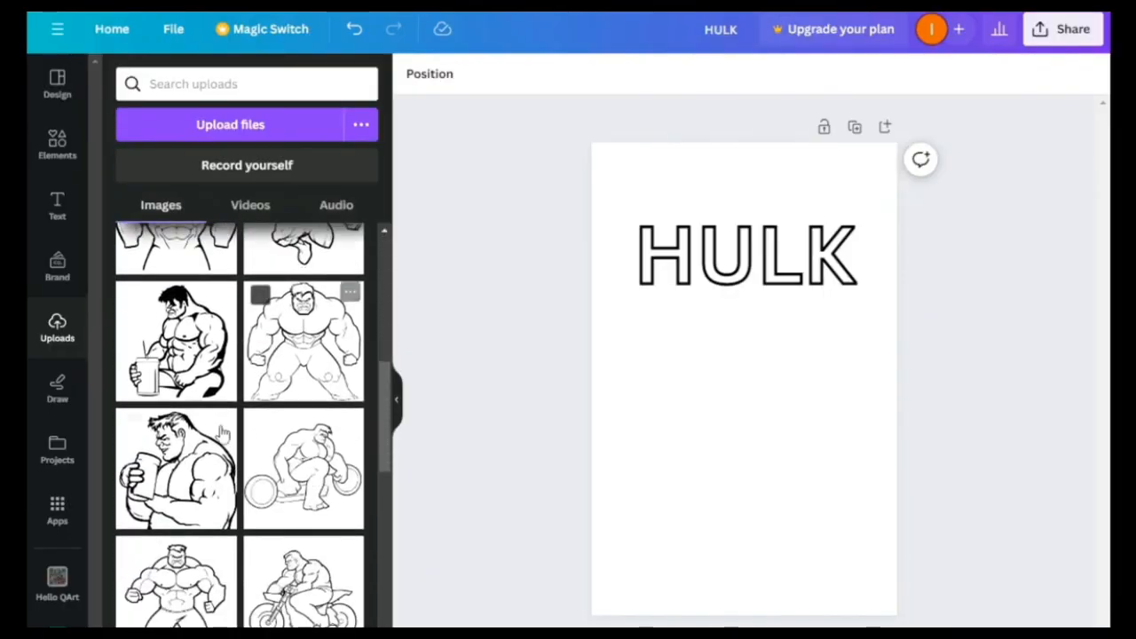
pyautogui.click(175, 468)
pyautogui.moveTo(738, 410); pyautogui.dragTo(729, 531)
pyautogui.moveTo(820, 412); pyautogui.dragTo(777, 439)
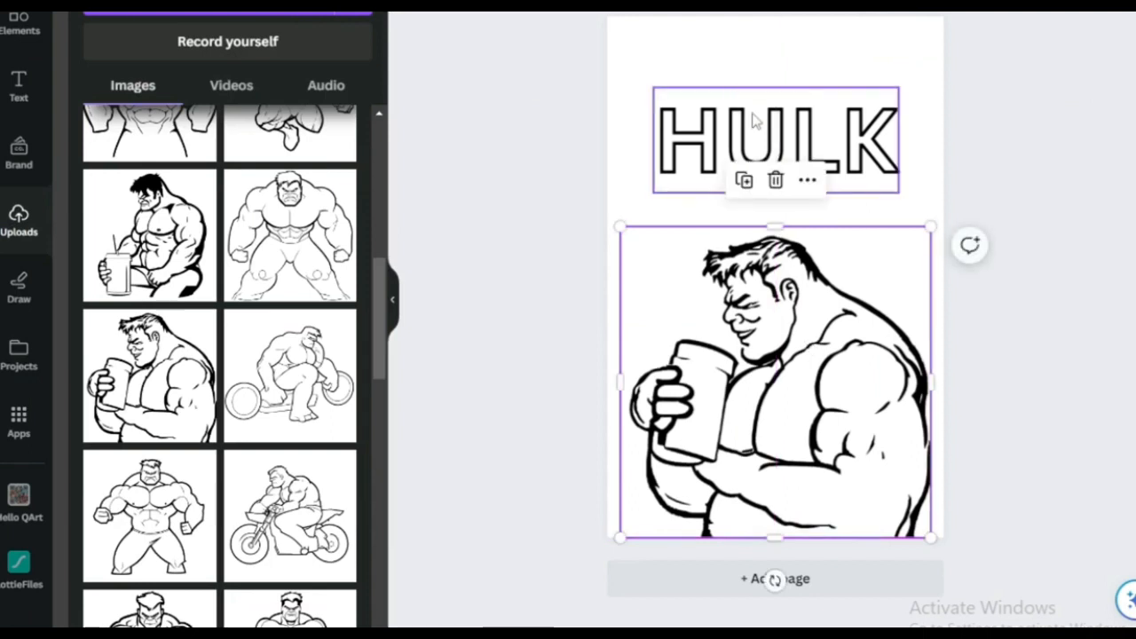
pyautogui.moveTo(752, 120); pyautogui.dragTo(752, 111)
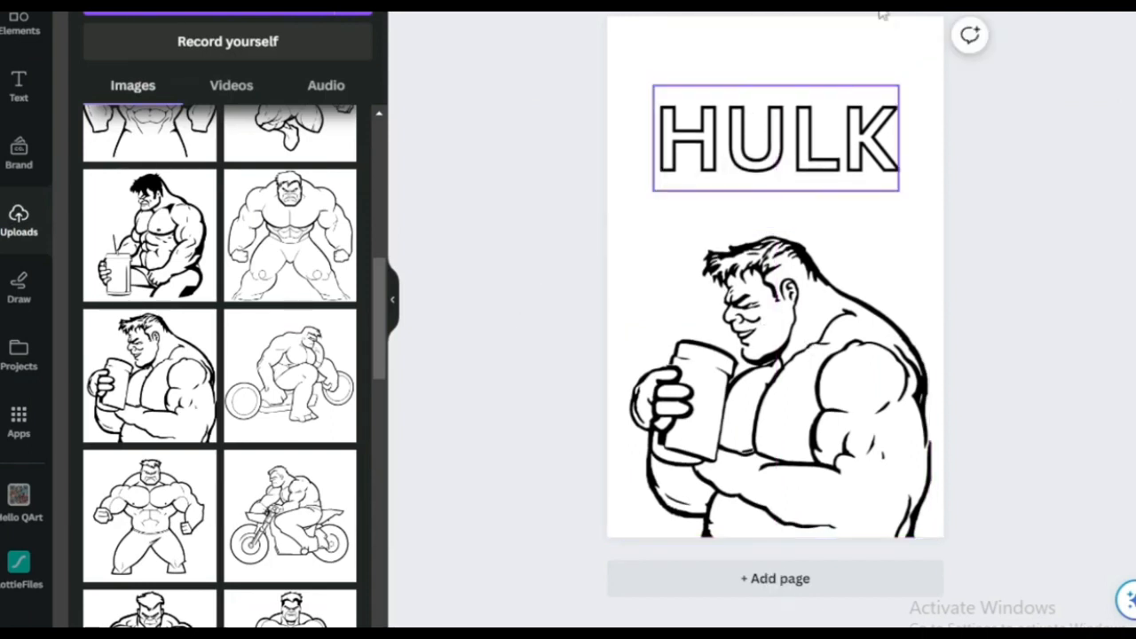
# Download the page with the drinking hulk as a PDF Print file
pyautogui.click(1118, 5)
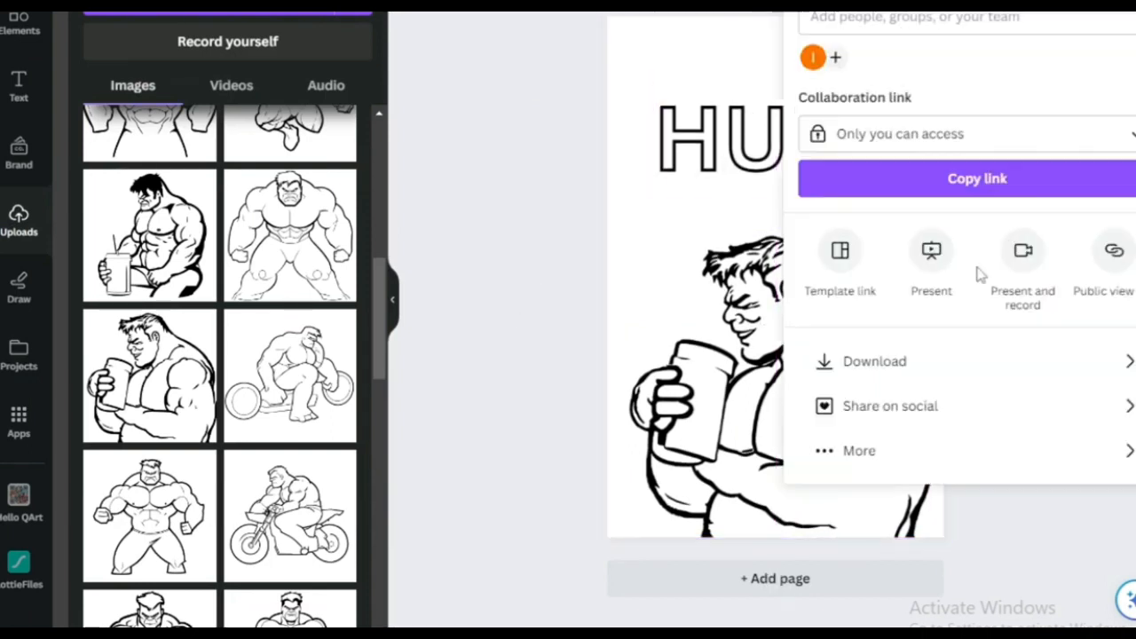
pyautogui.click(895, 359)
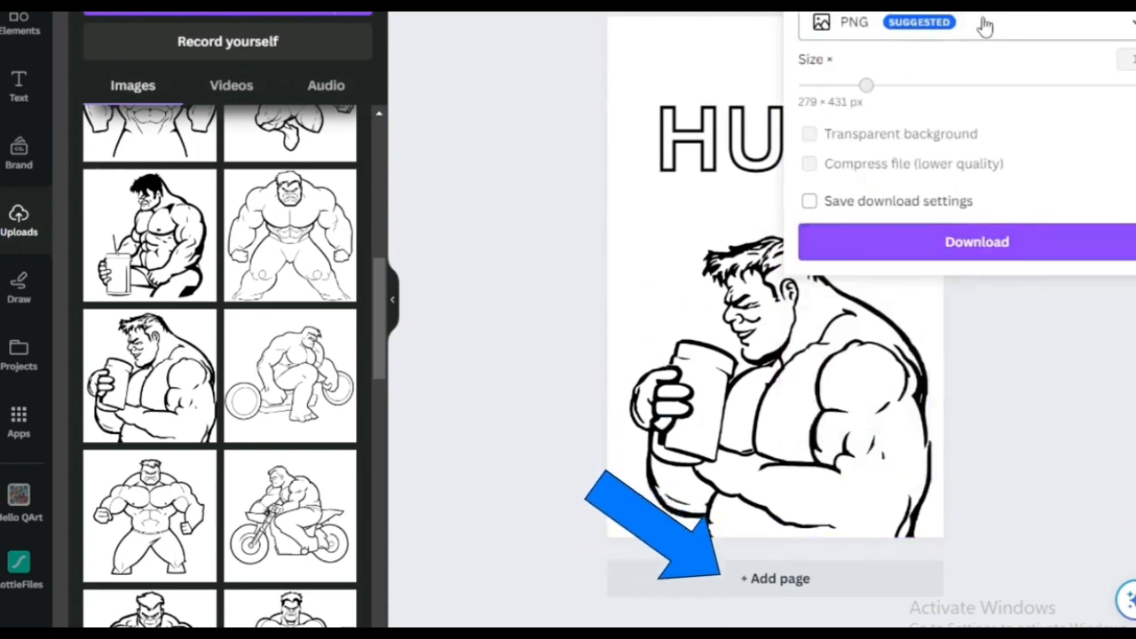
pyautogui.click(1035, 31)
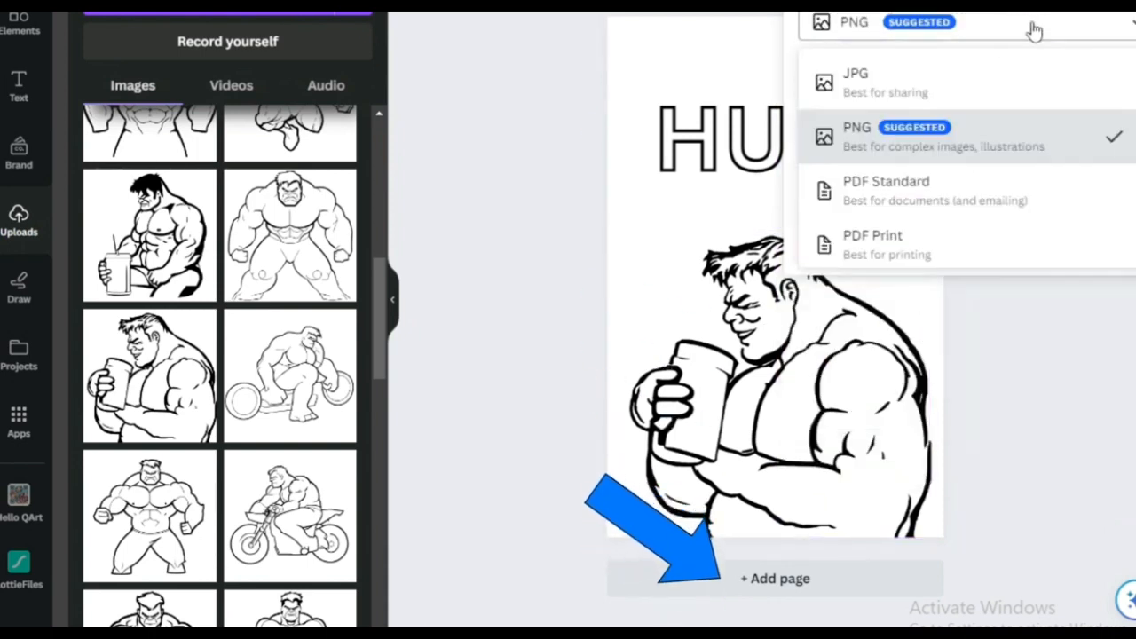
pyautogui.click(847, 253)
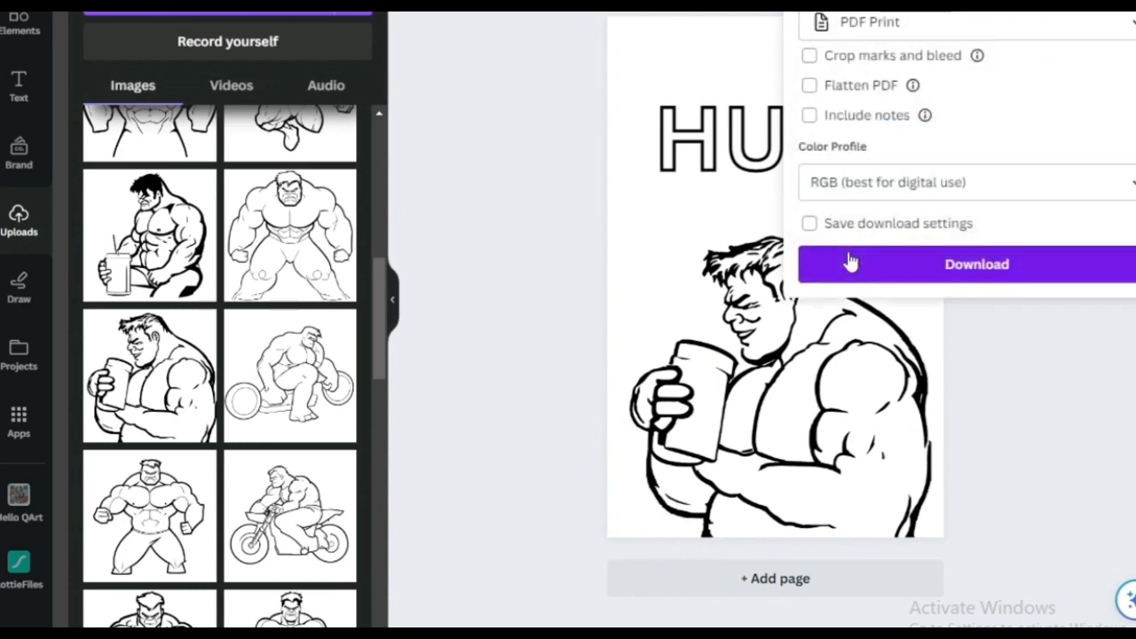
pyautogui.click(925, 264)
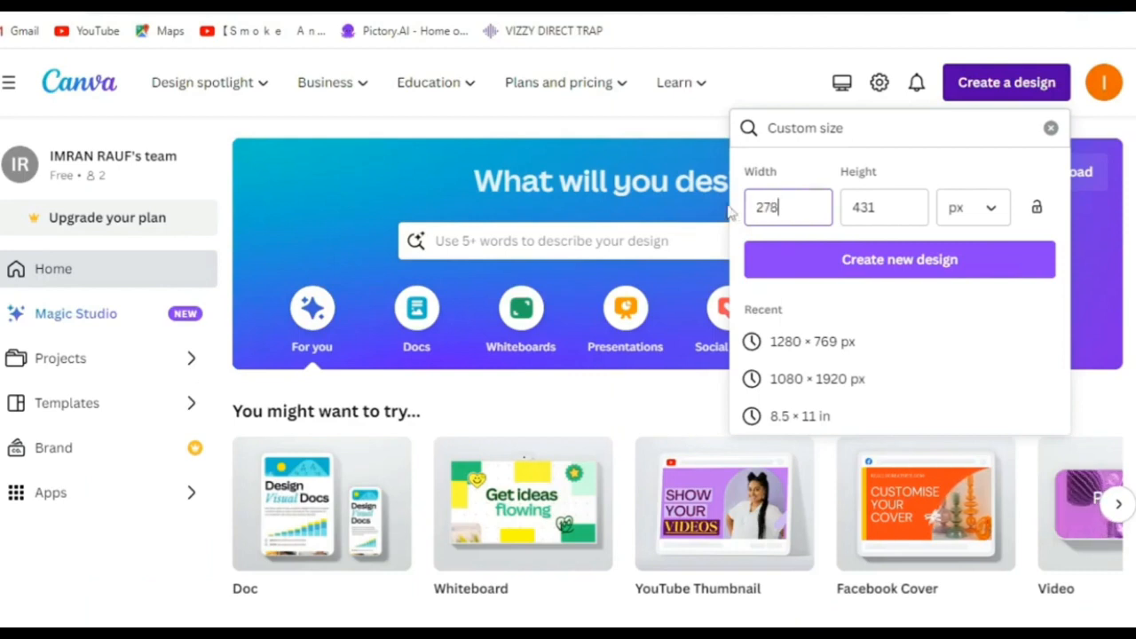
# Set the custom size to 2000 px wide and 2000 px high and create the new design
pyautogui.press('BackSpace')
pyautogui.press('BackSpace')
pyautogui.press('BackSpace')
pyautogui.write('2000')
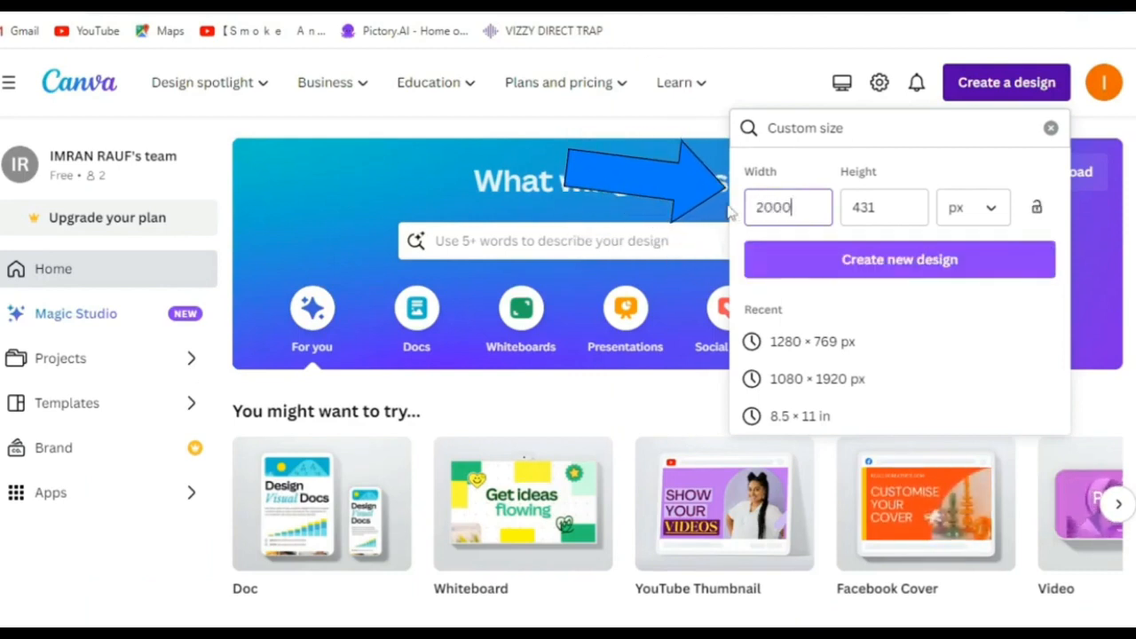
pyautogui.doubleClick(901, 202)
pyautogui.write('2000')
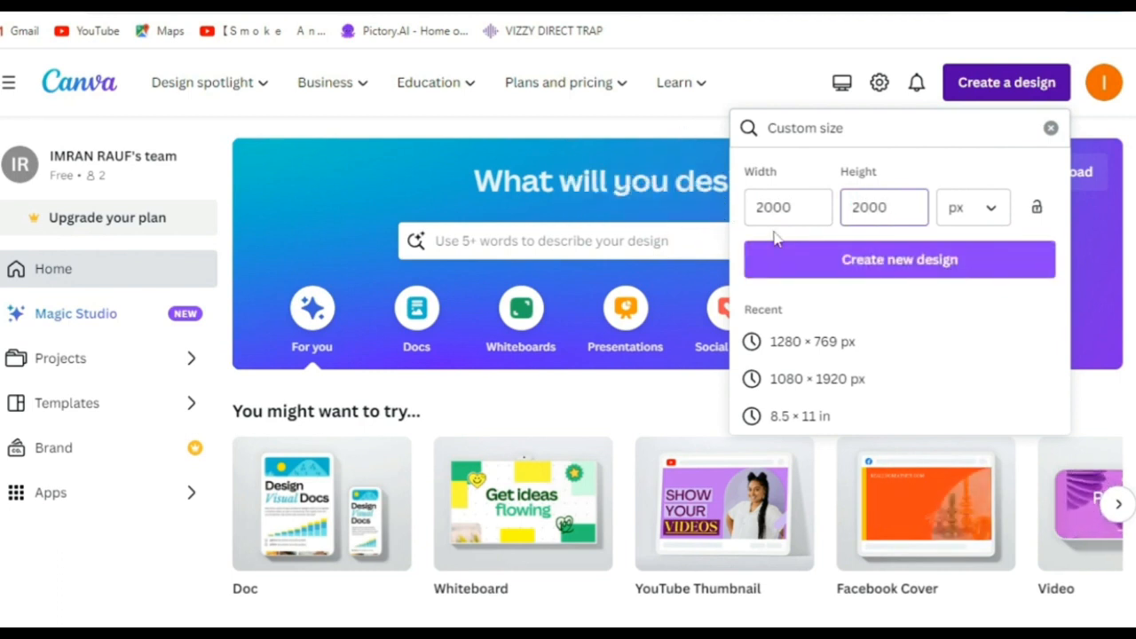
pyautogui.click(839, 258)
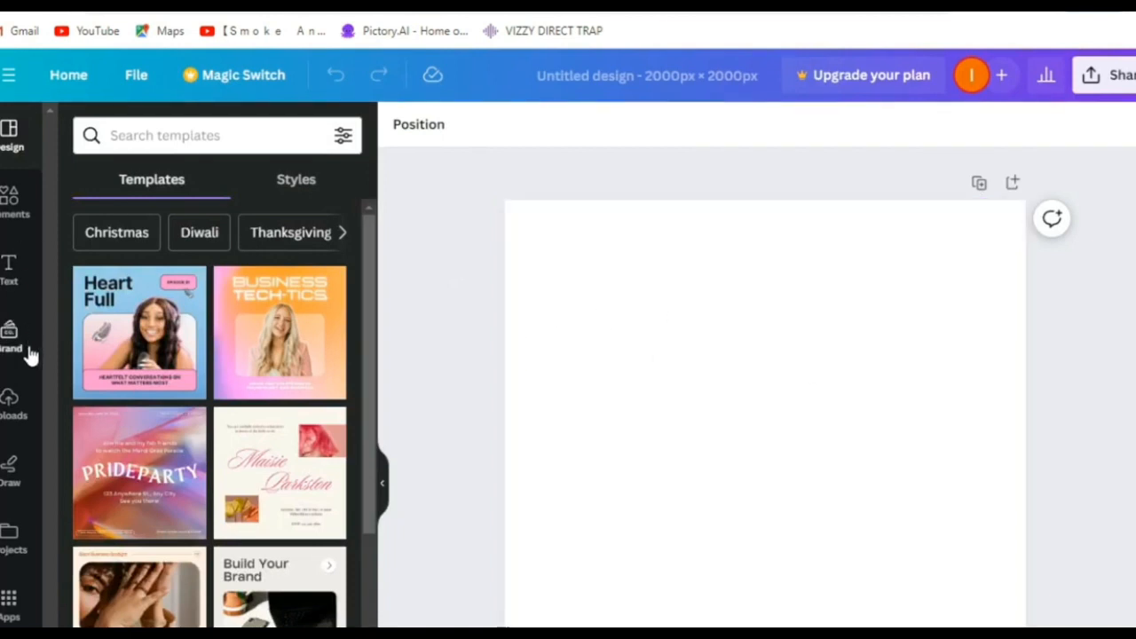
# Upload the HULK sample page image to the design's uploads
pyautogui.click(14, 425)
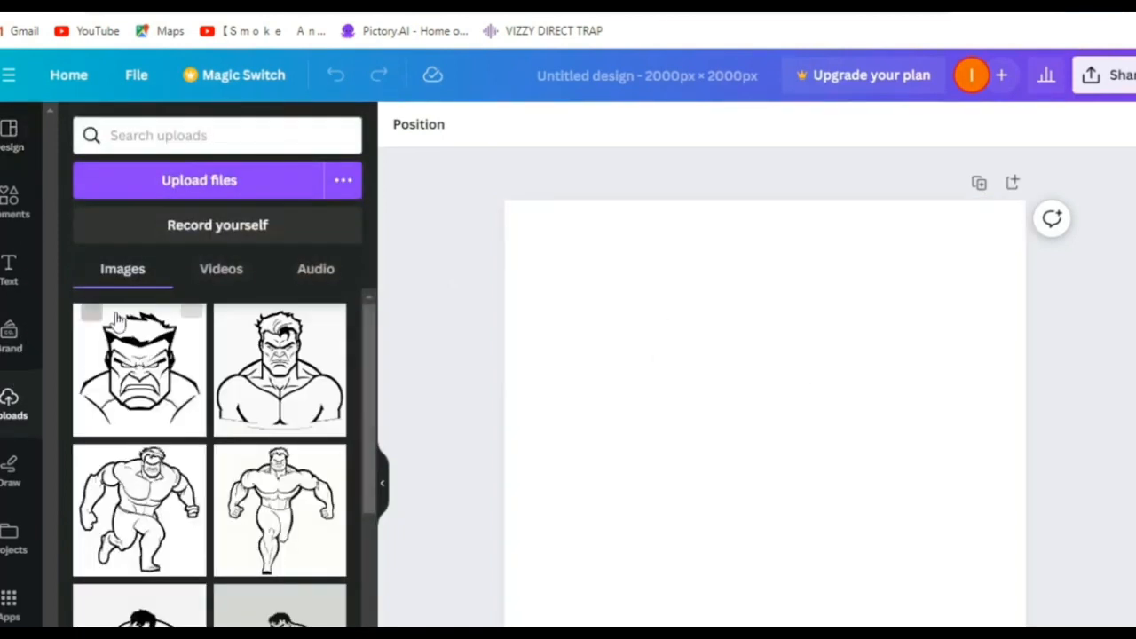
pyautogui.click(193, 186)
pyautogui.doubleClick(186, 141)
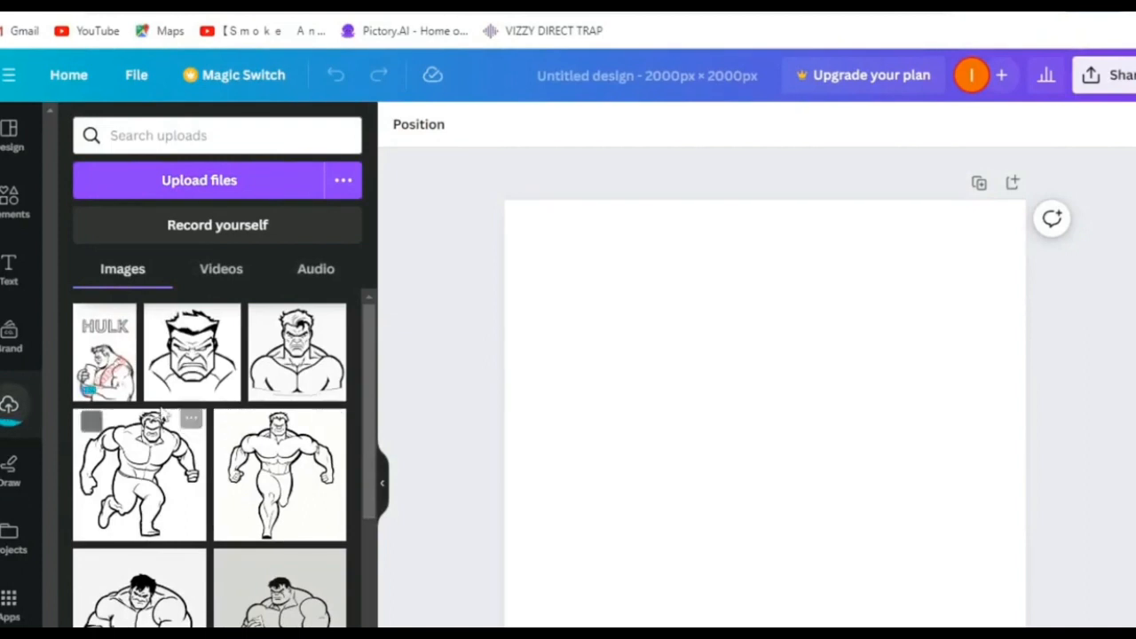
# Add the uploaded HULK sample image to the blank page, then enlarge and shift it to cover the page
pyautogui.click(107, 371)
pyautogui.moveTo(672, 314); pyautogui.dragTo(493, 39)
pyautogui.moveTo(610, 382); pyautogui.dragTo(722, 528)
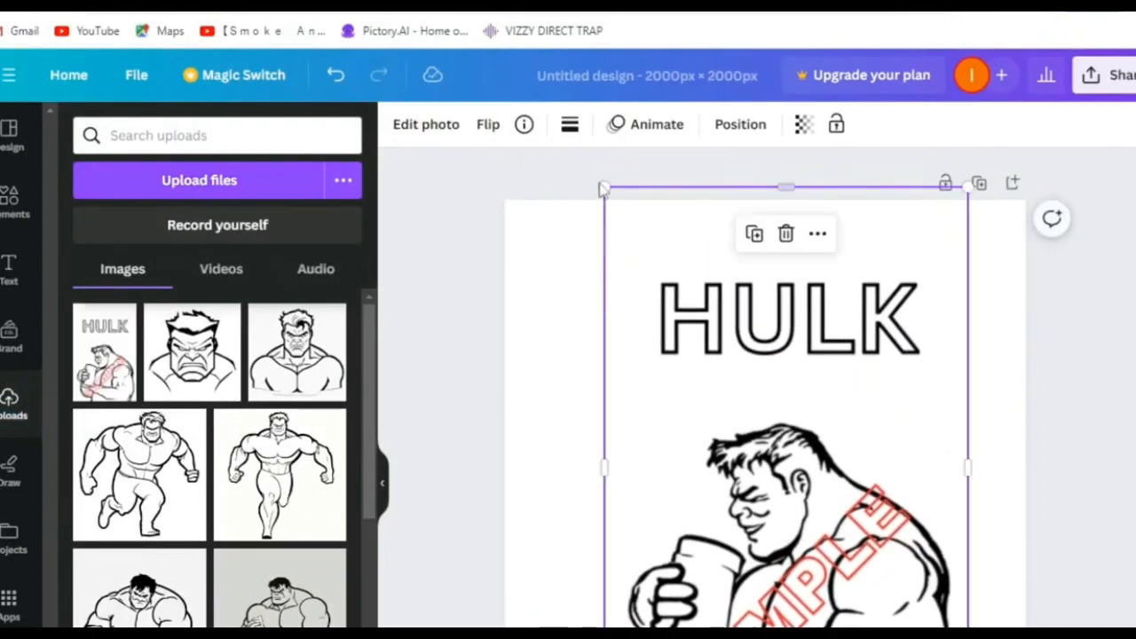
pyautogui.moveTo(691, 362)
pyautogui.mouseDown()
pyautogui.moveTo(675, 360)
pyautogui.moveTo(680, 374)
pyautogui.mouseUp()
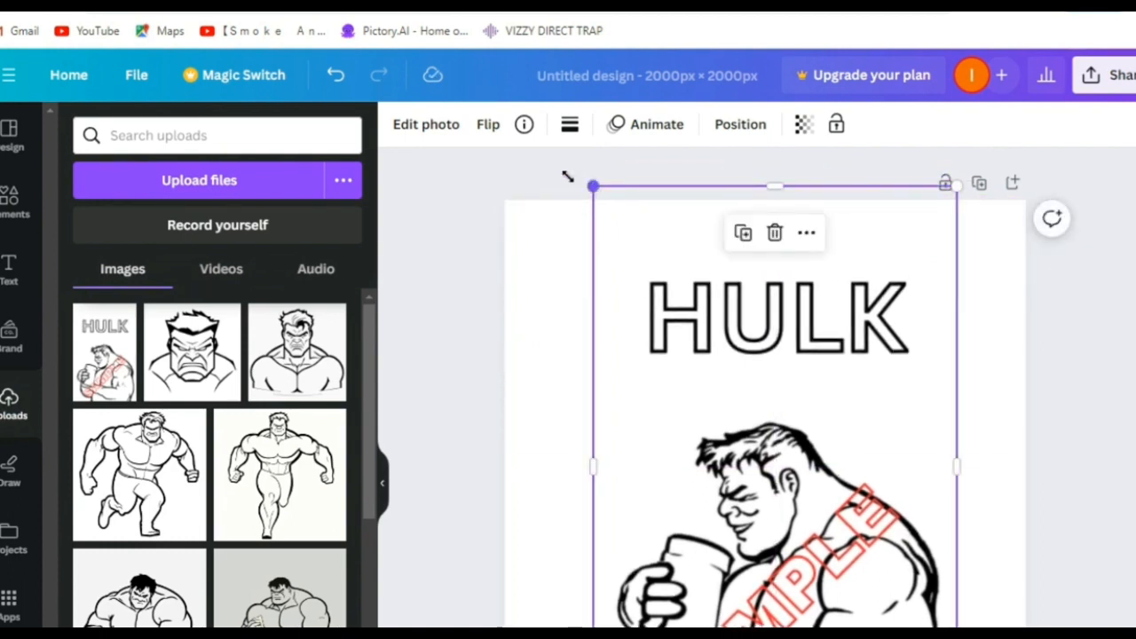
pyautogui.moveTo(569, 176); pyautogui.dragTo(387, 53)
pyautogui.moveTo(768, 533); pyautogui.dragTo(857, 583)
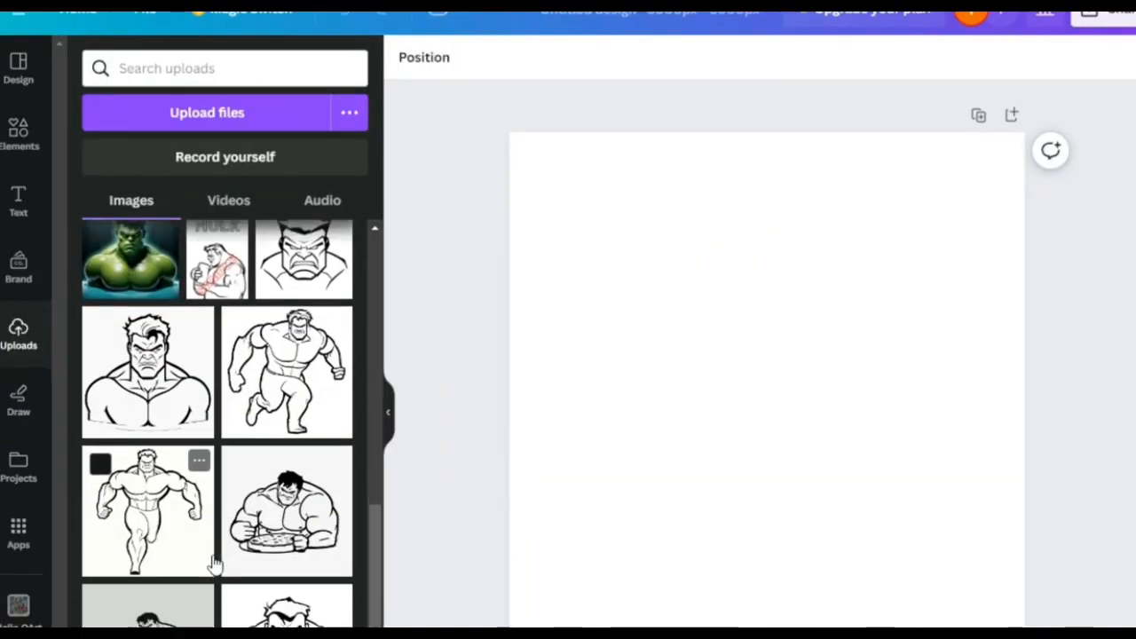
# Find the sketch of the hulk holding a large cup among the uploads and add it to the blank page
pyautogui.scroll(-2, 213, 550)
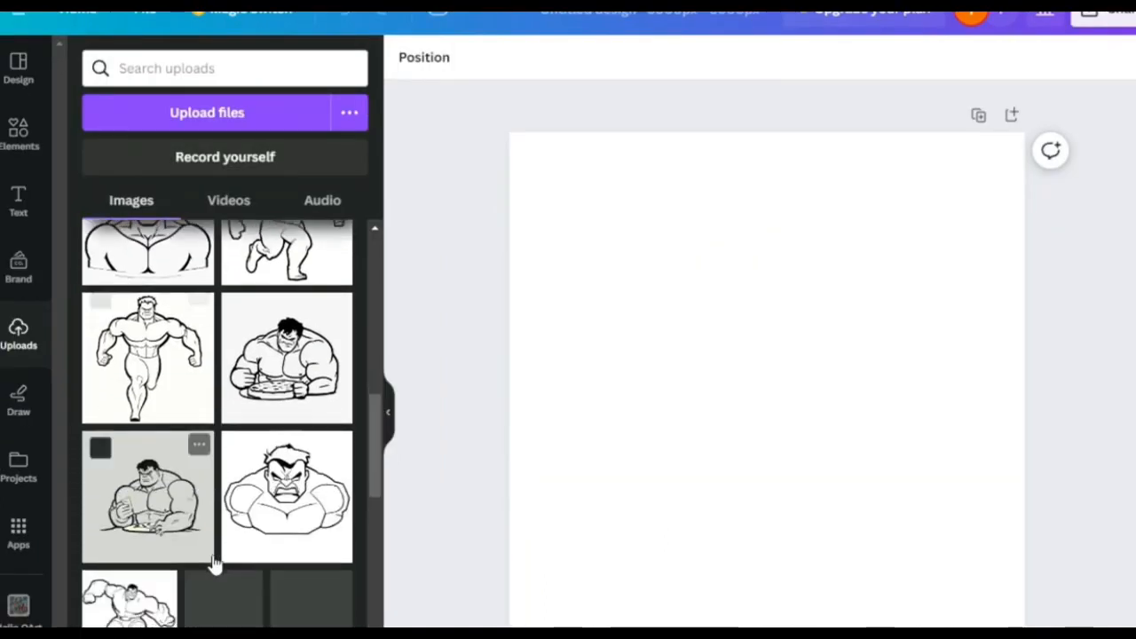
pyautogui.scroll(-3, 213, 559)
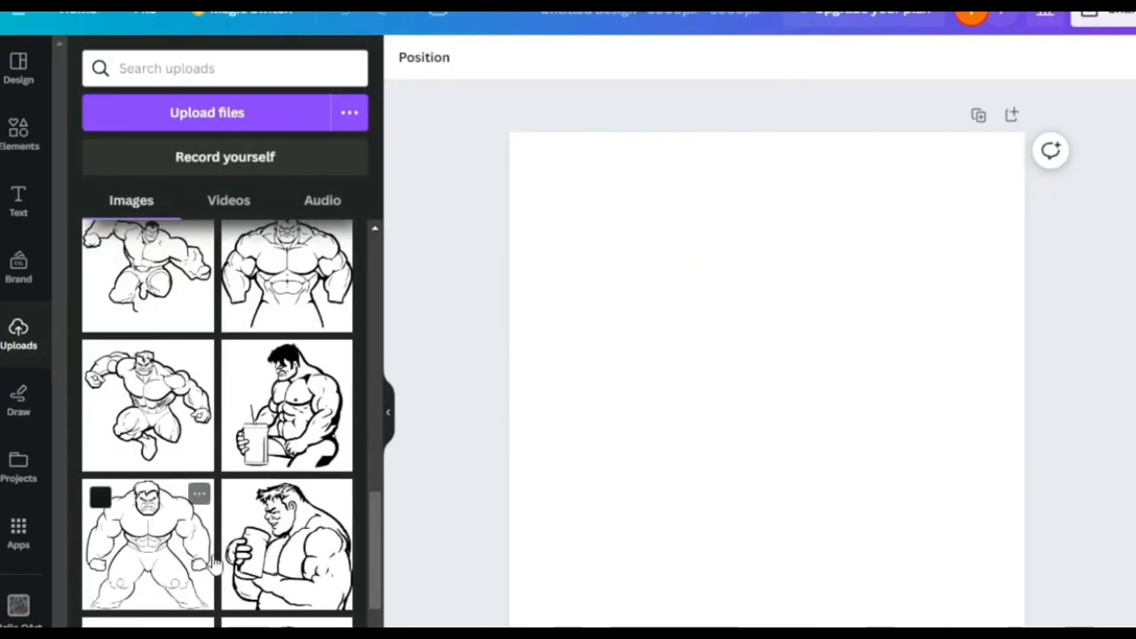
pyautogui.click(273, 481)
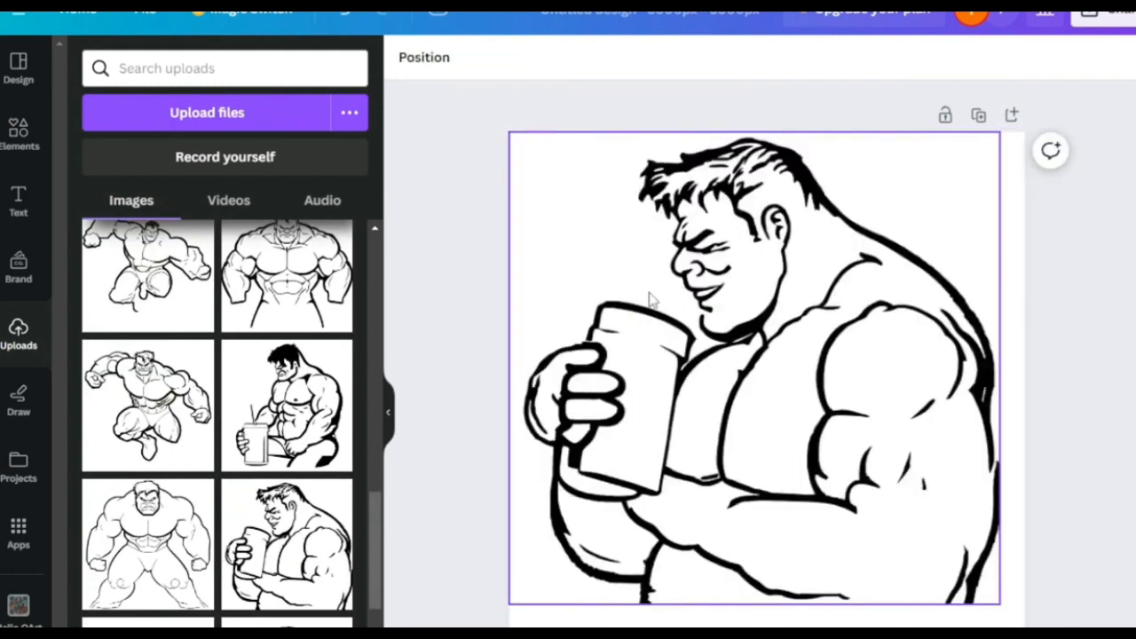
# Add a heading reading SAMPLE, enlarge it to size 365 and move it over the hulk's head
pyautogui.click(24, 204)
pyautogui.click(229, 302)
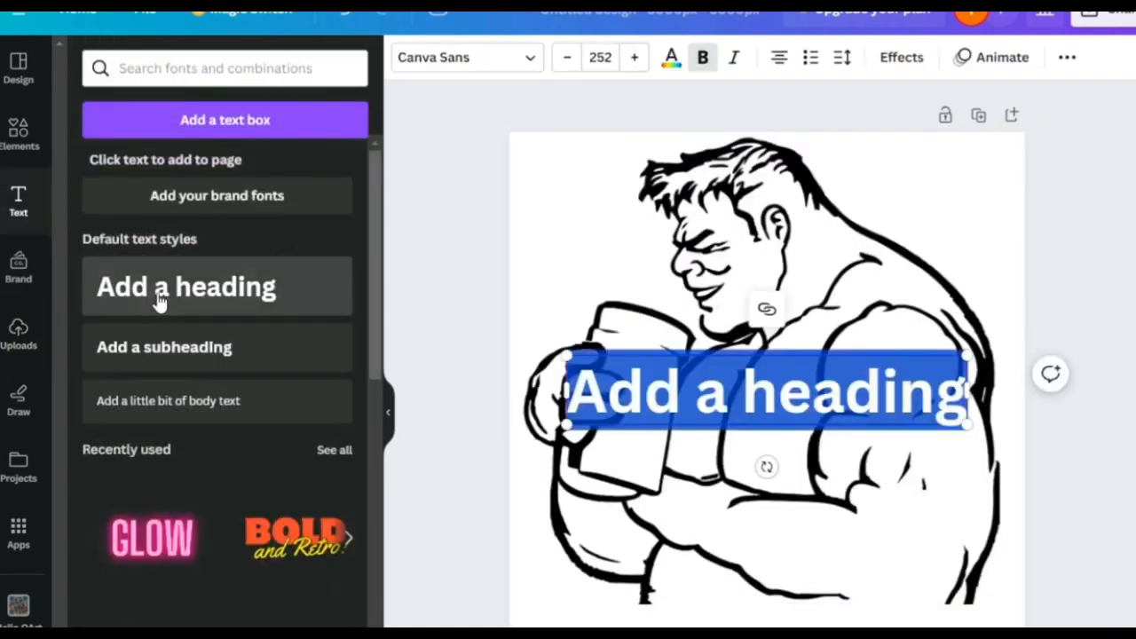
pyautogui.write('SAMPLE')
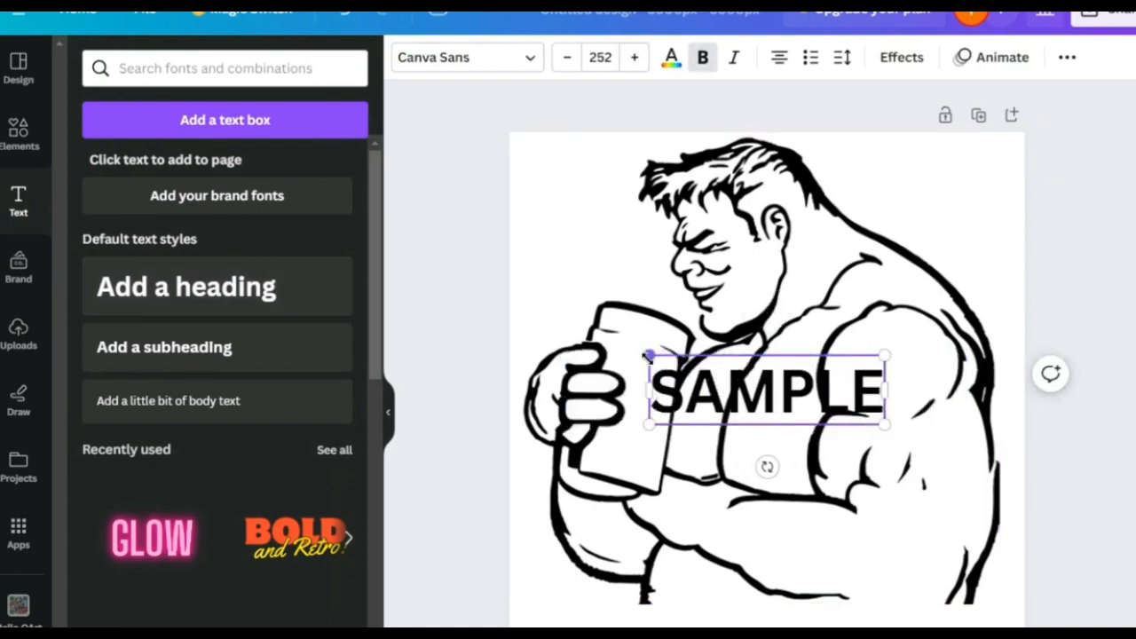
pyautogui.moveTo(648, 355); pyautogui.dragTo(540, 320)
pyautogui.click(938, 246)
pyautogui.moveTo(755, 392); pyautogui.dragTo(862, 232)
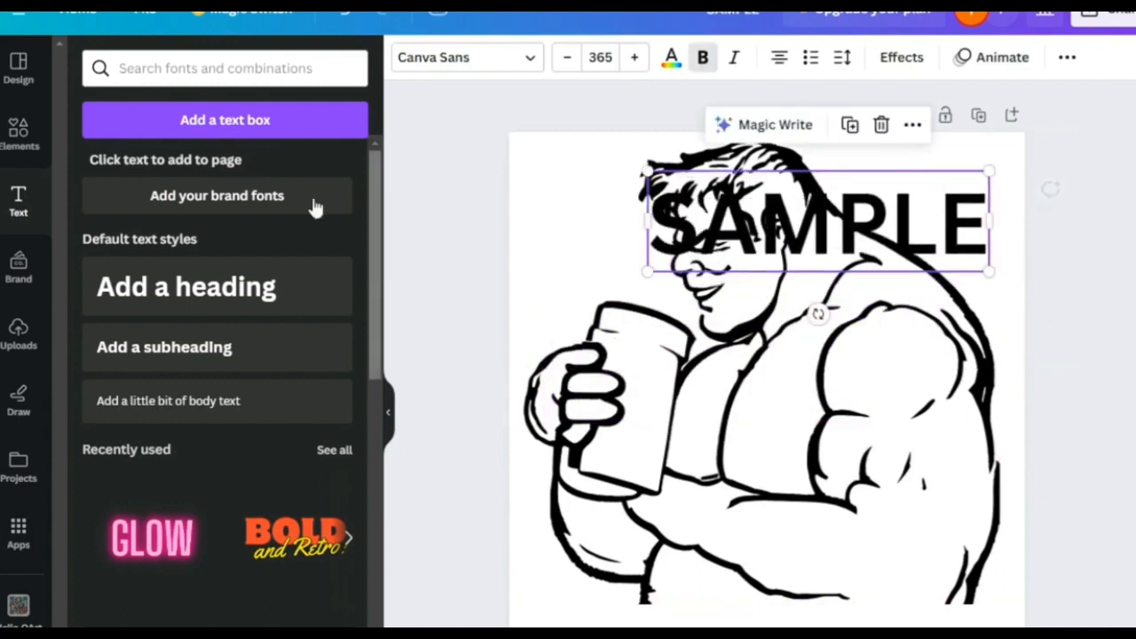
# Compare outline text effects, apply the Hollow effect to the SAMPLE heading and move it down over the hulk's chest
pyautogui.click(902, 59)
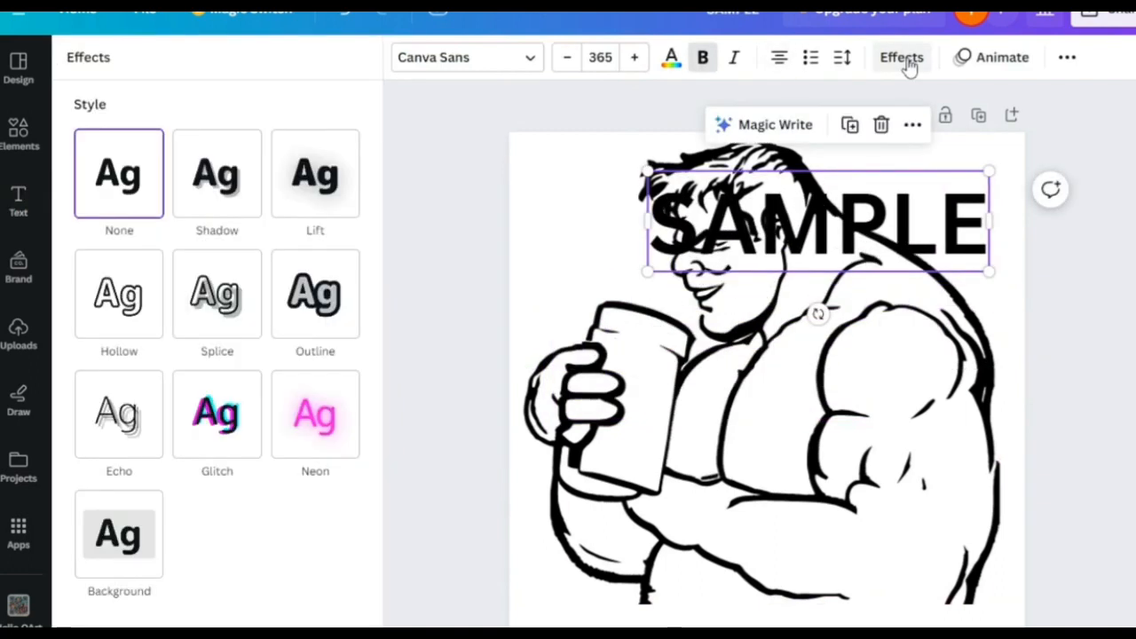
pyautogui.click(118, 302)
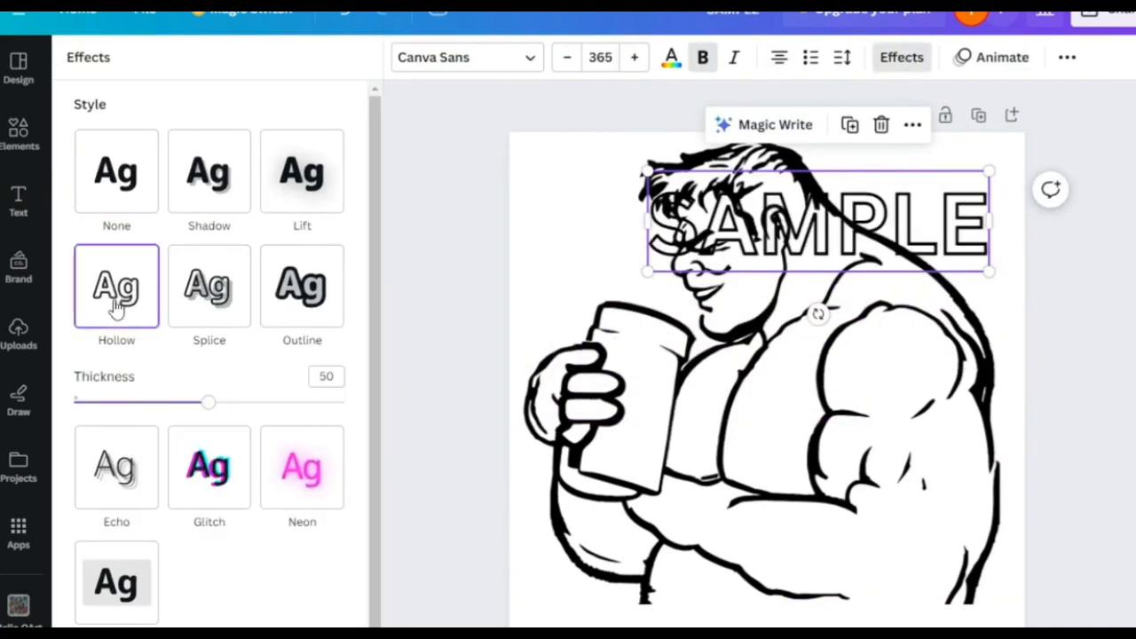
pyautogui.click(293, 293)
pyautogui.click(222, 302)
pyautogui.click(142, 300)
pyautogui.moveTo(868, 250); pyautogui.dragTo(816, 353)
# Color the SAMPLE heading red, rotate it diagonally and enlarge it to size 493 across the hulk's body
pyautogui.click(671, 60)
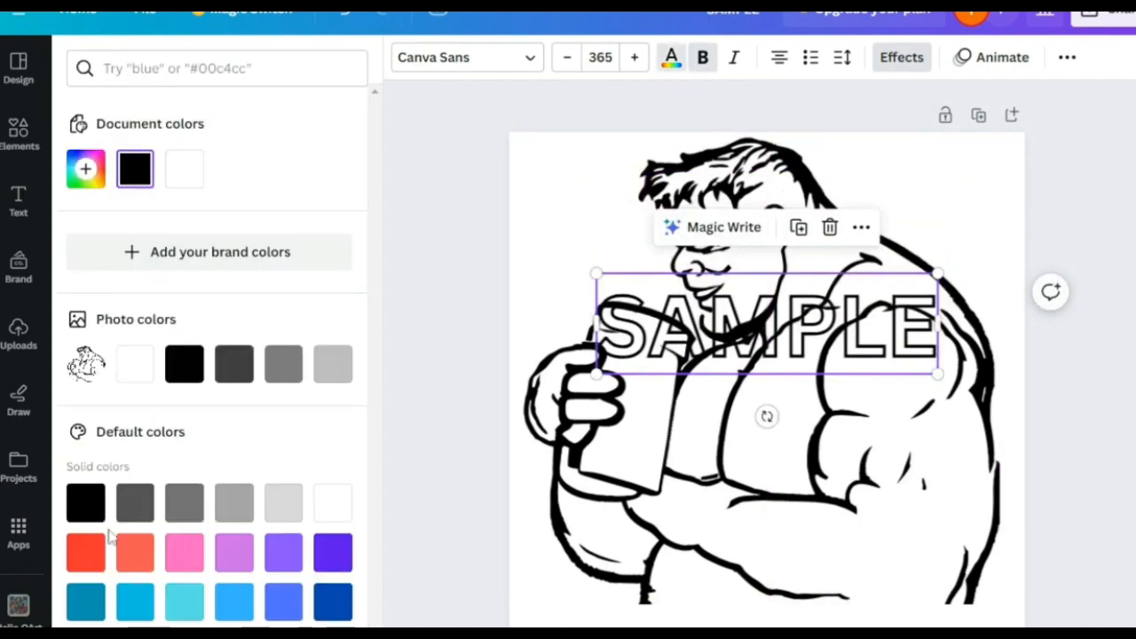
pyautogui.click(85, 552)
pyautogui.moveTo(767, 416); pyautogui.dragTo(852, 418)
pyautogui.moveTo(672, 473); pyautogui.dragTo(606, 578)
pyautogui.click(609, 254)
pyautogui.moveTo(775, 334); pyautogui.dragTo(817, 353)
# Open the download settings for the design with the SAMPLE watermark
pyautogui.click(1088, 18)
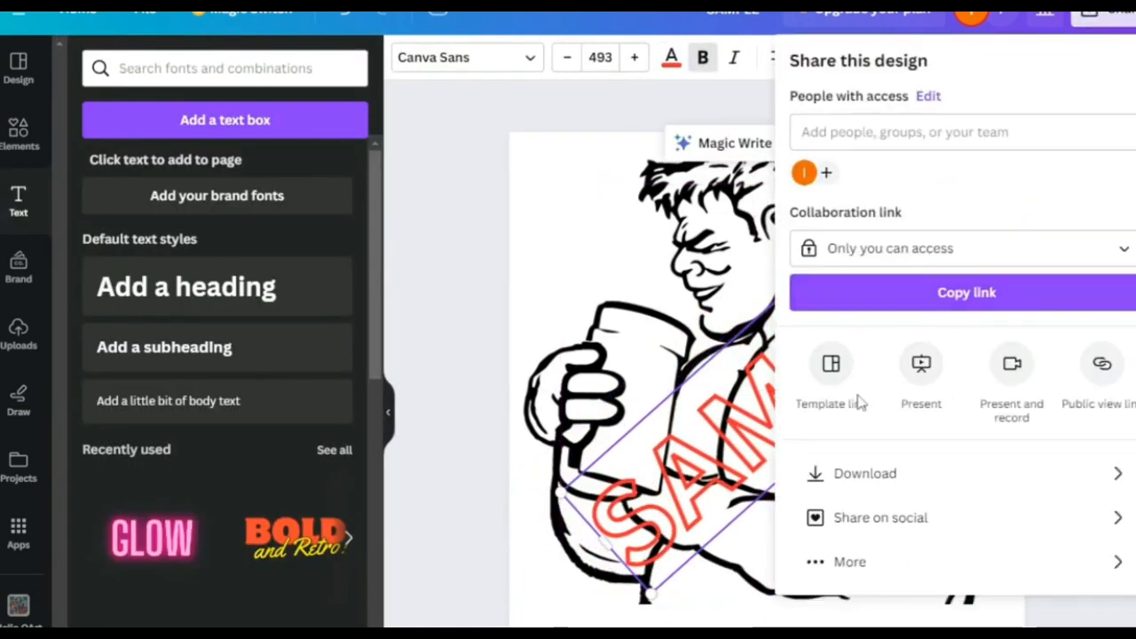
pyautogui.click(857, 475)
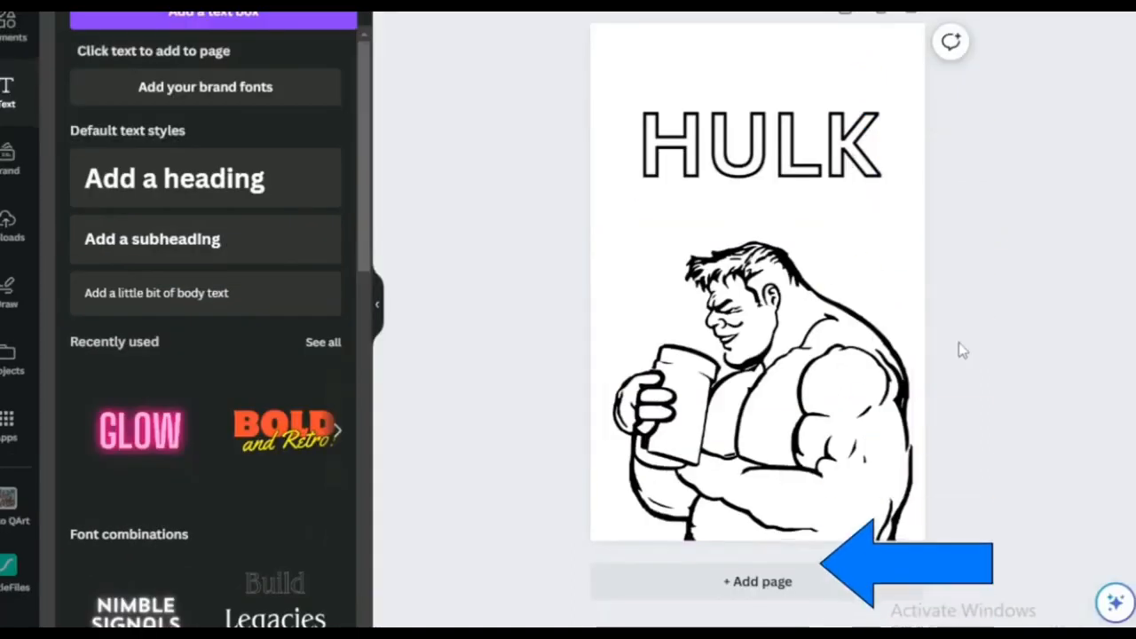
# Add a blank second page below the HULK coloring page
pyautogui.click(763, 583)
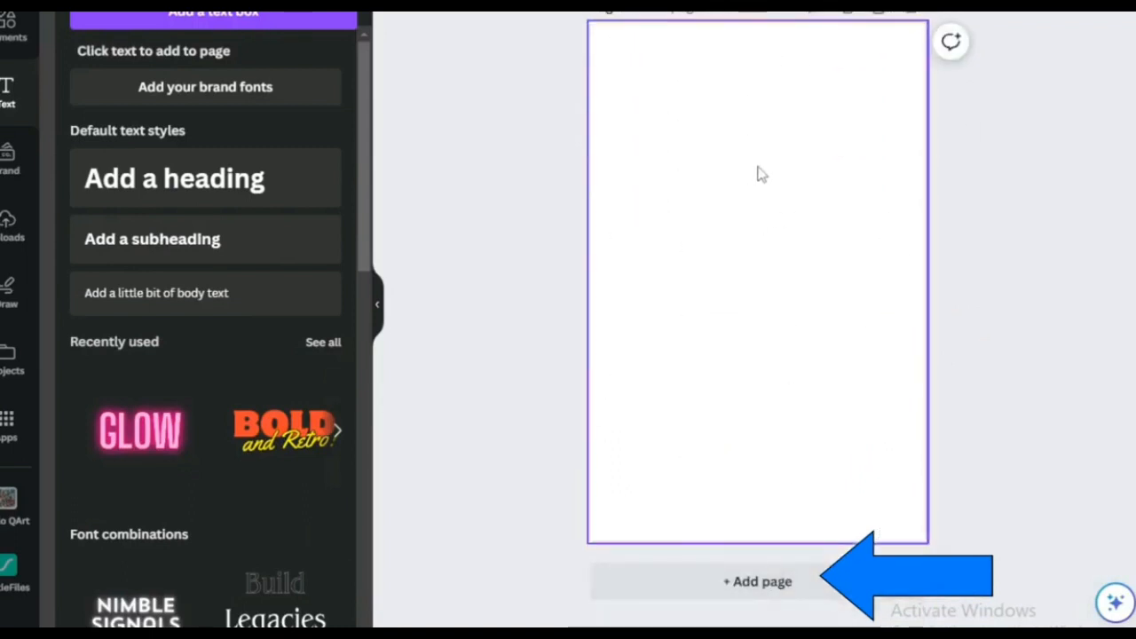
pyautogui.scroll(6, 762, 175)
pyautogui.scroll(-5, 766, 201)
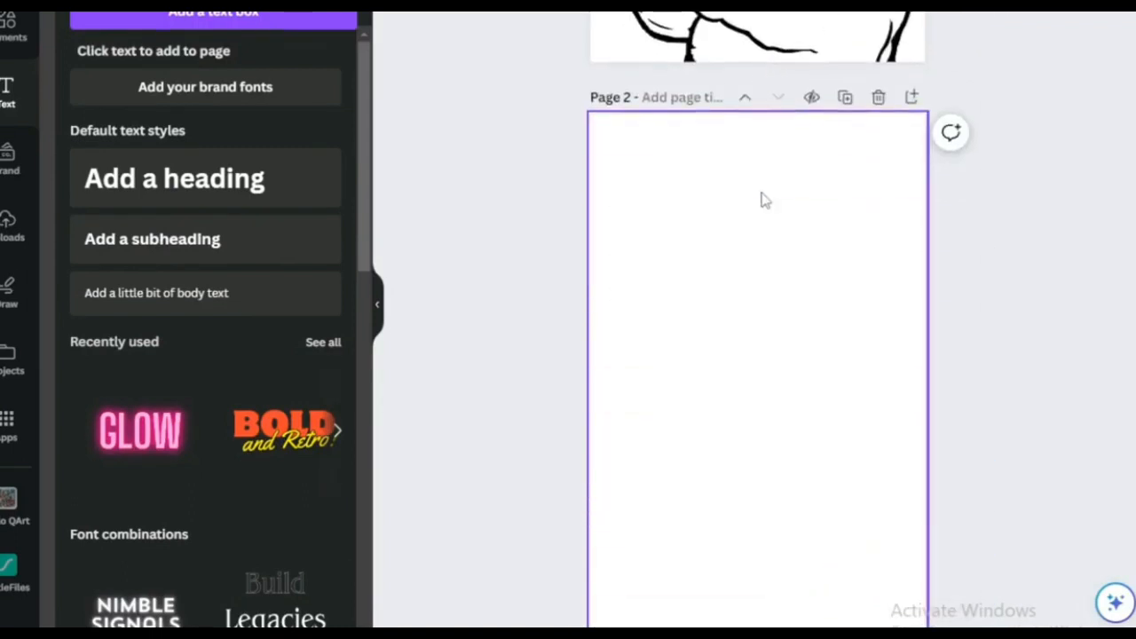
pyautogui.scroll(-2, 765, 200)
pyautogui.click(560, 18)
# Place the uploaded sketch of the angry, square-faced hulk on page 2
pyautogui.click(18, 253)
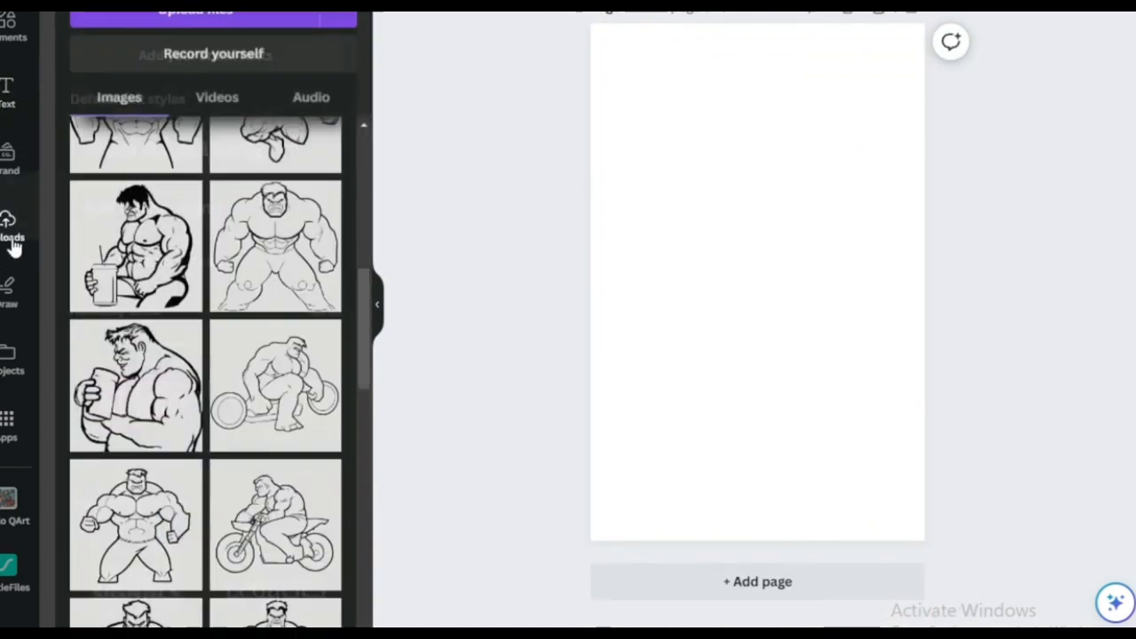
pyautogui.scroll(5, 534, 305)
pyautogui.scroll(-5, 536, 304)
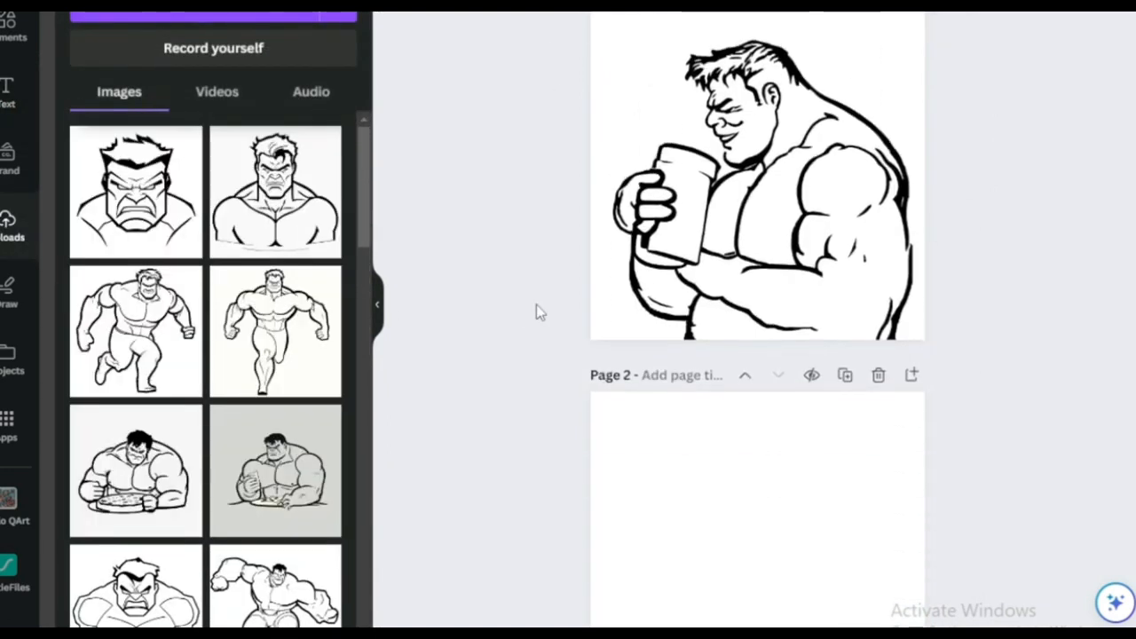
pyautogui.moveTo(112, 205); pyautogui.dragTo(673, 259)
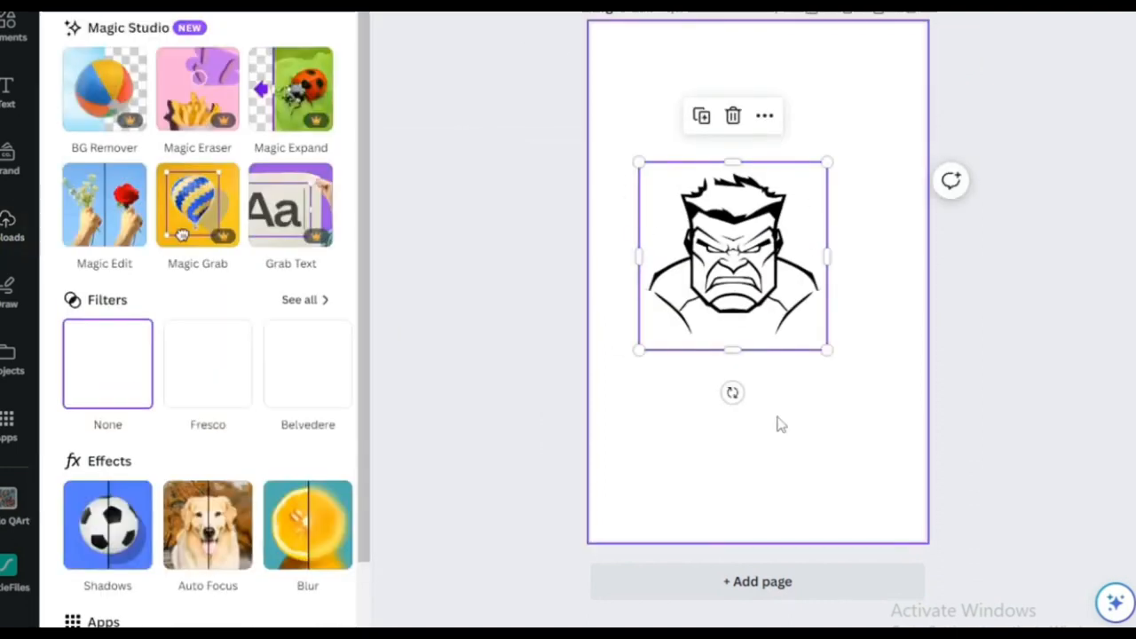
# Set the background color of page 2 to gray
pyautogui.click(778, 424)
pyautogui.click(396, 13)
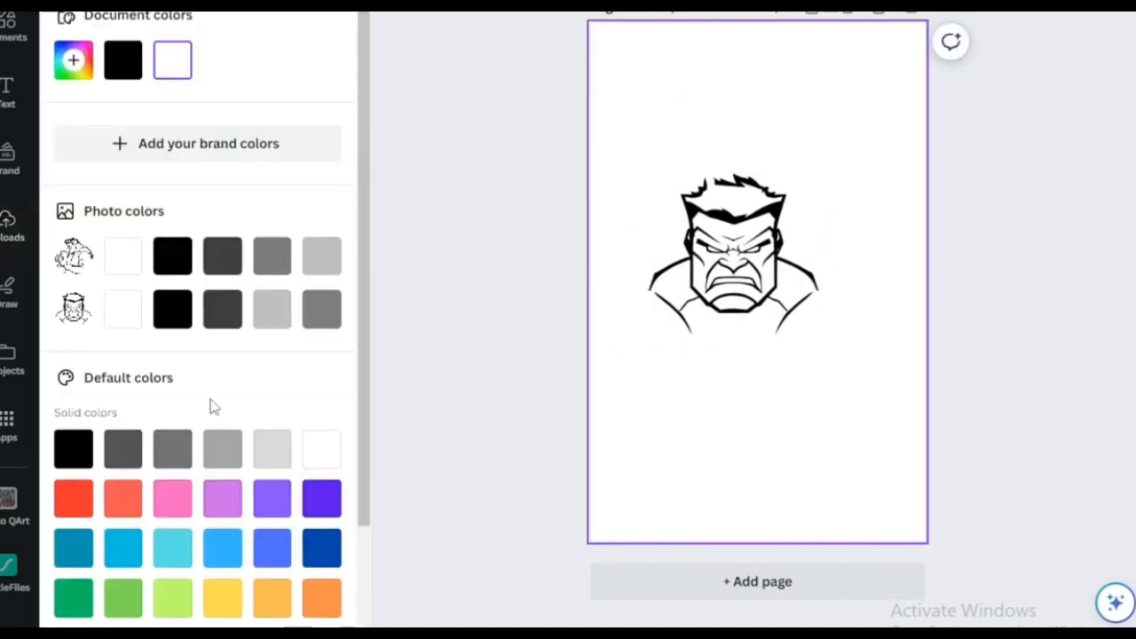
pyautogui.click(271, 256)
# Enlarge the angry face sketch to span the full width of page 2 and position it in the lower part
pyautogui.click(812, 342)
pyautogui.moveTo(819, 347); pyautogui.dragTo(916, 482)
pyautogui.moveTo(830, 370); pyautogui.dragTo(799, 415)
pyautogui.moveTo(616, 211); pyautogui.dragTo(538, 137)
pyautogui.moveTo(710, 306); pyautogui.dragTo(745, 330)
pyautogui.click(487, 76)
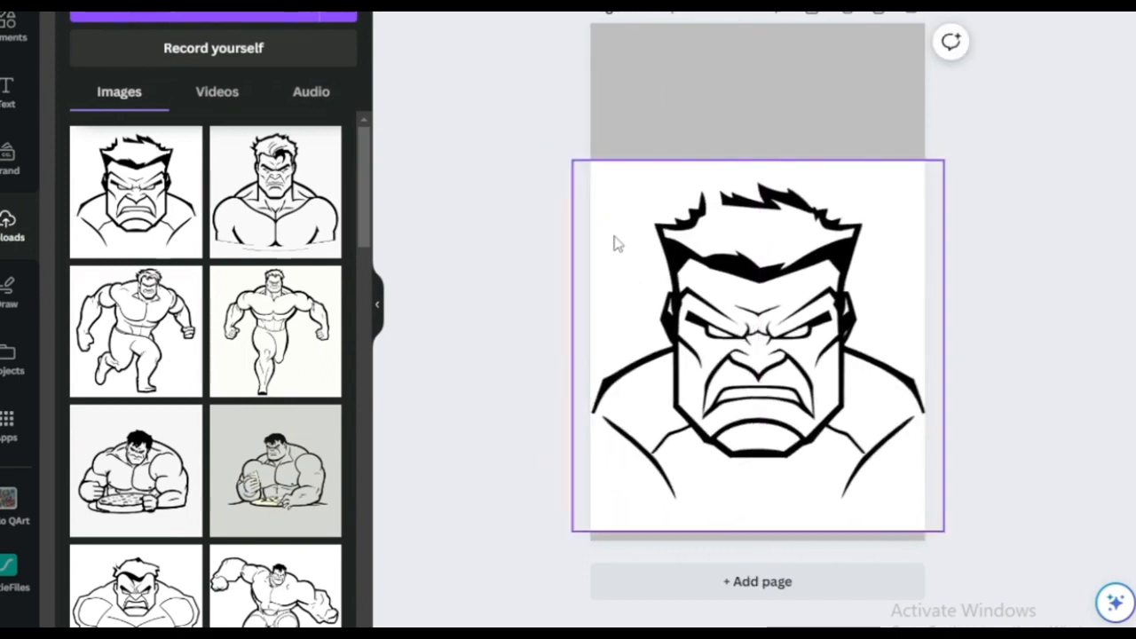
# Copy the HULK title from page 1, paste it on page 2 and move it up above the face sketch
pyautogui.scroll(6, 619, 244)
pyautogui.click(704, 160)
pyautogui.rightClick(703, 161)
pyautogui.click(748, 182)
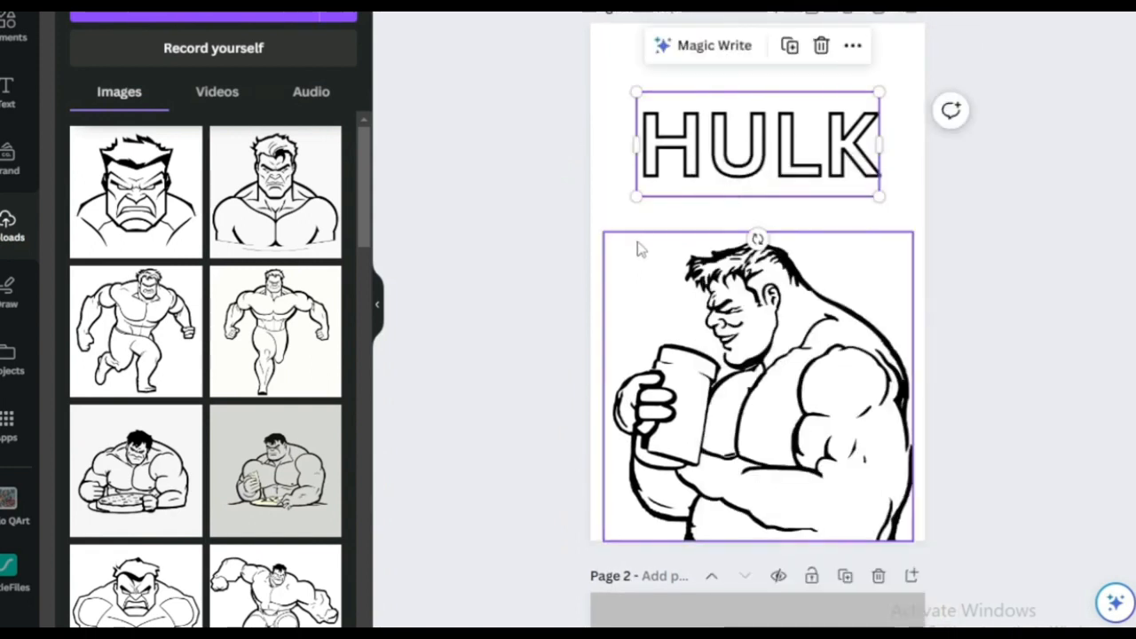
pyautogui.scroll(-7, 641, 250)
pyautogui.scroll(2, 662, 172)
pyautogui.rightClick(662, 172)
pyautogui.click(717, 261)
pyautogui.click(522, 226)
pyautogui.moveTo(750, 243); pyautogui.dragTo(755, 190)
# Set the page 2 background to white and nudge its HULK title slightly down
pyautogui.click(609, 164)
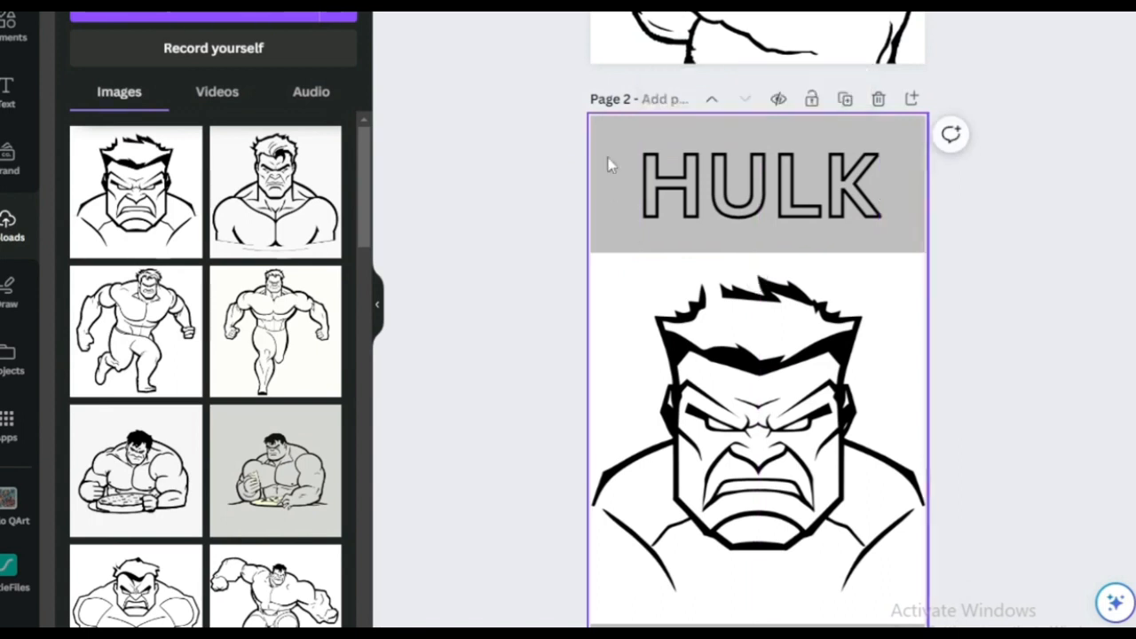
pyautogui.click(322, 449)
pyautogui.click(634, 264)
pyautogui.moveTo(707, 212); pyautogui.dragTo(707, 227)
pyautogui.click(550, 277)
# Add a third page and place the hulk bust sketch with bare shoulders on it
pyautogui.scroll(-2, 550, 277)
pyautogui.click(802, 450)
pyautogui.click(740, 589)
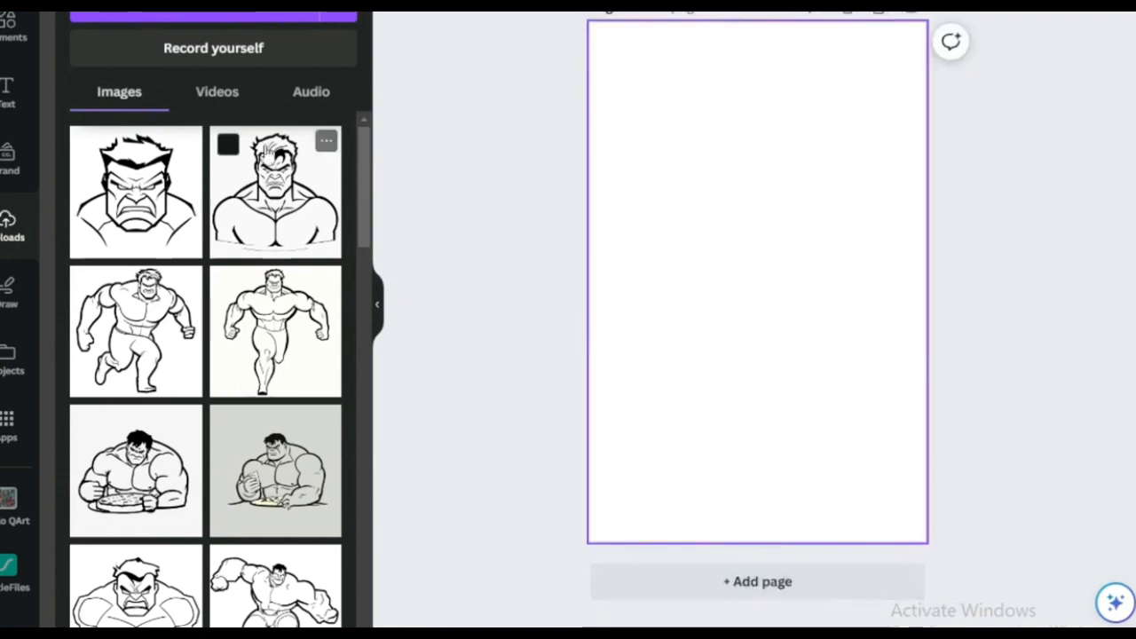
pyautogui.moveTo(255, 211); pyautogui.dragTo(721, 449)
# Enlarge the bust sketch to nearly the full width of page 3 and center it in the lower part
pyautogui.moveTo(836, 325); pyautogui.dragTo(966, 206)
pyautogui.moveTo(801, 413); pyautogui.dragTo(767, 445)
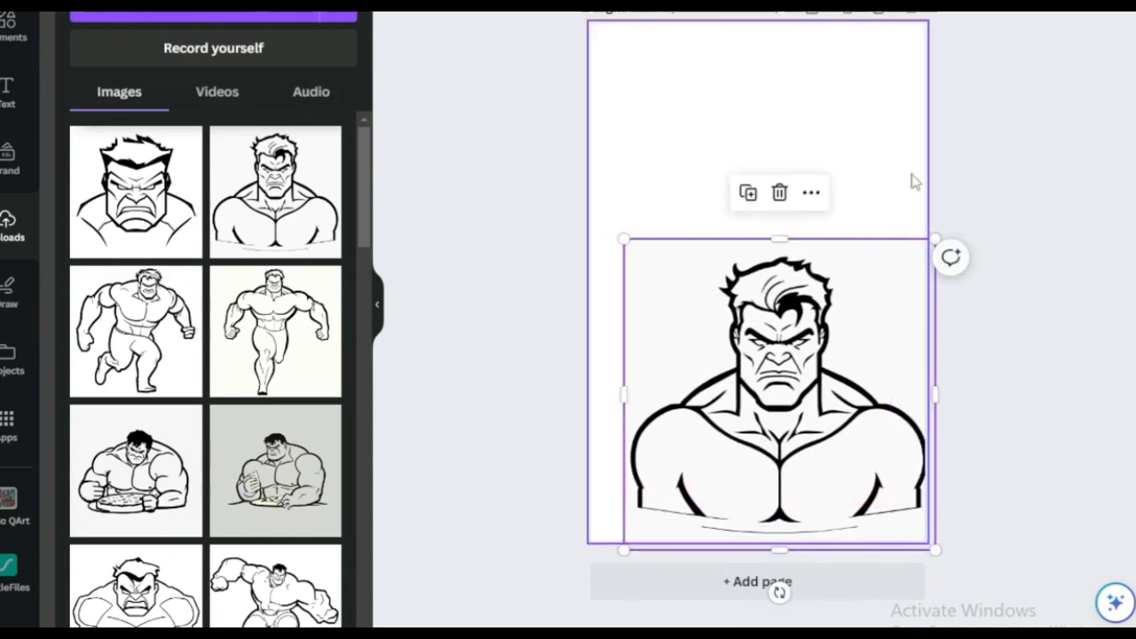
pyautogui.moveTo(831, 322); pyautogui.dragTo(803, 350)
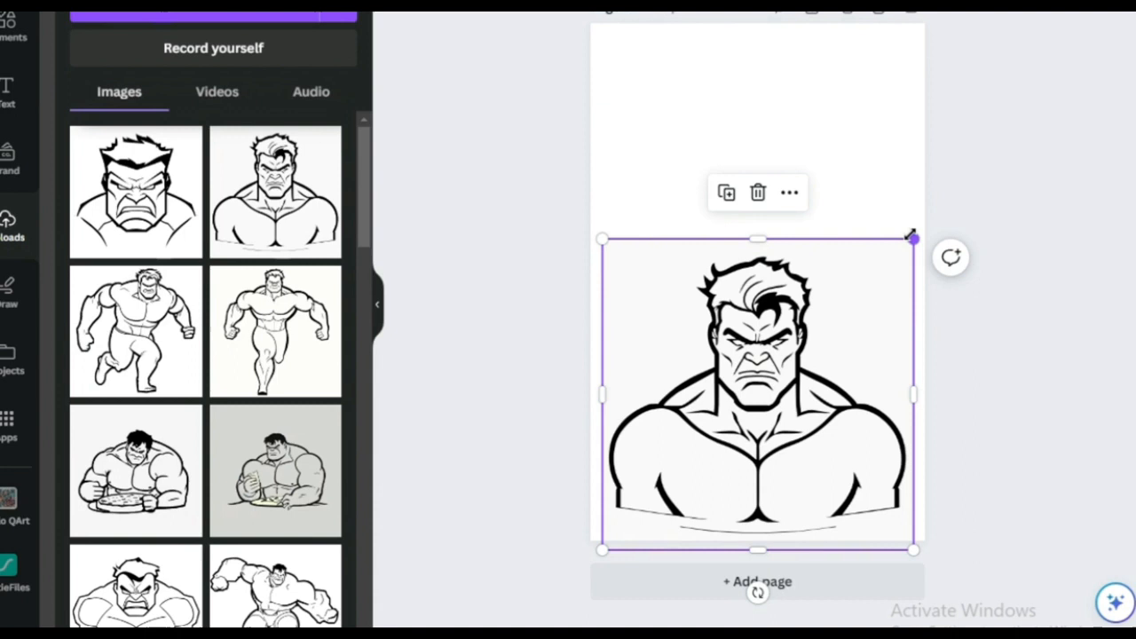
pyautogui.moveTo(911, 237); pyautogui.dragTo(933, 218)
pyautogui.moveTo(839, 350); pyautogui.dragTo(827, 337)
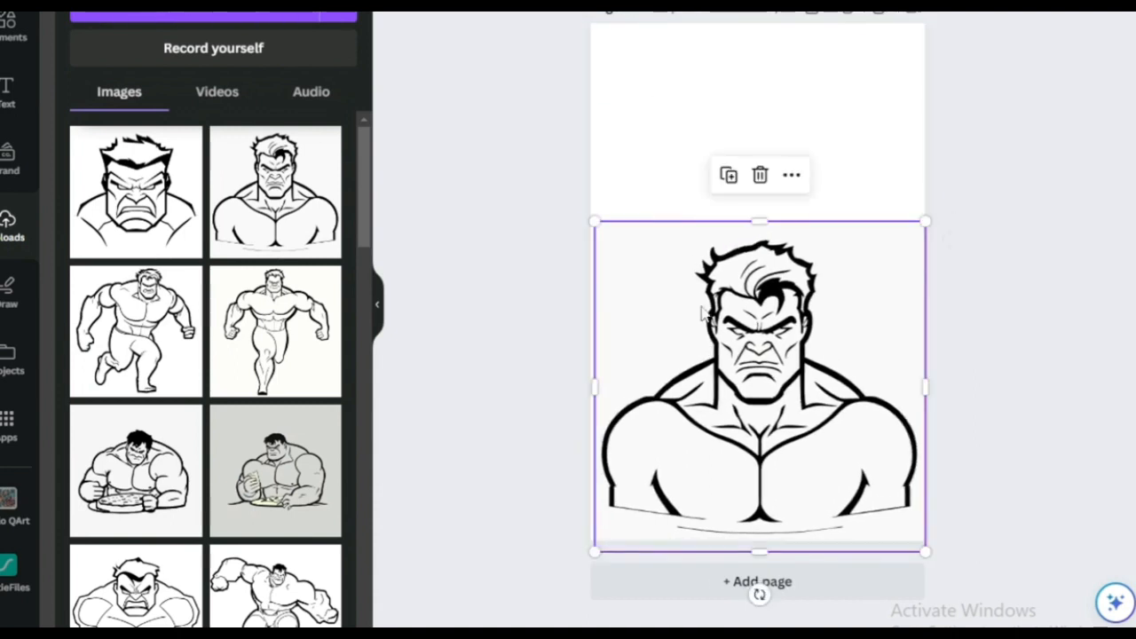
# Paste the HULK title above the bust sketch on page 3
pyautogui.scroll(-5, 704, 346)
pyautogui.rightClick(672, 195)
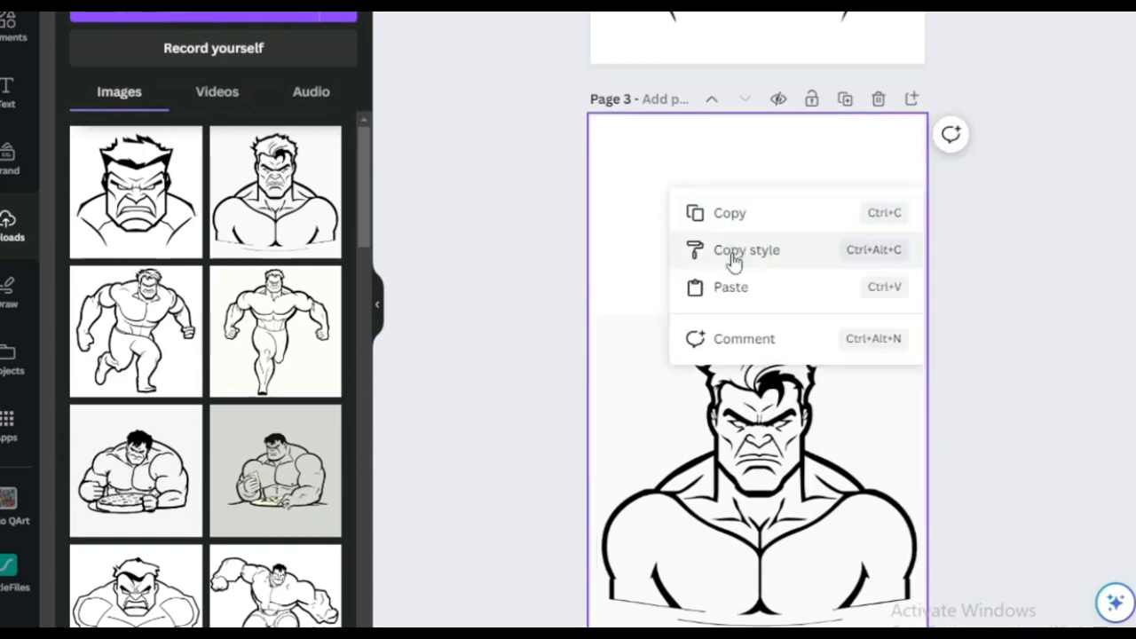
pyautogui.click(731, 287)
pyautogui.click(562, 215)
pyautogui.scroll(-1, 574, 244)
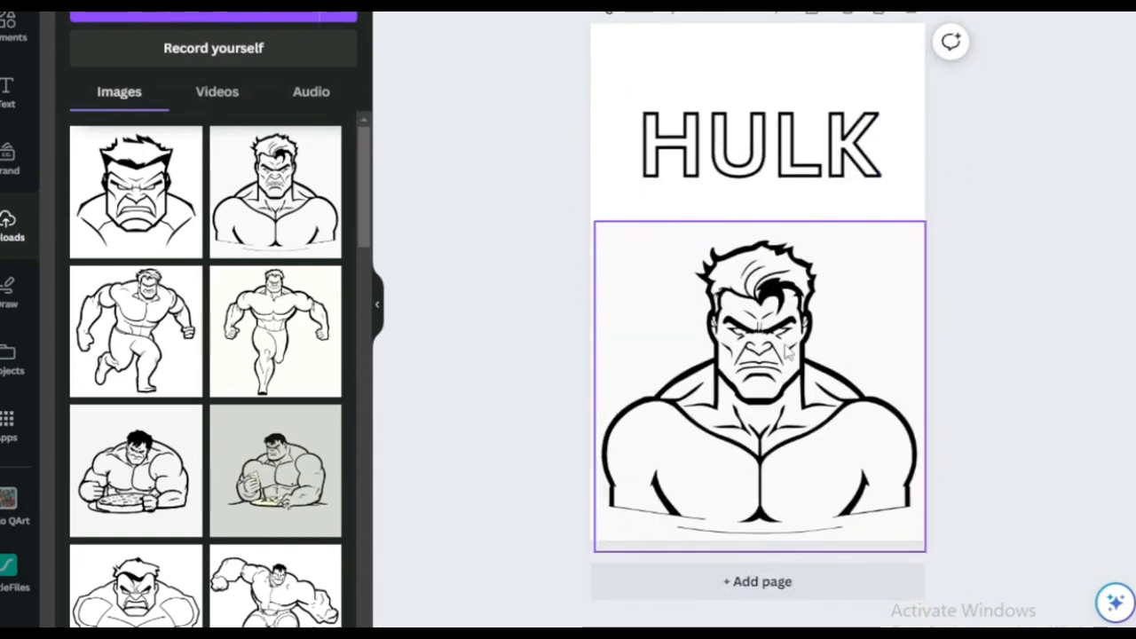
# Add a fourth page and place the running hulk sketch on it
pyautogui.click(750, 593)
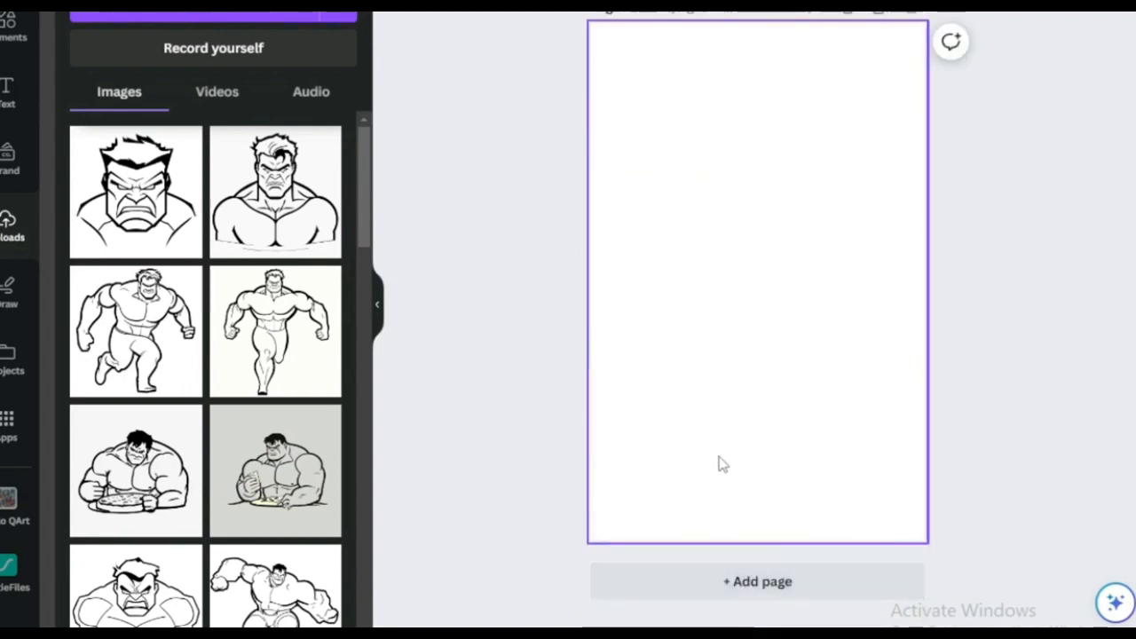
pyautogui.moveTo(156, 356); pyautogui.dragTo(743, 355)
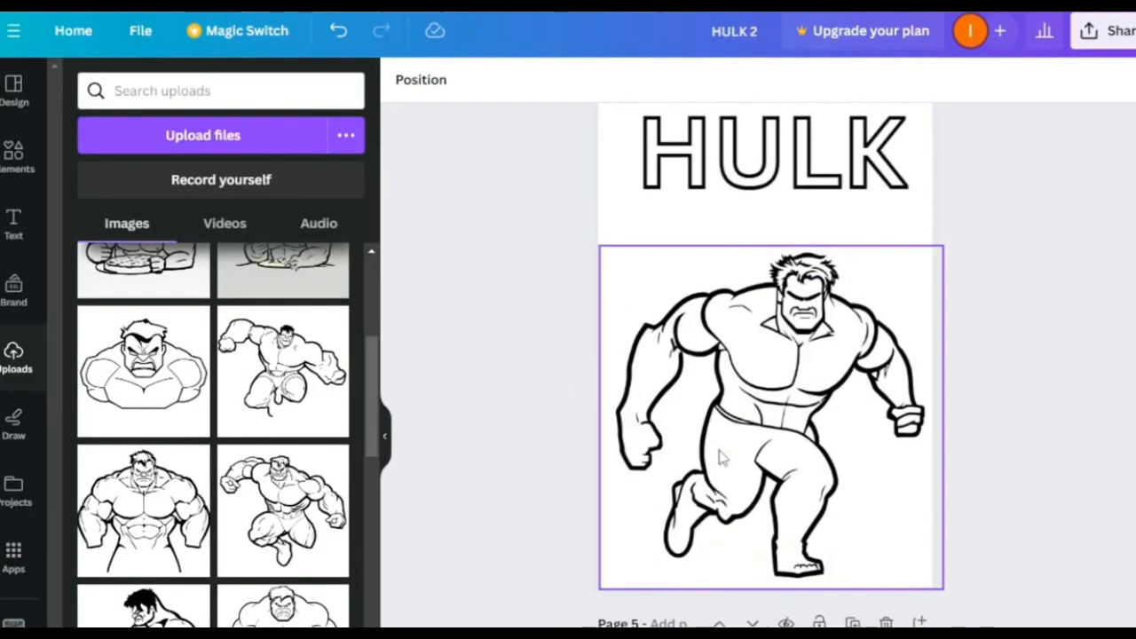
# Start a download of the HULK 2 design and set the file type to PDF Print
pyautogui.scroll(20, 720, 457)
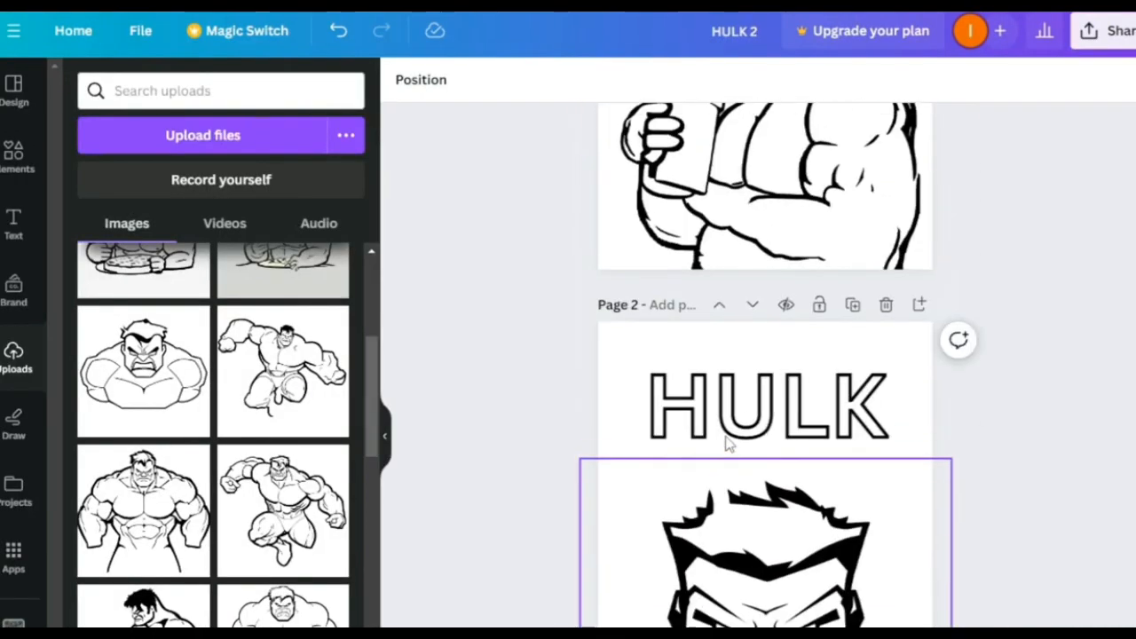
pyautogui.click(1103, 31)
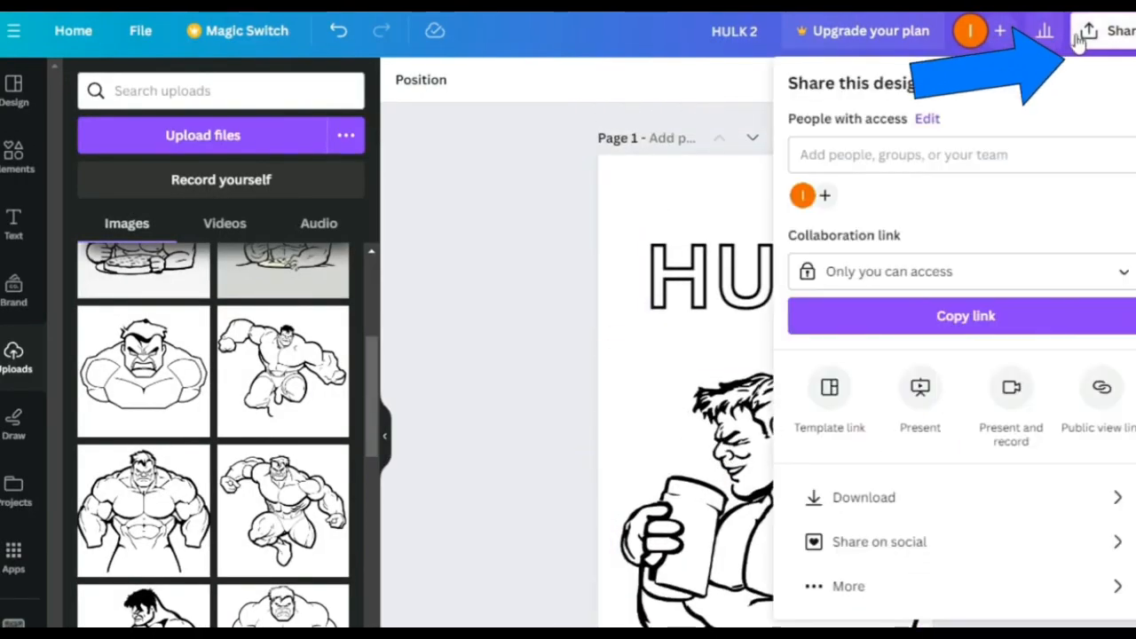
pyautogui.click(877, 499)
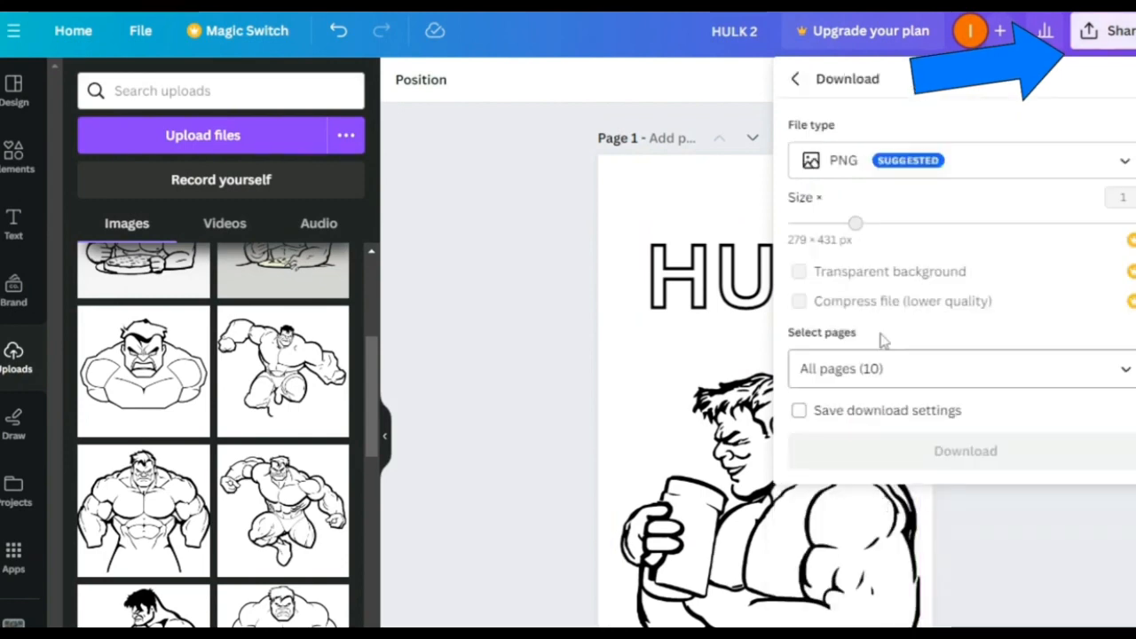
pyautogui.click(990, 225)
pyautogui.scroll(-2, 731, 431)
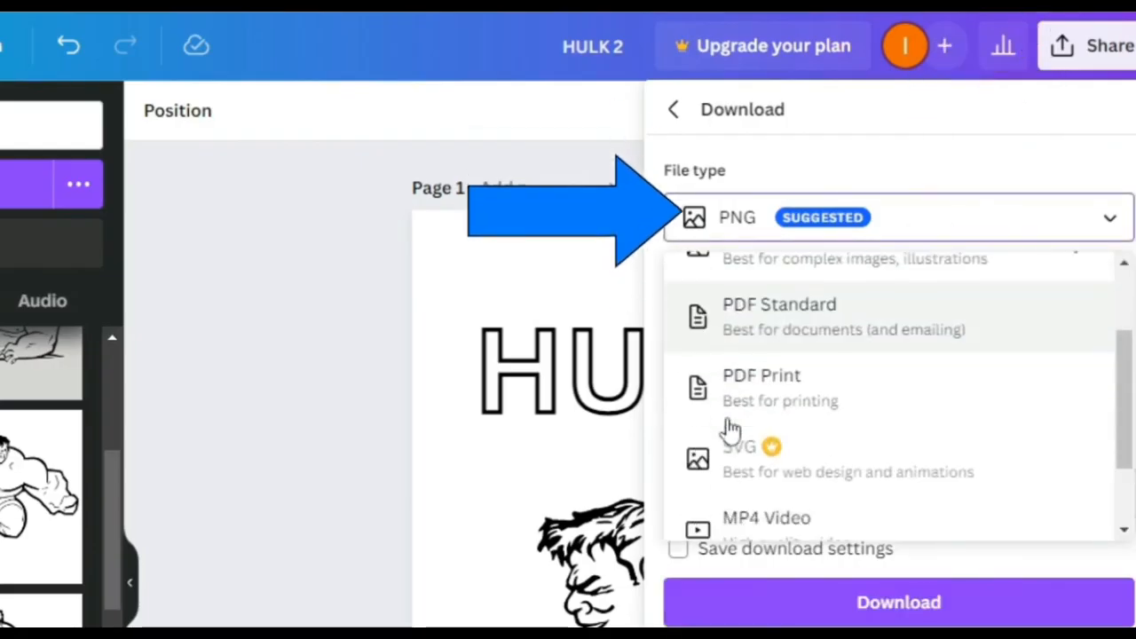
pyautogui.click(708, 388)
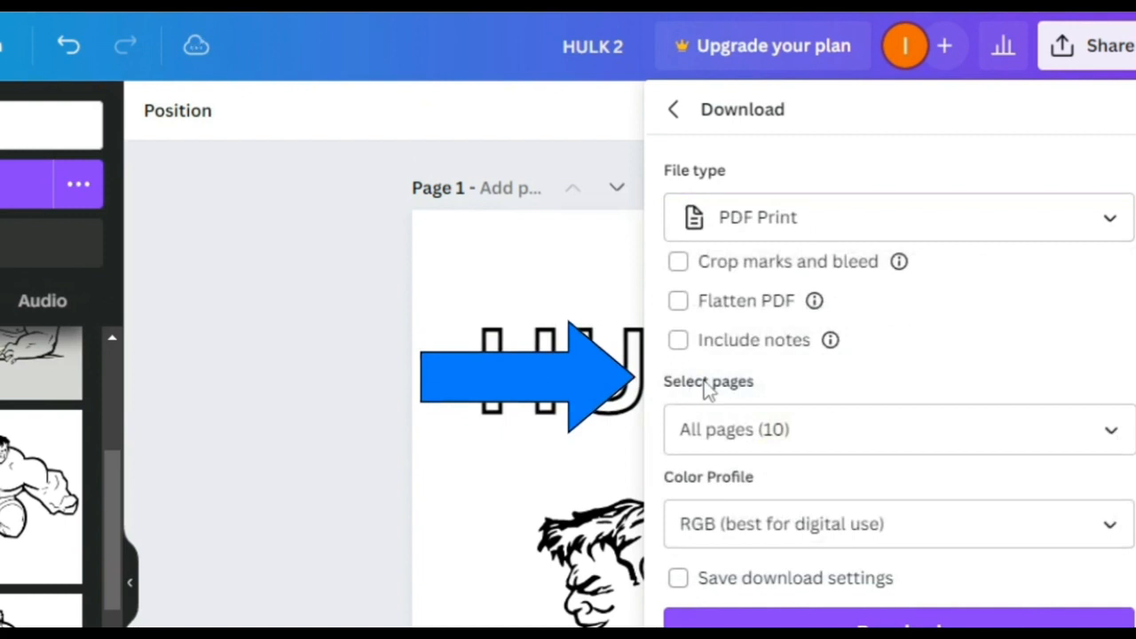
# Download all 10 pages as a print PDF with crop marks and bleed, Flatten PDF and Include notes enabled
pyautogui.click(936, 429)
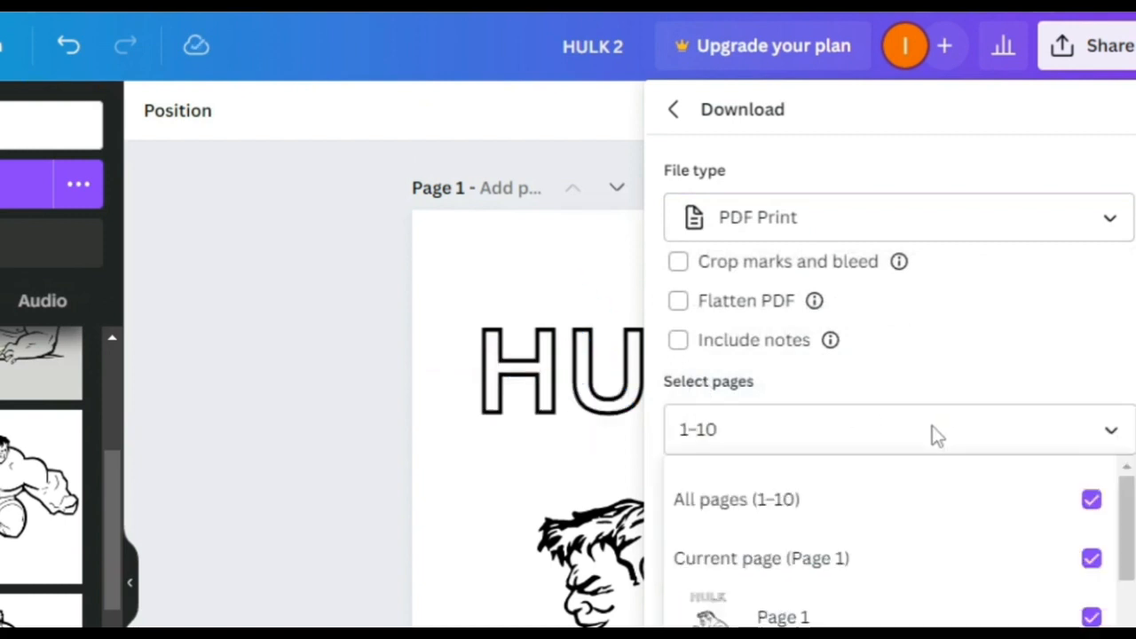
pyautogui.click(804, 502)
pyautogui.click(794, 502)
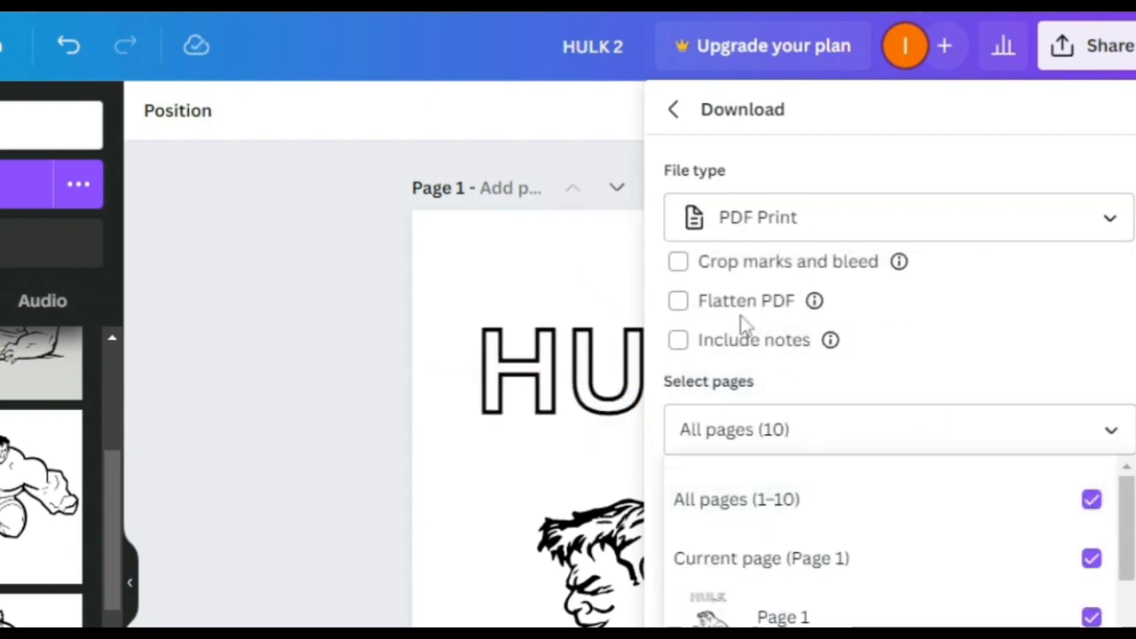
pyautogui.click(679, 301)
pyautogui.click(678, 261)
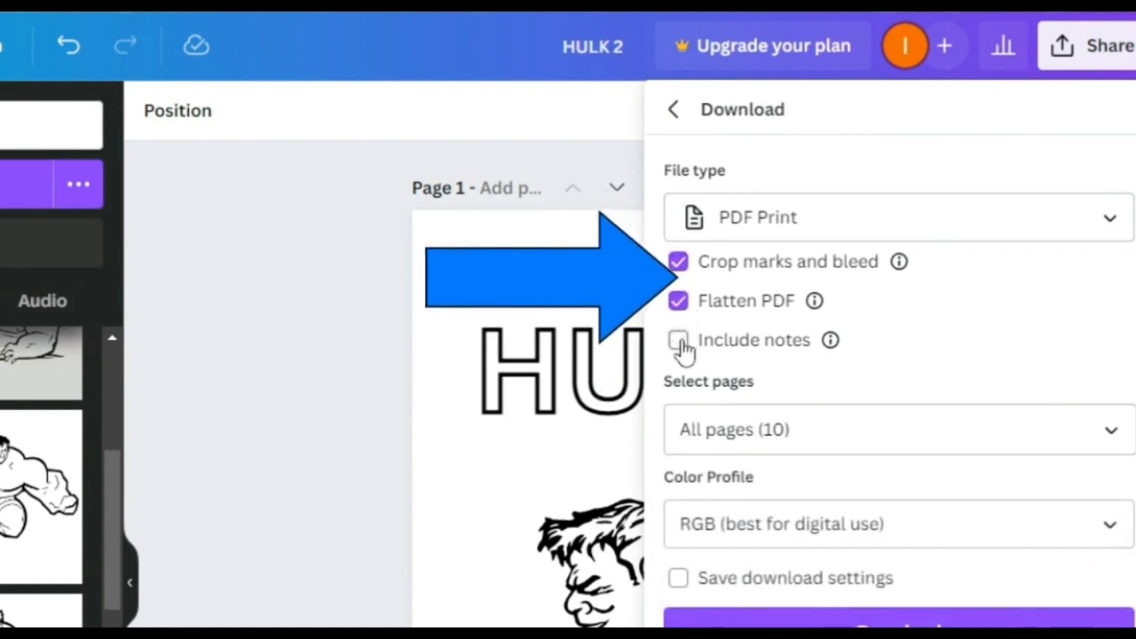
pyautogui.click(678, 340)
pyautogui.click(827, 617)
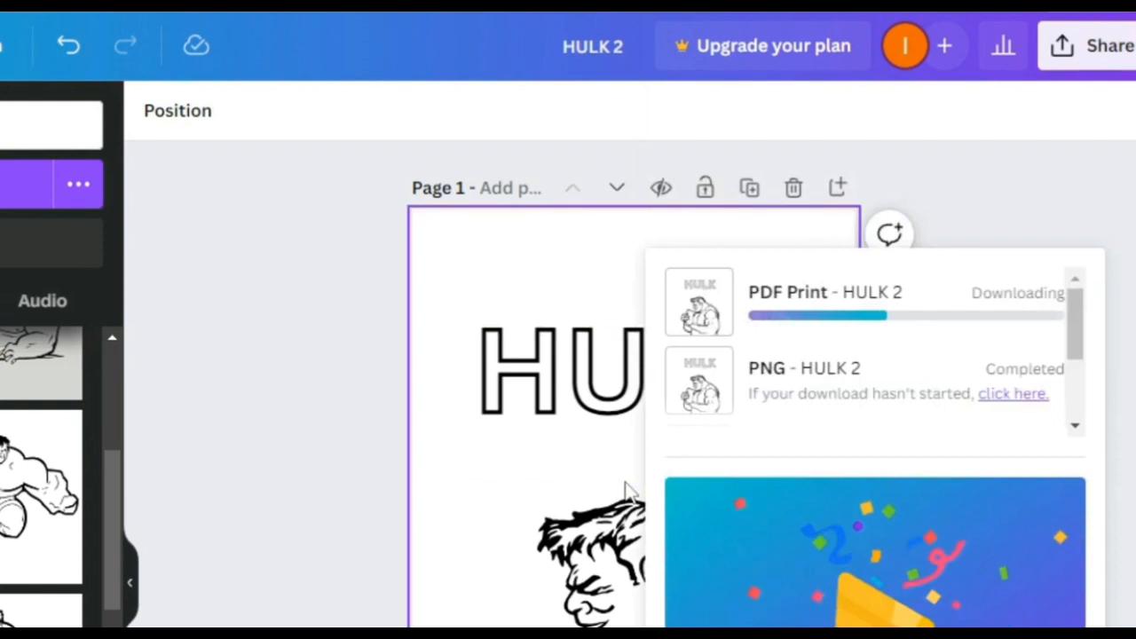
# Rename the design as hulk 10 pages pdf print ready
pyautogui.click(631, 51)
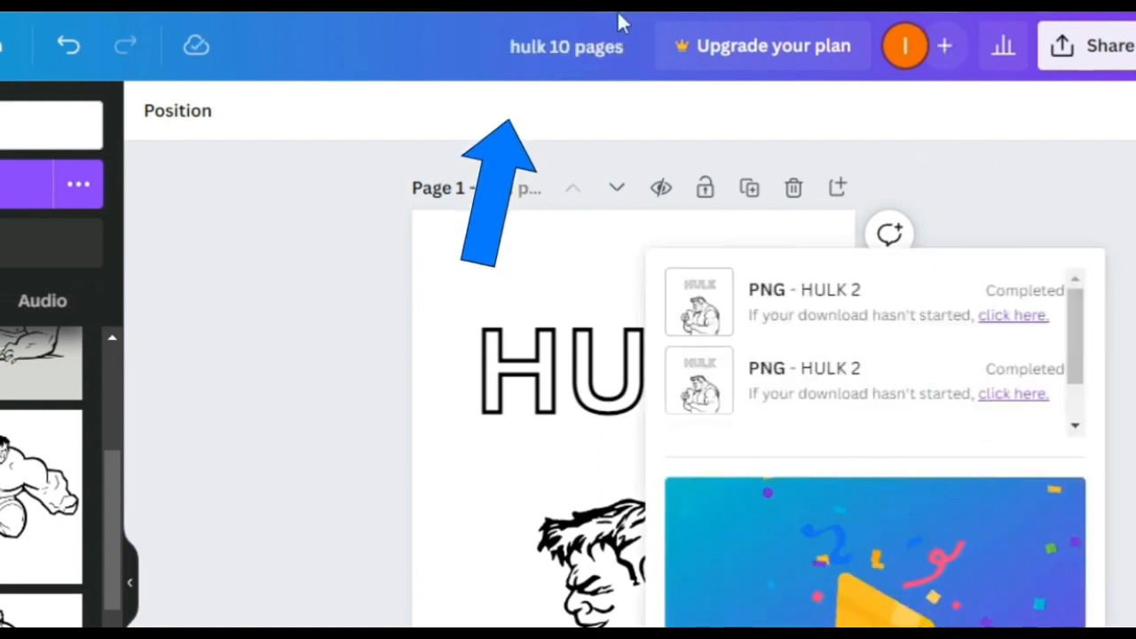
pyautogui.click(635, 48)
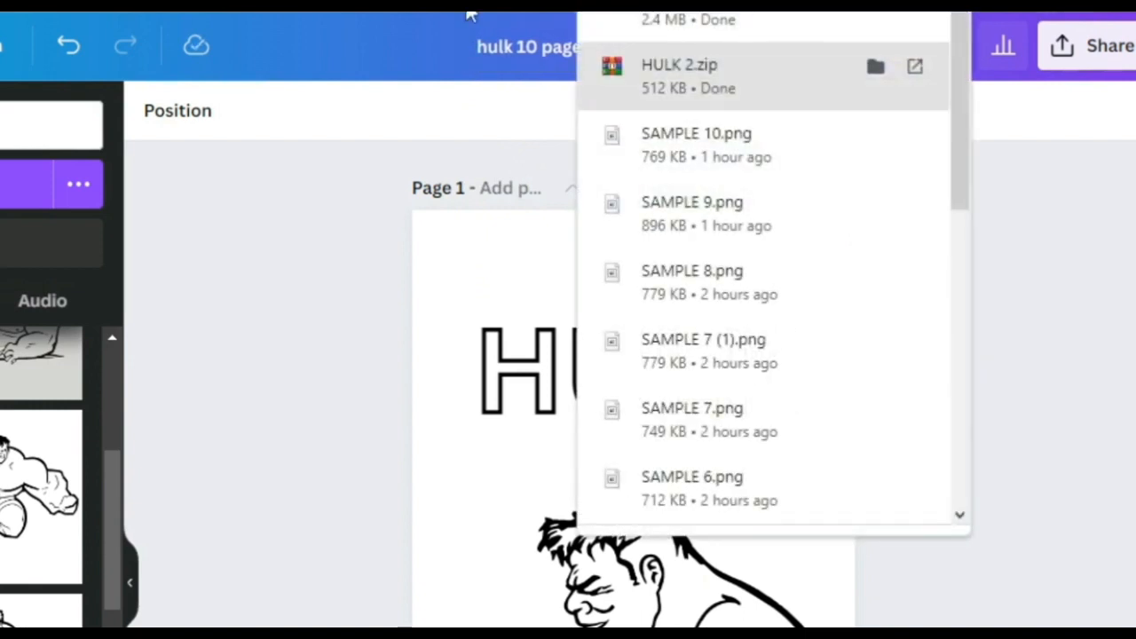
pyautogui.click(351, 94)
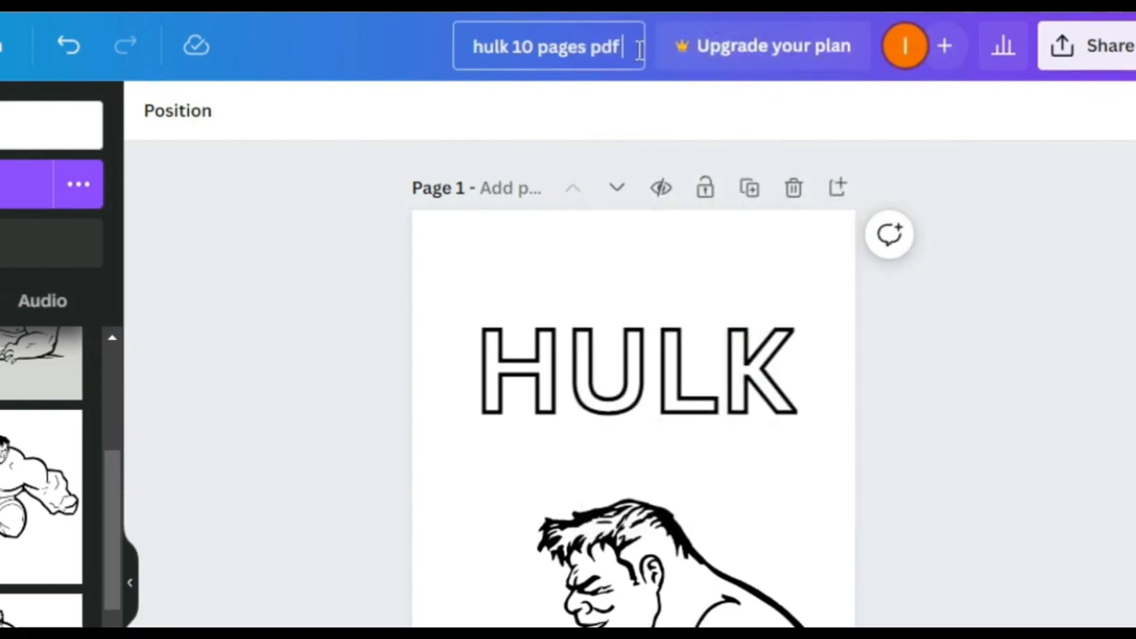
pyautogui.write('dy')
# Open the design's download options and set the file type to PDF Standard
pyautogui.click(1090, 46)
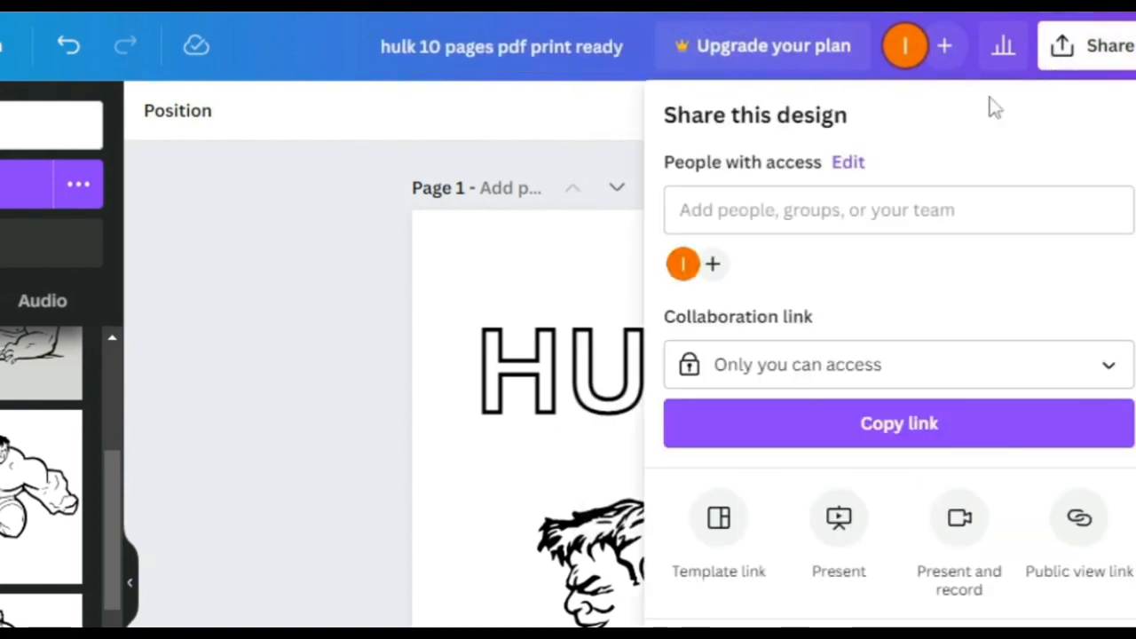
pyautogui.click(723, 625)
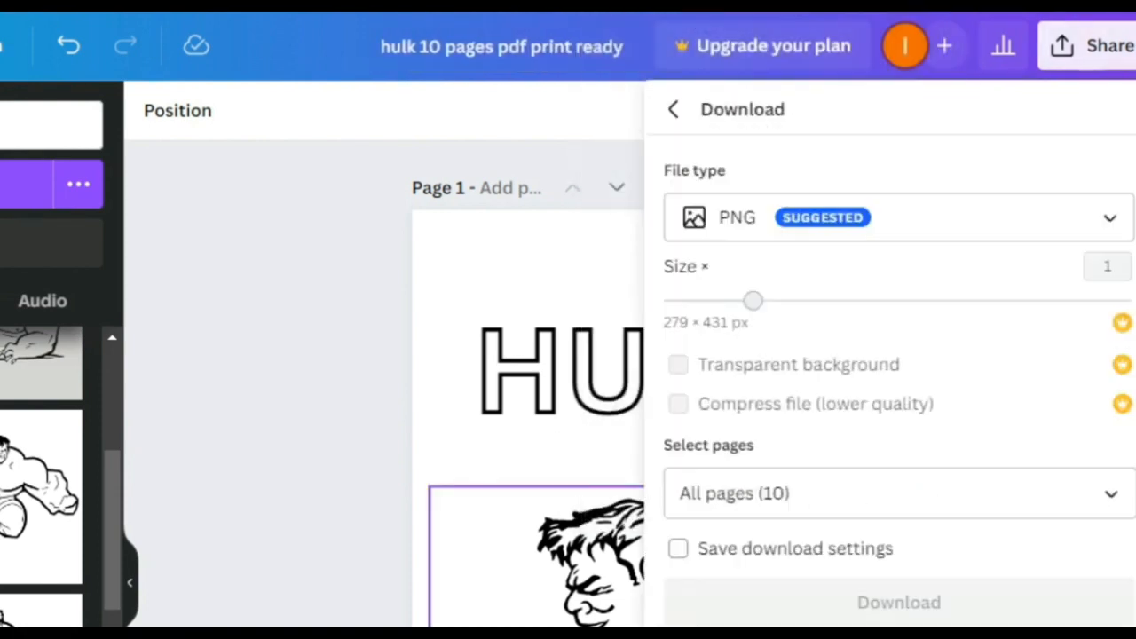
pyautogui.click(753, 238)
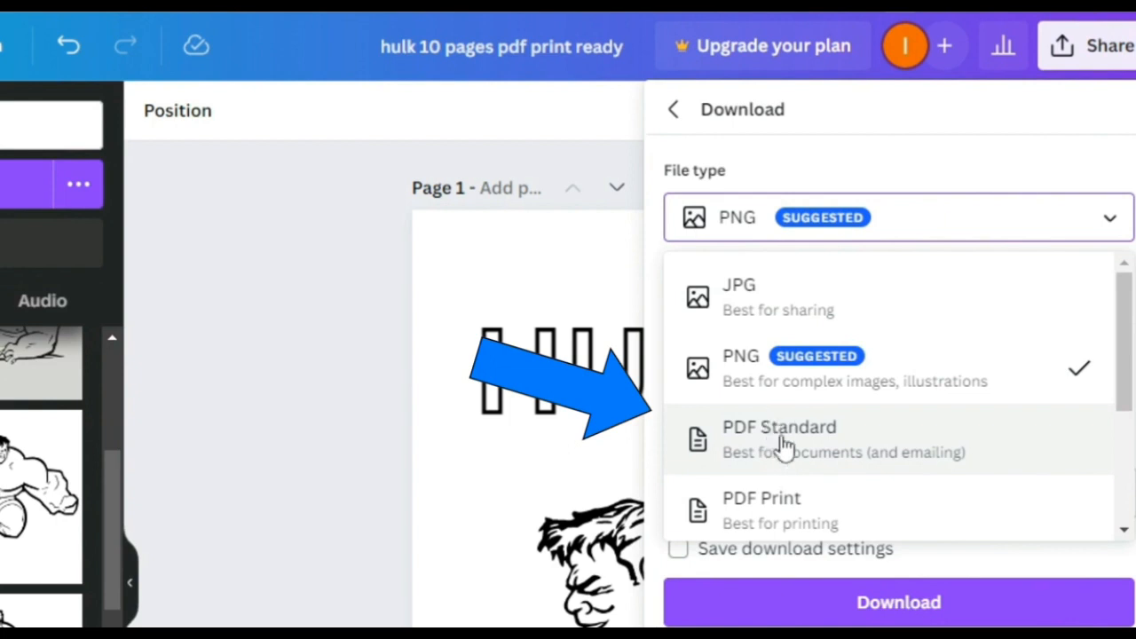
pyautogui.click(781, 446)
# Edit the design title by removing "print ready" after hulk 10 pages pdf
pyautogui.click(640, 48)
pyautogui.press('BackSpace')
pyautogui.press('BackSpace')
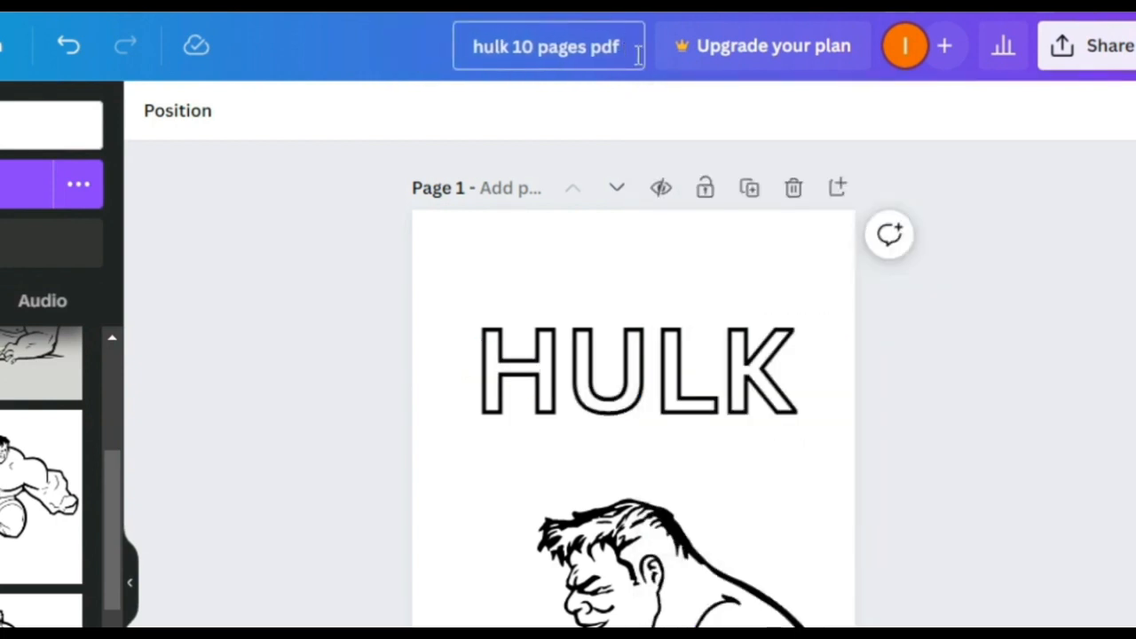
pyautogui.write('d')
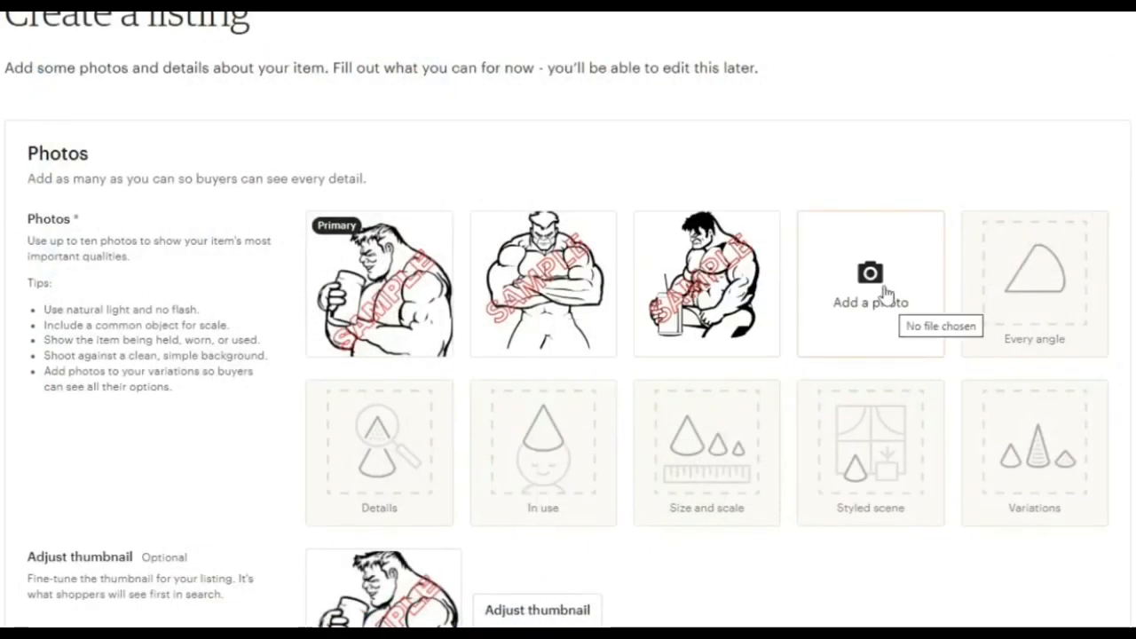
# Switch to the Etsy listing form and fill the remaining photo slots with the watermarked SAMPLE hulk images
pyautogui.click(886, 293)
pyautogui.doubleClick(603, 111)
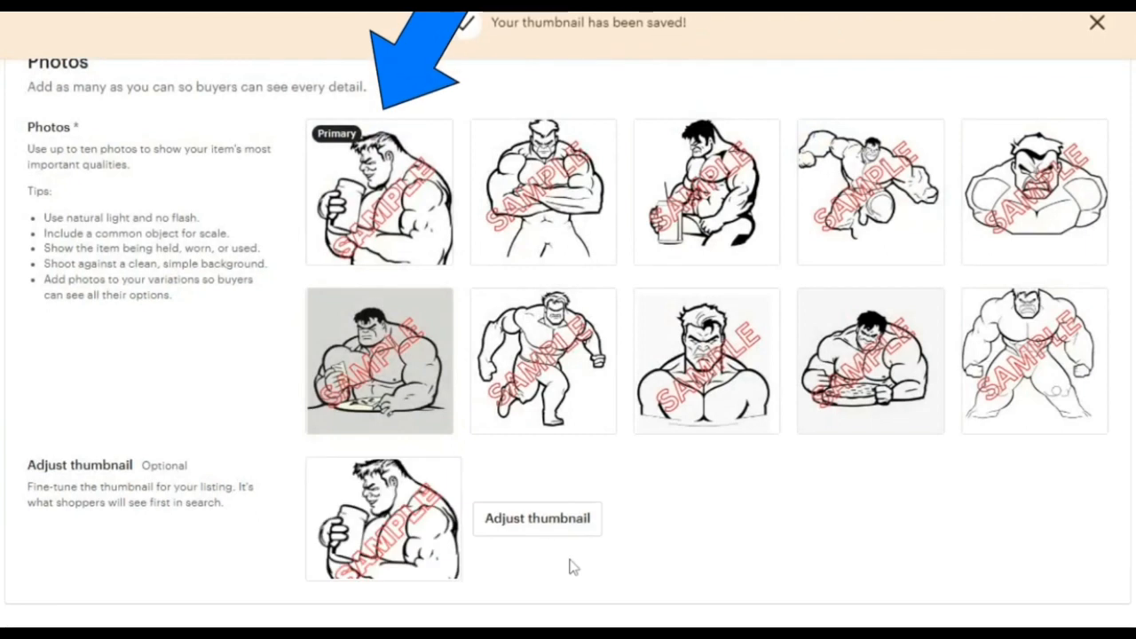
pyautogui.scroll(-5, 489, 432)
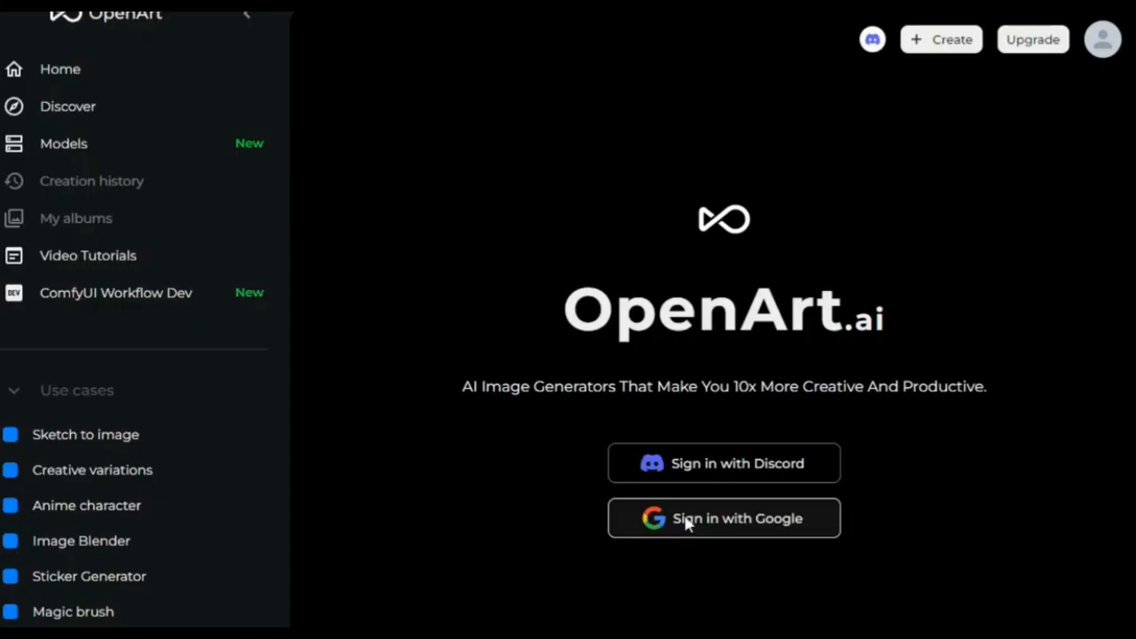
# Switch to OpenArt, sign in with Google, and upload the drinking hulk sketch from Downloads to Sketch To Image
pyautogui.click(688, 522)
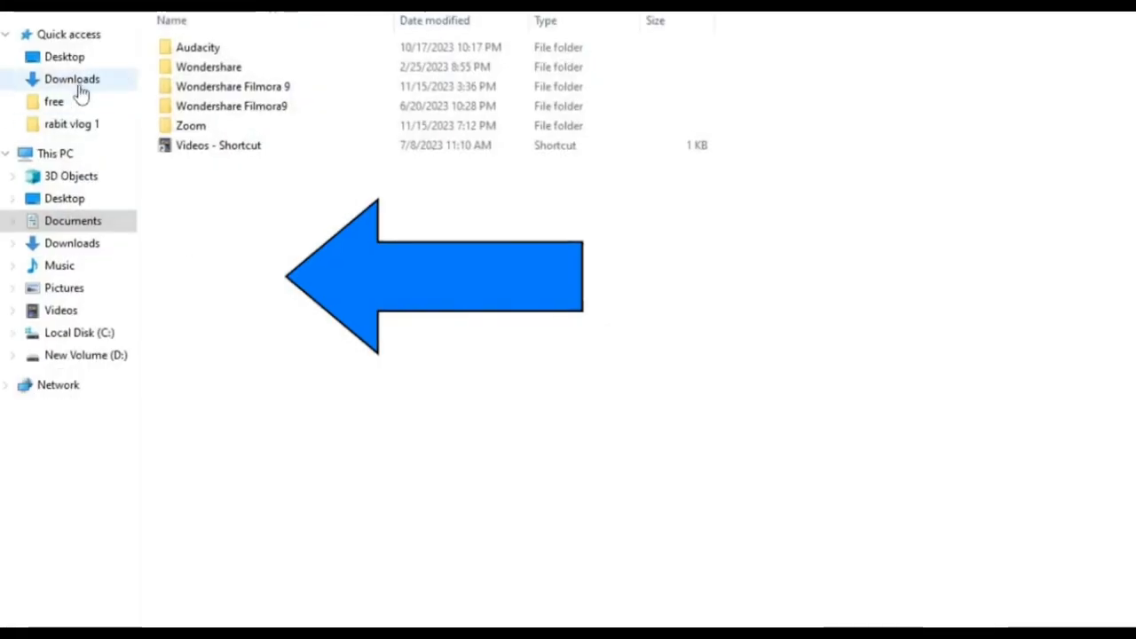
pyautogui.click(71, 79)
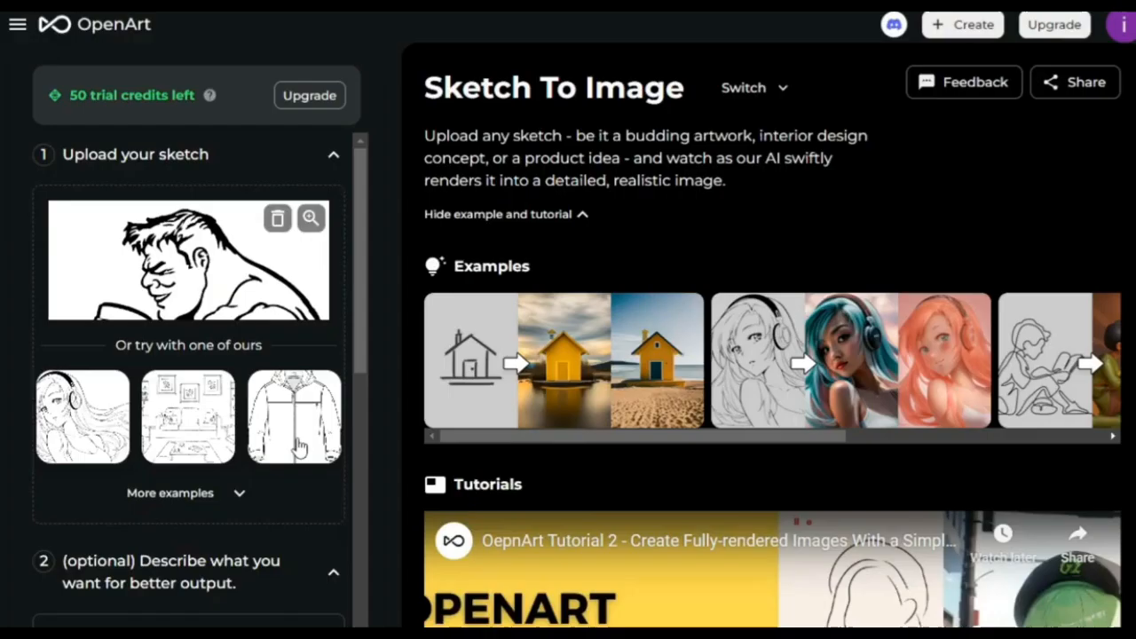
# Examine the example sketches, the creativity setting and the additional styles such as Fantasy and Vector art
pyautogui.scroll(-2, 213, 382)
pyautogui.click(243, 310)
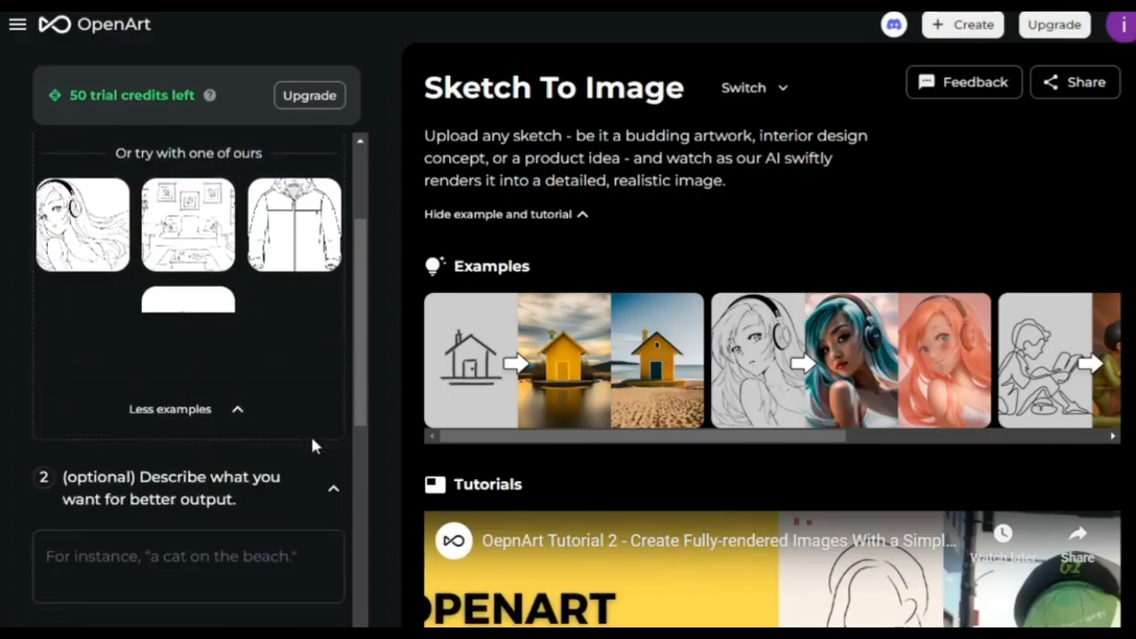
pyautogui.scroll(-5, 301, 453)
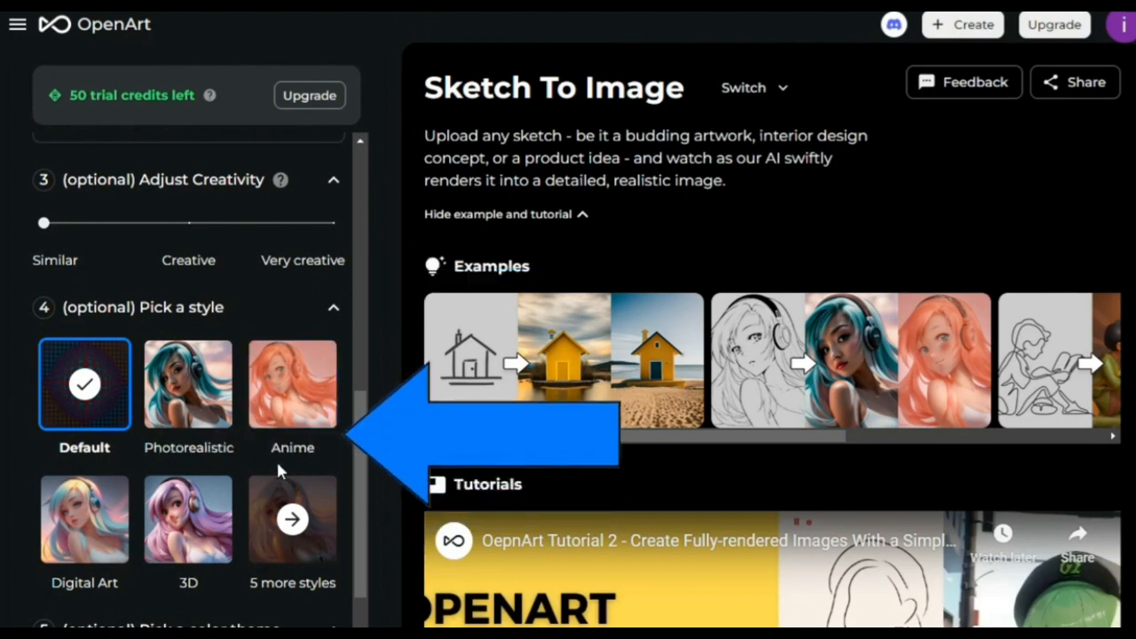
pyautogui.click(290, 522)
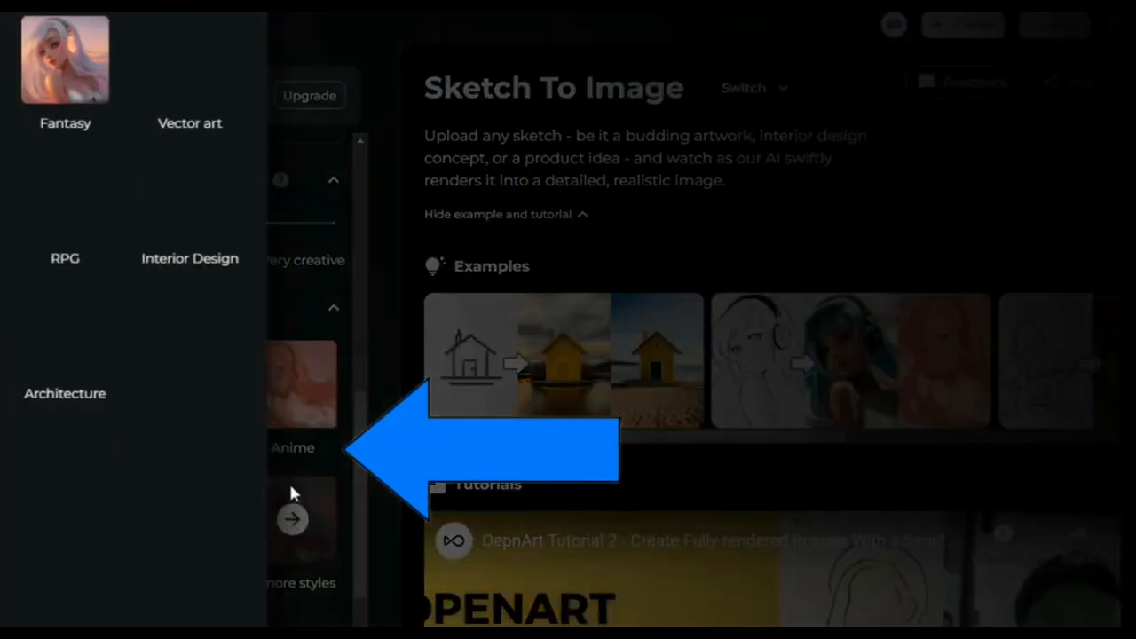
pyautogui.click(198, 99)
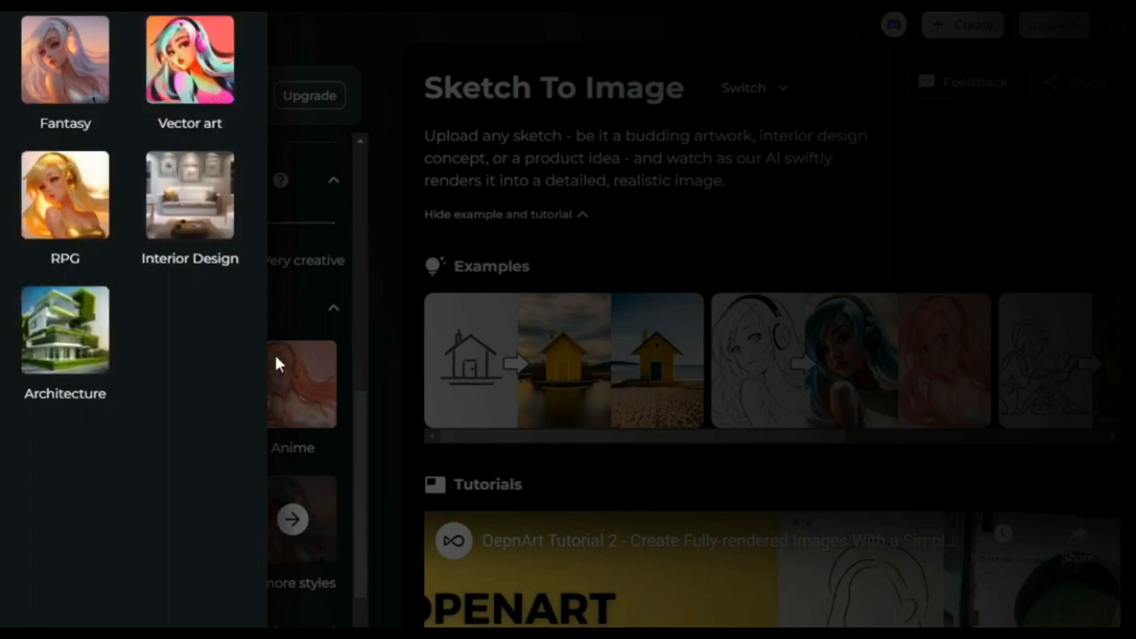
pyautogui.click(354, 442)
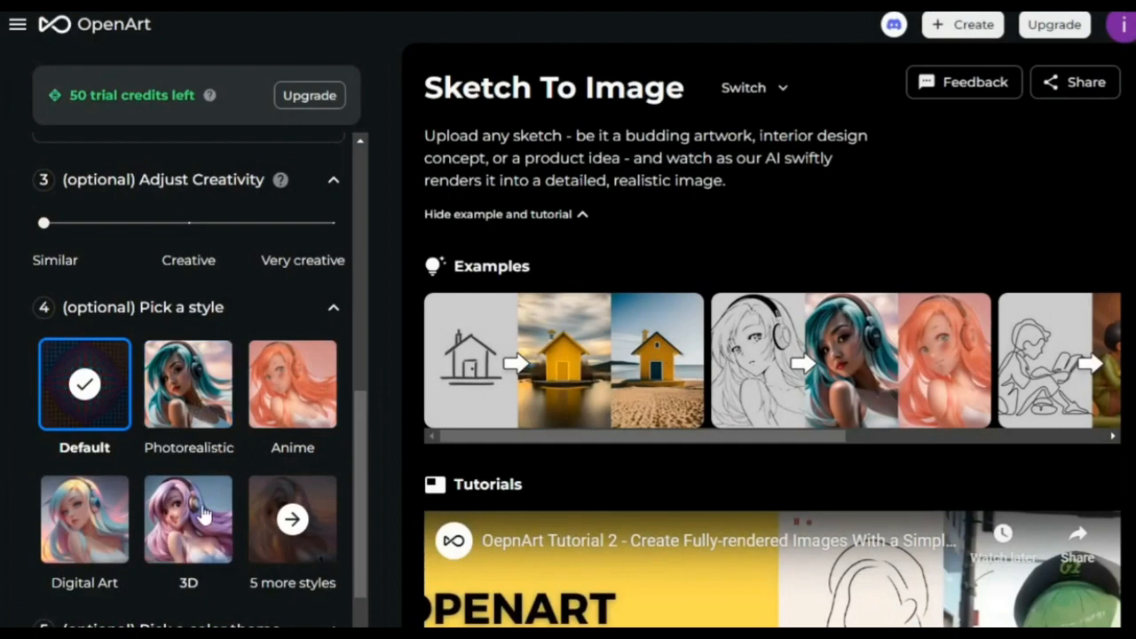
# Describe the desired output as "coloring" and generate colored versions of the hulk sketch
pyautogui.scroll(-1, 276, 485)
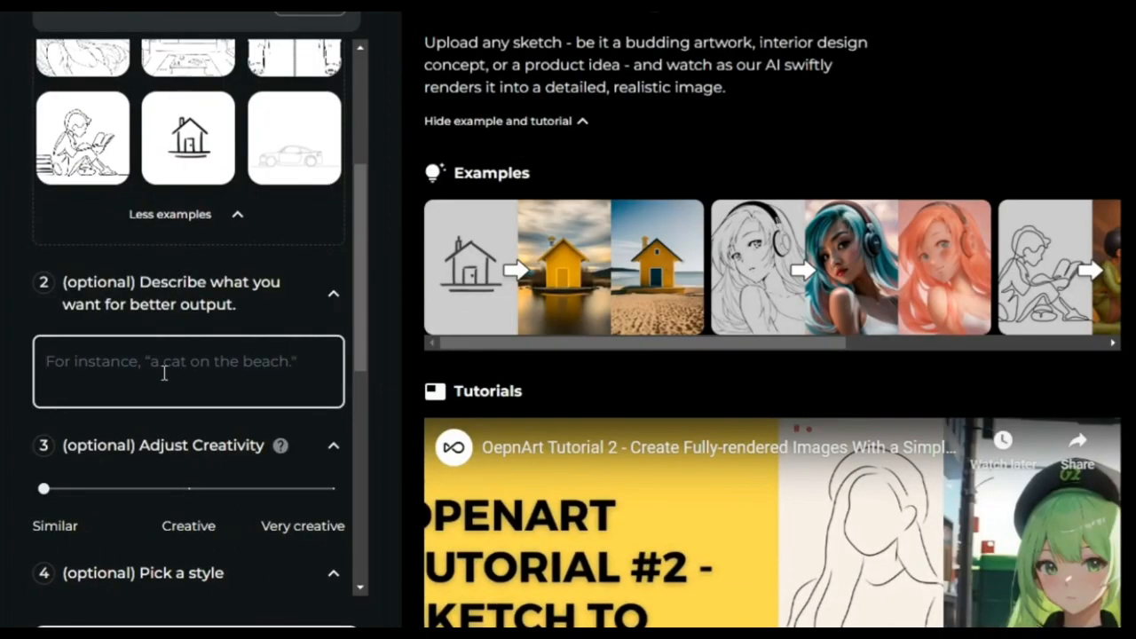
pyautogui.write('coloring')
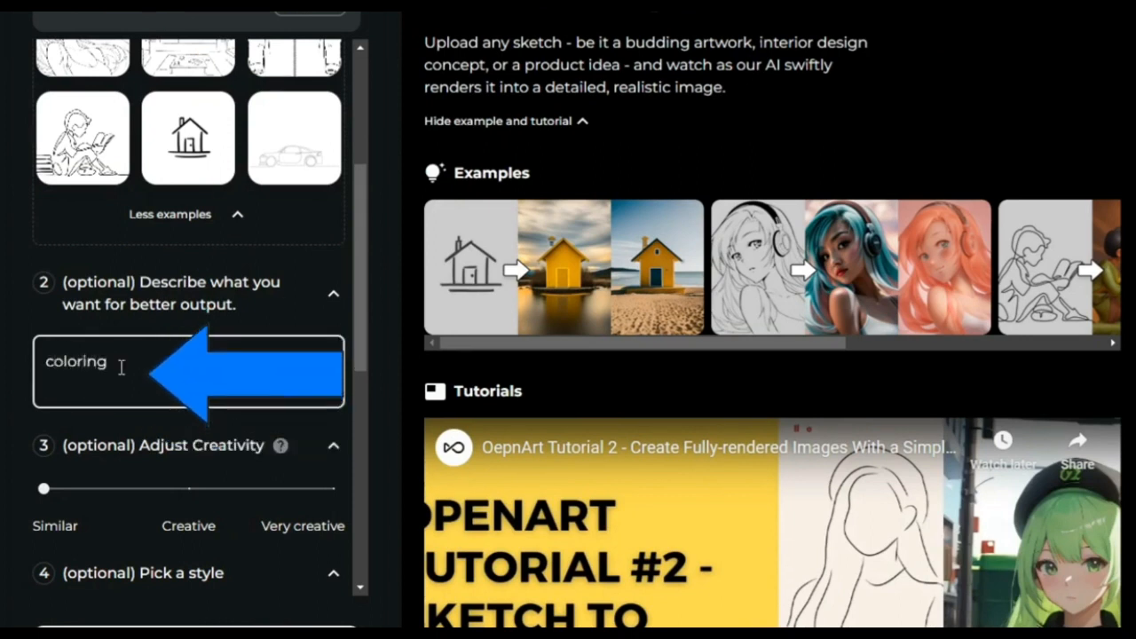
pyautogui.scroll(-10, 482, 619)
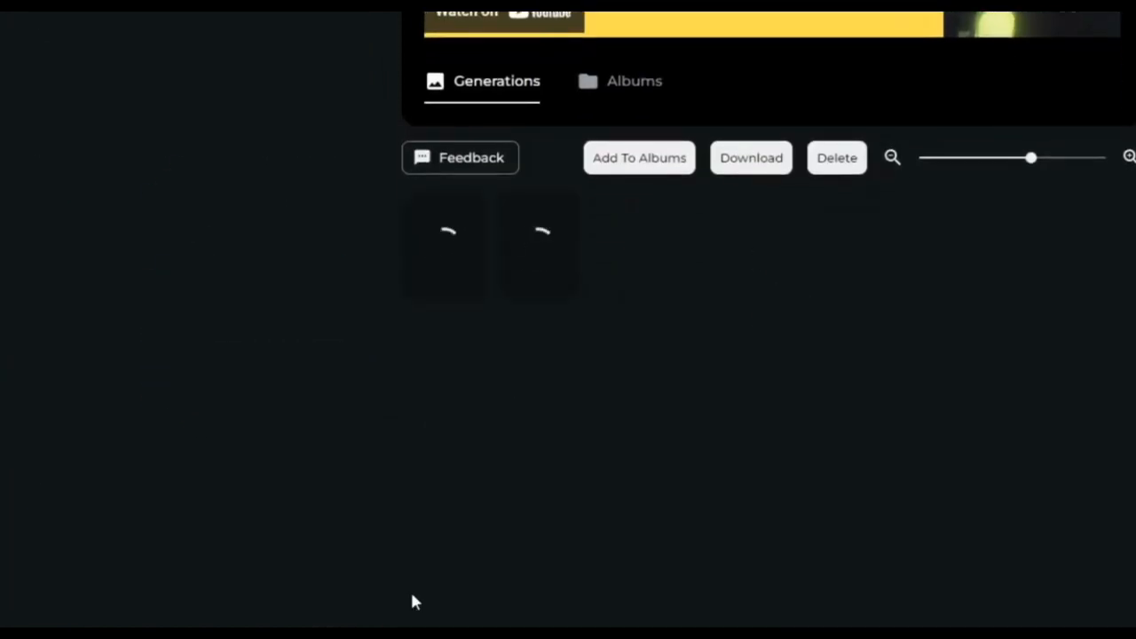
pyautogui.scroll(-1, 410, 589)
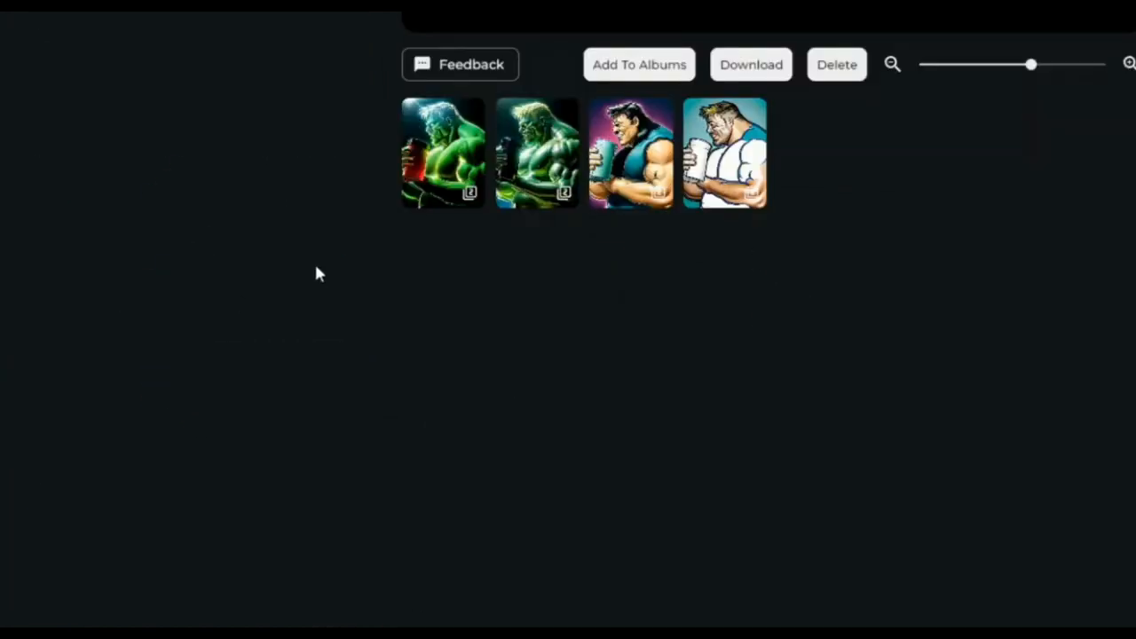
# Open the generated green hulk picture at full size and download it
pyautogui.click(451, 155)
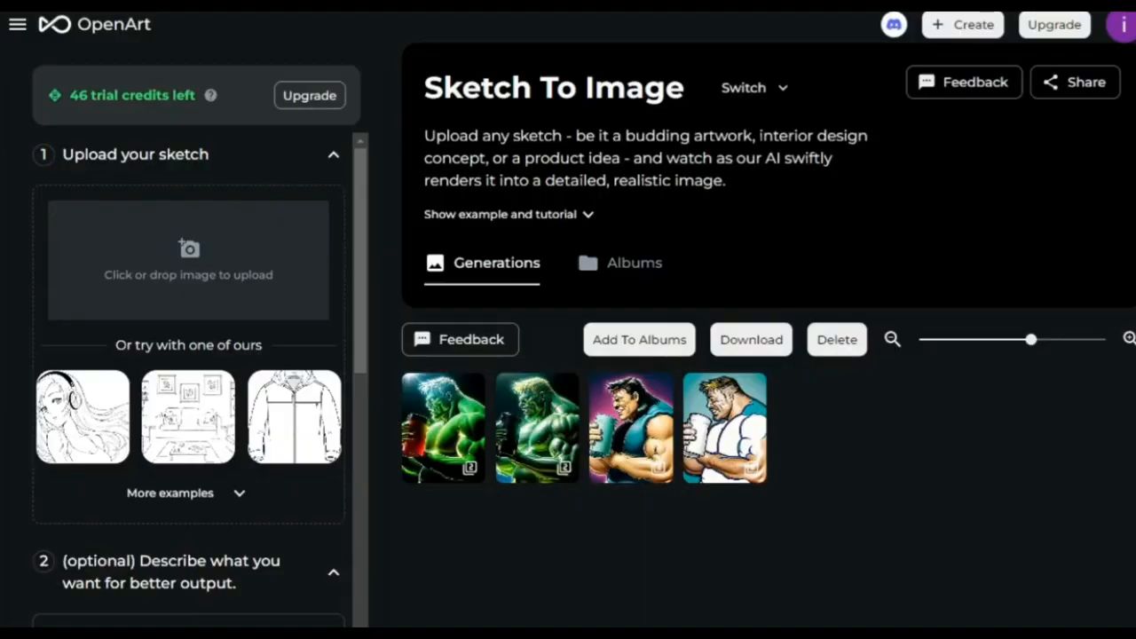
pyautogui.moveTo(475, 461)
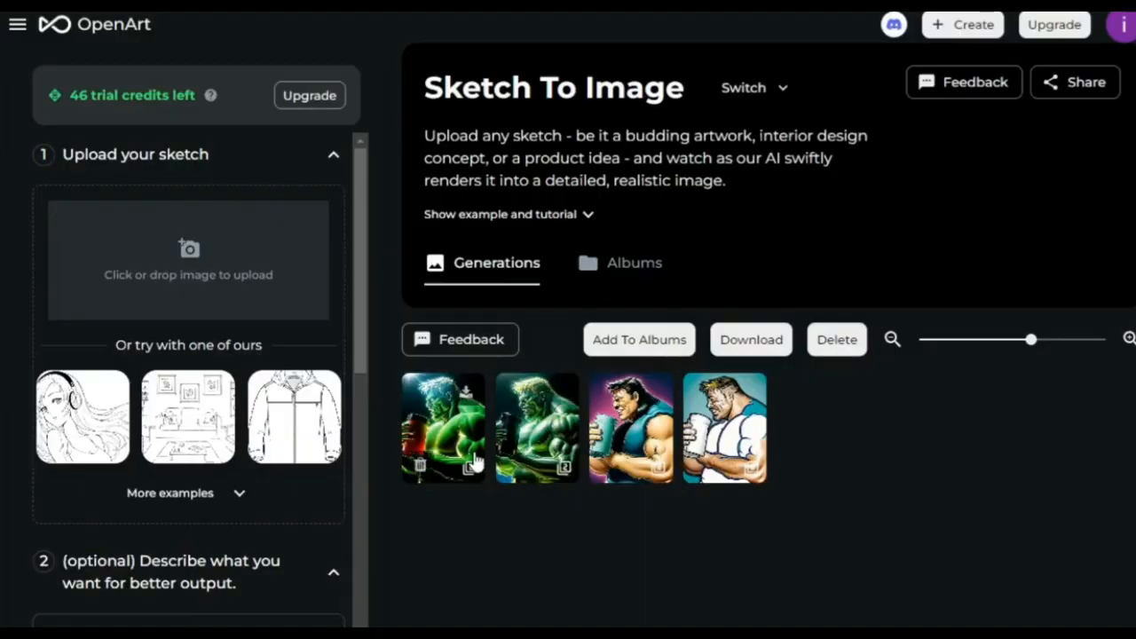
pyautogui.click(563, 478)
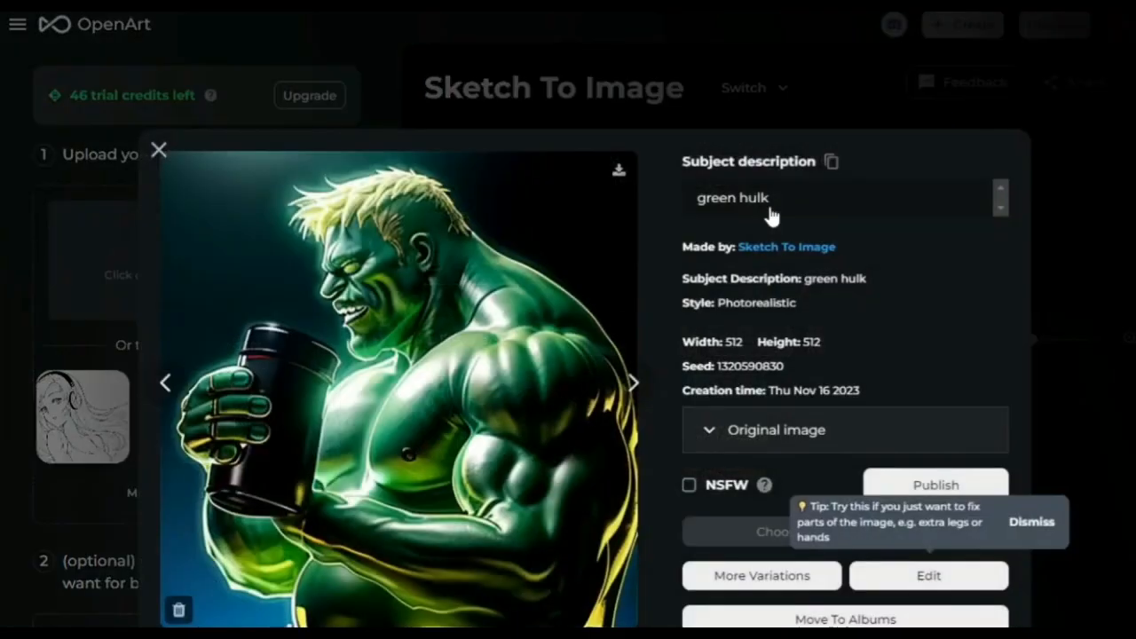
pyautogui.click(623, 176)
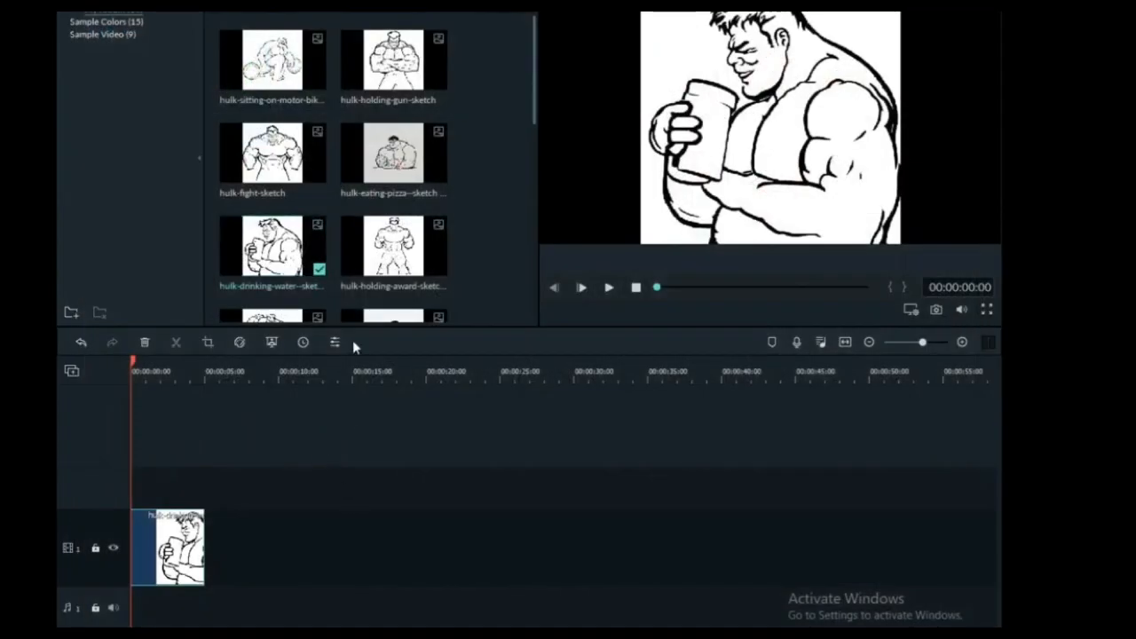
# Add the green hulk picture on a second track above the sketch clip, place both images side by side and preview the result
pyautogui.scroll(-5, 342, 283)
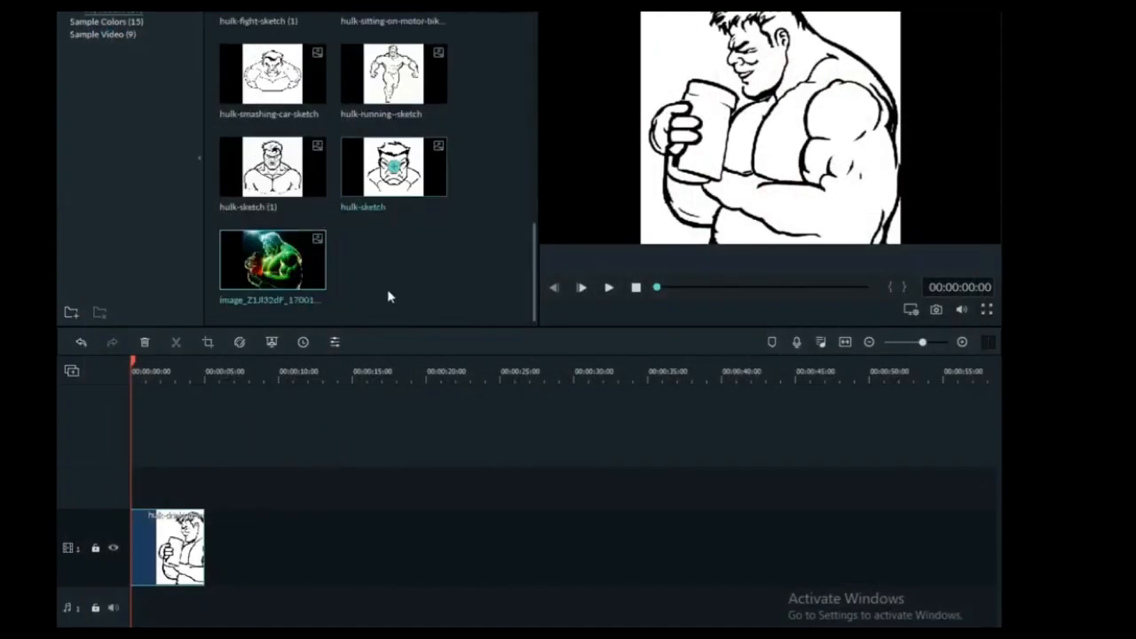
pyautogui.moveTo(293, 292); pyautogui.dragTo(209, 551)
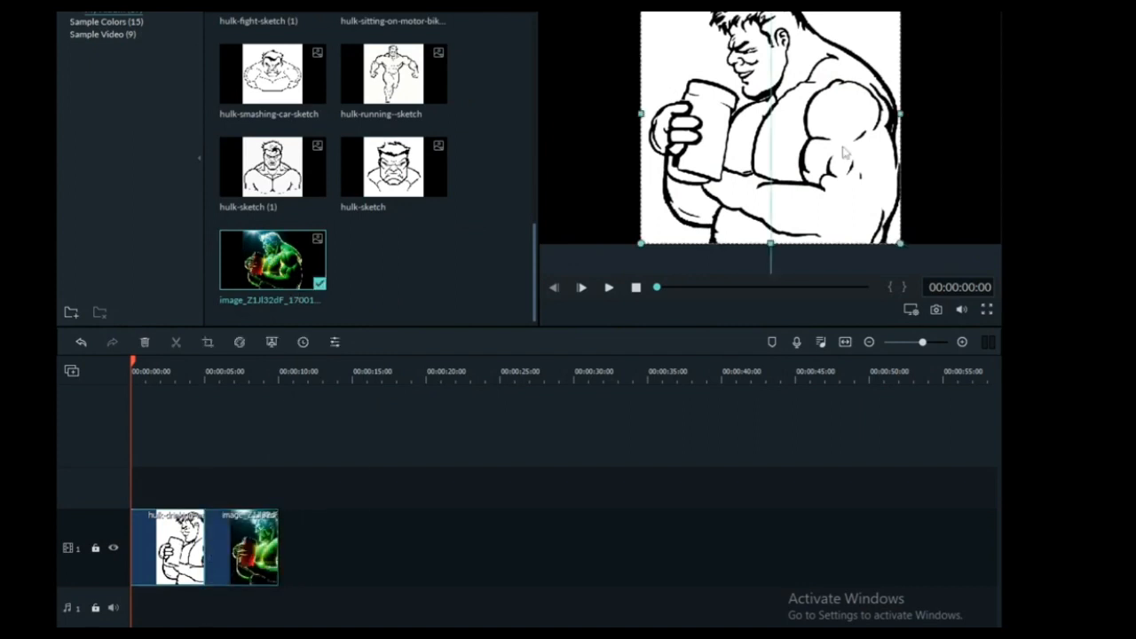
pyautogui.moveTo(848, 47); pyautogui.dragTo(710, 96)
pyautogui.moveTo(253, 579); pyautogui.dragTo(167, 488)
pyautogui.moveTo(751, 153); pyautogui.dragTo(906, 162)
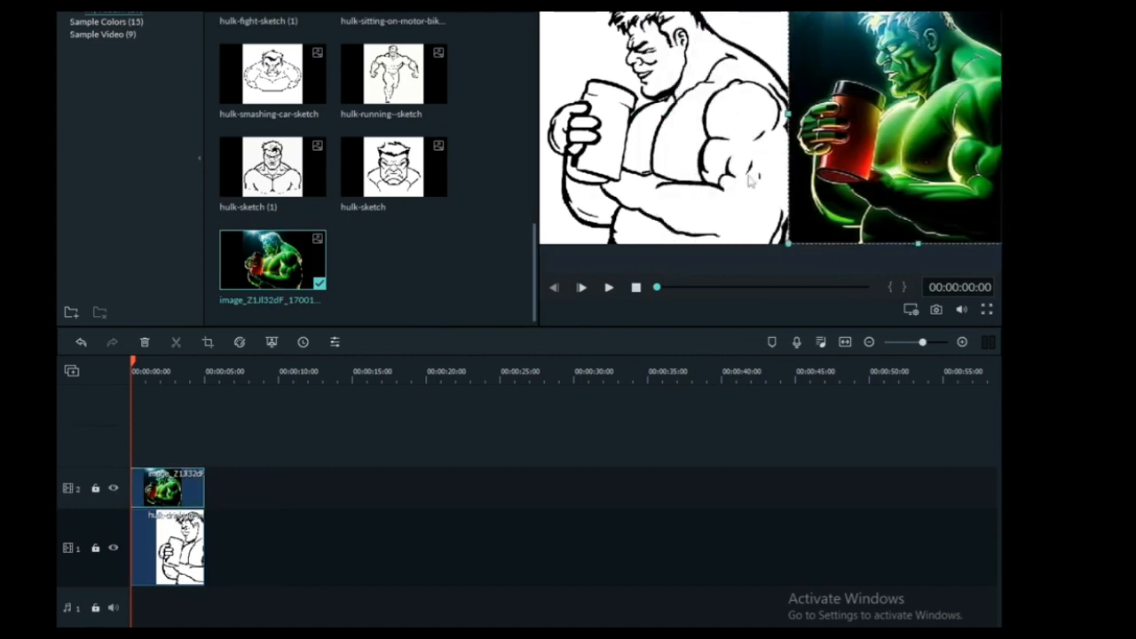
pyautogui.moveTo(837, 190); pyautogui.dragTo(814, 206)
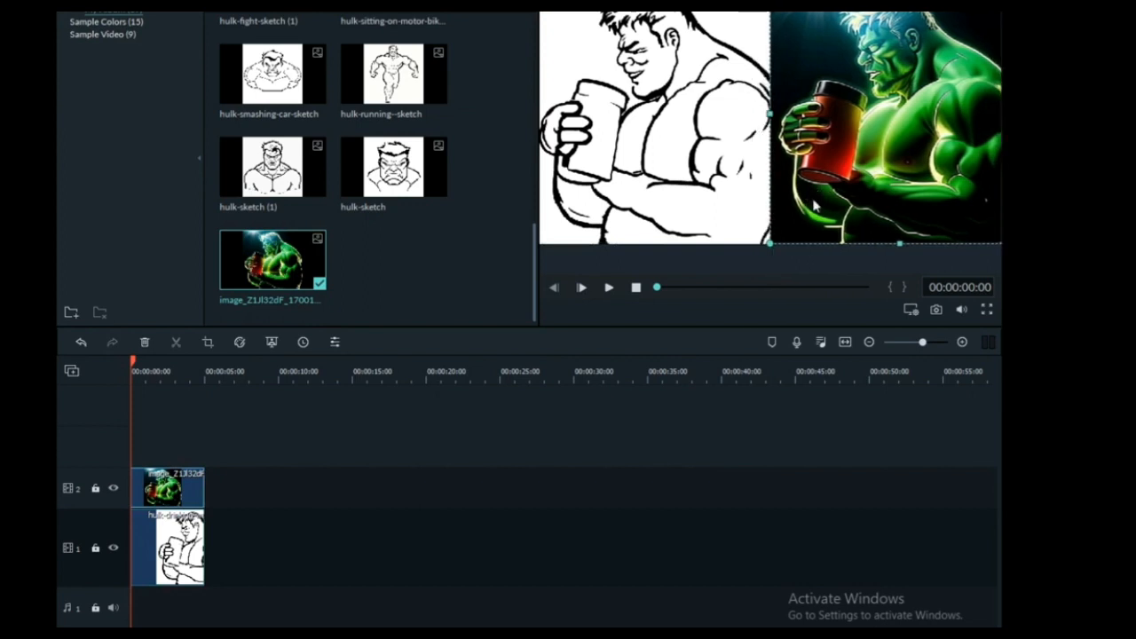
pyautogui.click(576, 454)
pyautogui.click(609, 287)
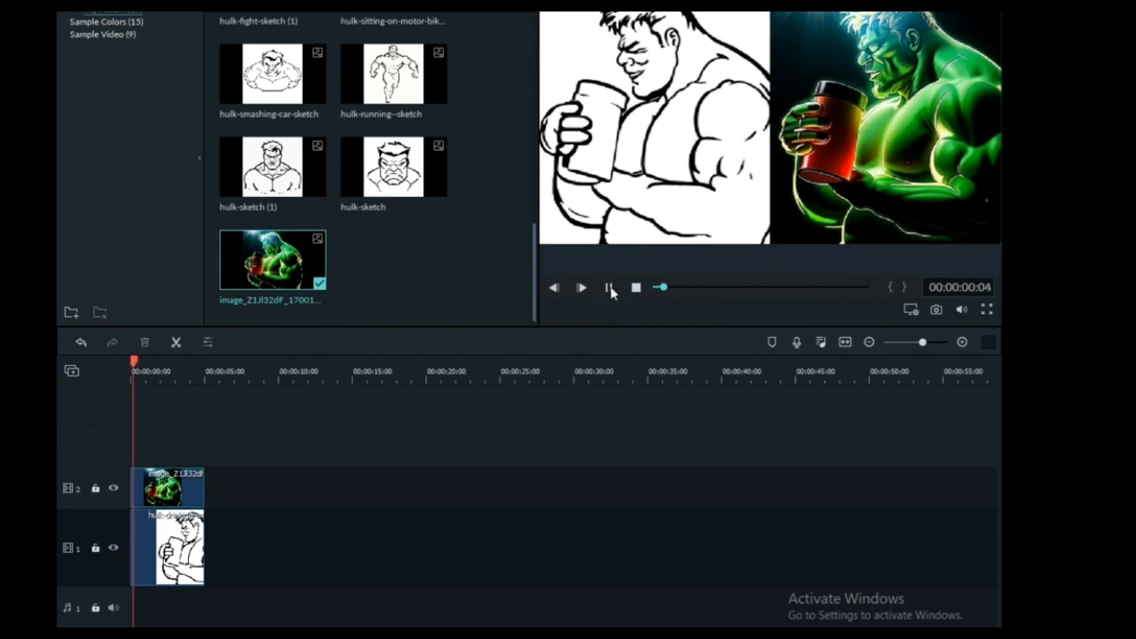
# Apply the Down Up 1 motion to the sketch and green hulk clips and play the animation
pyautogui.click(162, 494)
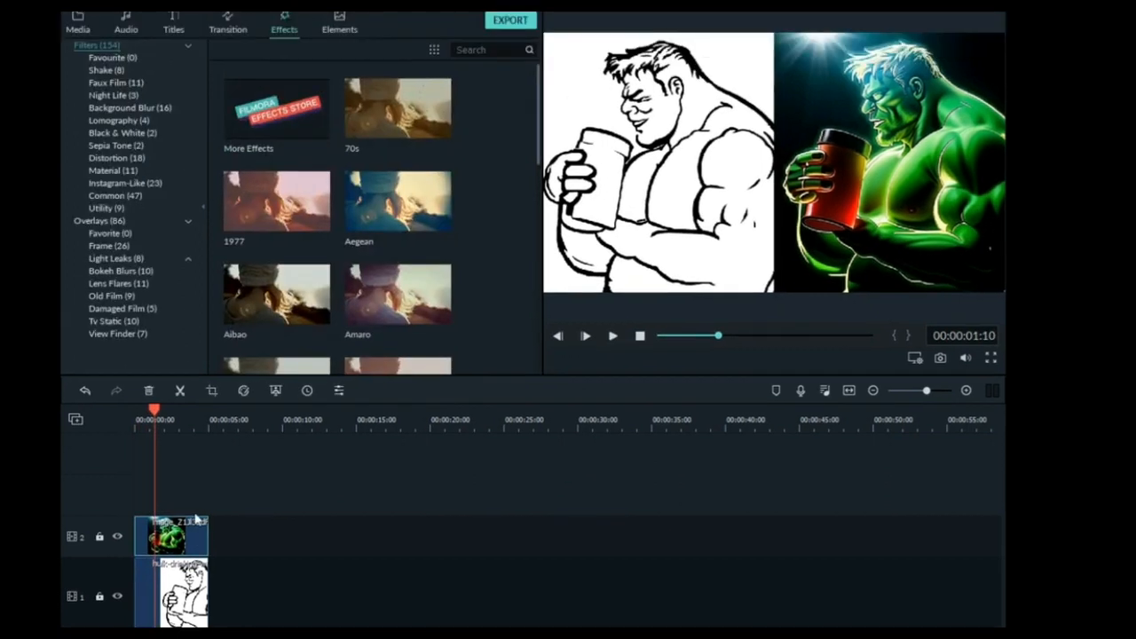
pyautogui.doubleClick(175, 528)
pyautogui.click(214, 16)
pyautogui.doubleClick(236, 225)
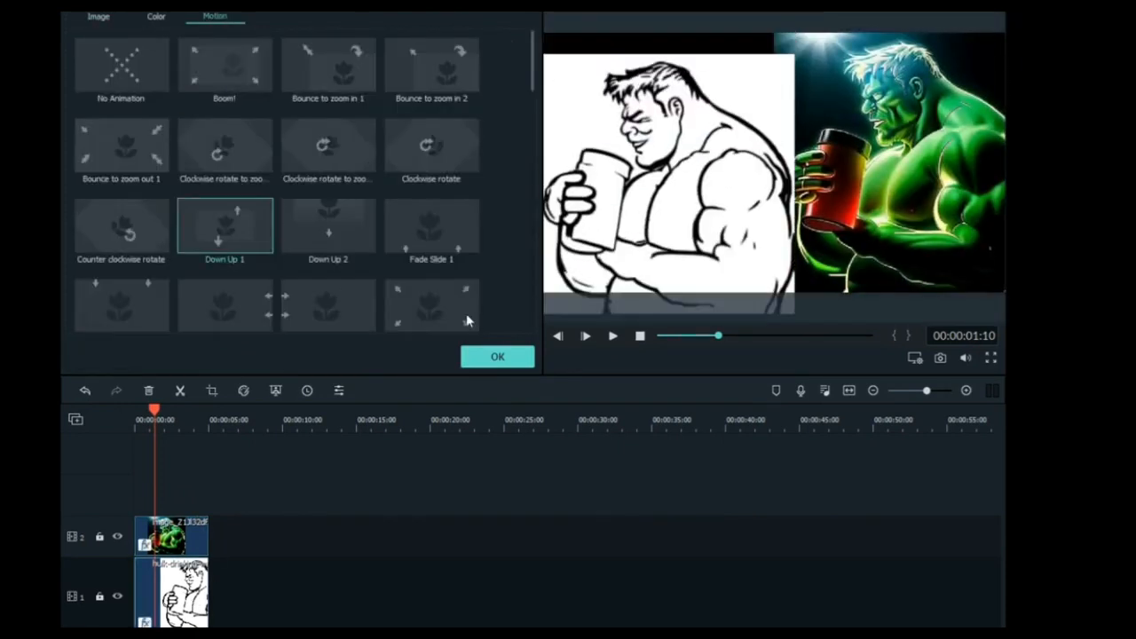
pyautogui.click(497, 356)
pyautogui.click(613, 339)
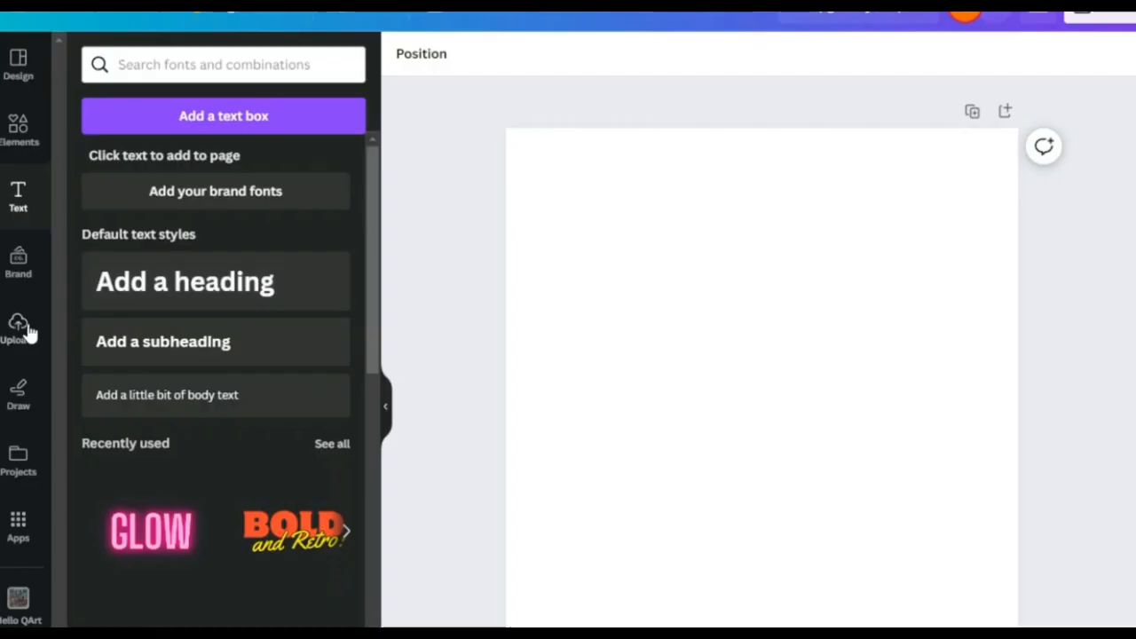
# Switch to Canva and add the green seated hulk with a cup and its matching sketch from the uploads to the page
pyautogui.click(21, 328)
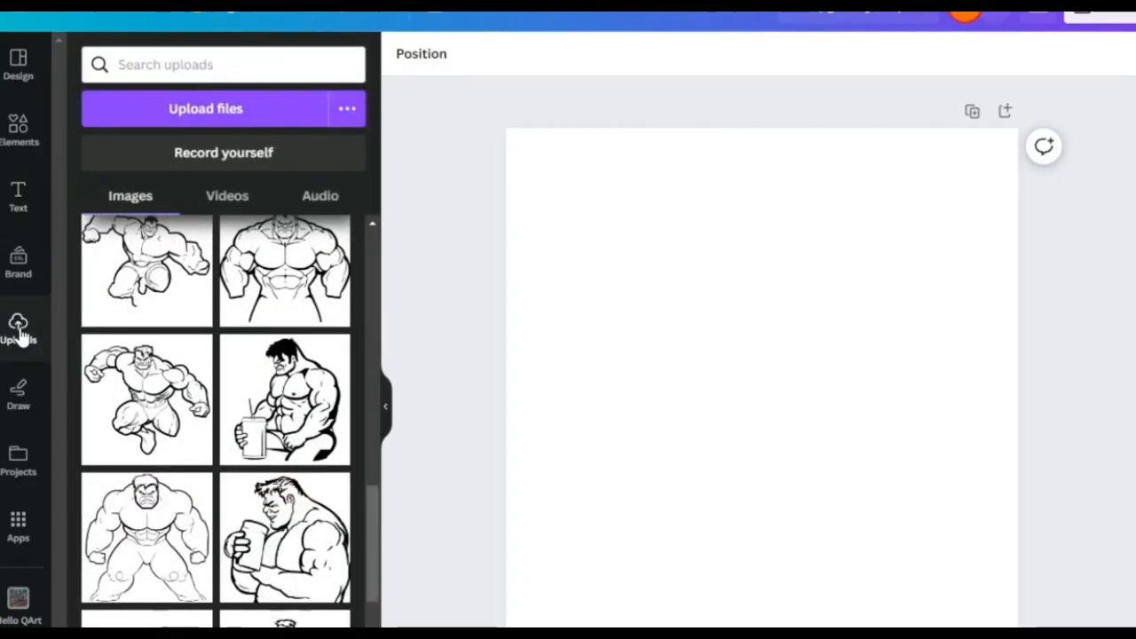
pyautogui.scroll(-1, 264, 295)
pyautogui.scroll(10, 265, 296)
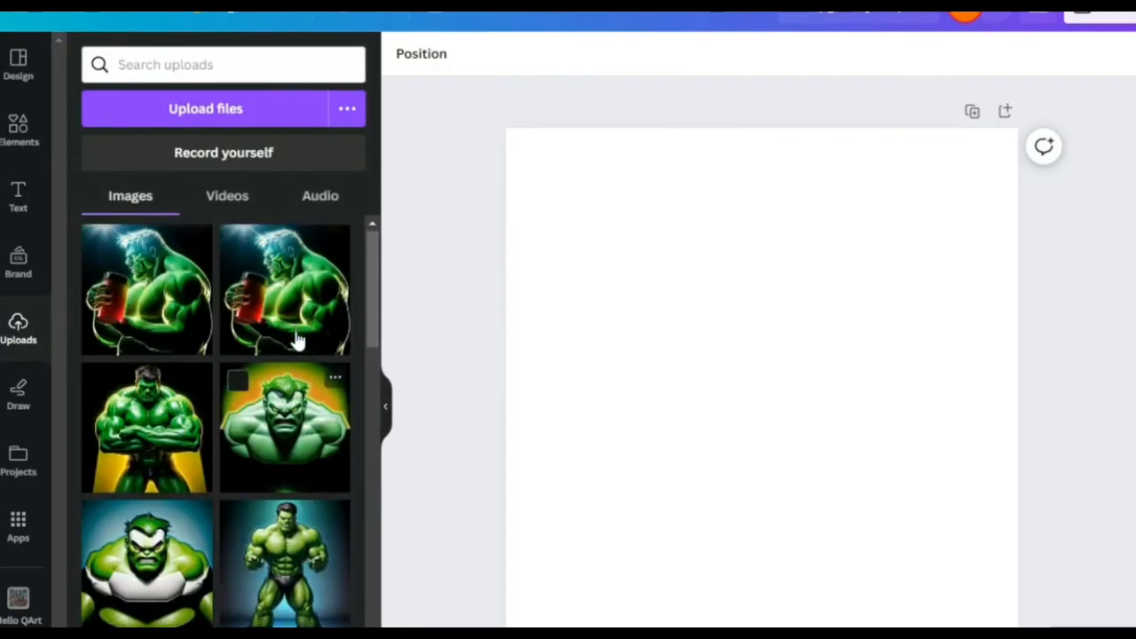
pyautogui.moveTo(284, 426); pyautogui.dragTo(672, 323)
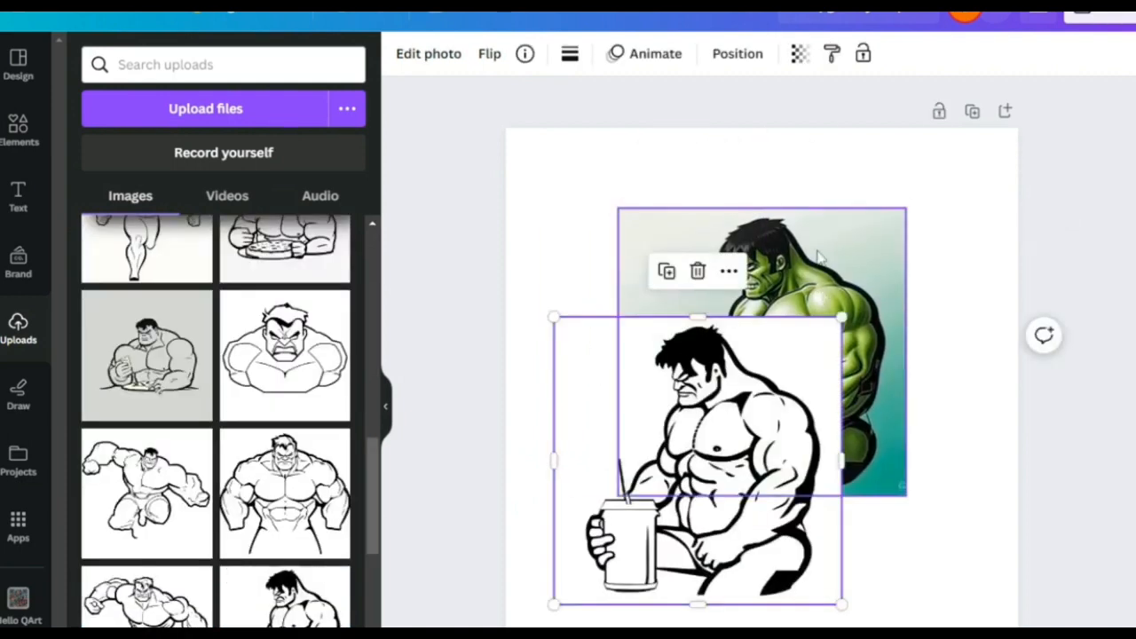
pyautogui.moveTo(818, 242); pyautogui.dragTo(856, 223)
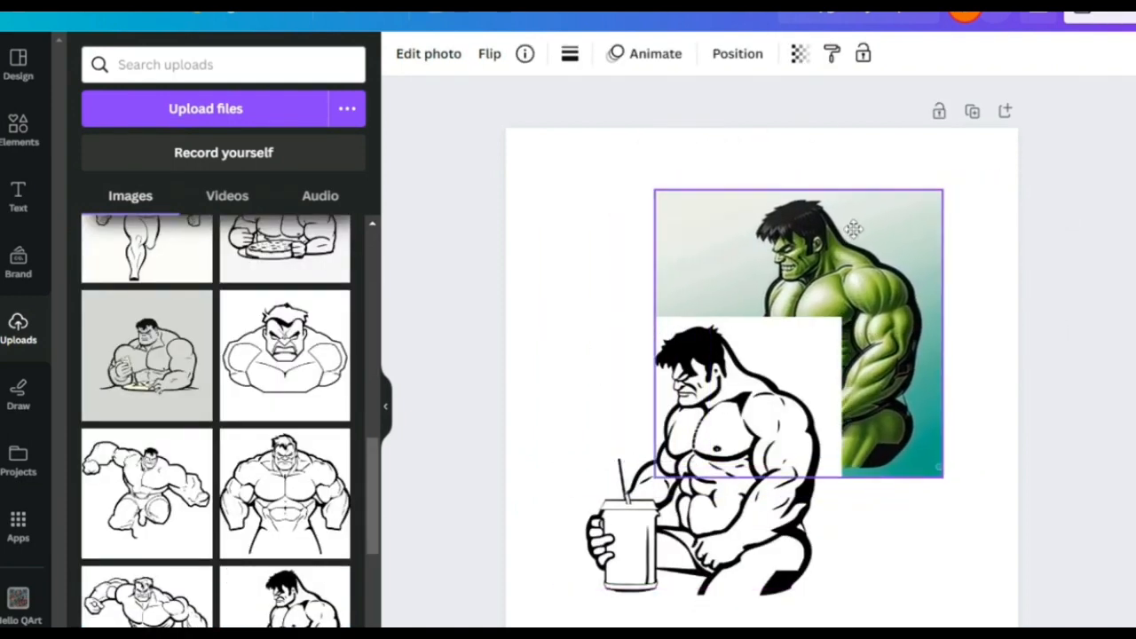
# Set the page background to the gray from the sketch's photo colors
pyautogui.click(634, 230)
pyautogui.click(403, 54)
pyautogui.click(332, 415)
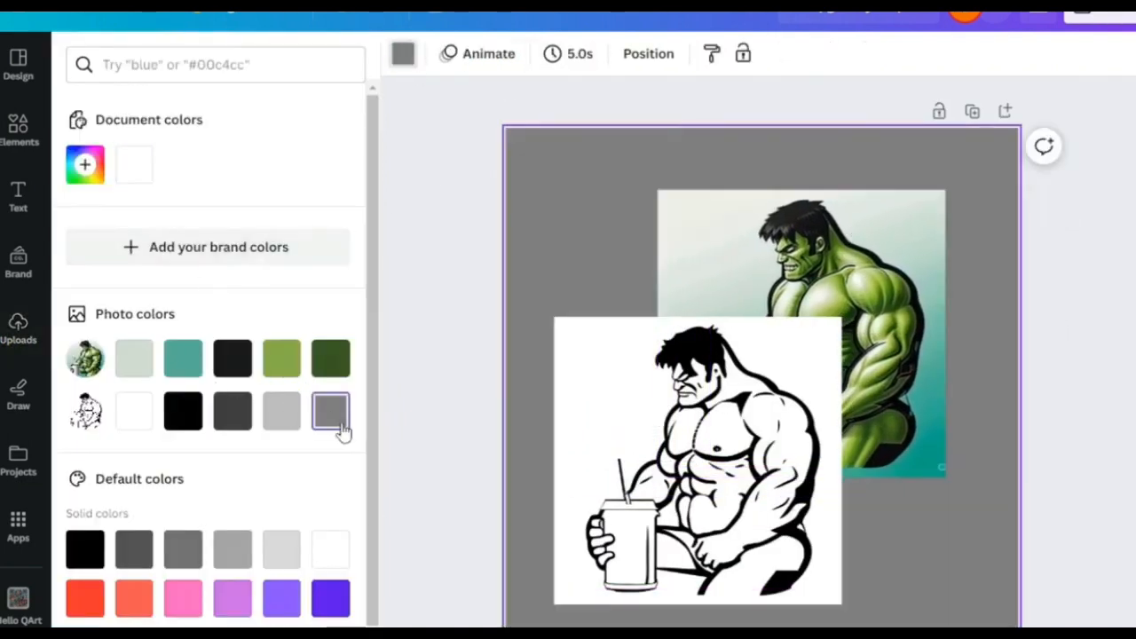
# Shrink the seated hulk sketch and its green version and arrange them side by side along the page's upper edge
pyautogui.click(815, 274)
pyautogui.moveTo(937, 195); pyautogui.dragTo(880, 254)
pyautogui.moveTo(826, 293); pyautogui.dragTo(957, 178)
pyautogui.click(600, 366)
pyautogui.moveTo(551, 318); pyautogui.dragTo(616, 375)
pyautogui.moveTo(773, 511); pyautogui.dragTo(693, 280)
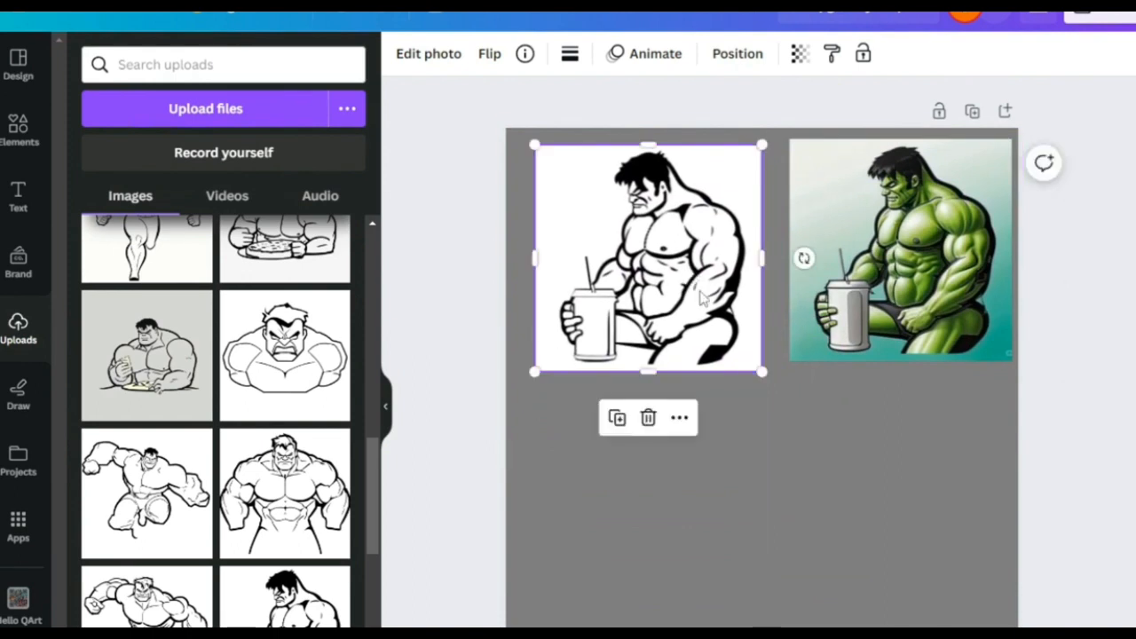
# Add the front-facing muscular hulk sketch, shrink it and place it directly below the seated sketch
pyautogui.click(284, 492)
pyautogui.moveTo(777, 312); pyautogui.dragTo(752, 344)
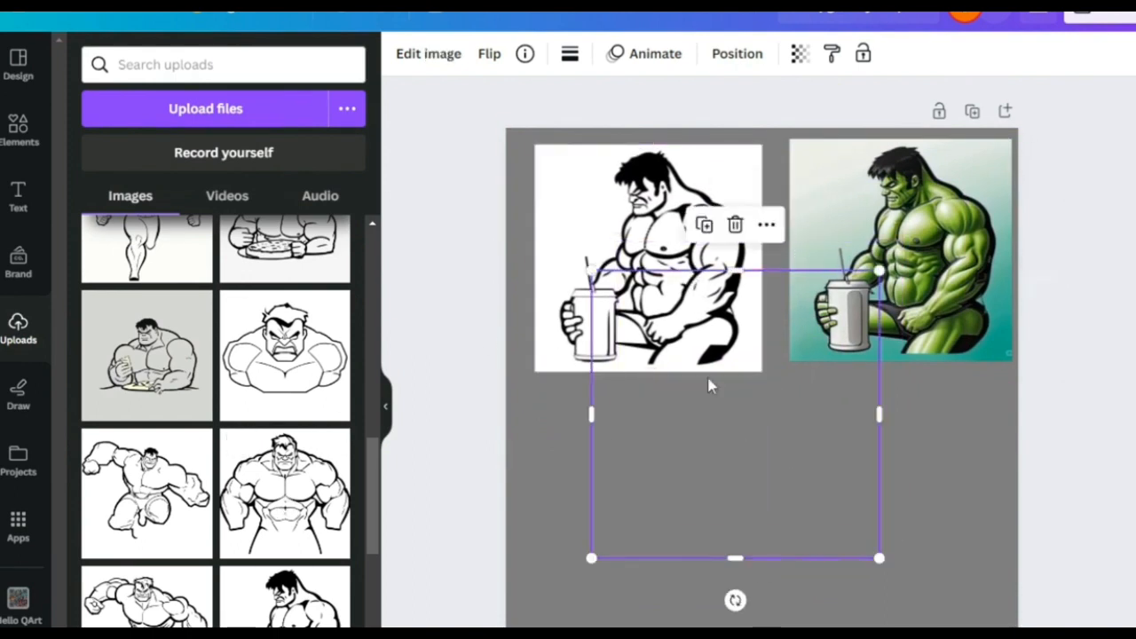
pyautogui.moveTo(592, 272); pyautogui.dragTo(694, 373)
pyautogui.moveTo(806, 461); pyautogui.dragTo(669, 498)
pyautogui.moveTo(747, 409); pyautogui.dragTo(787, 373)
pyautogui.moveTo(703, 455); pyautogui.dragTo(684, 473)
# Add the standing green hulk on a blue background, shrink it and place it beneath the green seated hulk
pyautogui.scroll(6, 279, 406)
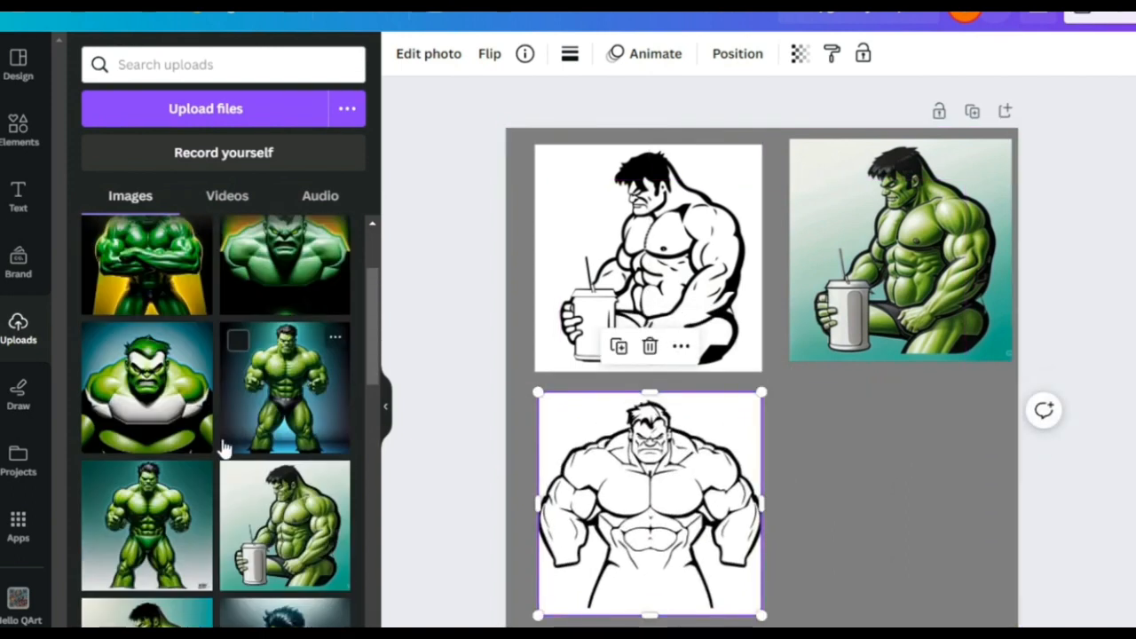
pyautogui.click(286, 401)
pyautogui.moveTo(808, 452); pyautogui.dragTo(940, 584)
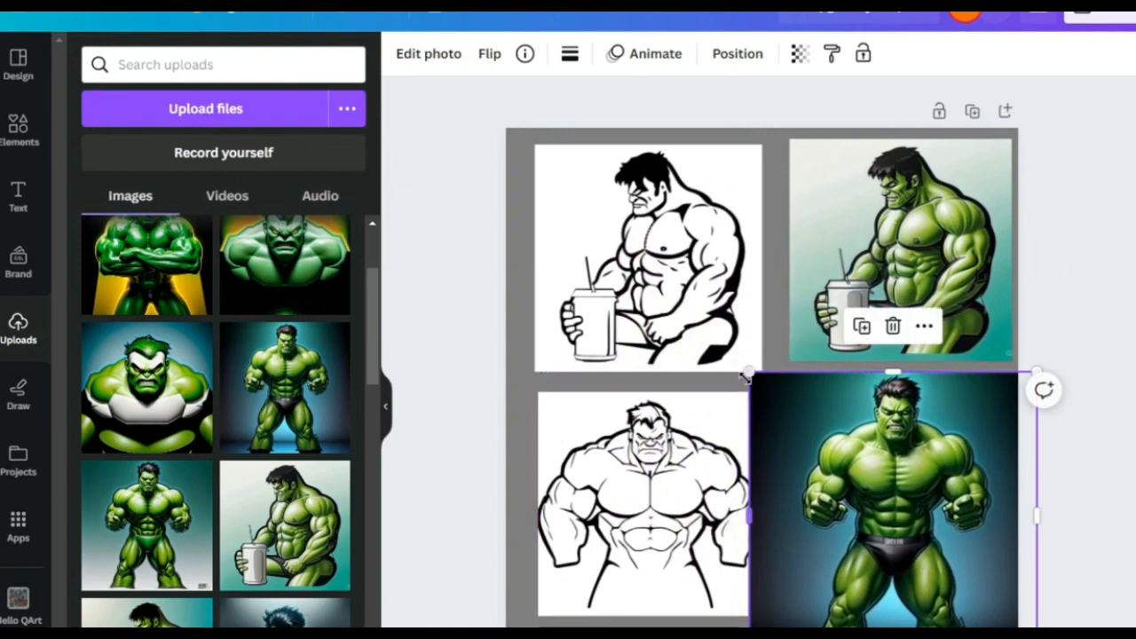
pyautogui.moveTo(746, 375); pyautogui.dragTo(794, 414)
pyautogui.moveTo(832, 483); pyautogui.dragTo(802, 455)
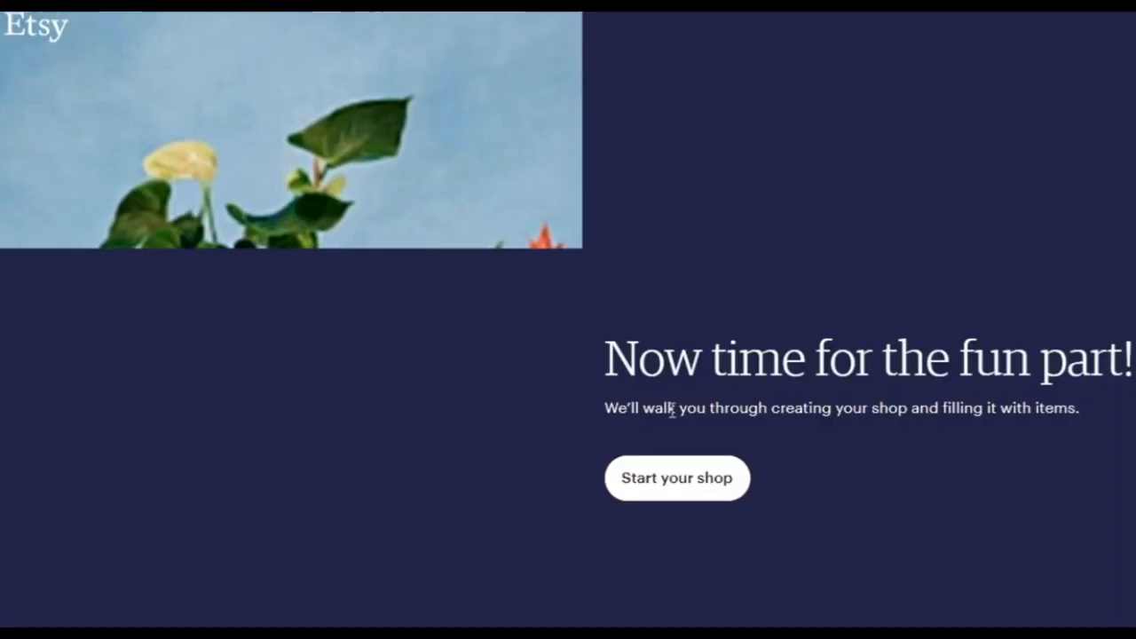
# Start the shop on Etsy, then reposition the listing's primary image in its thumbnail and save the adjustment
pyautogui.click(675, 484)
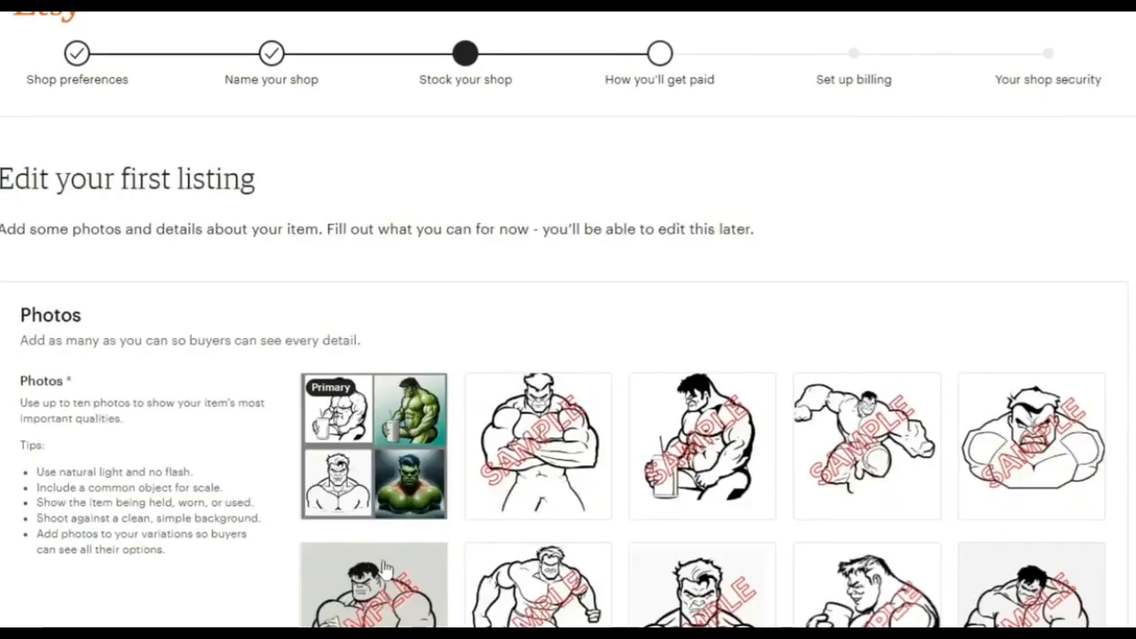
pyautogui.scroll(-3, 569, 355)
pyautogui.click(527, 499)
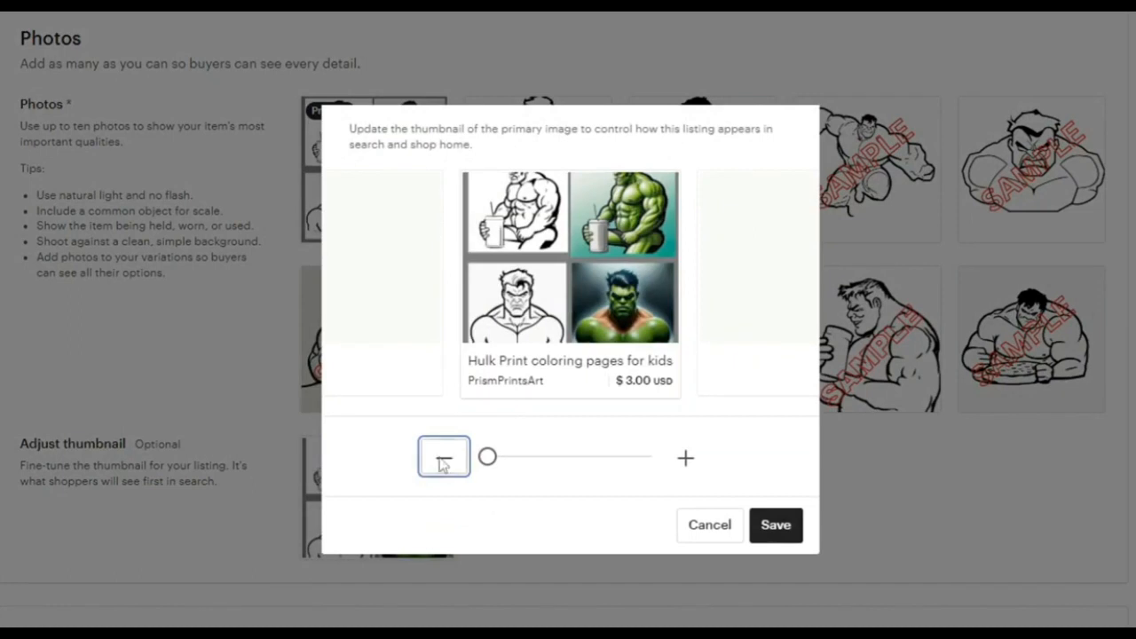
pyautogui.moveTo(543, 252); pyautogui.dragTo(543, 266)
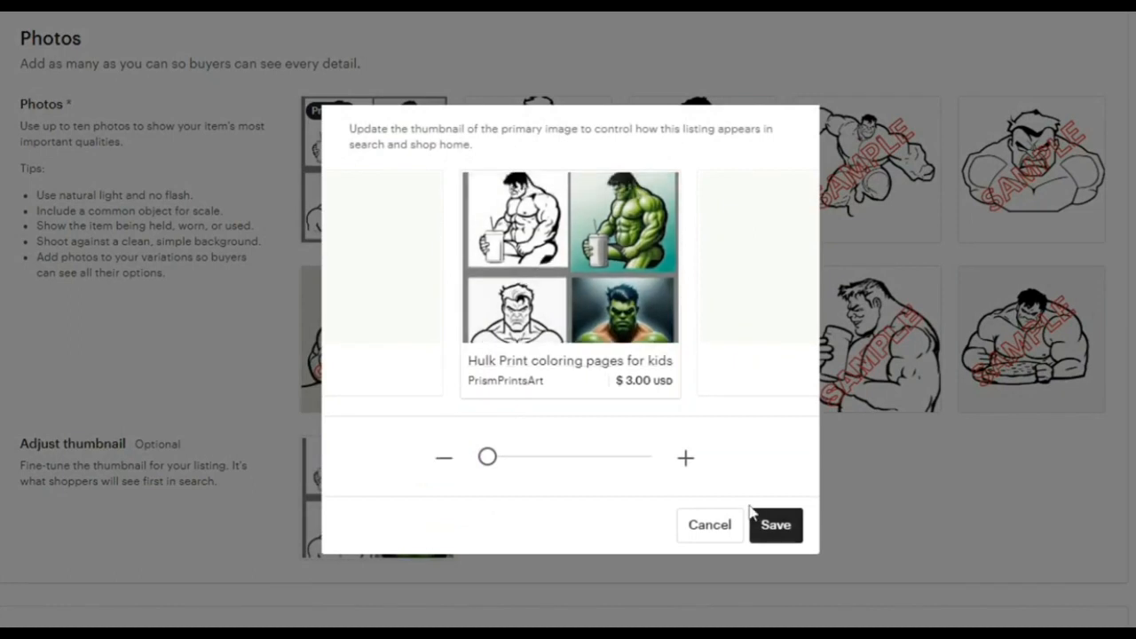
pyautogui.click(775, 525)
# Copy "HULK PRINTcoloring pages for kids" from the Notepad note and paste it as the listing title
pyautogui.scroll(-3, 751, 538)
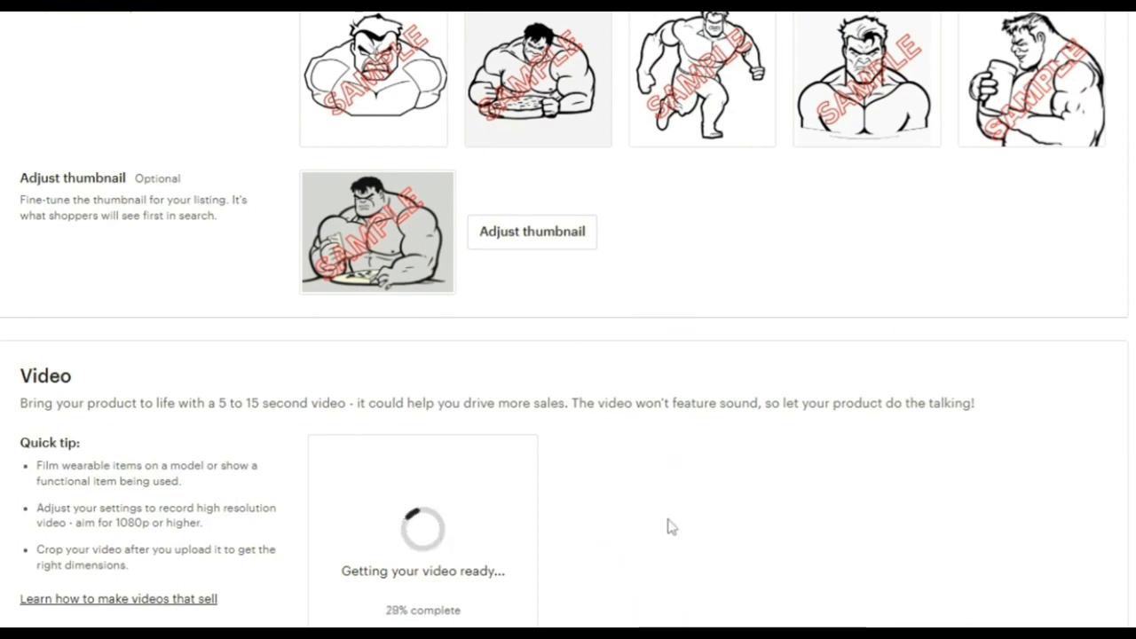
pyautogui.scroll(-10, 672, 525)
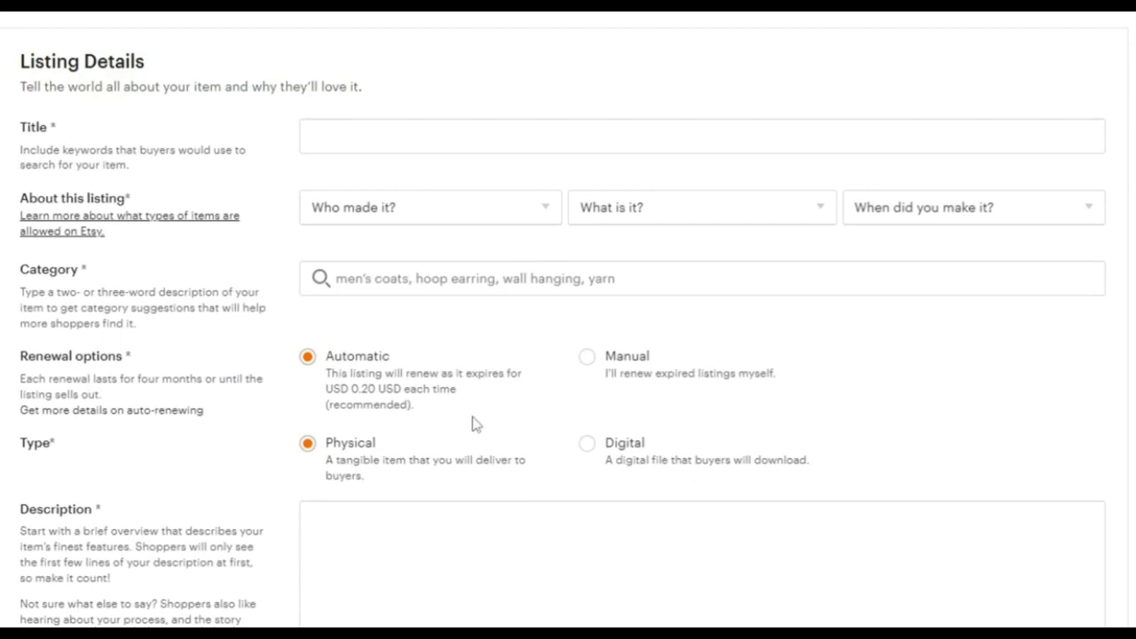
pyautogui.click(753, 633)
pyautogui.rightClick(560, 478)
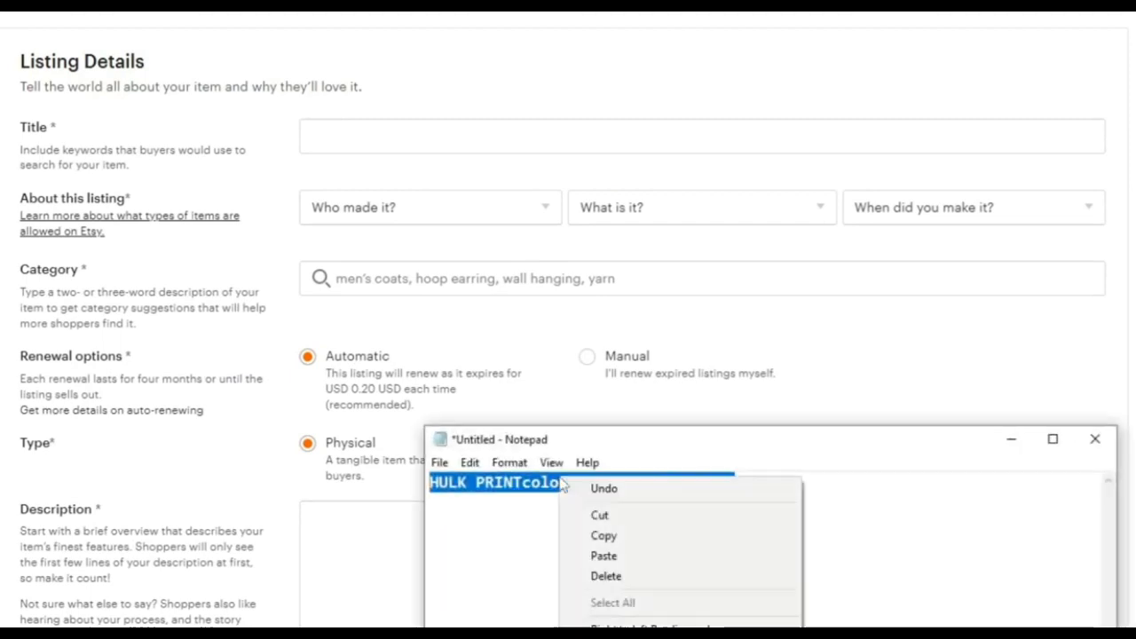
pyautogui.click(604, 535)
pyautogui.click(329, 145)
pyautogui.rightClick(329, 145)
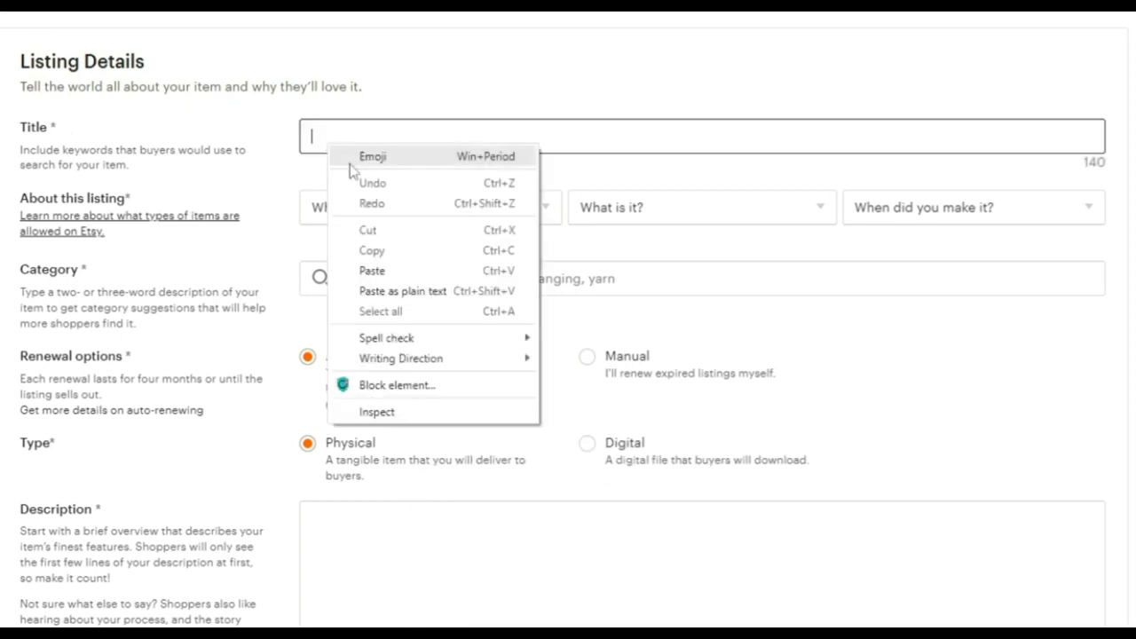
pyautogui.click(371, 275)
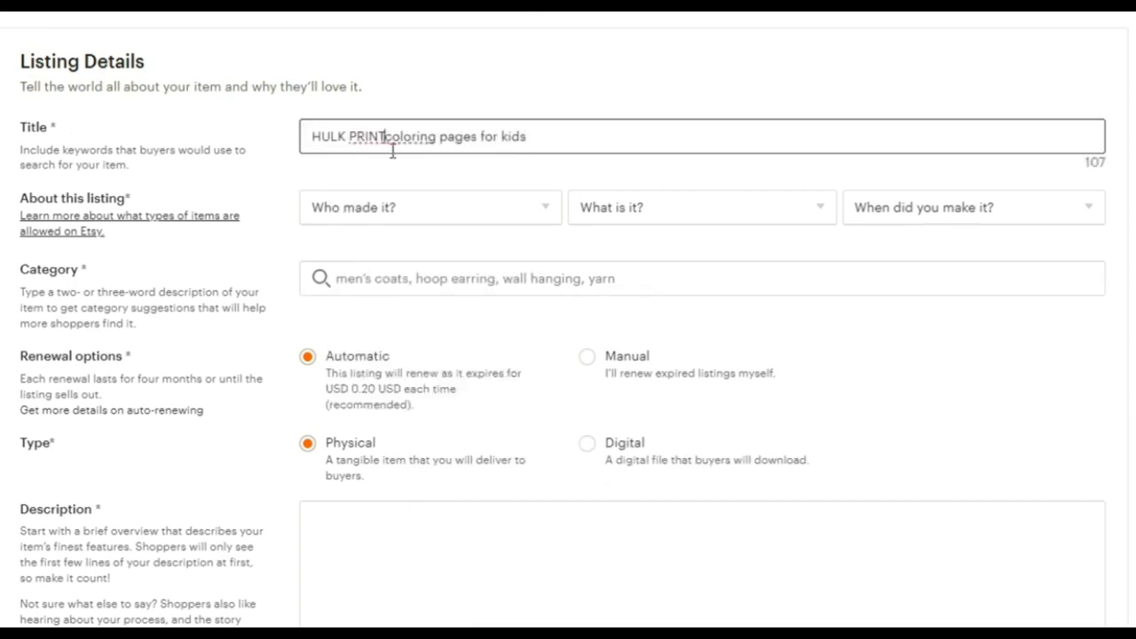
# Separate "coloring" with a space in the title and begin replacing "HULK PRINT" with "Hulk" in mixed case
pyautogui.moveTo(385, 135); pyautogui.dragTo(271, 148)
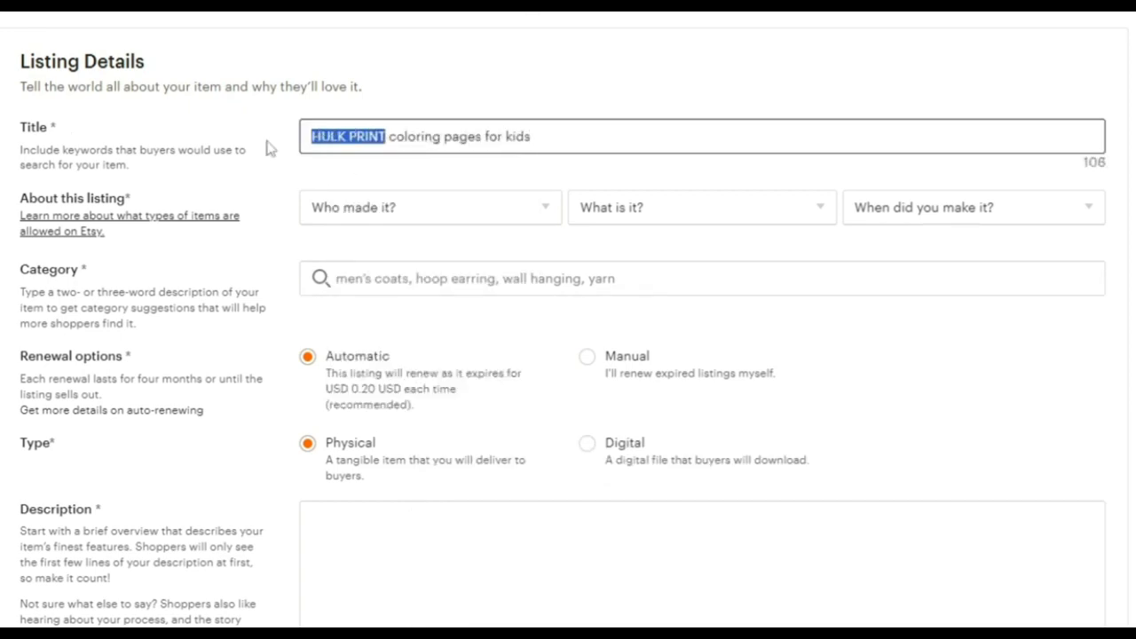
pyautogui.write('HUL')
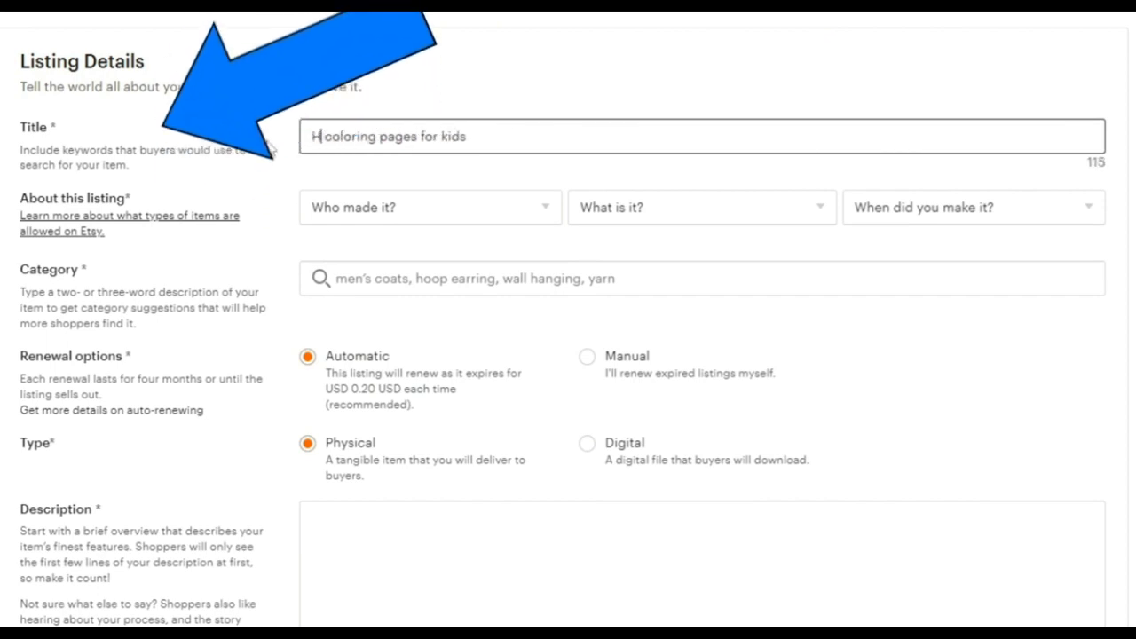
pyautogui.write('ulk')
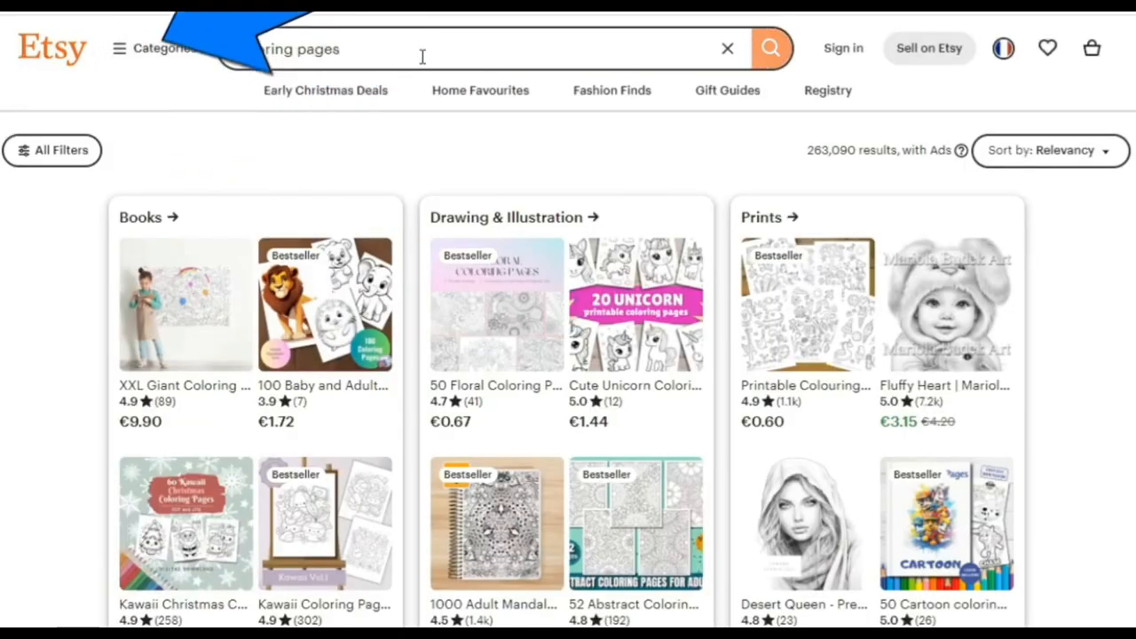
# Replace the Etsy shopper search "coloring pages" with "HULK" and search the suggested phrase "hulk print"
pyautogui.click(417, 56)
pyautogui.press('BackSpace')
pyautogui.press('BackSpace')
pyautogui.press('BackSpace')
pyautogui.press('BackSpace')
pyautogui.press('BackSpace')
pyautogui.press('BackSpace')
pyautogui.press('BackSpace')
pyautogui.press('BackSpace')
pyautogui.press('BackSpace')
pyautogui.press('BackSpace')
pyautogui.press('BackSpace')
pyautogui.press('BackSpace')
pyautogui.press('BackSpace')
pyautogui.press('BackSpace')
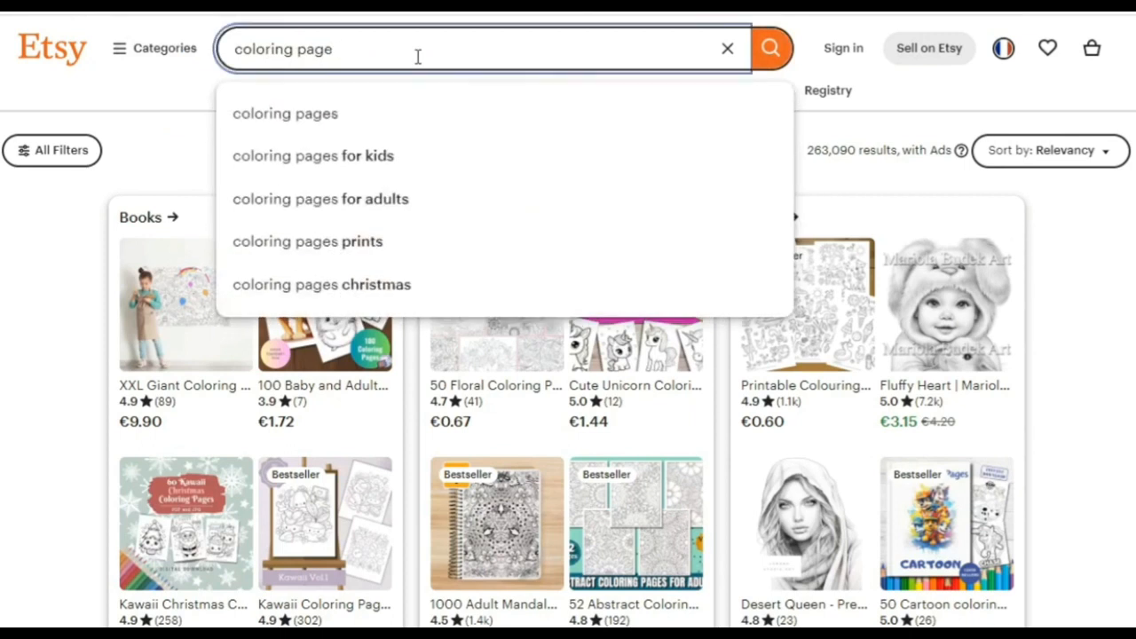
pyautogui.write('HULK')
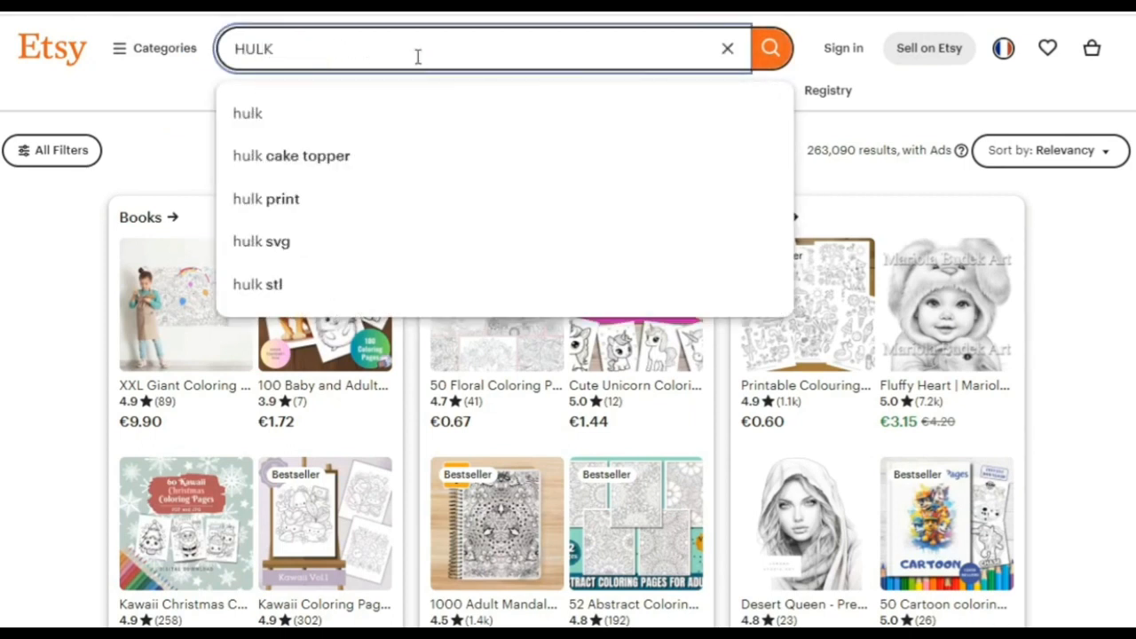
pyautogui.click(284, 214)
# Replace the Etsy shopper search with "COLORING" and search the suggested phrase "coloring pages for kids"
pyautogui.click(315, 52)
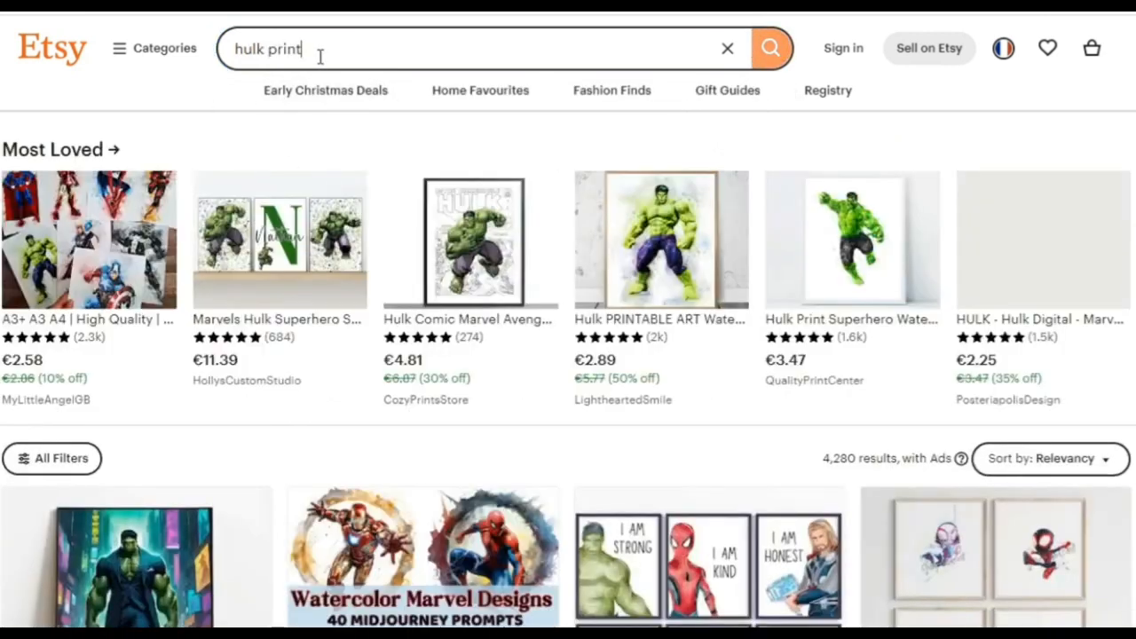
pyautogui.moveTo(303, 52); pyautogui.dragTo(230, 57)
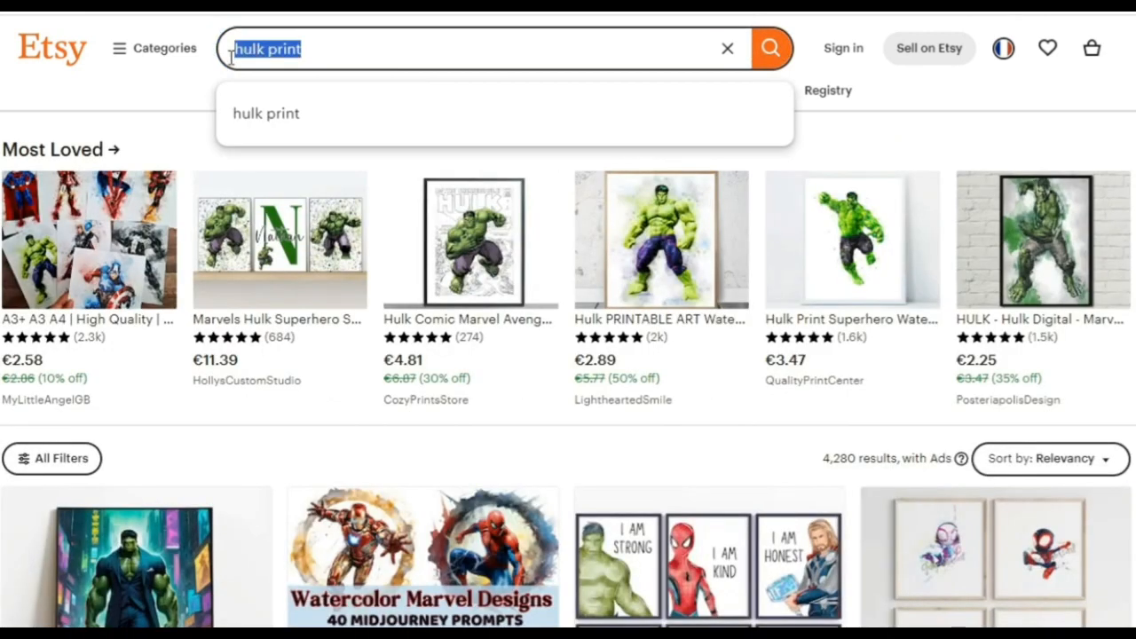
pyautogui.click(728, 50)
pyautogui.write('coLOR')
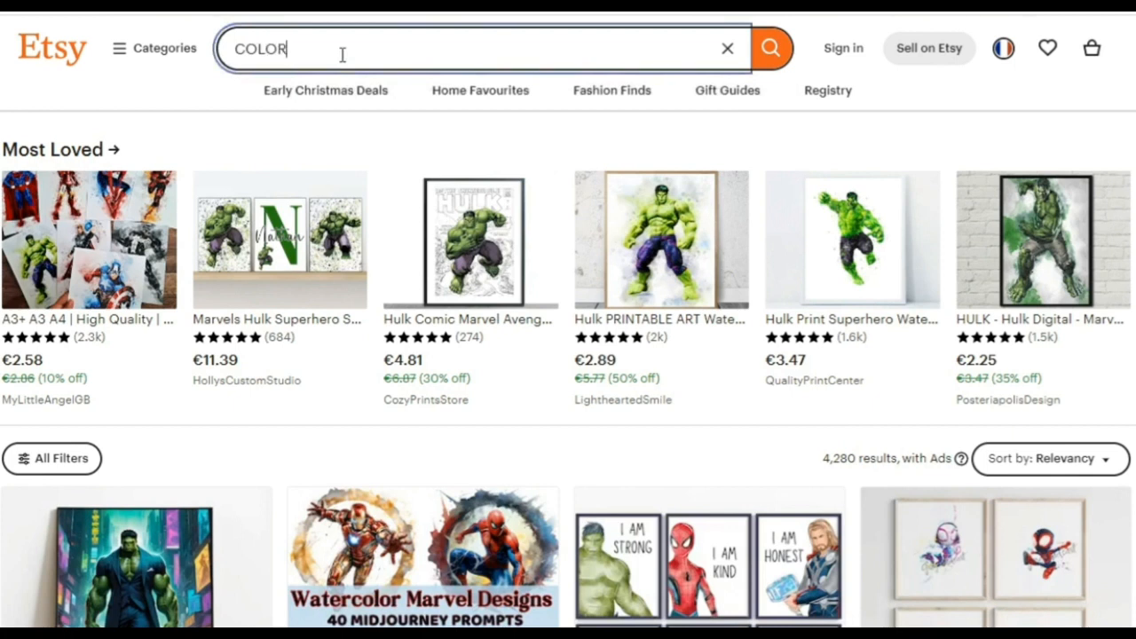
pyautogui.write('ING')
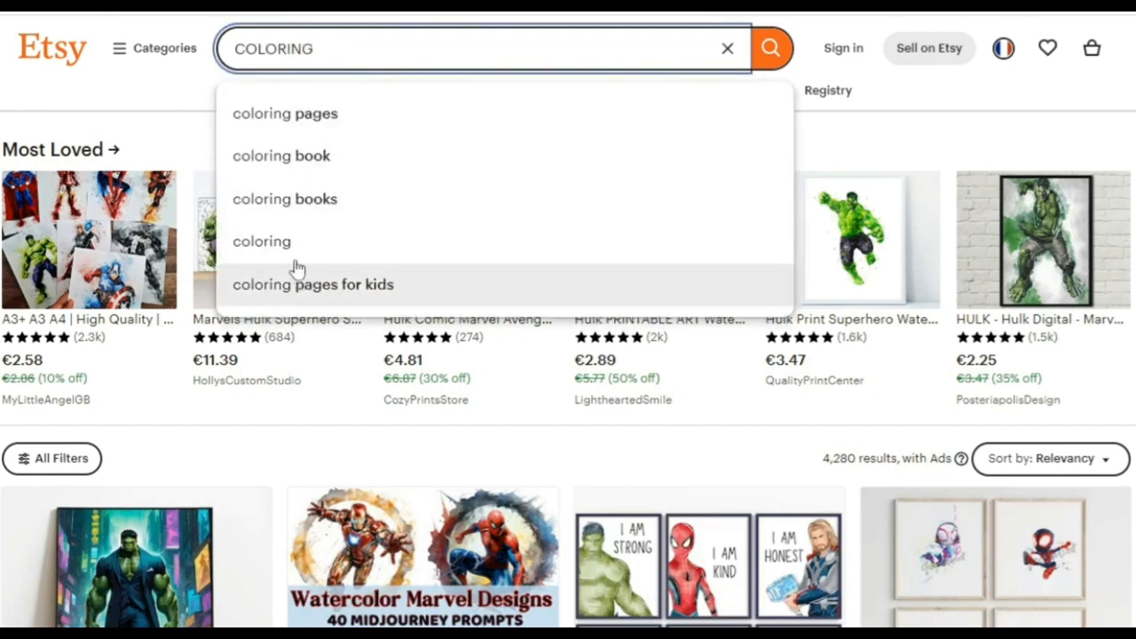
pyautogui.click(266, 297)
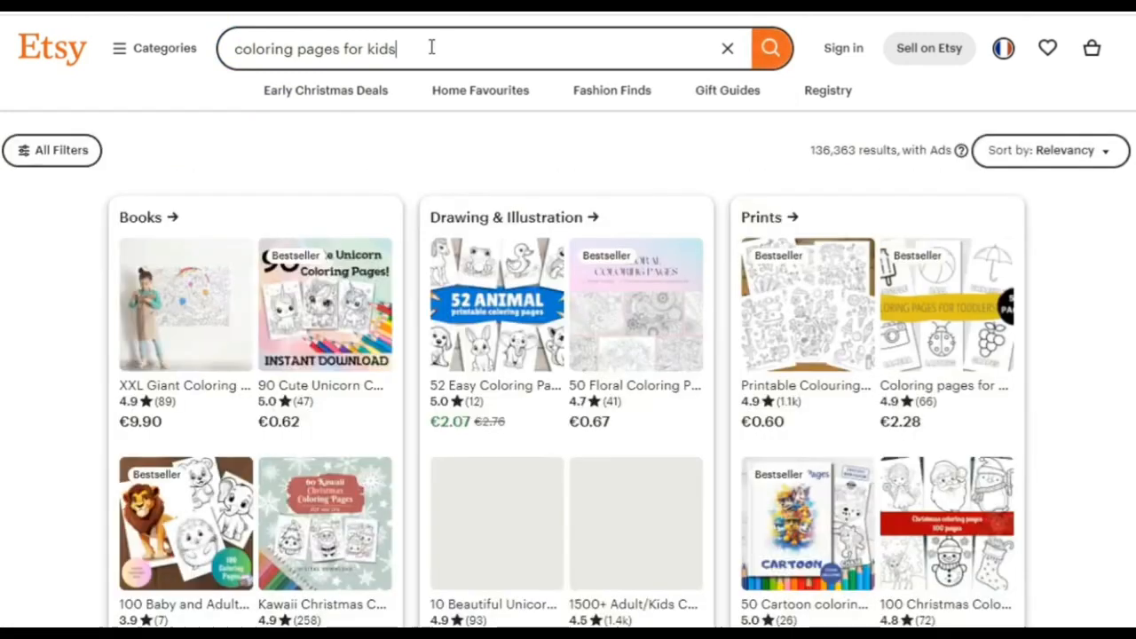
# Copy "coloring pages for kids" from the shopper search and complete the listing title as "Hulk Print coloring pages for kids"
pyautogui.click(431, 47)
pyautogui.tripleClick(297, 48)
pyautogui.rightClick(247, 49)
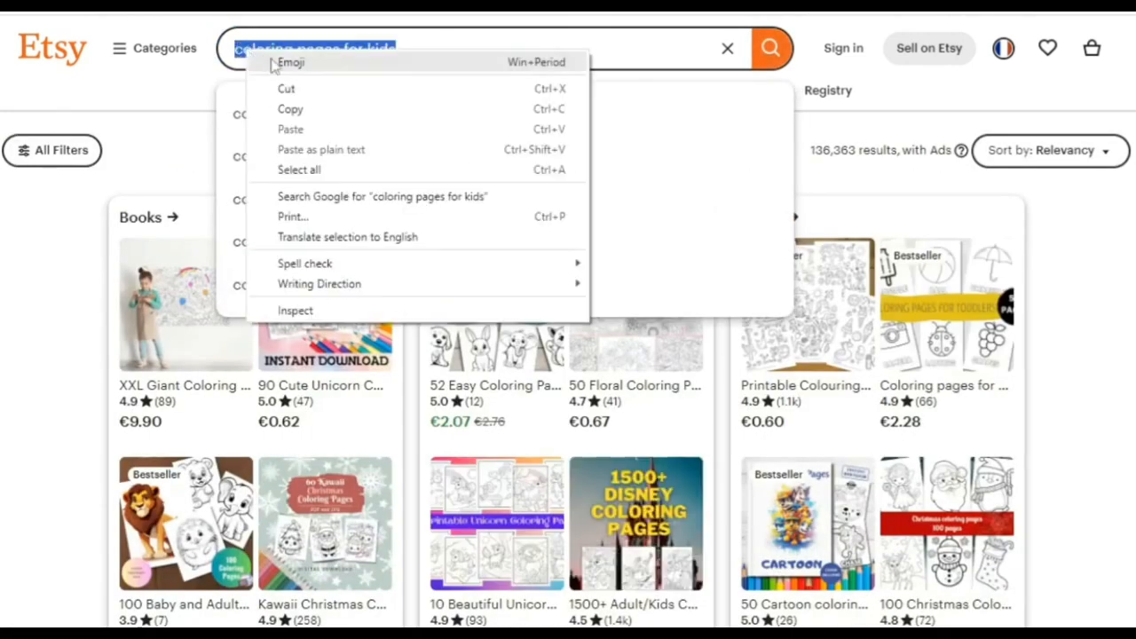
pyautogui.click(296, 110)
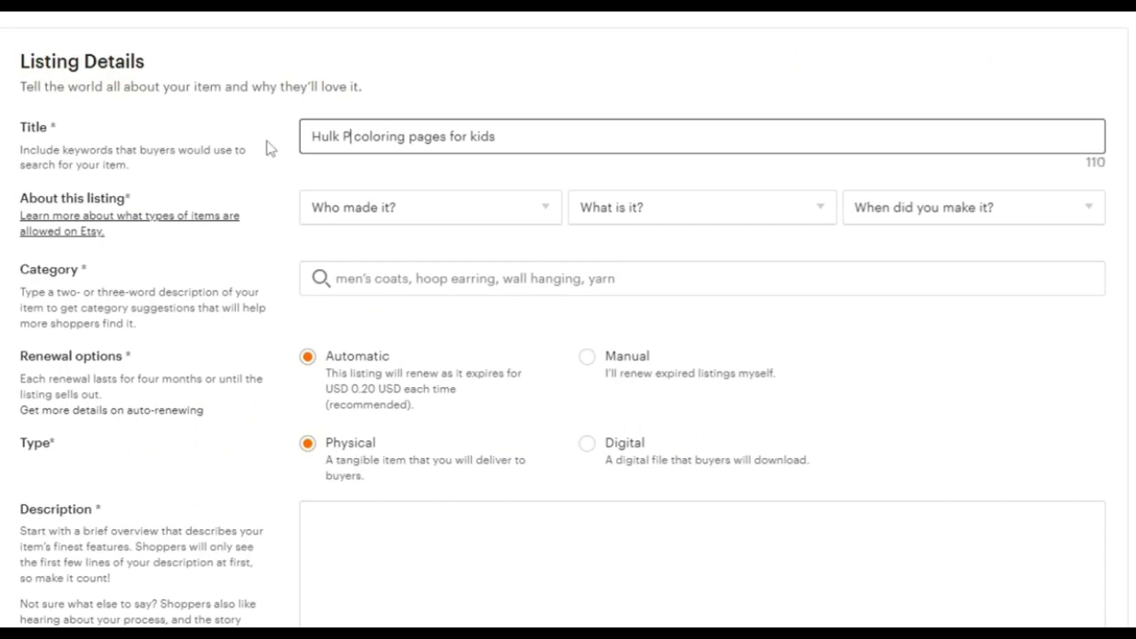
pyautogui.write('rint  coloring pages for kids')
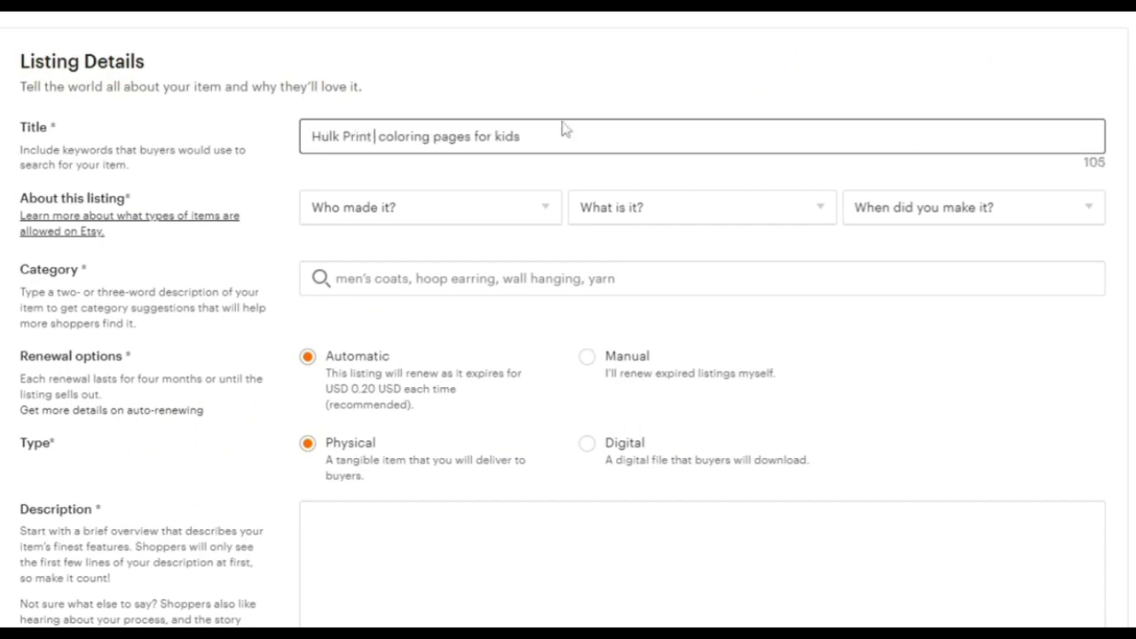
pyautogui.press('BackSpace')
# Describe the listing as made by "I did", "A finished product", and made in "2020 - 2023"
pyautogui.click(409, 212)
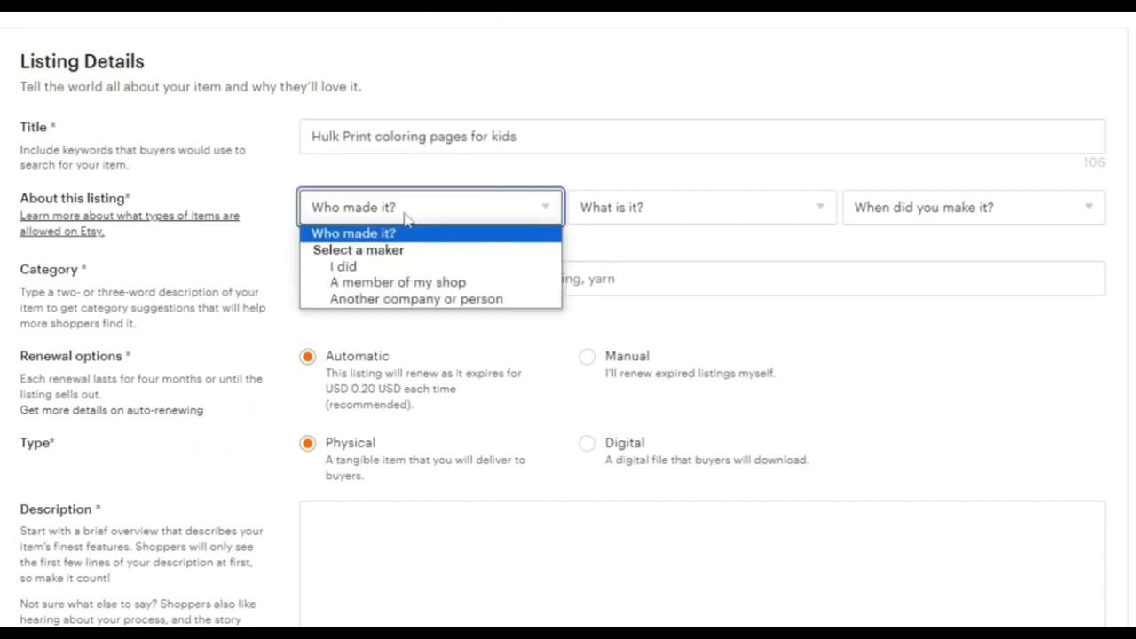
pyautogui.click(367, 263)
pyautogui.click(613, 211)
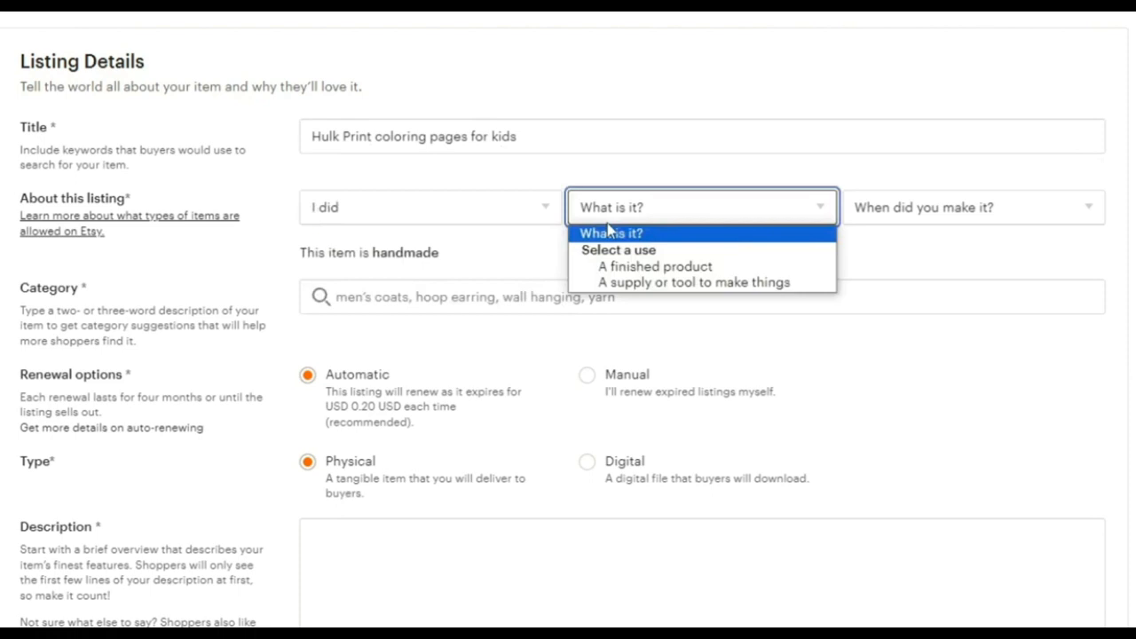
pyautogui.click(615, 271)
pyautogui.click(938, 220)
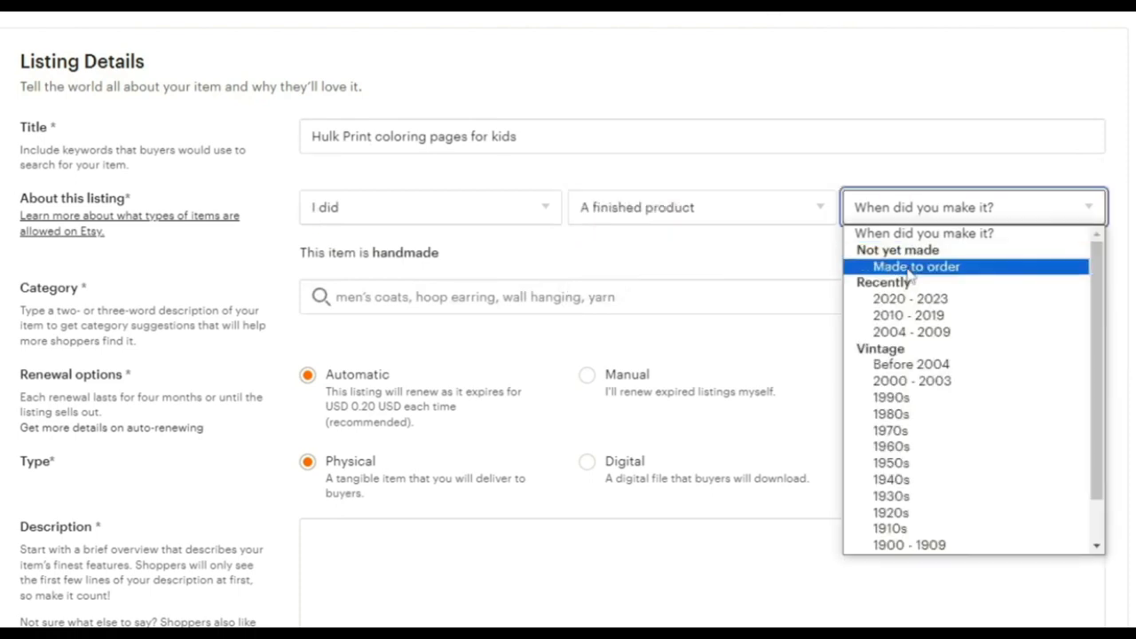
pyautogui.click(900, 306)
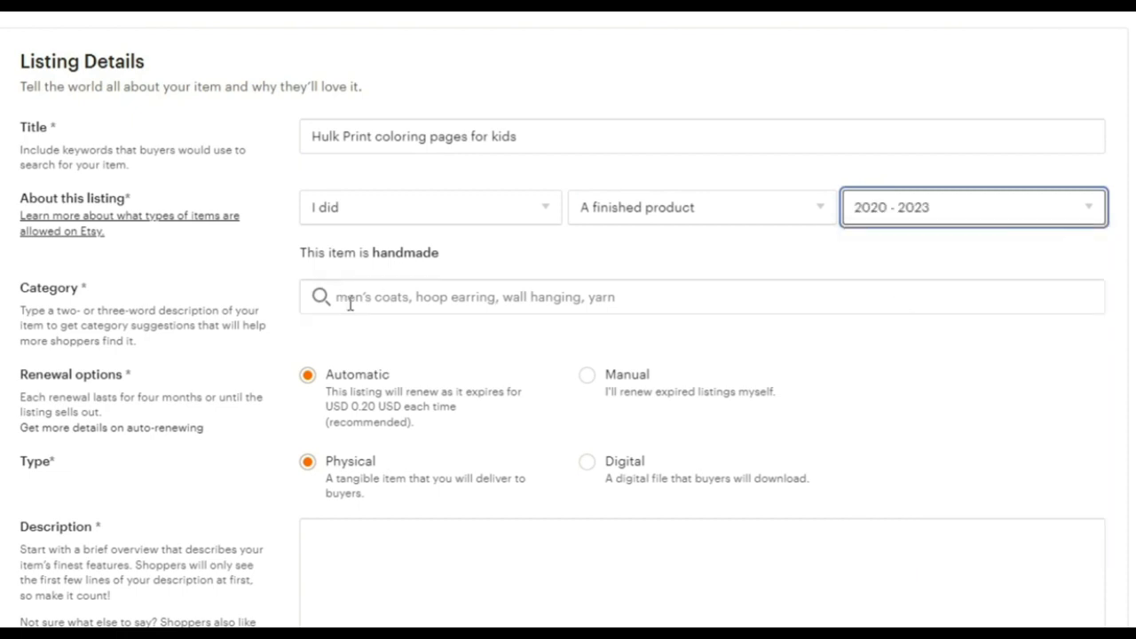
# Search the listing categories for "book" and assign Children's Books
pyautogui.click(387, 302)
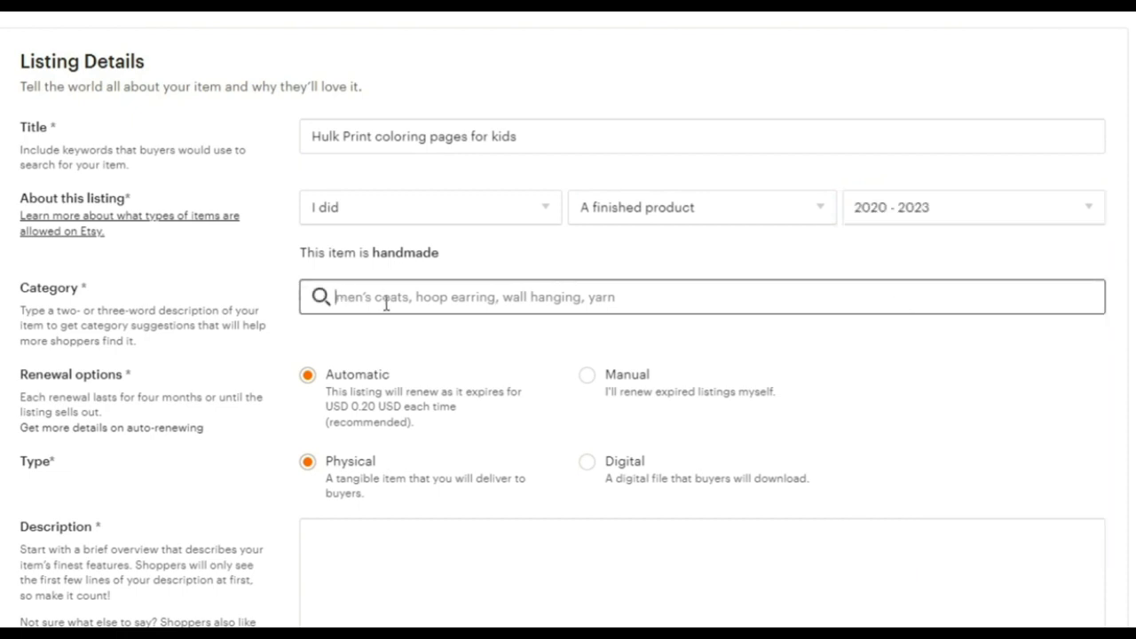
pyautogui.write('book')
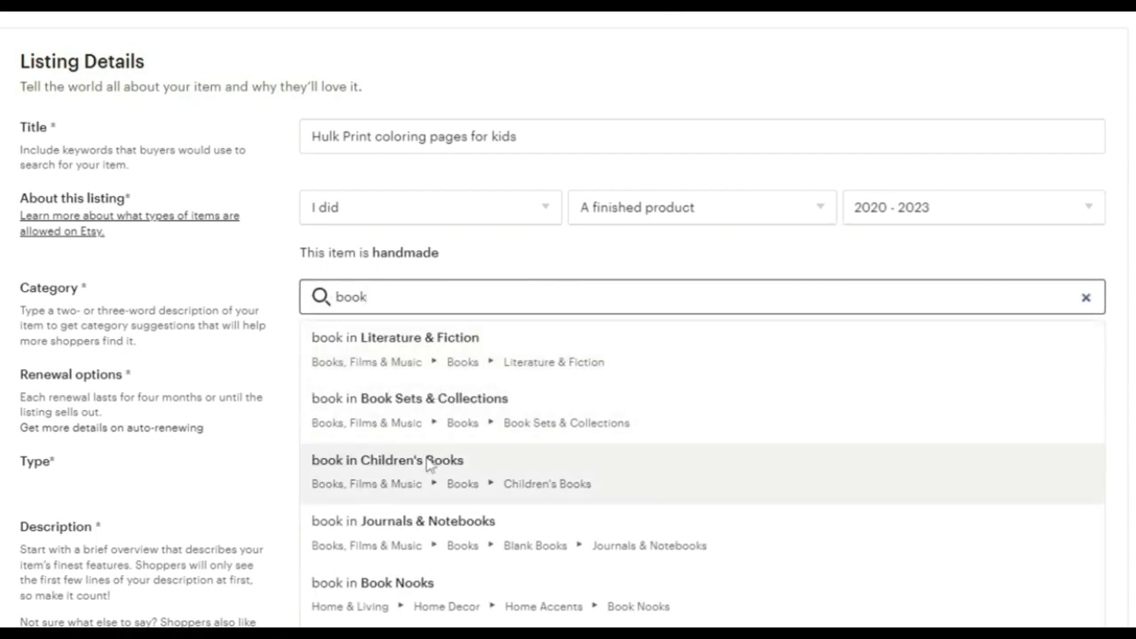
pyautogui.click(429, 465)
# Look through the occasion options and set the listing's occasion to "Back to school"
pyautogui.scroll(-3, 340, 347)
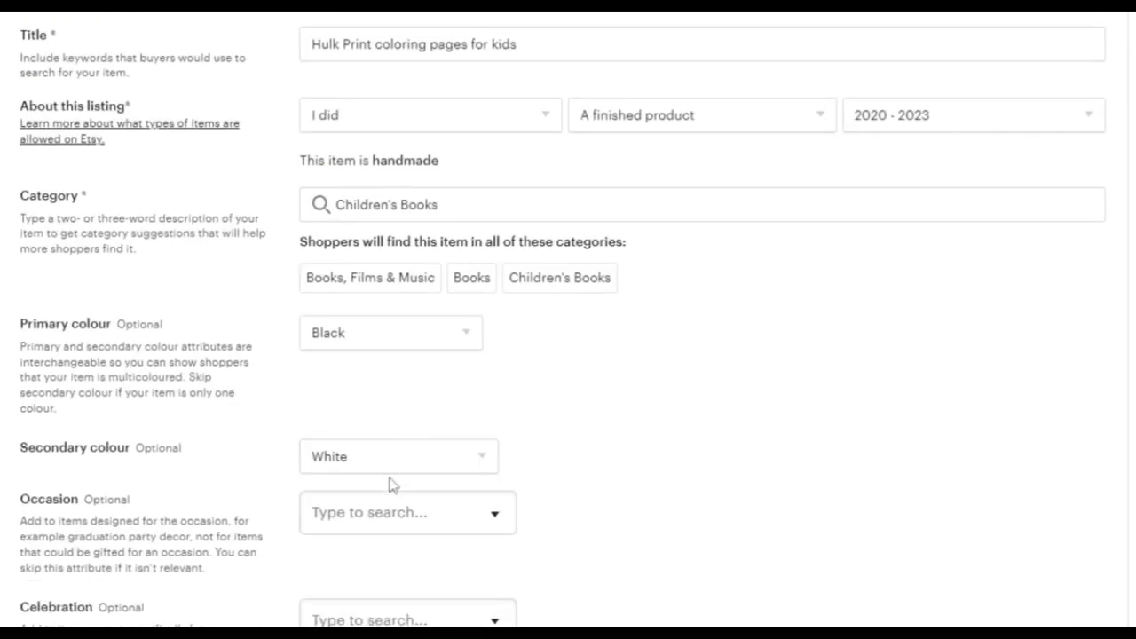
pyautogui.scroll(-2, 393, 485)
pyautogui.click(408, 327)
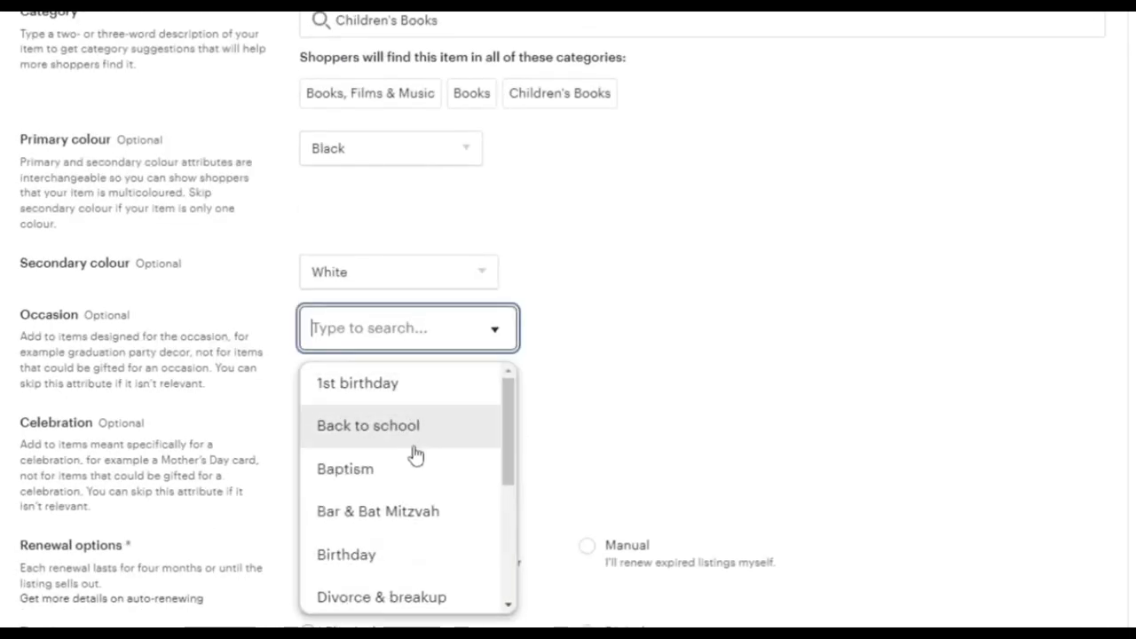
pyautogui.scroll(-2, 430, 444)
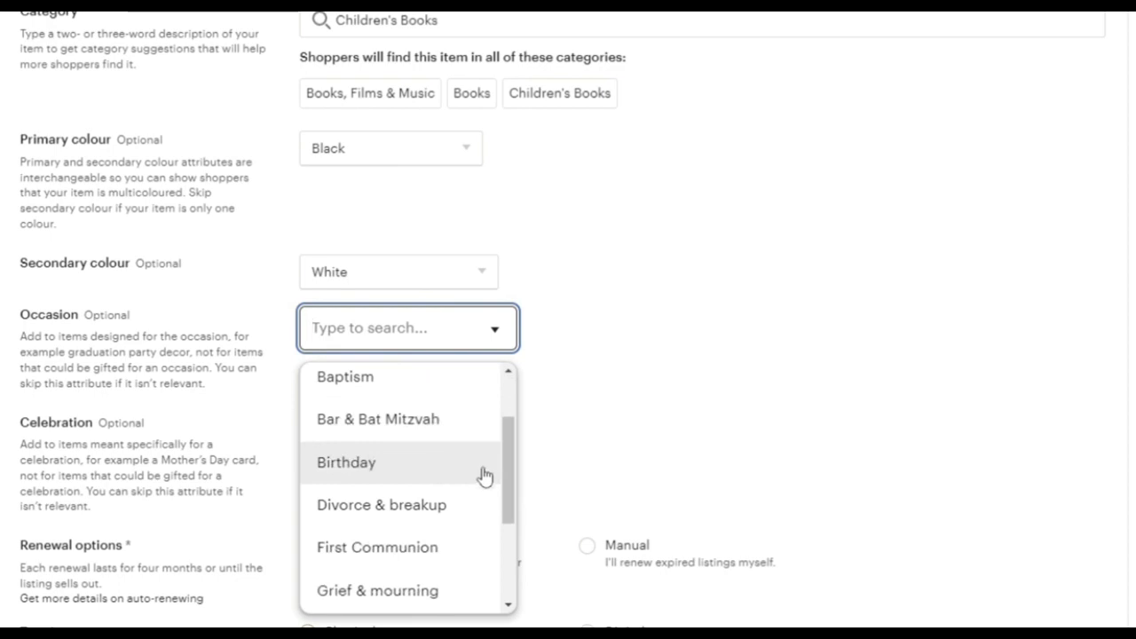
pyautogui.scroll(-2, 463, 513)
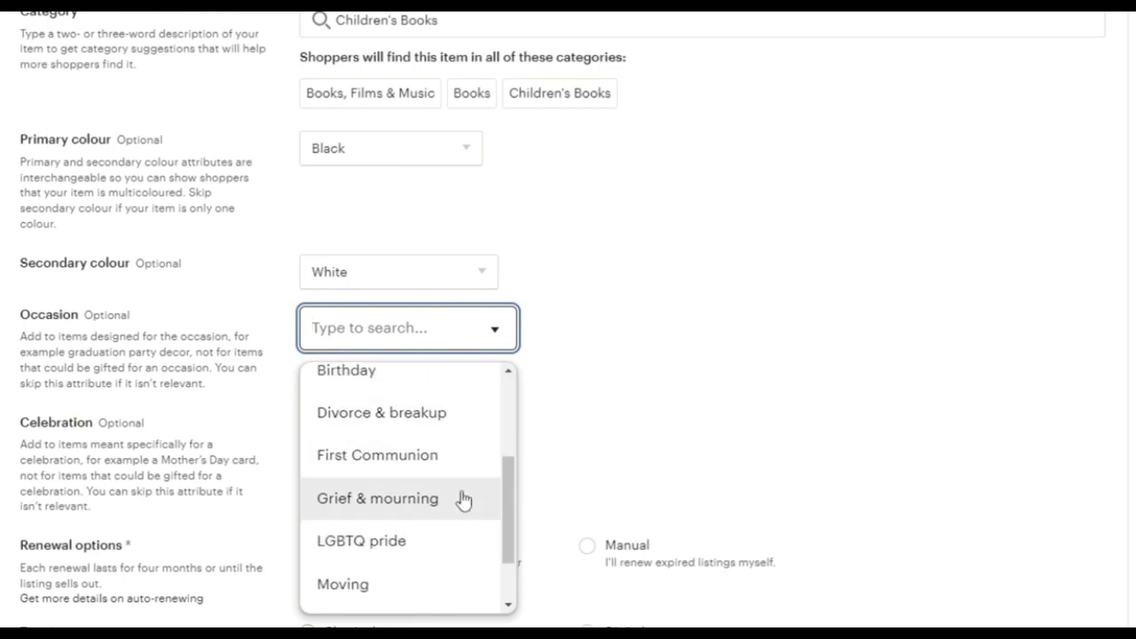
pyautogui.scroll(-5, 464, 502)
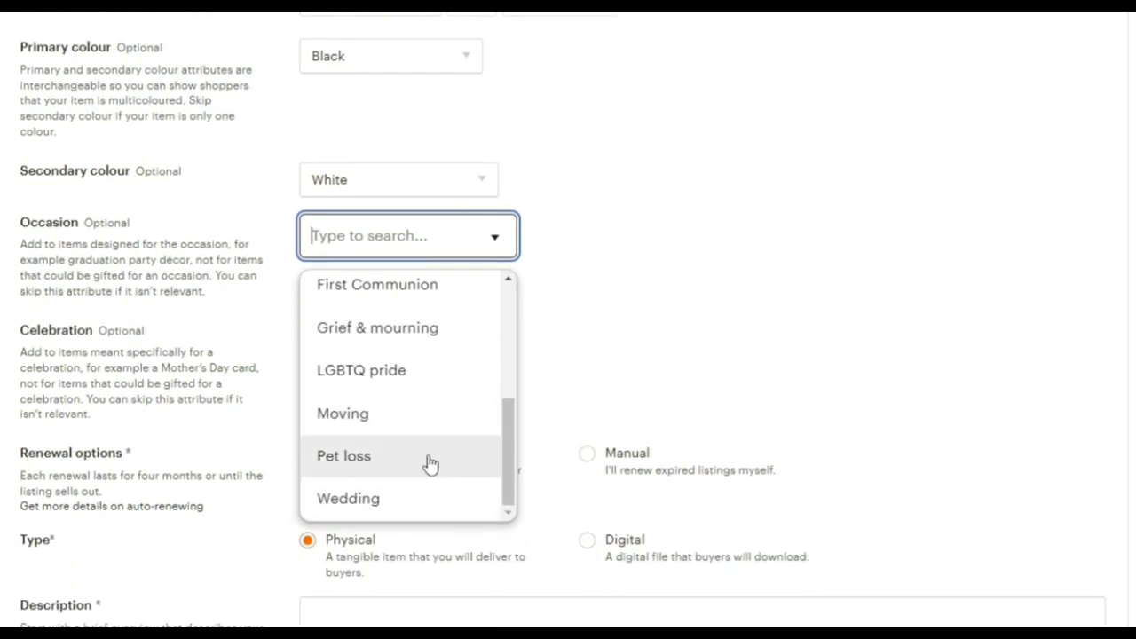
pyautogui.scroll(4, 430, 463)
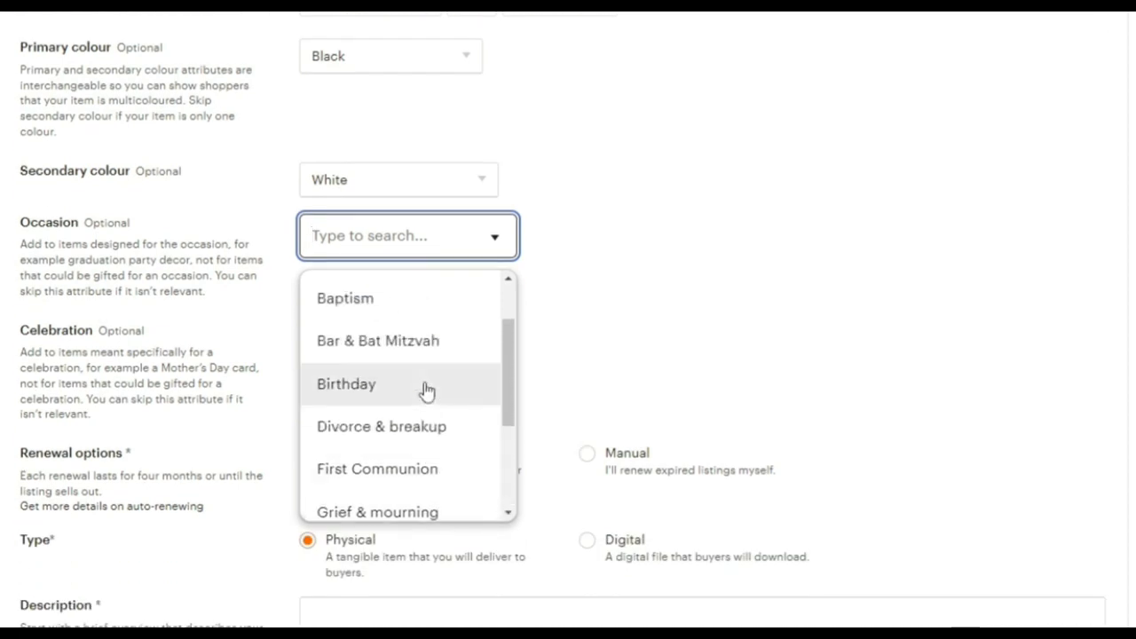
pyautogui.scroll(2, 463, 359)
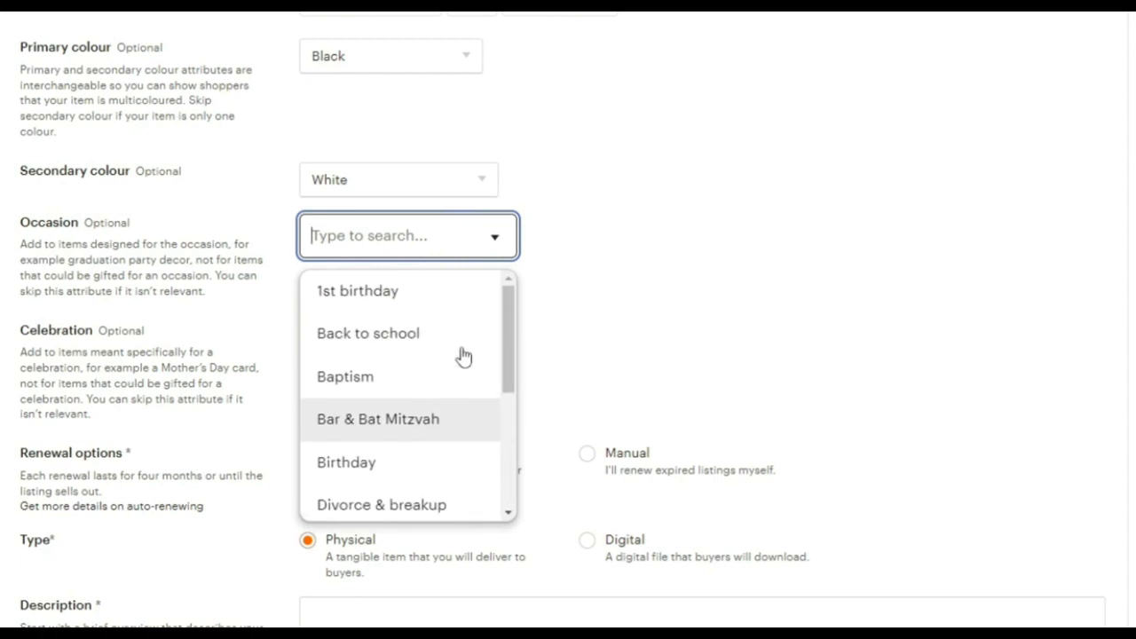
pyautogui.scroll(2, 426, 391)
pyautogui.click(406, 426)
# Look through the celebration options and set the listing's celebration to Christmas
pyautogui.click(376, 434)
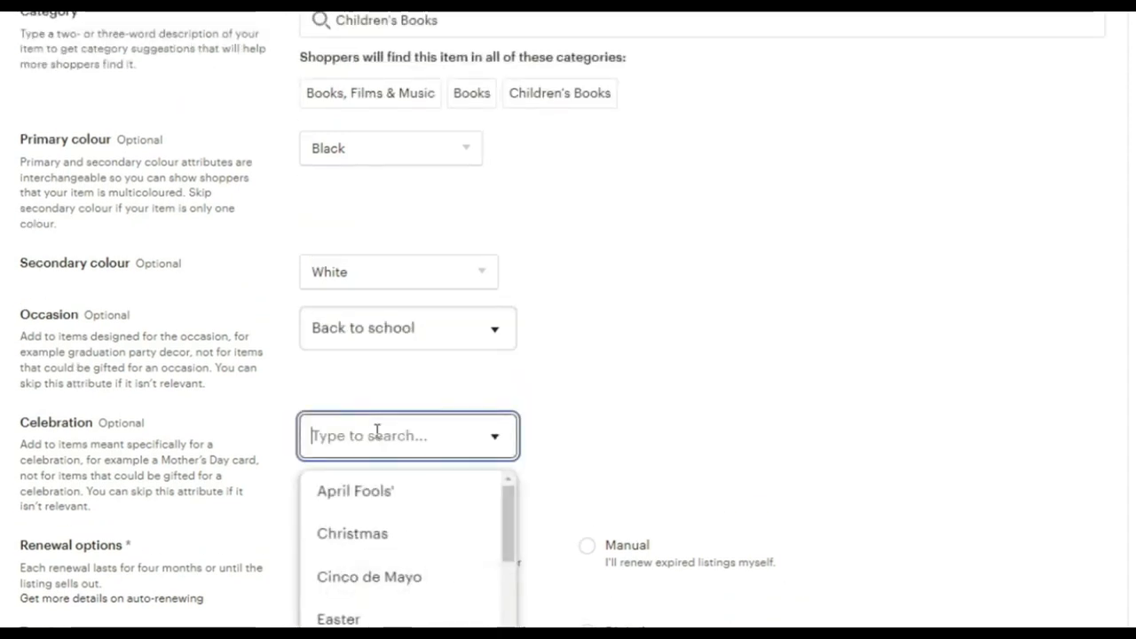
pyautogui.scroll(-3, 429, 575)
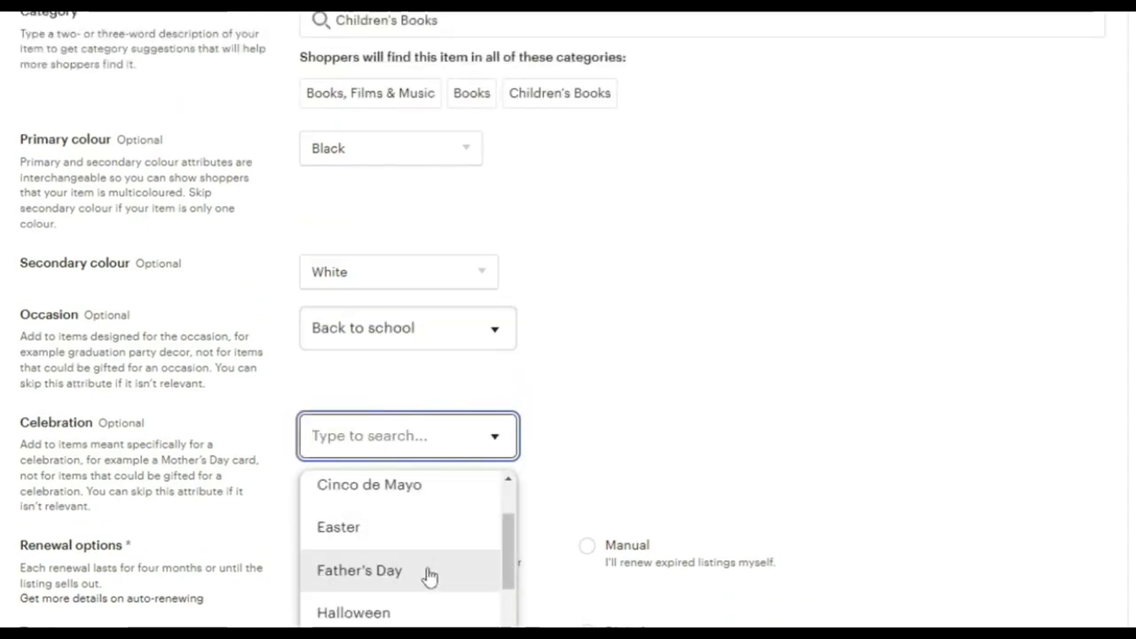
pyautogui.scroll(-4, 428, 575)
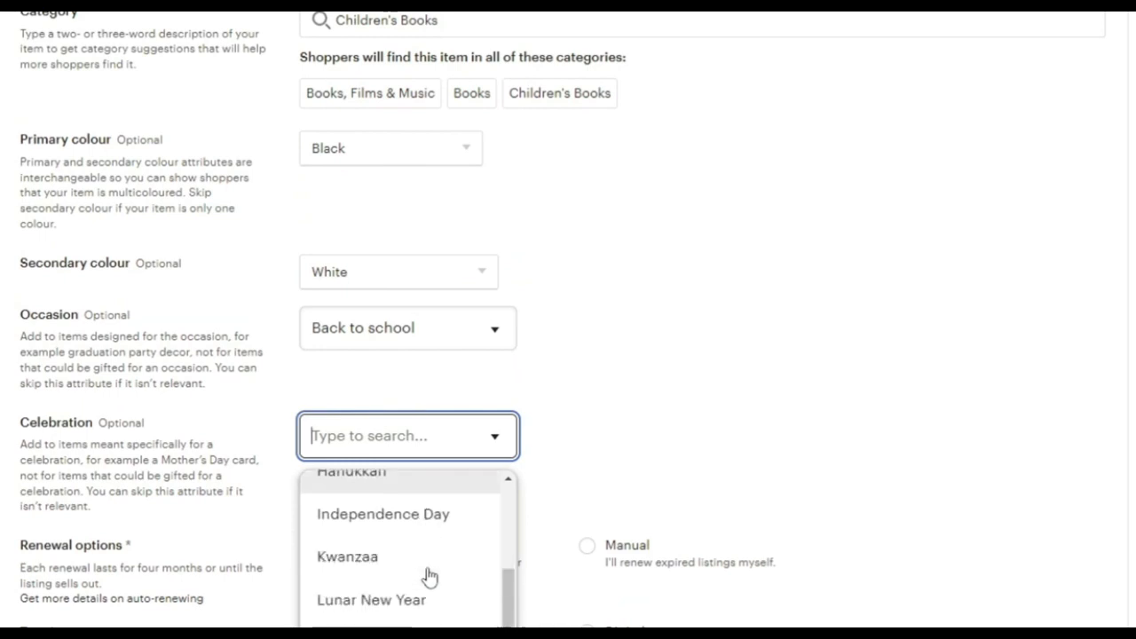
pyautogui.scroll(-2, 445, 610)
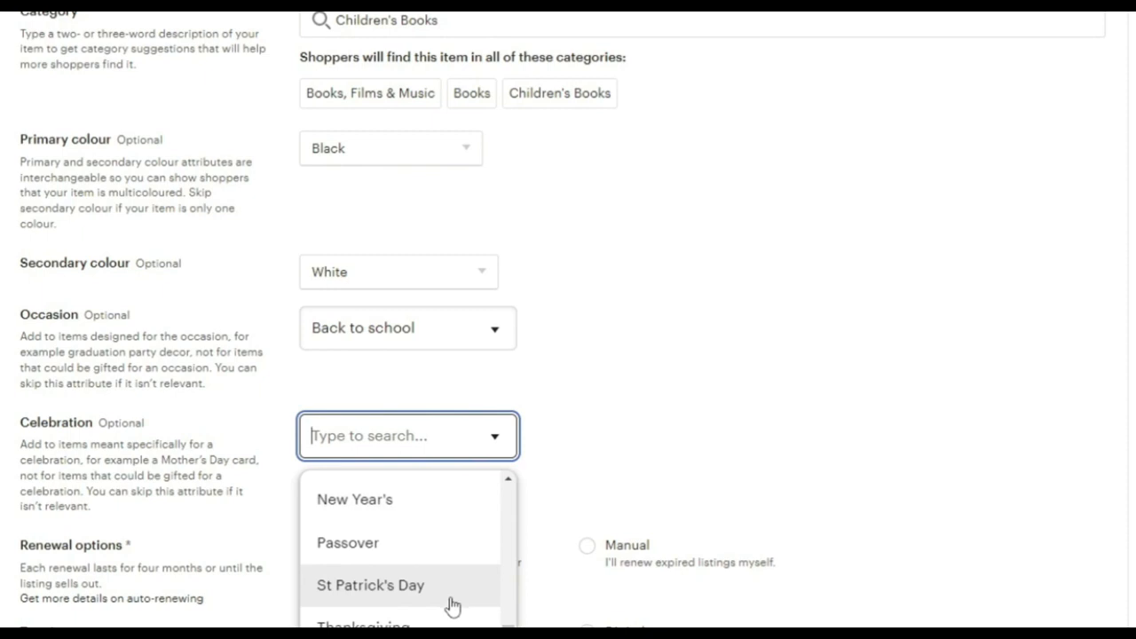
pyautogui.scroll(-1, 444, 613)
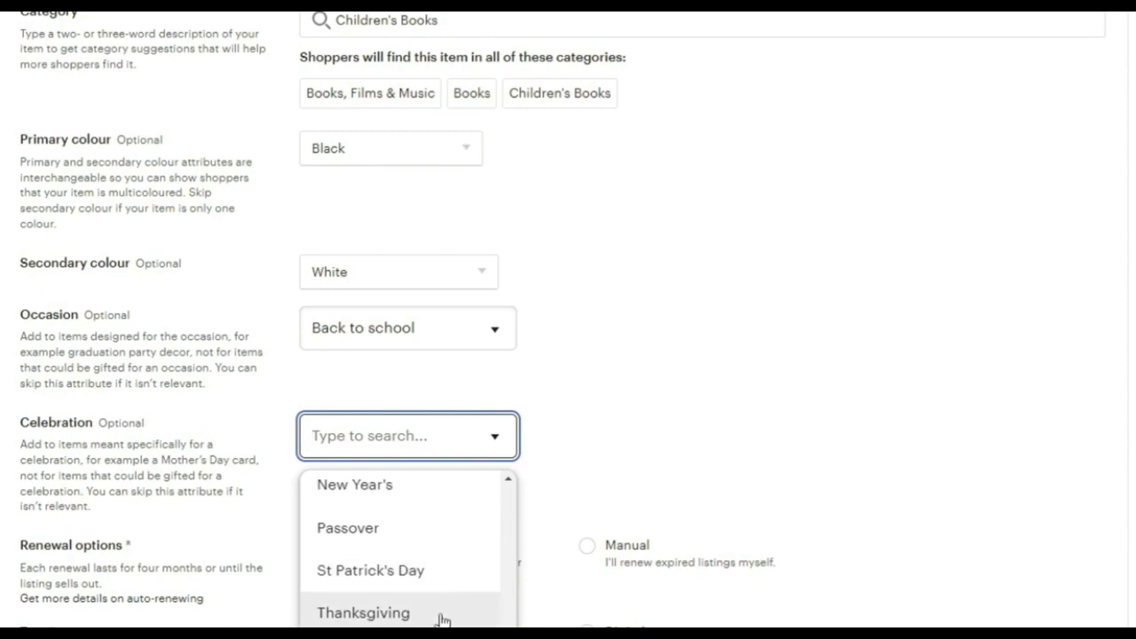
pyautogui.scroll(10, 444, 619)
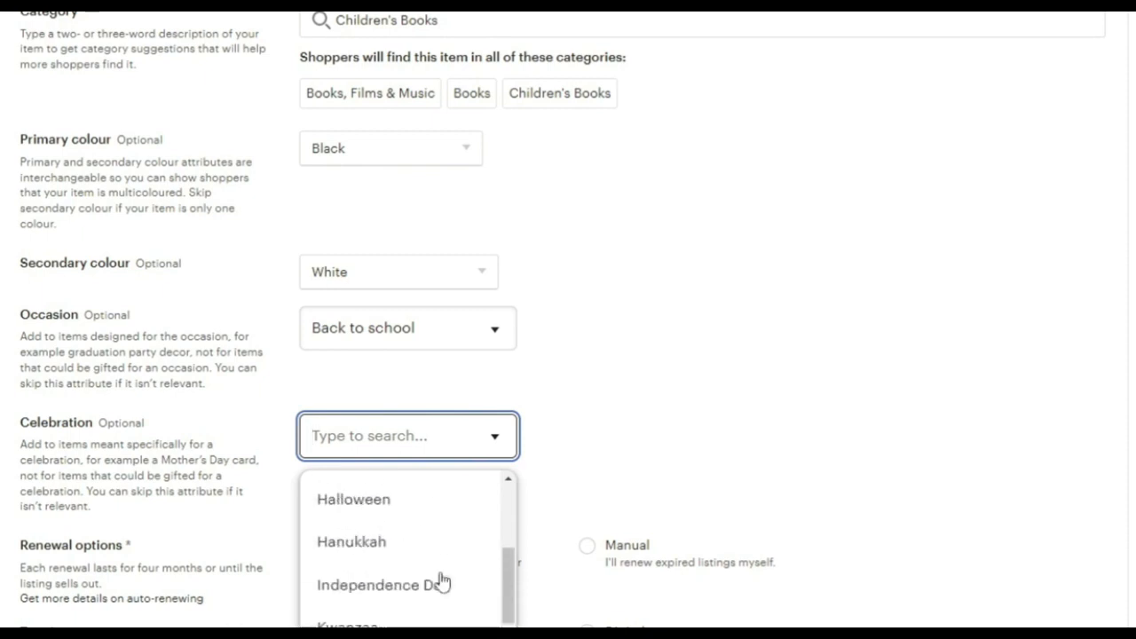
pyautogui.click(396, 520)
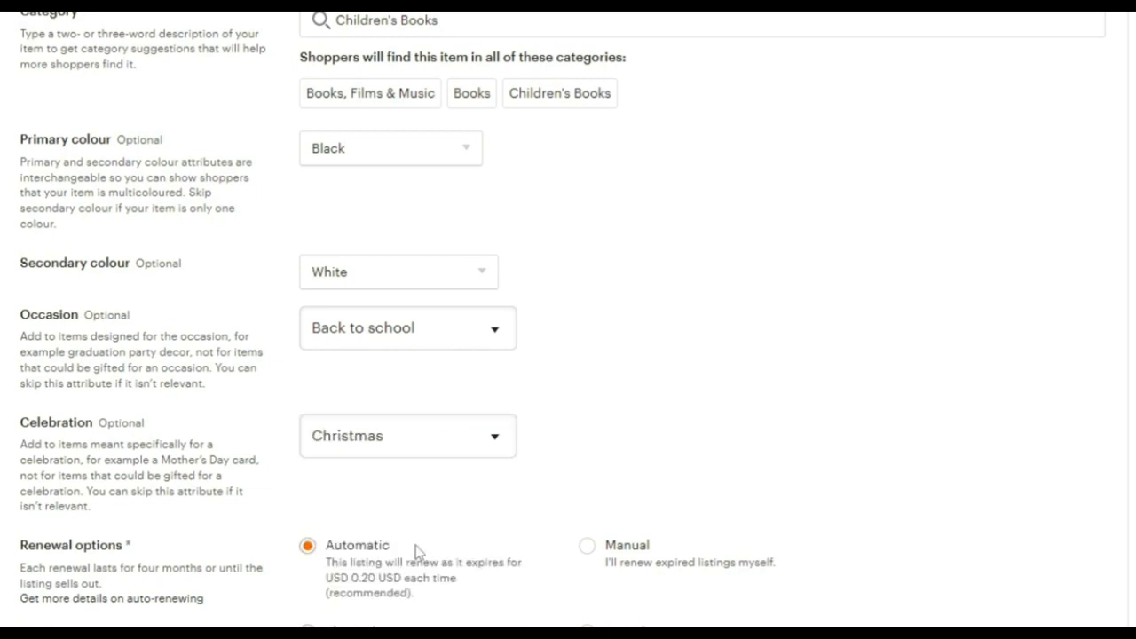
# Set the listing type to Digital
pyautogui.scroll(-2, 416, 545)
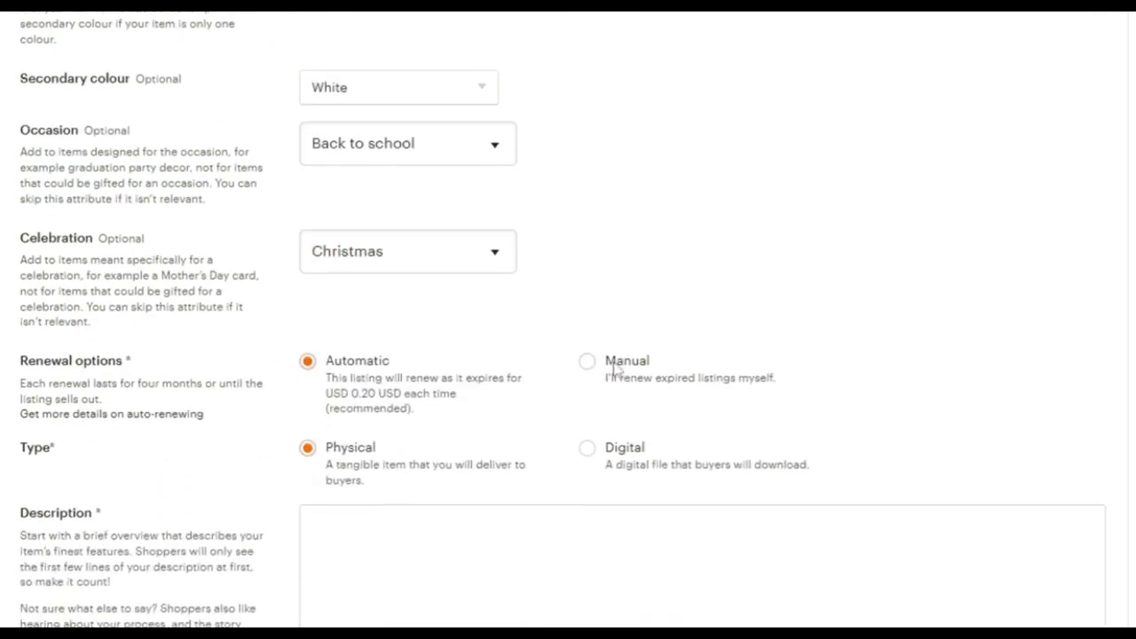
pyautogui.click(600, 454)
pyautogui.scroll(-2, 390, 444)
# Switch to ChatGPT and examine the Etsy listing description prompt and the title generated for the Hulk coloring pages
pyautogui.click(377, 392)
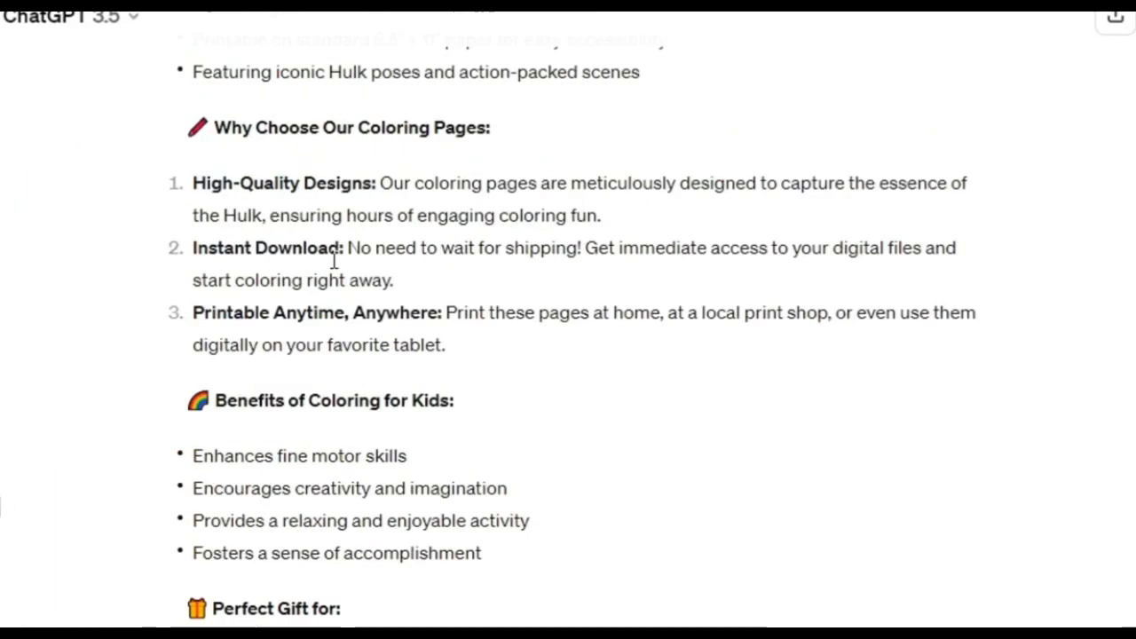
pyautogui.scroll(5, 342, 327)
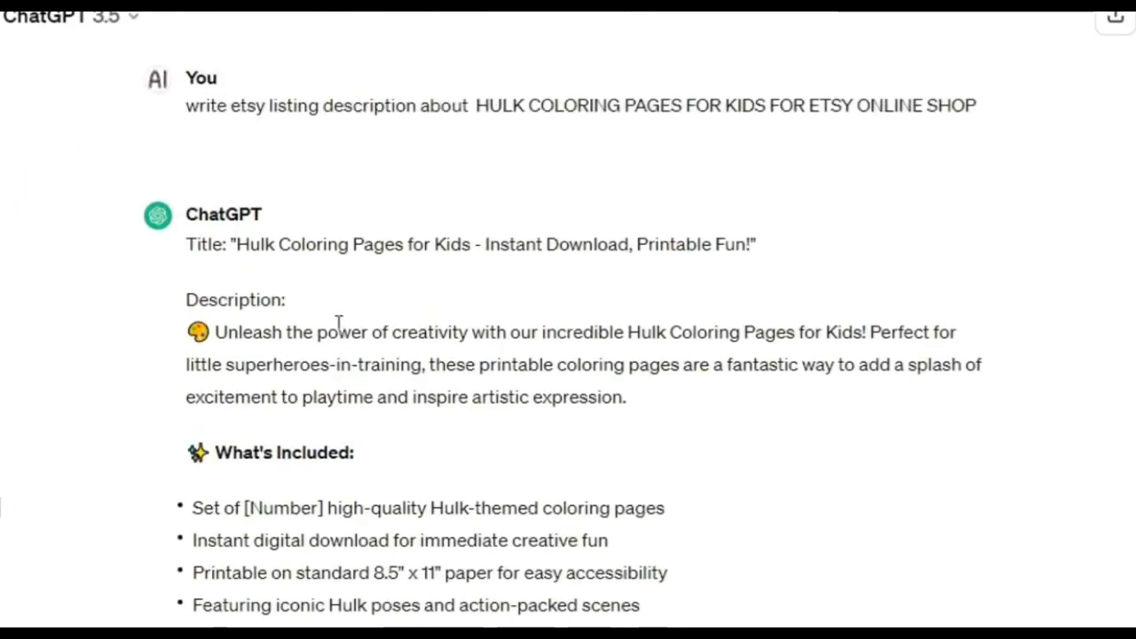
pyautogui.moveTo(183, 107); pyautogui.dragTo(978, 101)
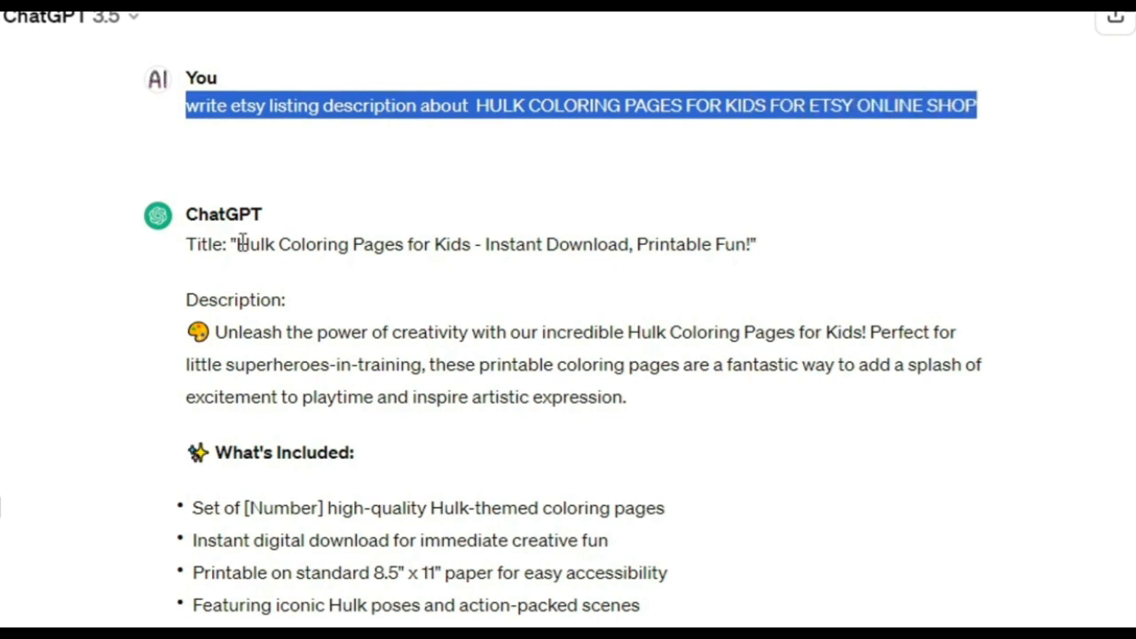
pyautogui.click(155, 253)
pyautogui.moveTo(196, 245); pyautogui.dragTo(762, 268)
pyautogui.click(155, 313)
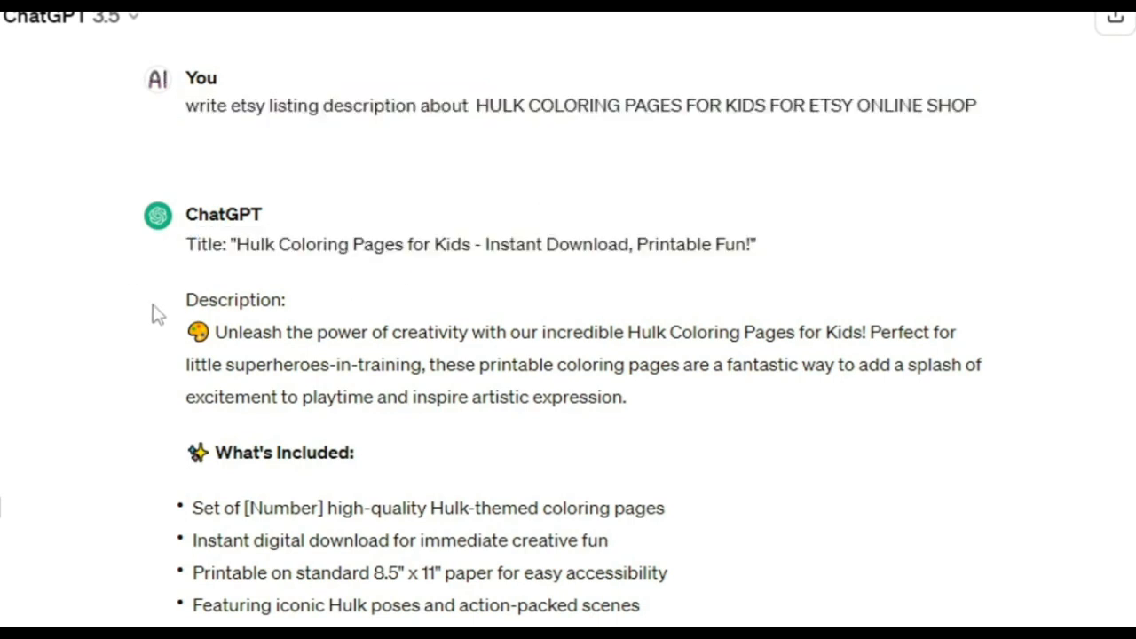
# Copy the Hulk coloring pages description generated by ChatGPT and paste it as the Etsy listing's description
pyautogui.moveTo(188, 327); pyautogui.dragTo(390, 632)
pyautogui.rightClick(392, 559)
pyautogui.click(447, 575)
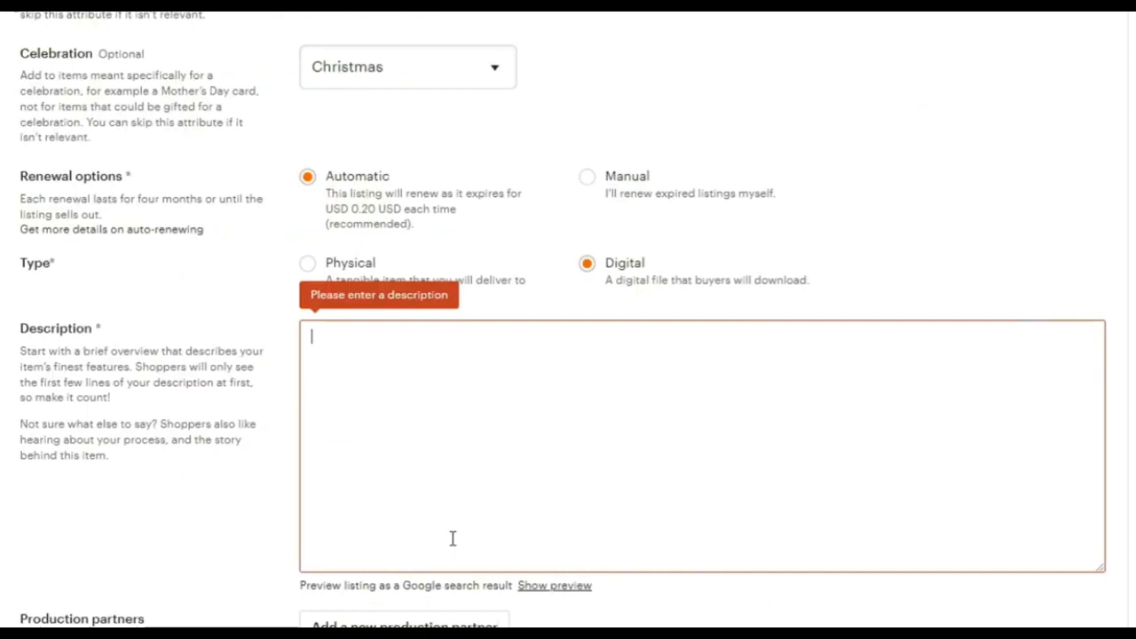
pyautogui.hotkey('ctrl', 'v')
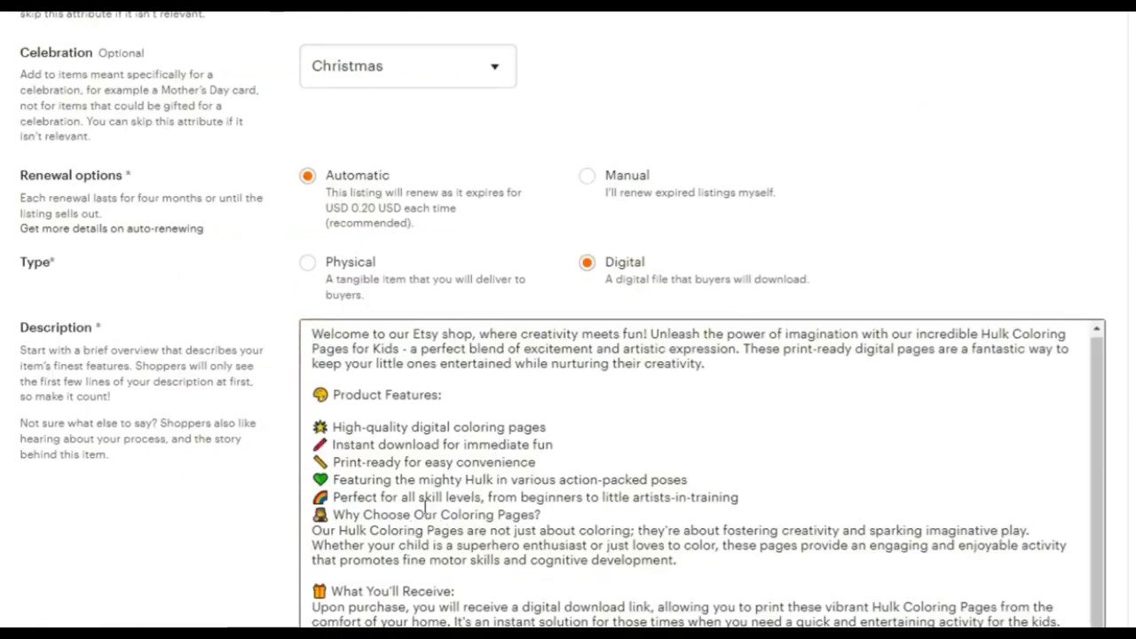
# Add "coloring pages" as a tag on the Etsy listing, copying the phrase from the Etsy search page
pyautogui.scroll(-10, 378, 424)
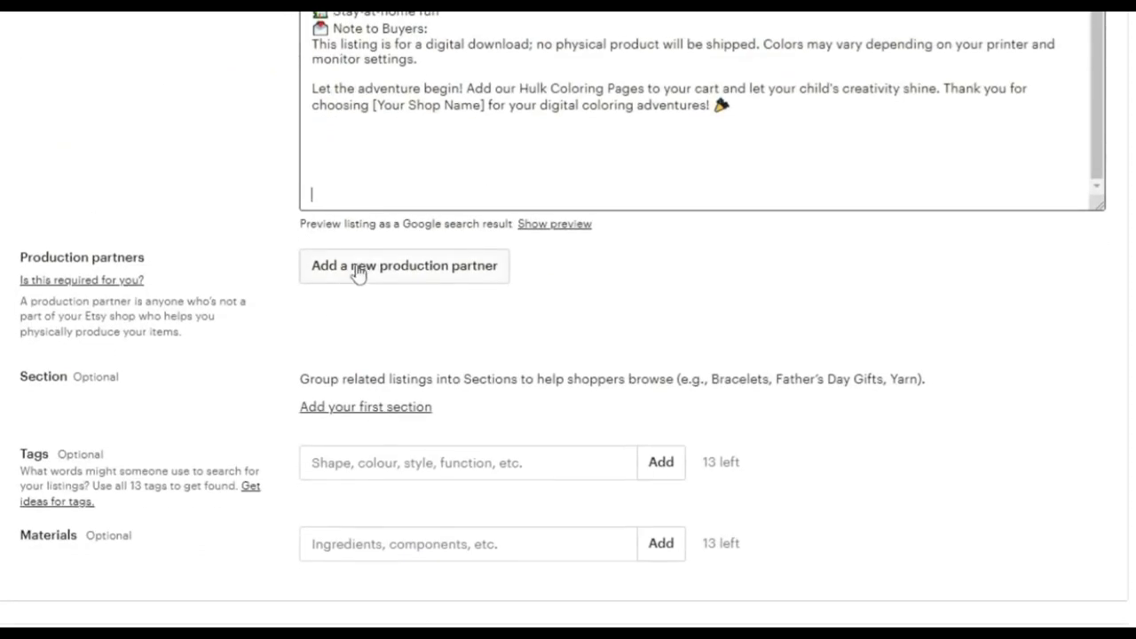
pyautogui.click(337, 461)
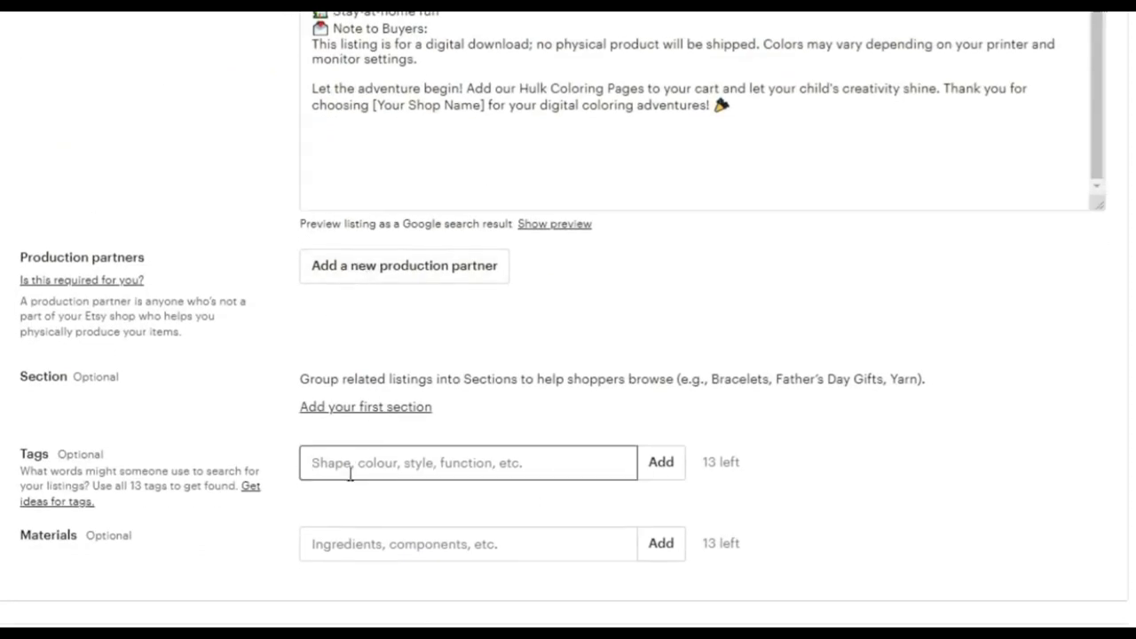
pyautogui.write('color')
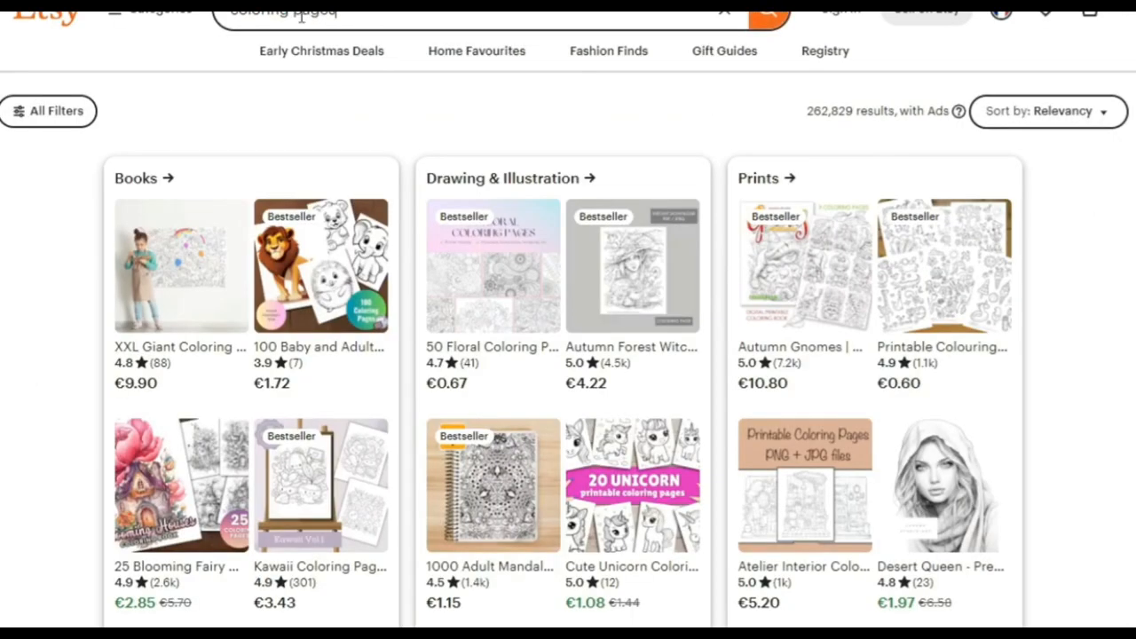
pyautogui.tripleClick(282, 11)
pyautogui.rightClick(302, 16)
pyautogui.click(330, 71)
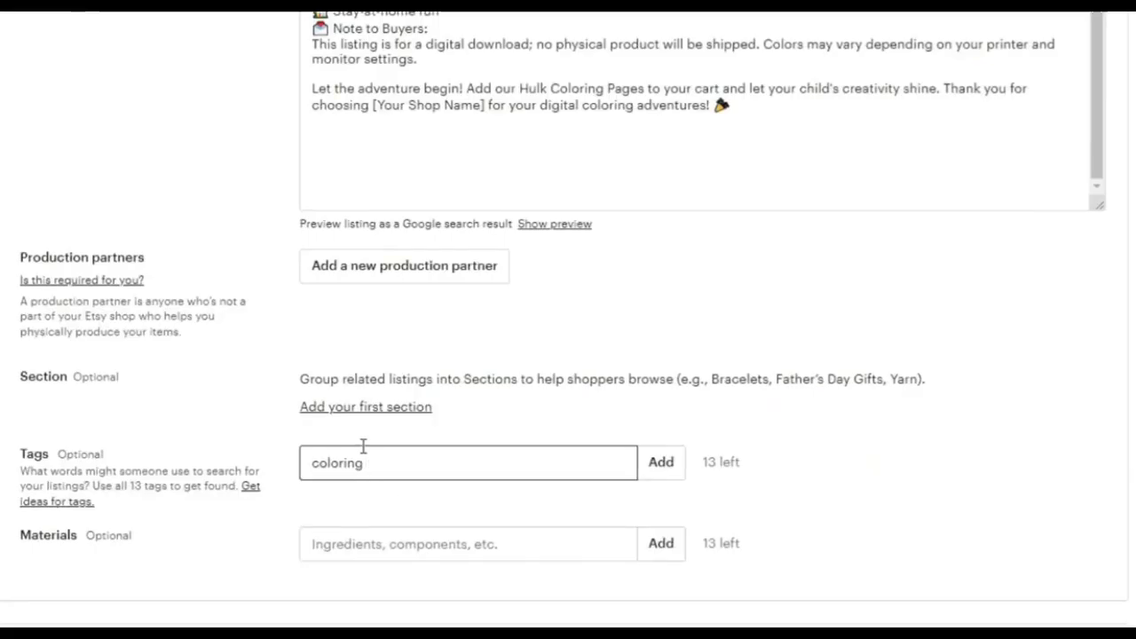
pyautogui.moveTo(366, 462); pyautogui.dragTo(276, 477)
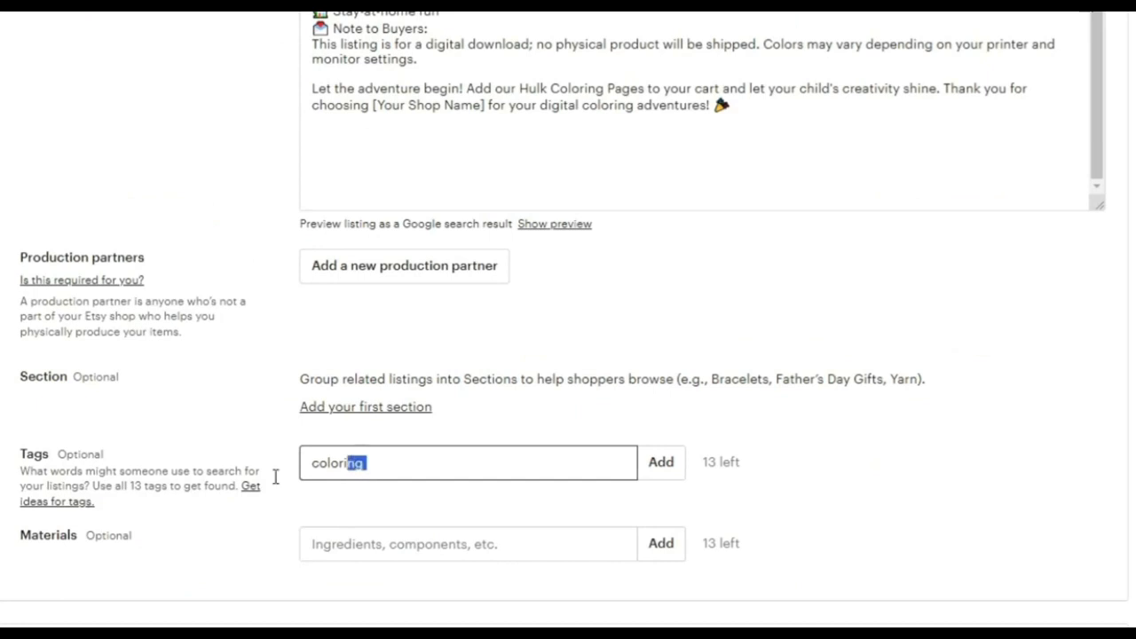
pyautogui.rightClick(327, 468)
pyautogui.click(371, 547)
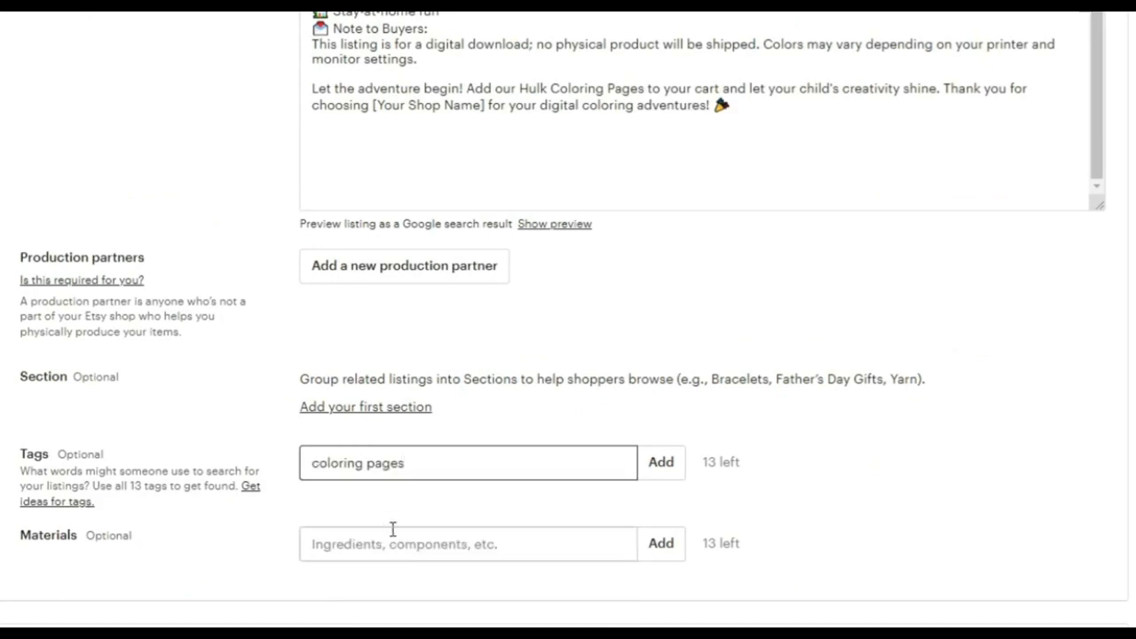
pyautogui.press('Return')
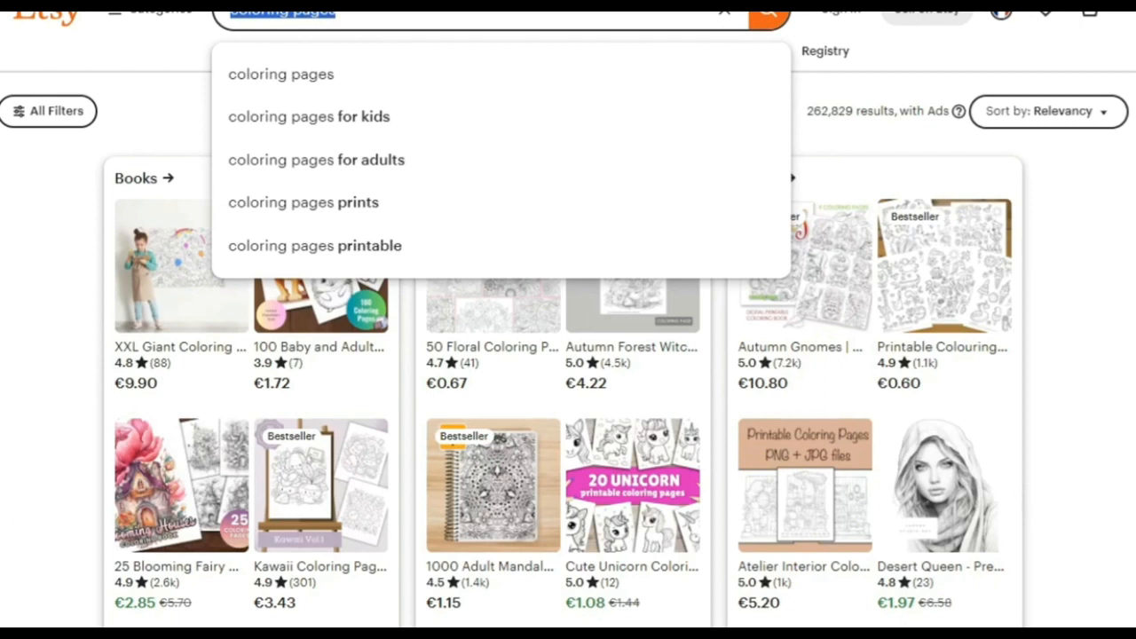
# Search Etsy for "color pages" and copy the phrase into the listing as another tag
pyautogui.write('color')
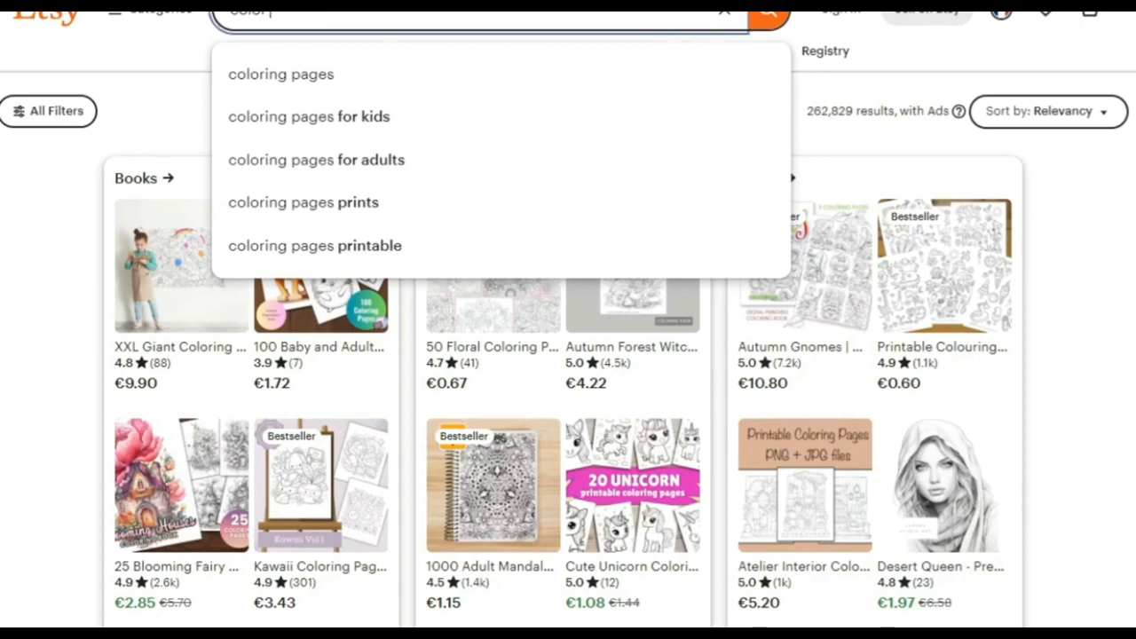
pyautogui.click(310, 119)
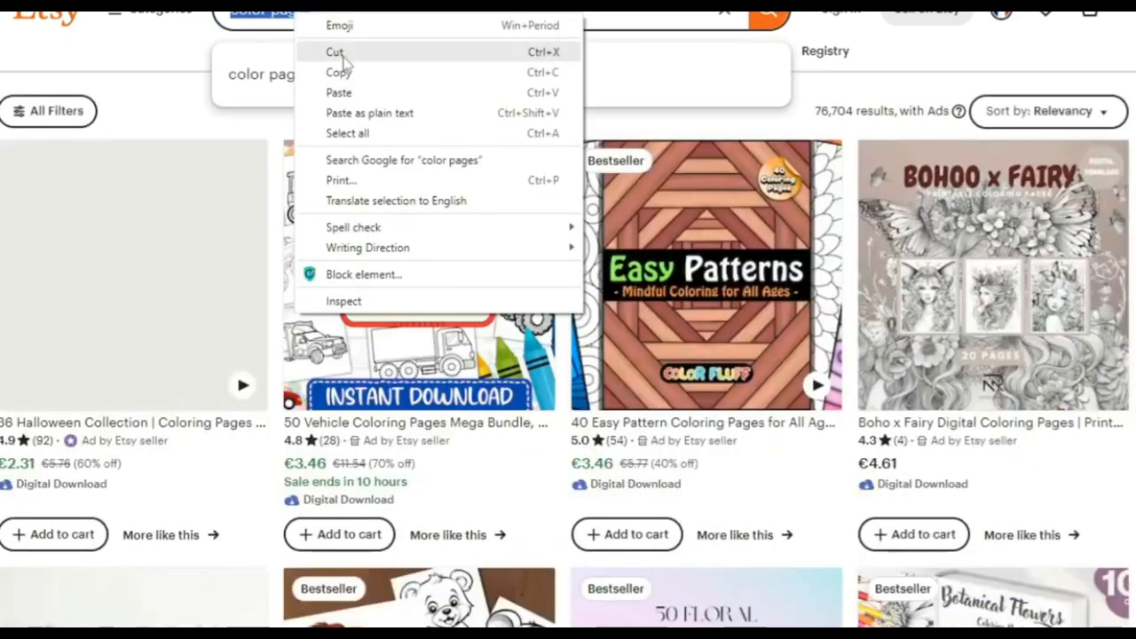
pyautogui.click(340, 68)
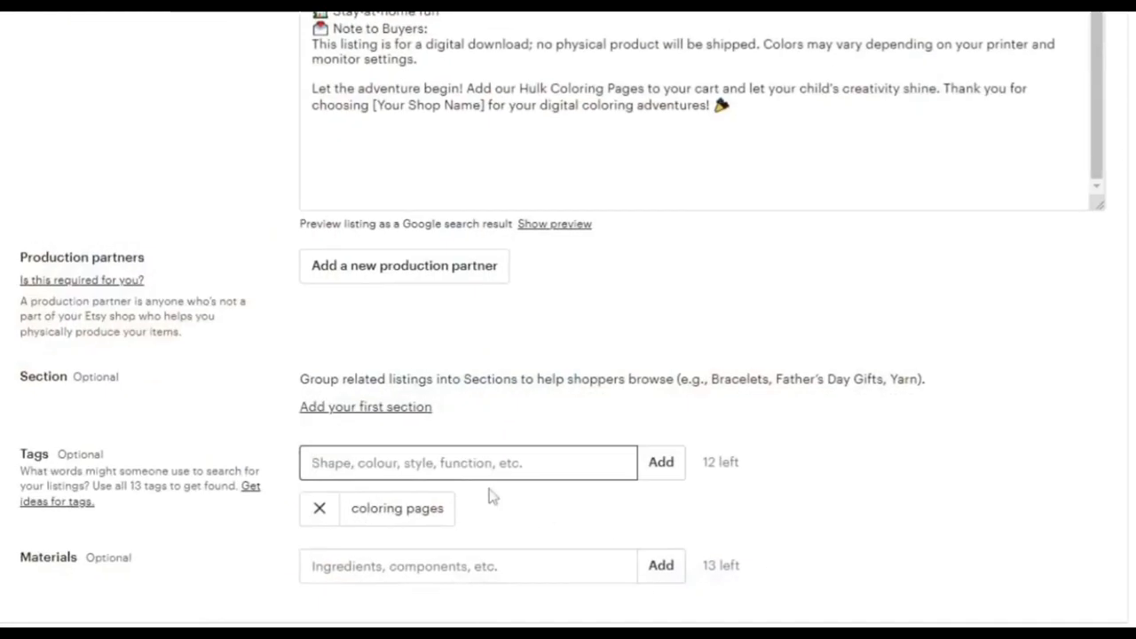
pyautogui.rightClick(418, 463)
pyautogui.click(461, 592)
pyautogui.press('Return')
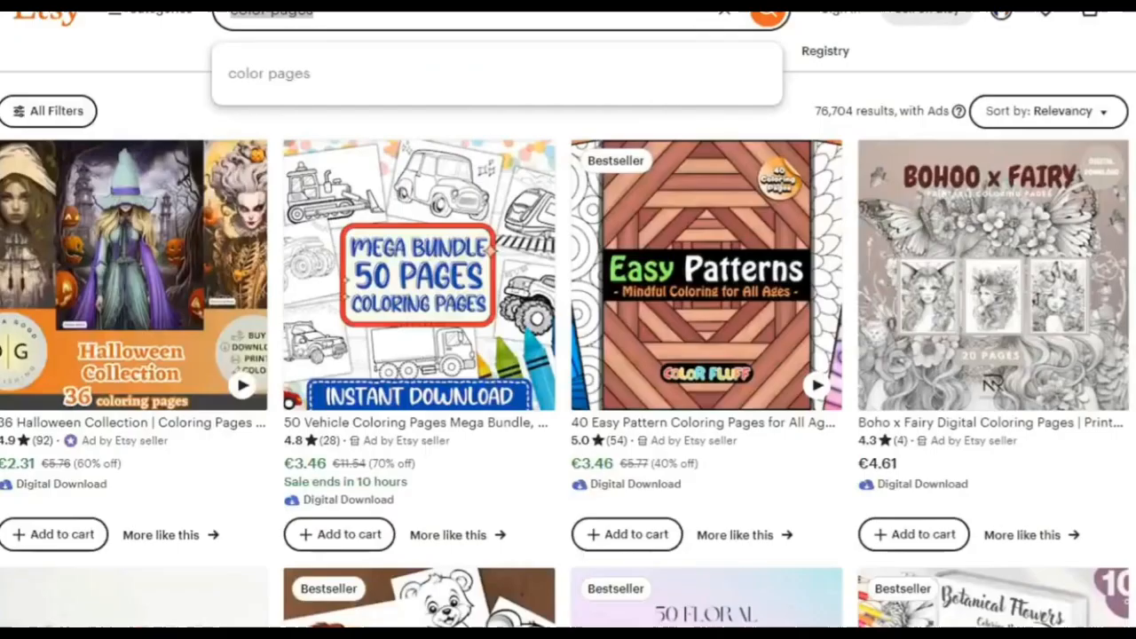
# Find the suggested search "print on demand" on Etsy and copy it into the listing as a tag
pyautogui.moveTo(229, 13); pyautogui.dragTo(333, 53)
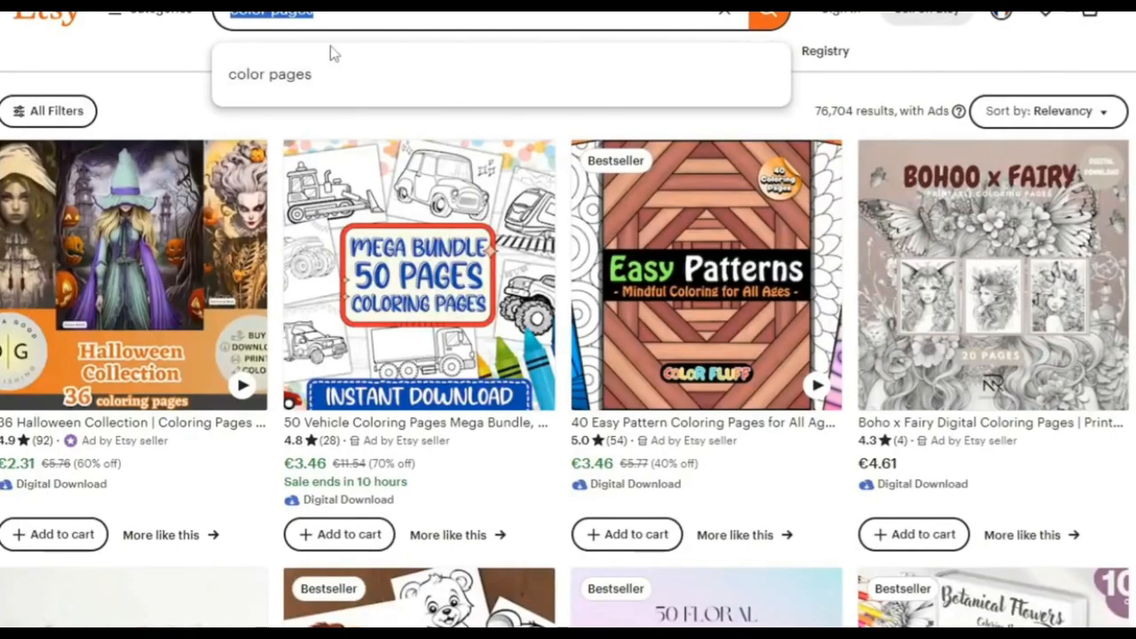
pyautogui.write('print')
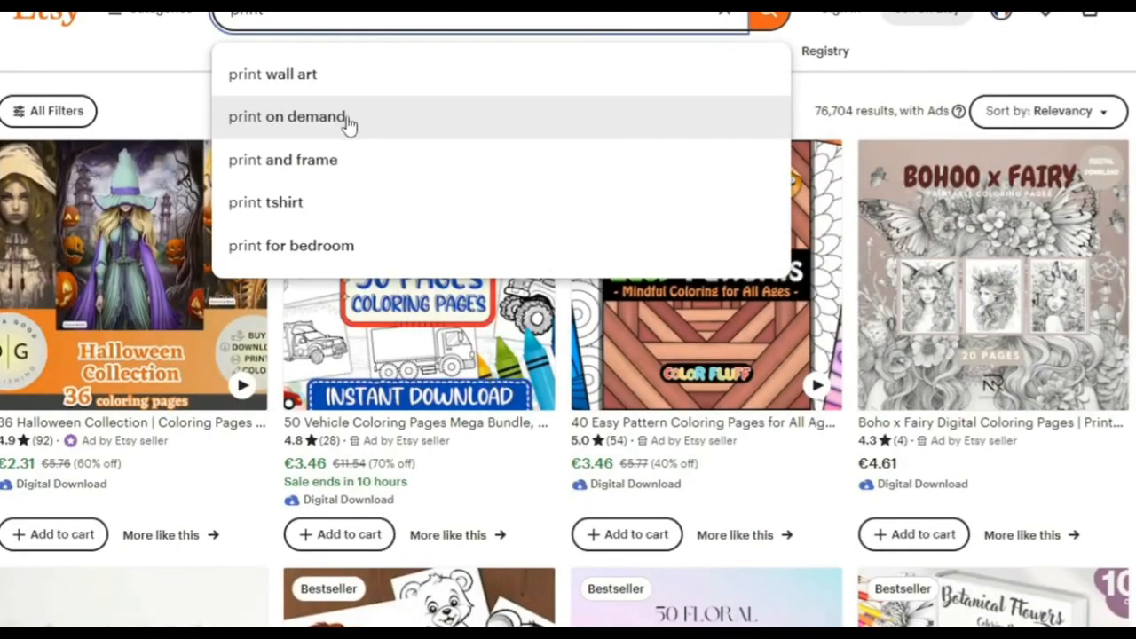
pyautogui.click(348, 121)
pyautogui.moveTo(229, 11); pyautogui.dragTo(348, 10)
pyautogui.rightClick(317, 13)
pyautogui.click(357, 71)
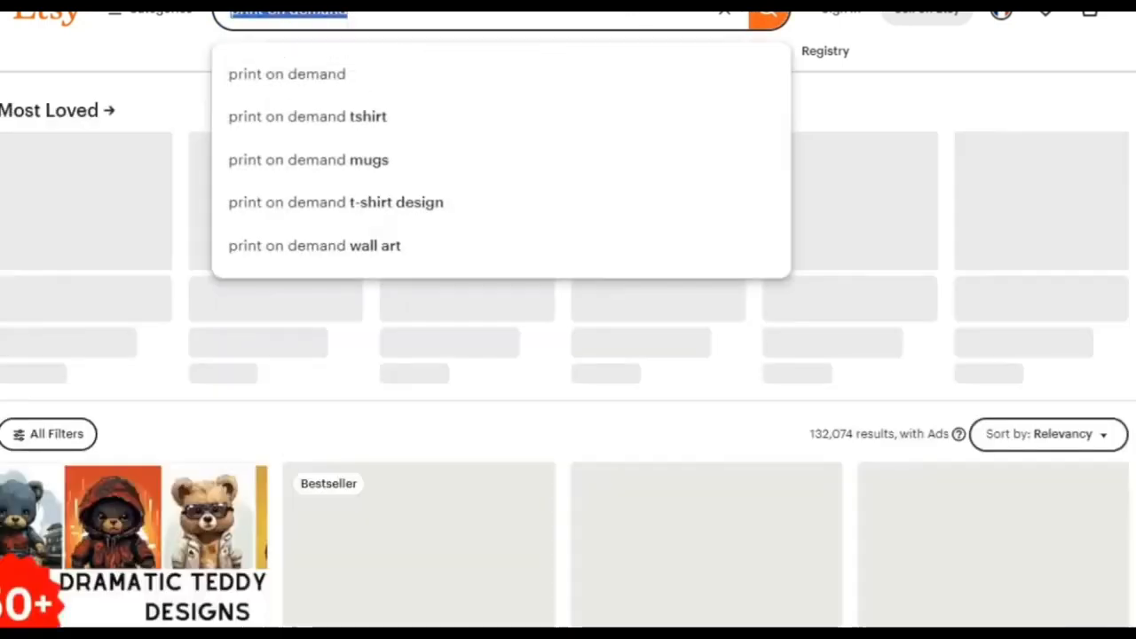
pyautogui.hotkey('ctrl', 'Tab')
pyautogui.rightClick(370, 462)
pyautogui.click(414, 585)
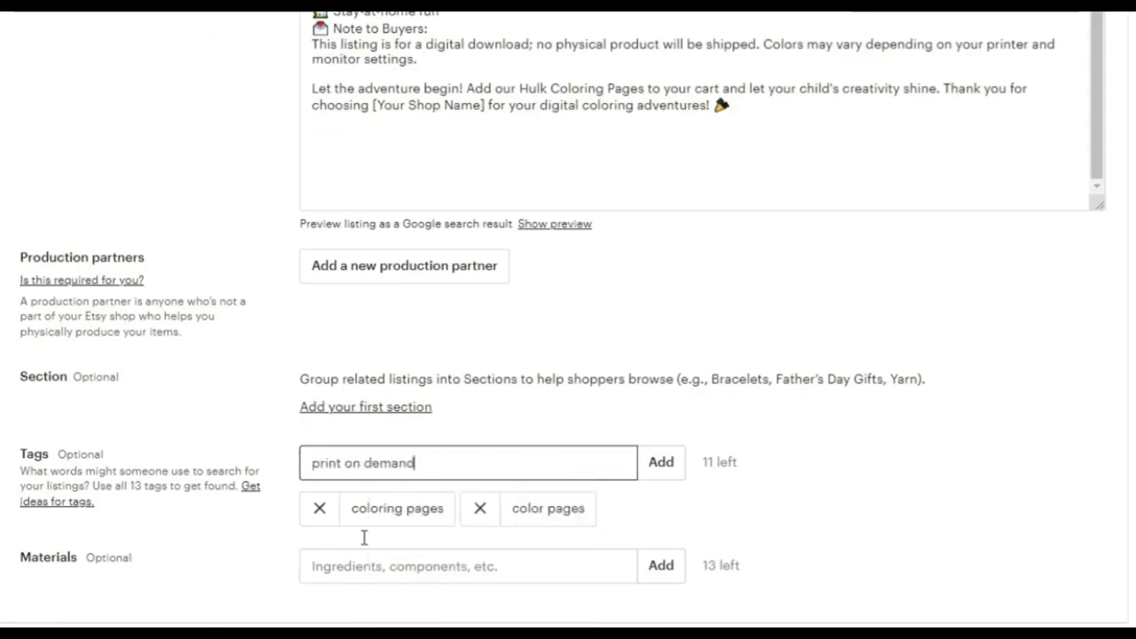
pyautogui.press('Return')
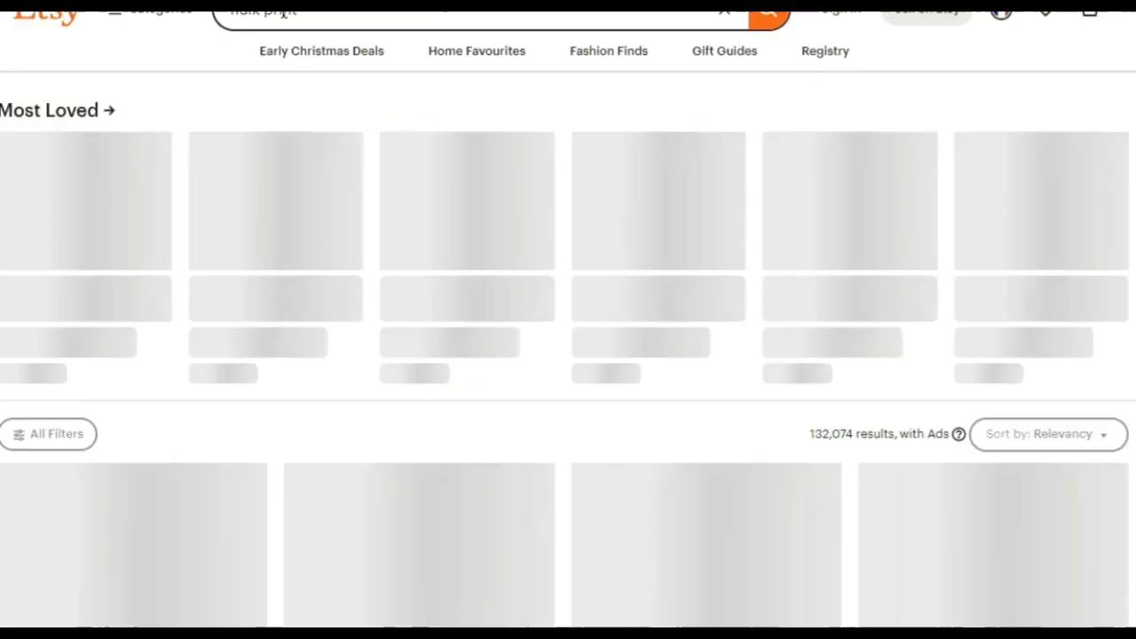
# Copy "hulk print" from the Etsy search and add it to the listing as the tag "hulk print3"
pyautogui.tripleClick(284, 13)
pyautogui.rightClick(284, 12)
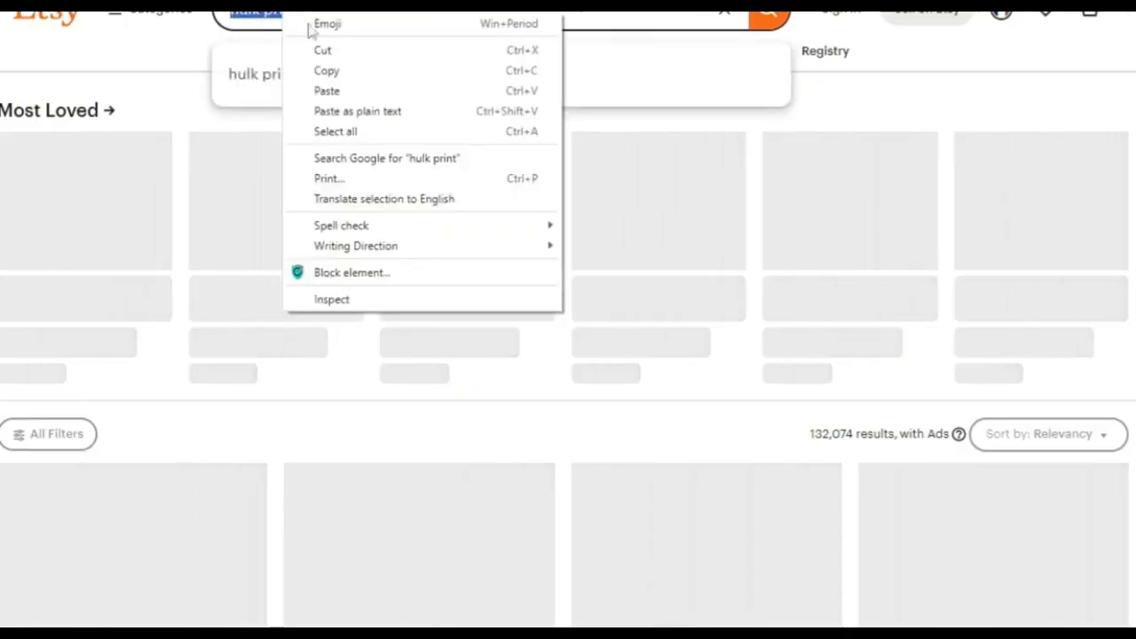
pyautogui.click(329, 71)
pyautogui.hotkey('ctrl', 'Tab')
pyautogui.rightClick(393, 474)
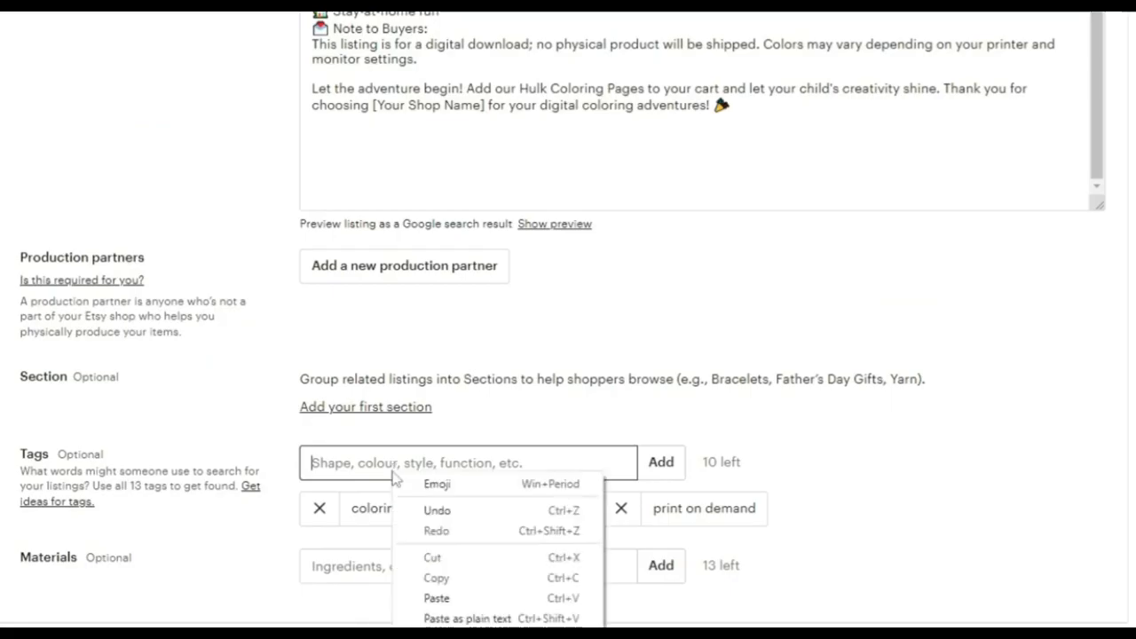
pyautogui.click(435, 598)
pyautogui.write('3')
pyautogui.press('Return')
# Leave the listing's materials empty and set its price to 3 USD
pyautogui.scroll(-2, 408, 533)
pyautogui.click(365, 389)
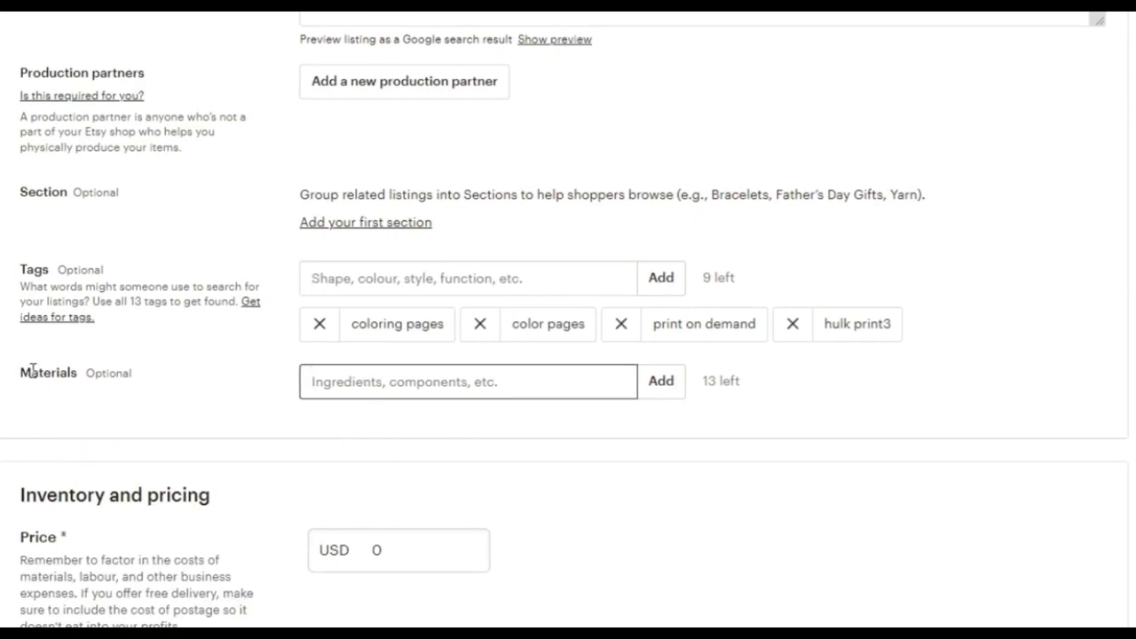
pyautogui.scroll(-2, 439, 418)
pyautogui.doubleClick(394, 366)
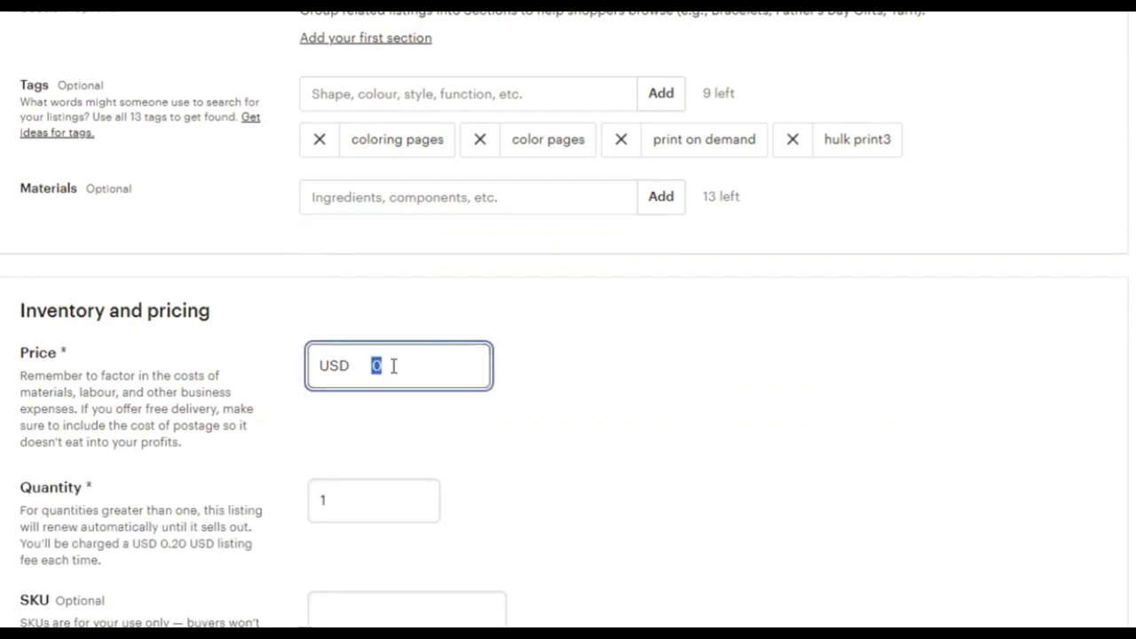
pyautogui.write('2')
pyautogui.press('BackSpace')
pyautogui.write('3')
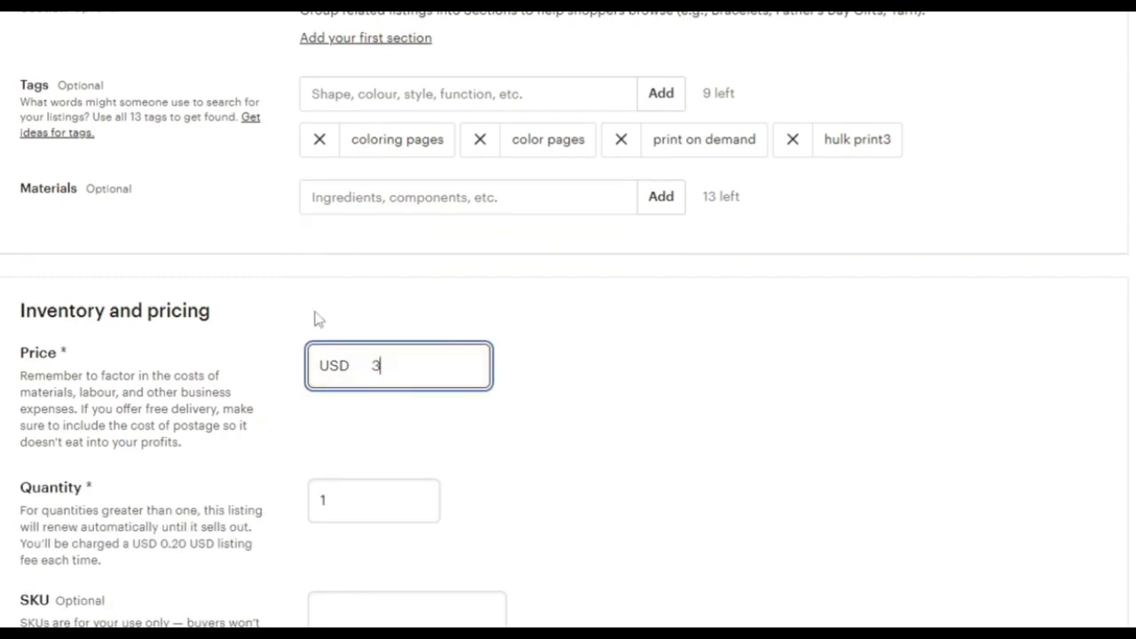
# Try to set the listing's quantity to 500000
pyautogui.scroll(-1, 314, 317)
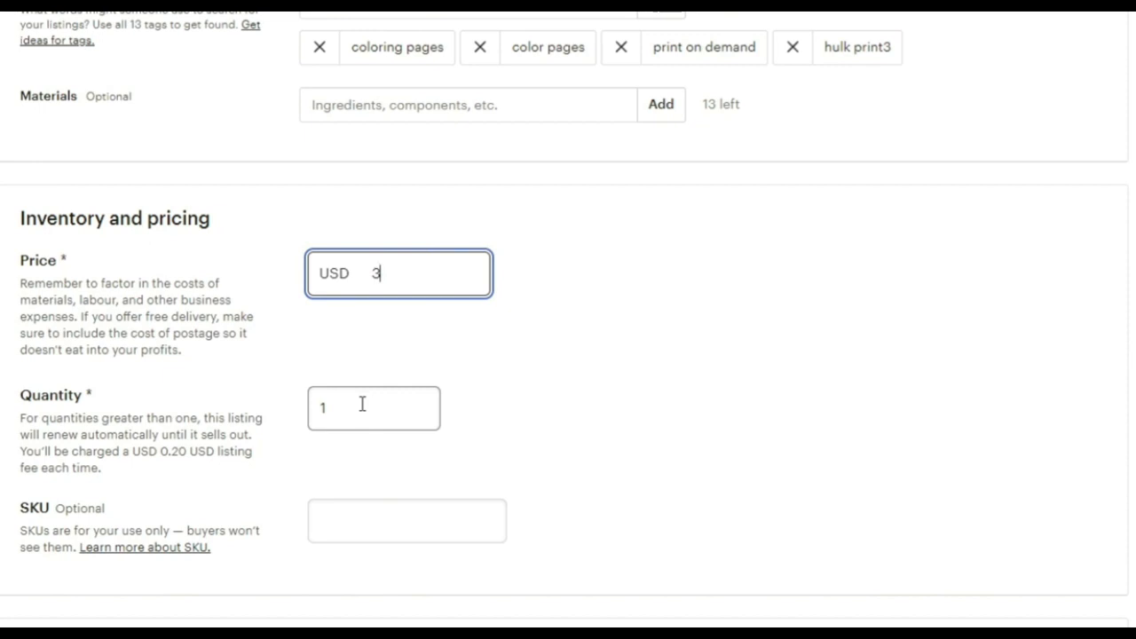
pyautogui.moveTo(362, 404); pyautogui.dragTo(311, 406)
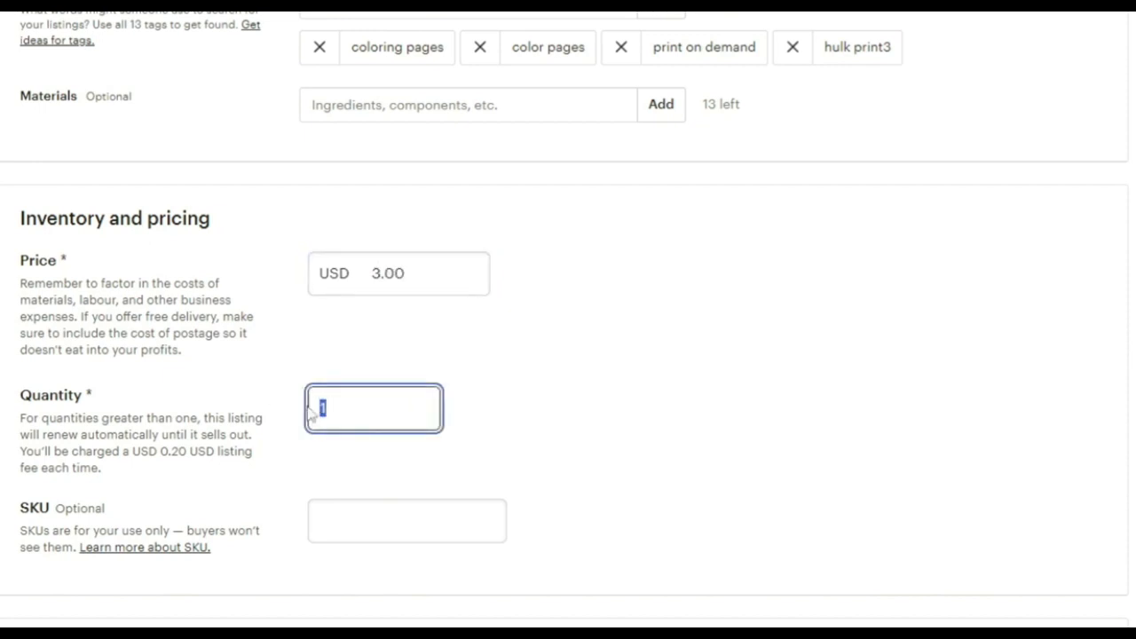
pyautogui.write('500000')
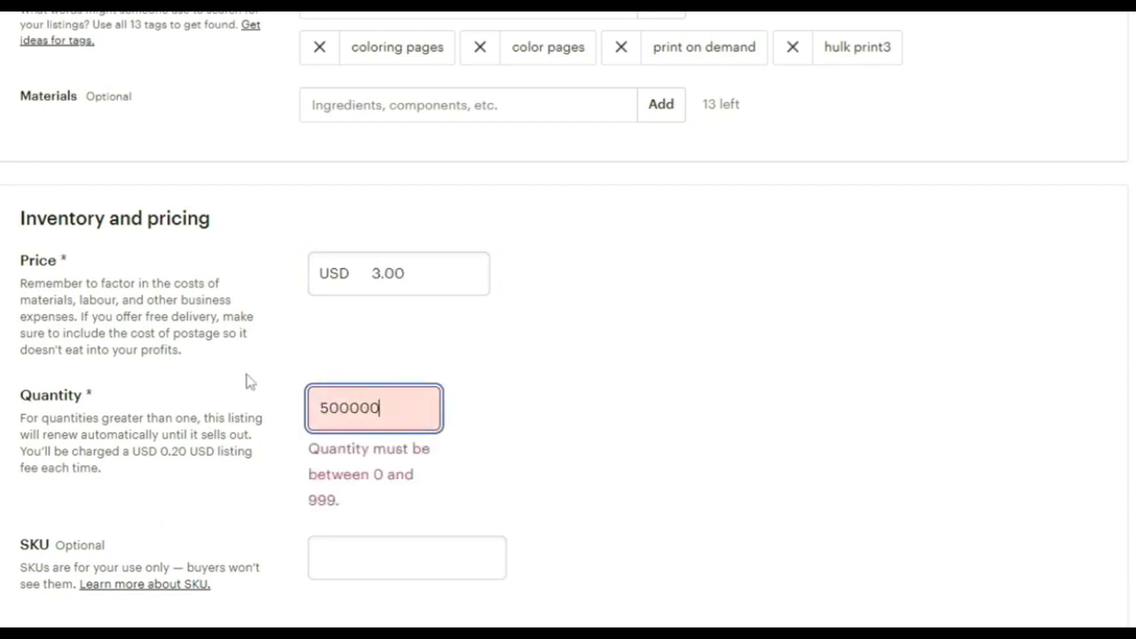
pyautogui.press('BackSpace')
pyautogui.press('BackSpace')
pyautogui.press('BackSpace')
pyautogui.press('BackSpace')
pyautogui.press('BackSpace')
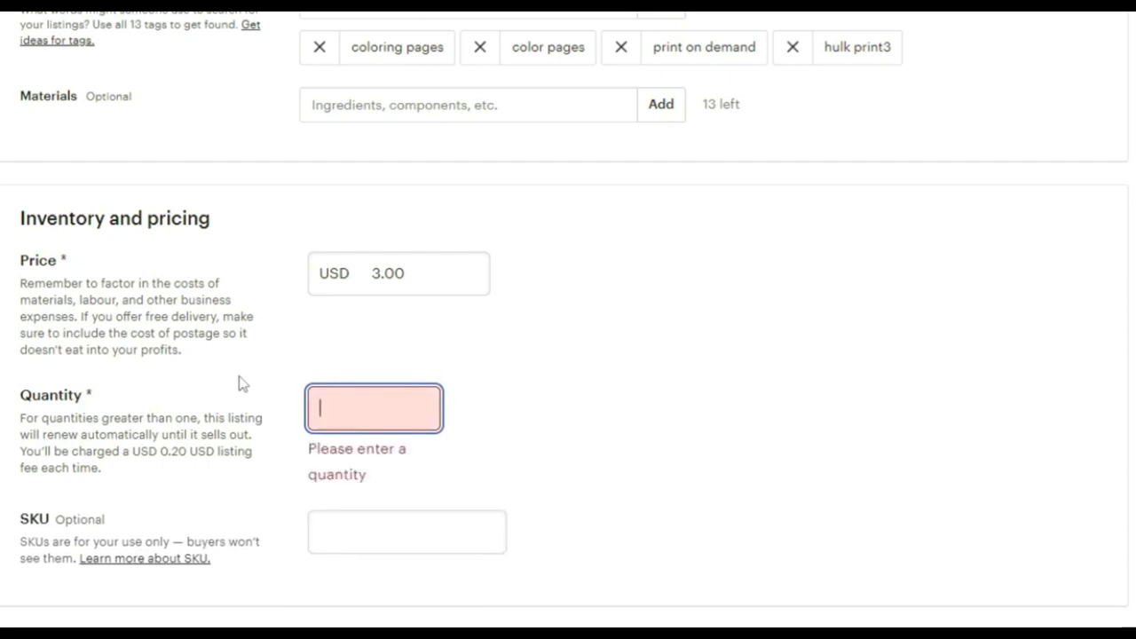
# Set the listing's quantity to 500
pyautogui.write('1')
pyautogui.press('BackSpace')
pyautogui.write('500')
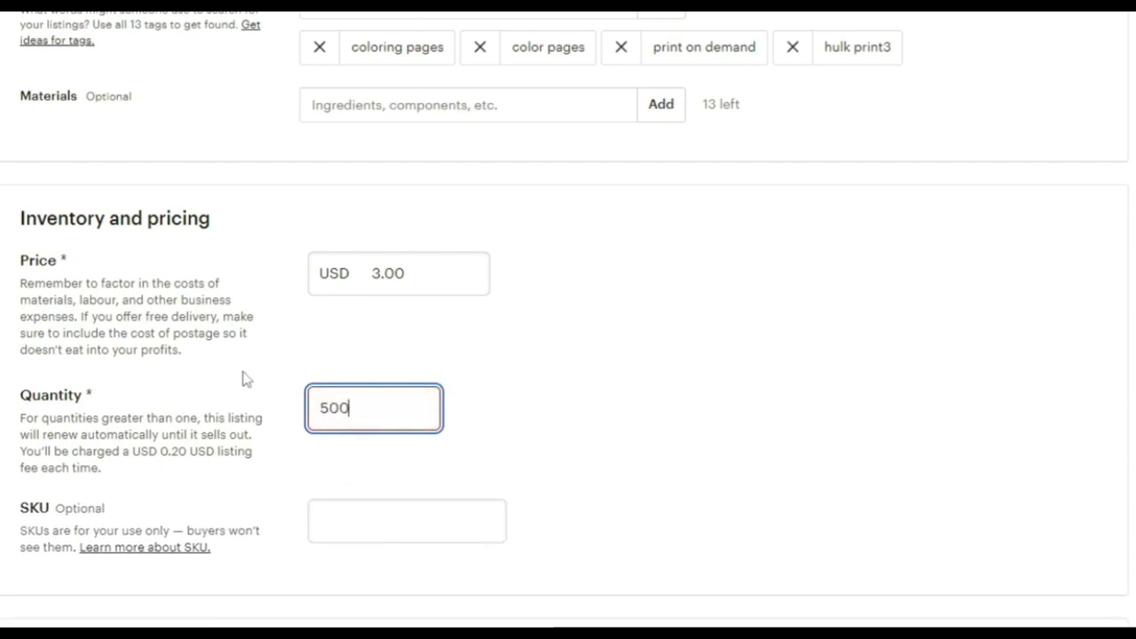
# Upload "hulk 10 pages pdf standard .pdf" from the Downloads folder to the listing's digital files
pyautogui.scroll(-4, 338, 497)
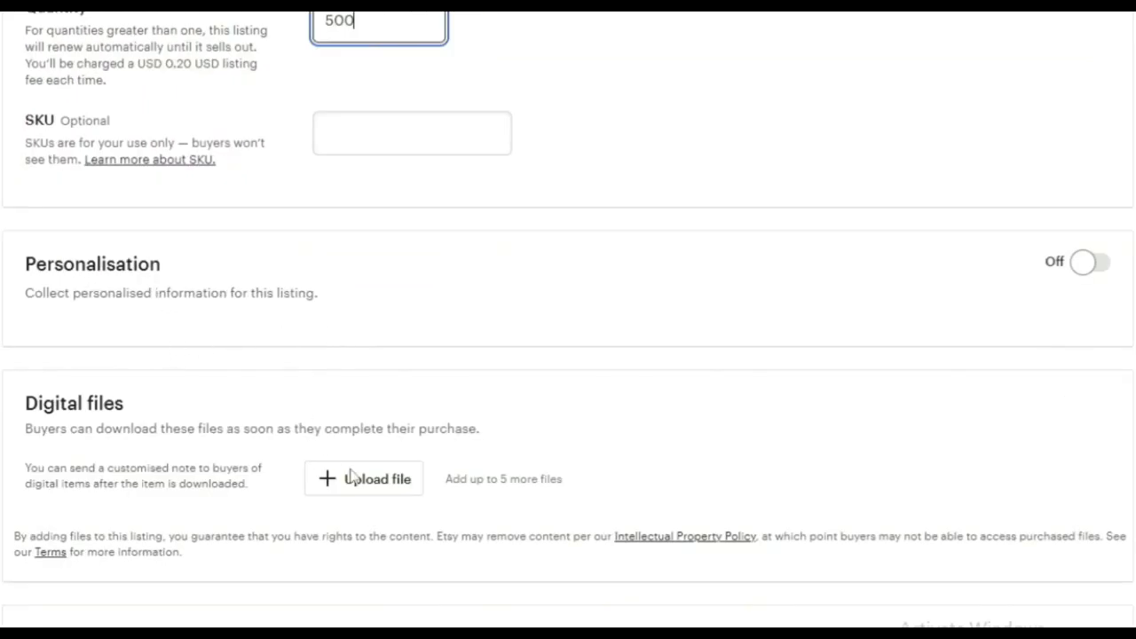
pyautogui.click(351, 481)
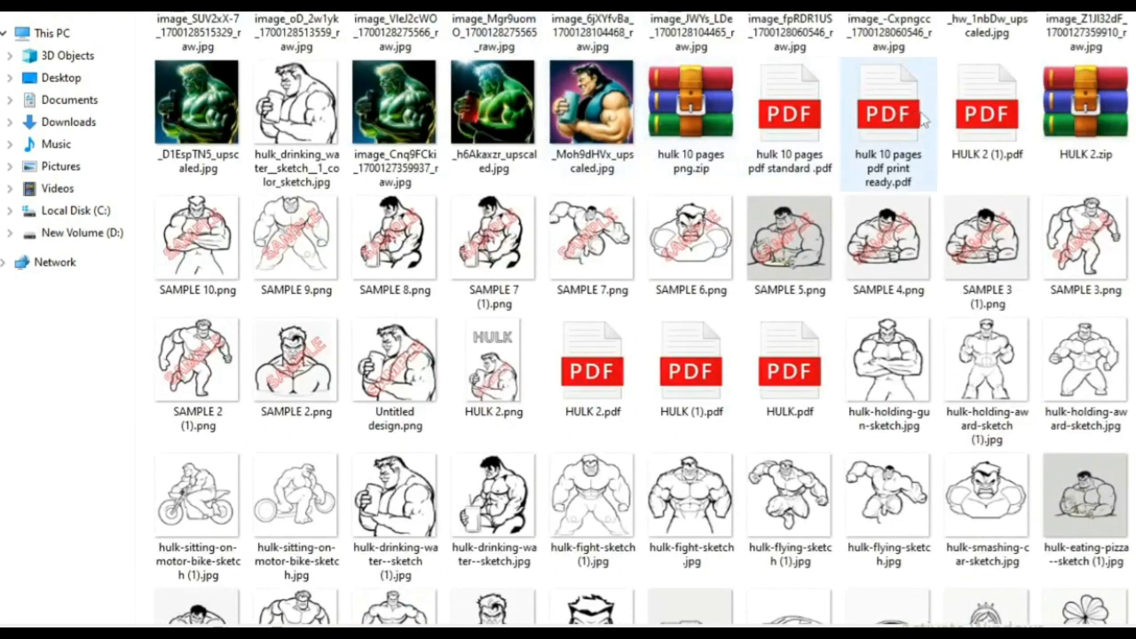
pyautogui.doubleClick(804, 131)
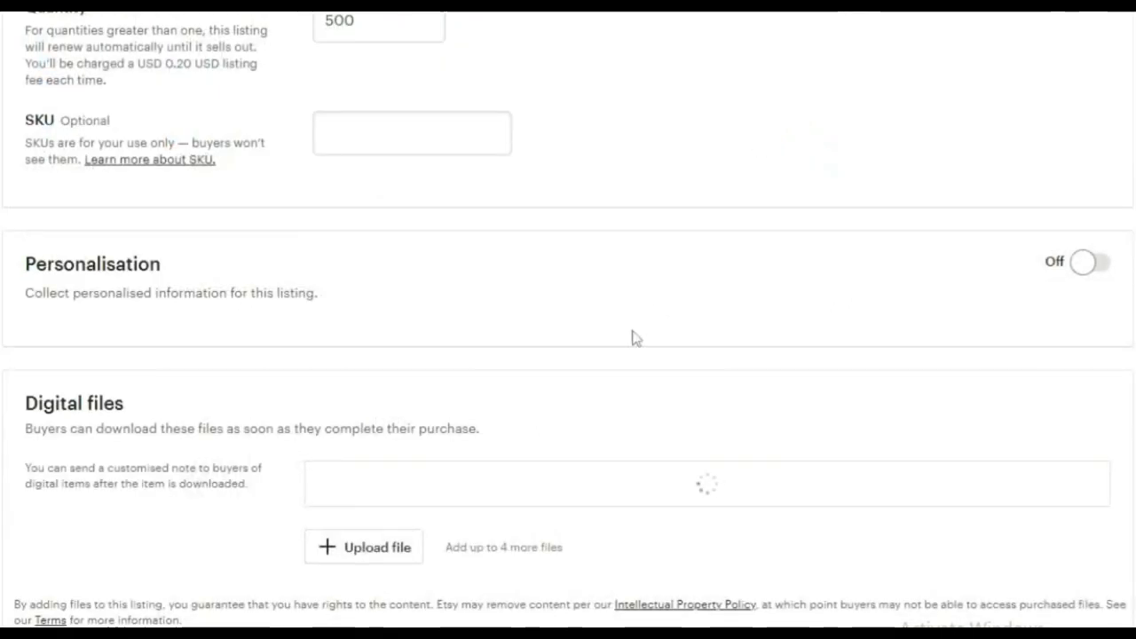
pyautogui.scroll(-2, 636, 338)
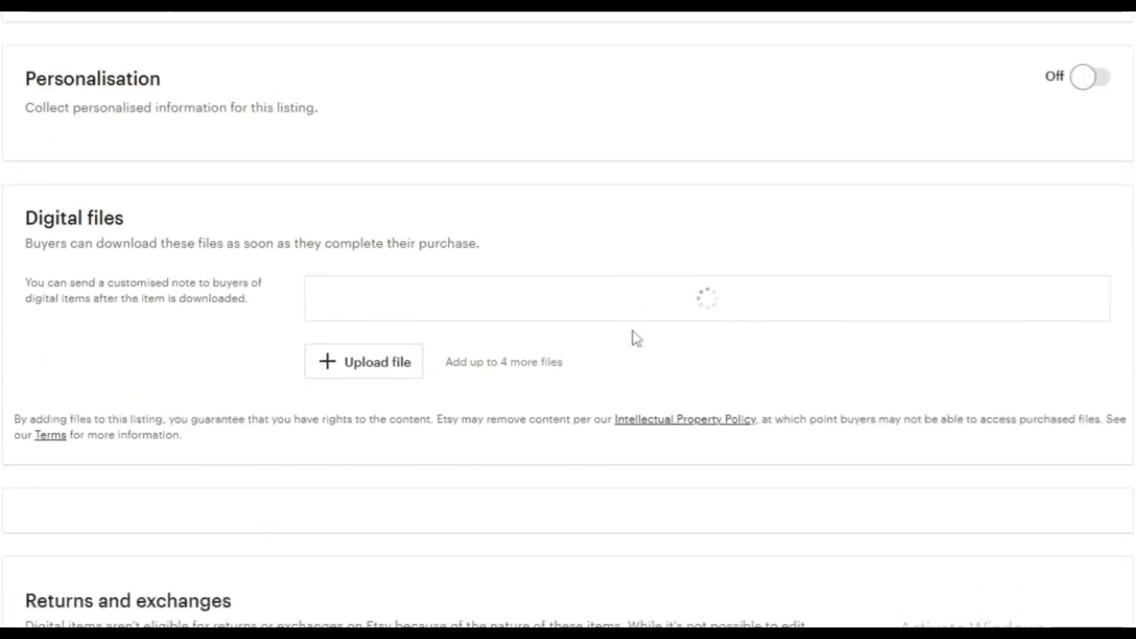
pyautogui.scroll(-2, 635, 338)
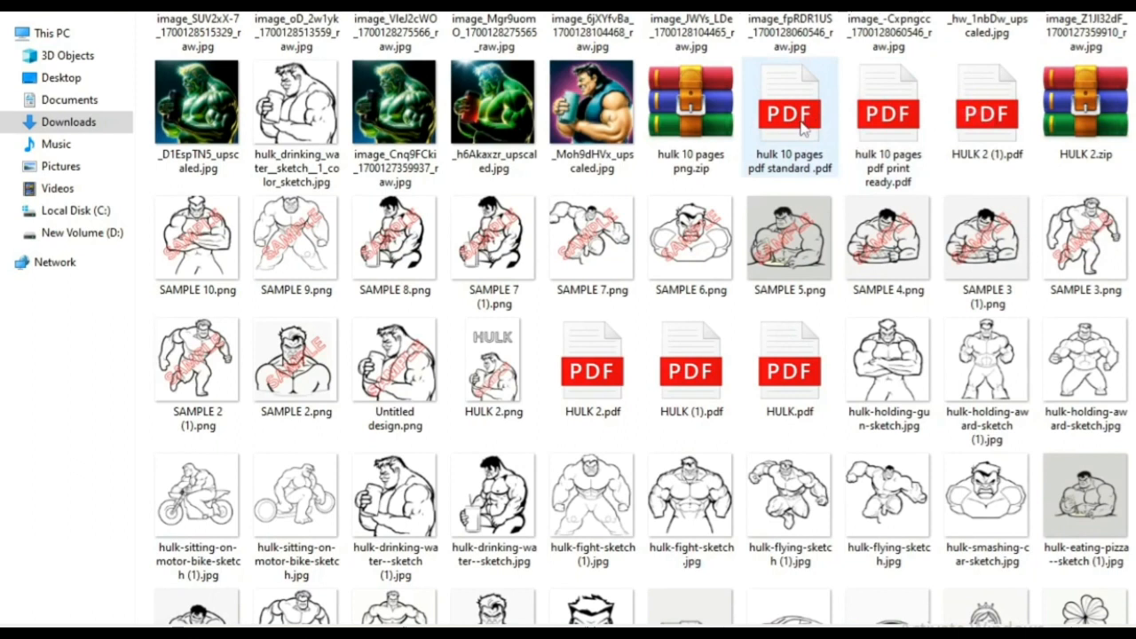
pyautogui.doubleClick(803, 129)
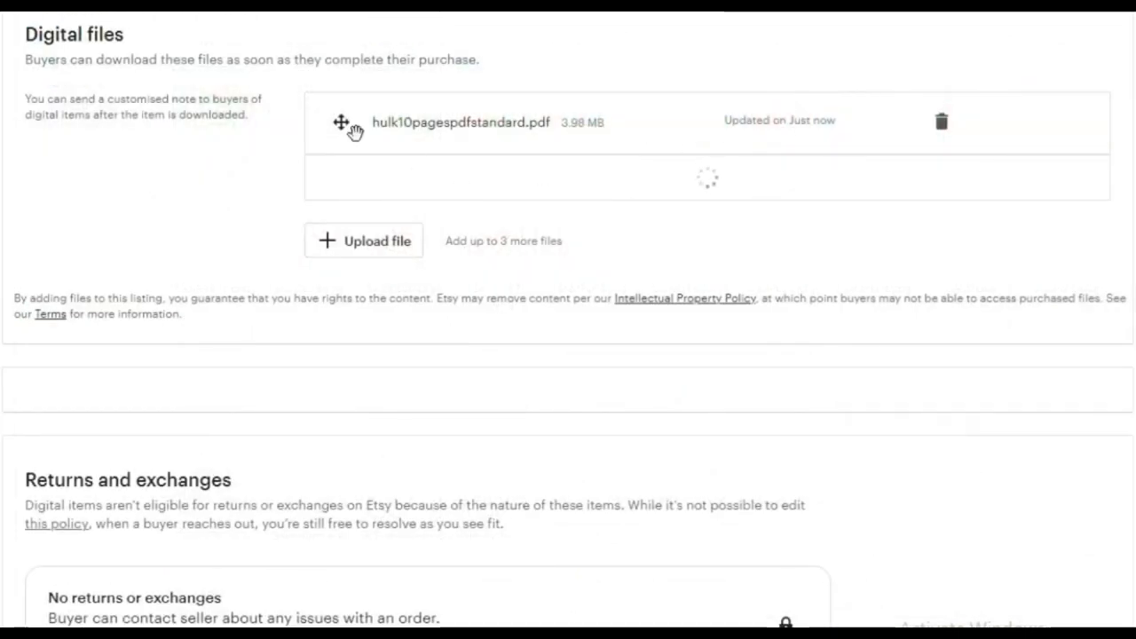
# Upload "hulk 10 pages png.zip" as a further digital file and save the finished listing
pyautogui.click(328, 241)
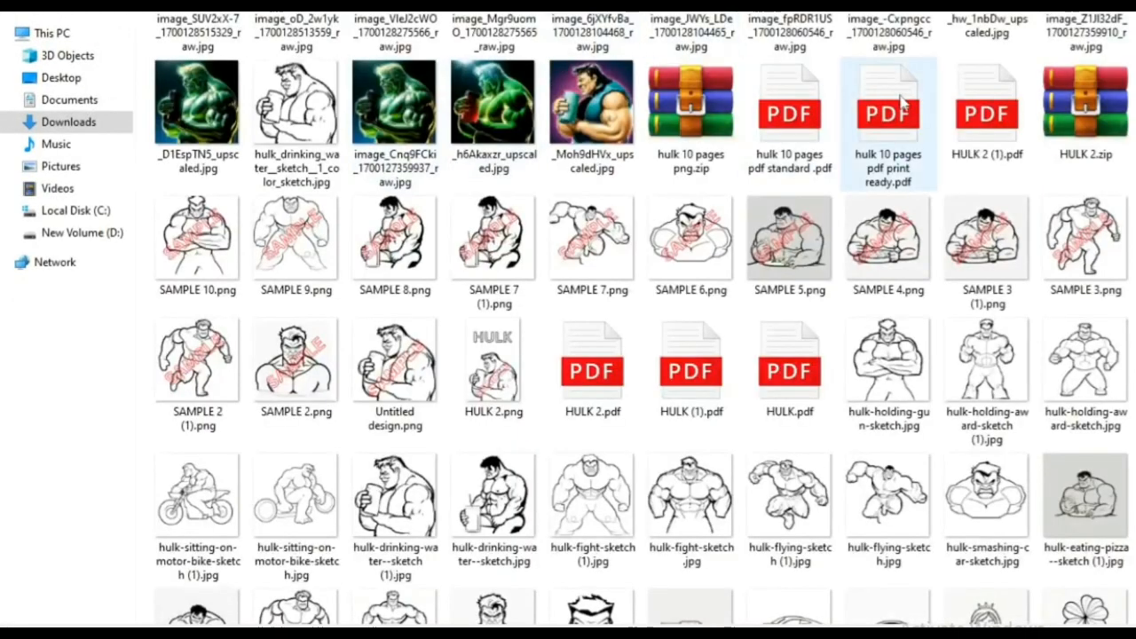
pyautogui.doubleClick(690, 102)
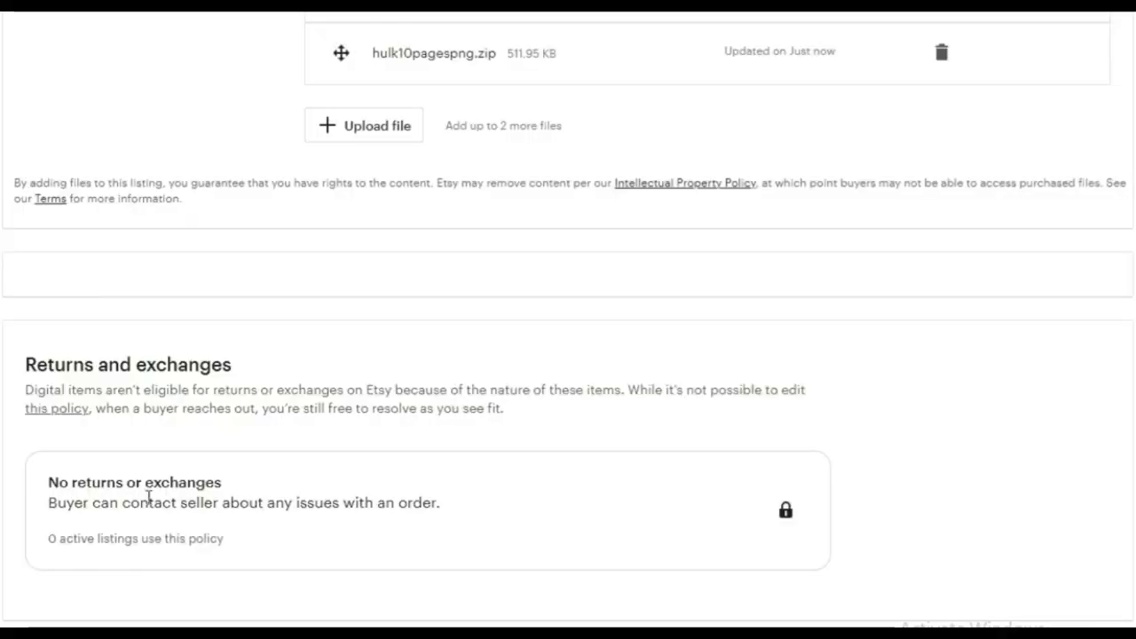
pyautogui.click(967, 626)
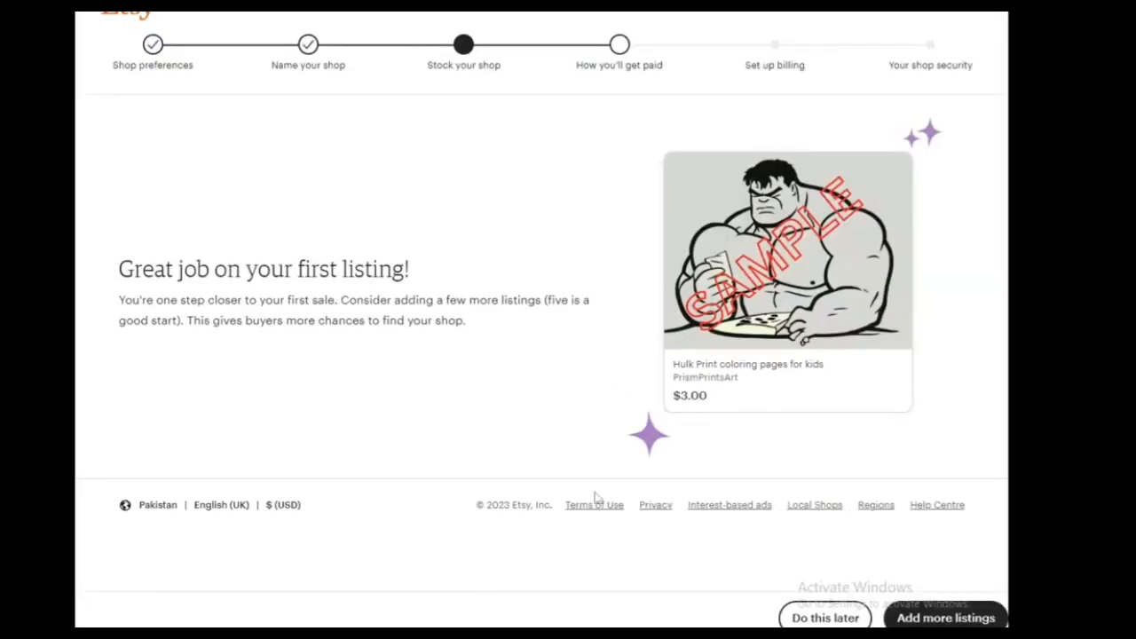
# Reopen the "Hulk Print coloring pages for kids" listing for editing and save it again
pyautogui.moveTo(888, 181)
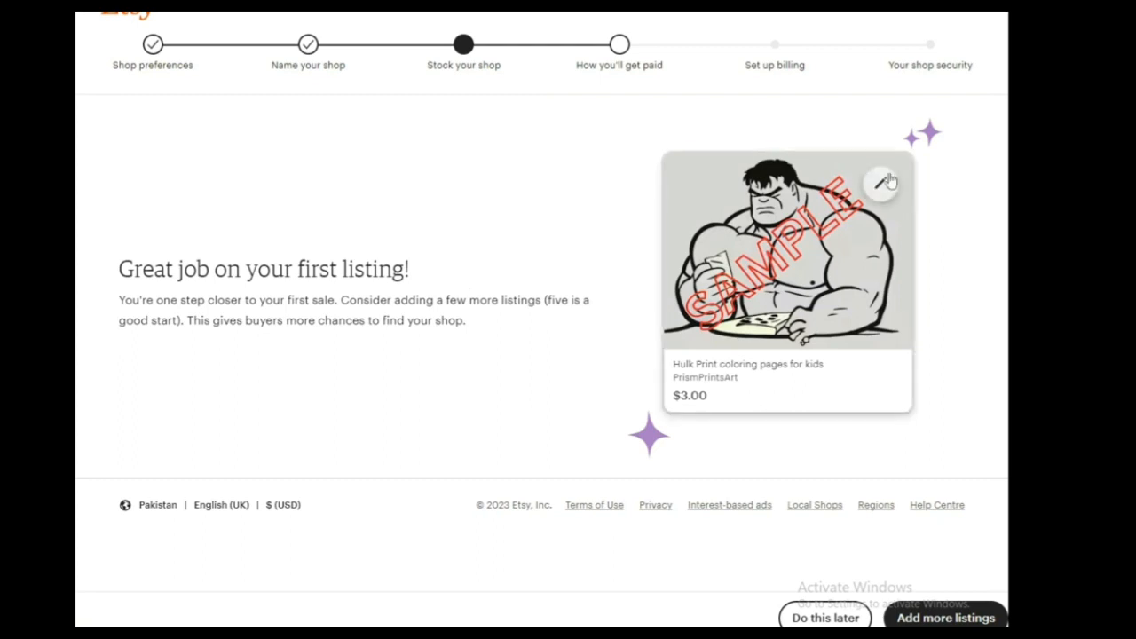
pyautogui.click(884, 184)
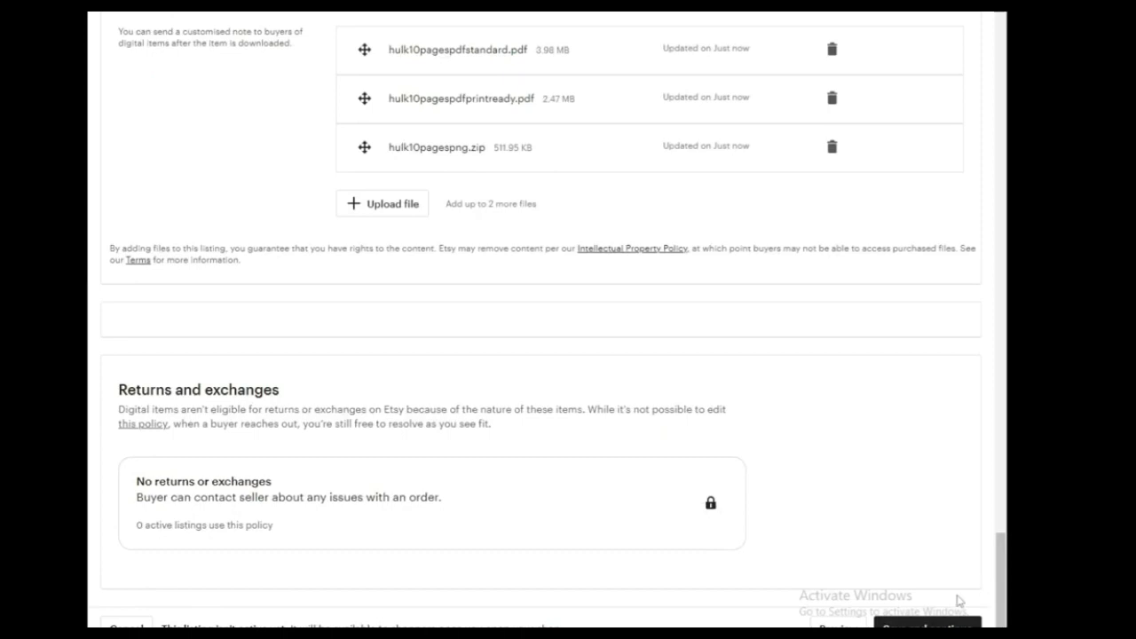
pyautogui.click(927, 622)
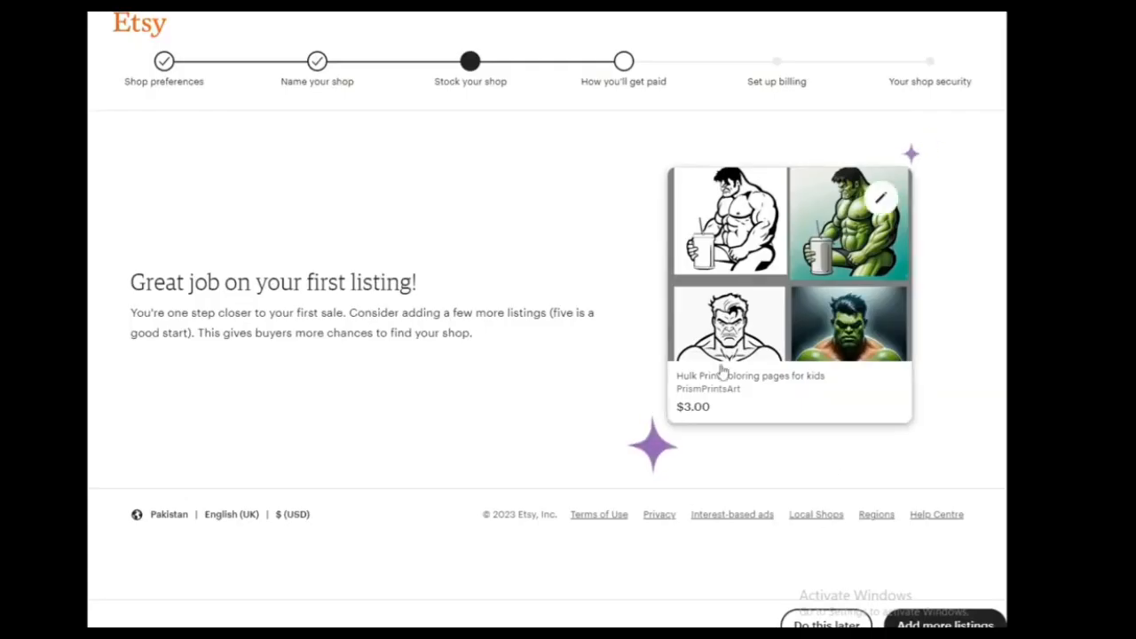
# Proceed to the shop's payment setup and set the bank location to United States
pyautogui.click(626, 64)
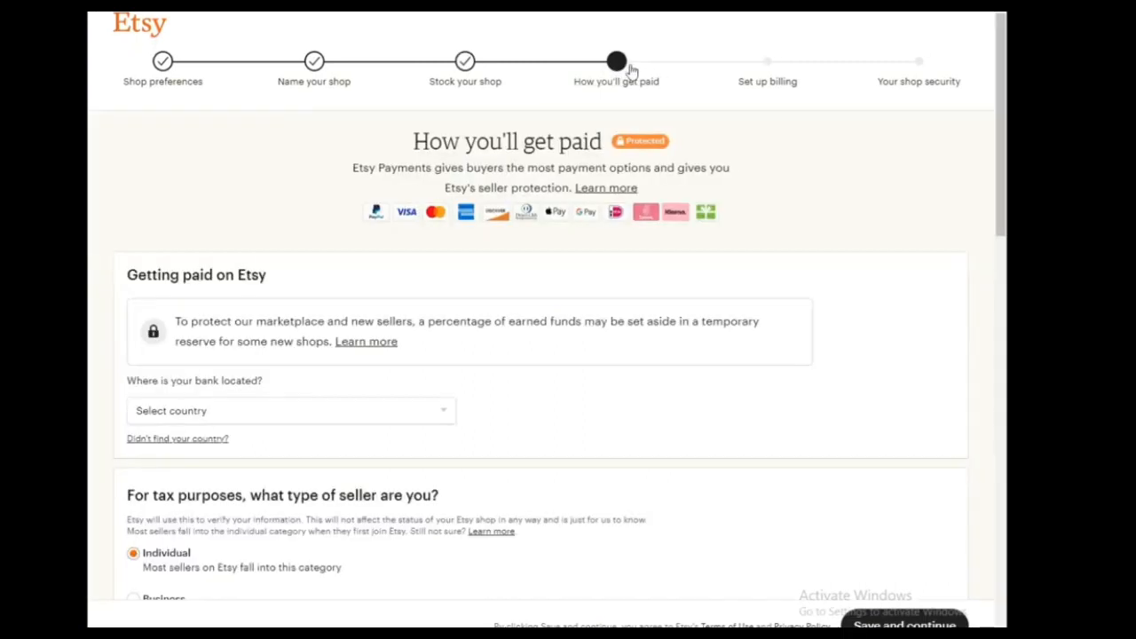
pyautogui.click(435, 410)
pyautogui.scroll(-5, 339, 311)
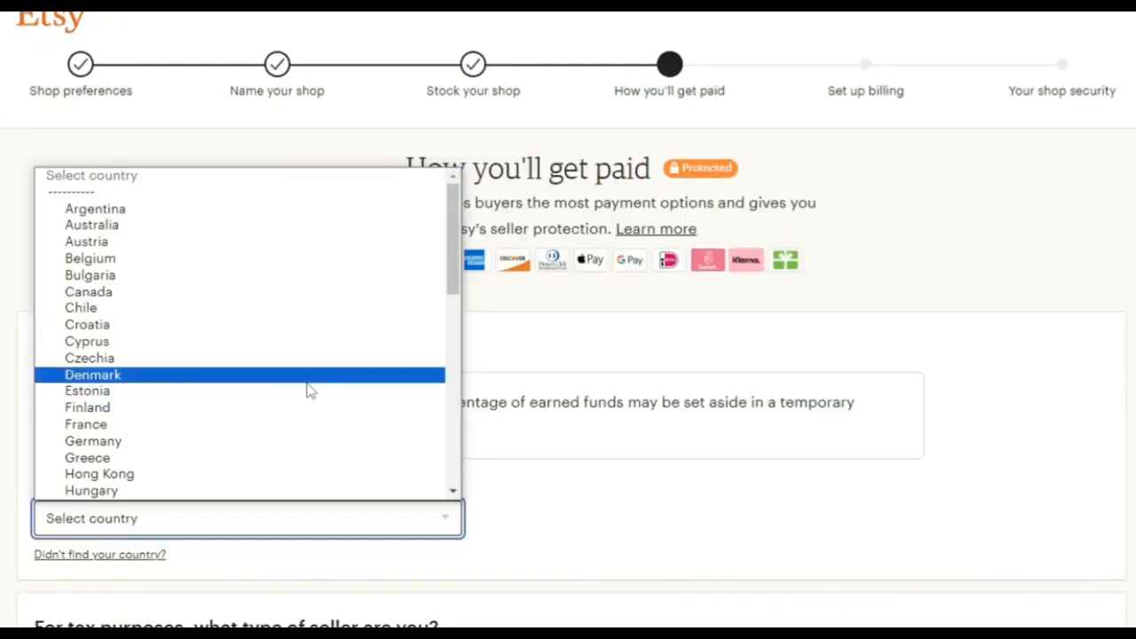
pyautogui.scroll(-3, 310, 391)
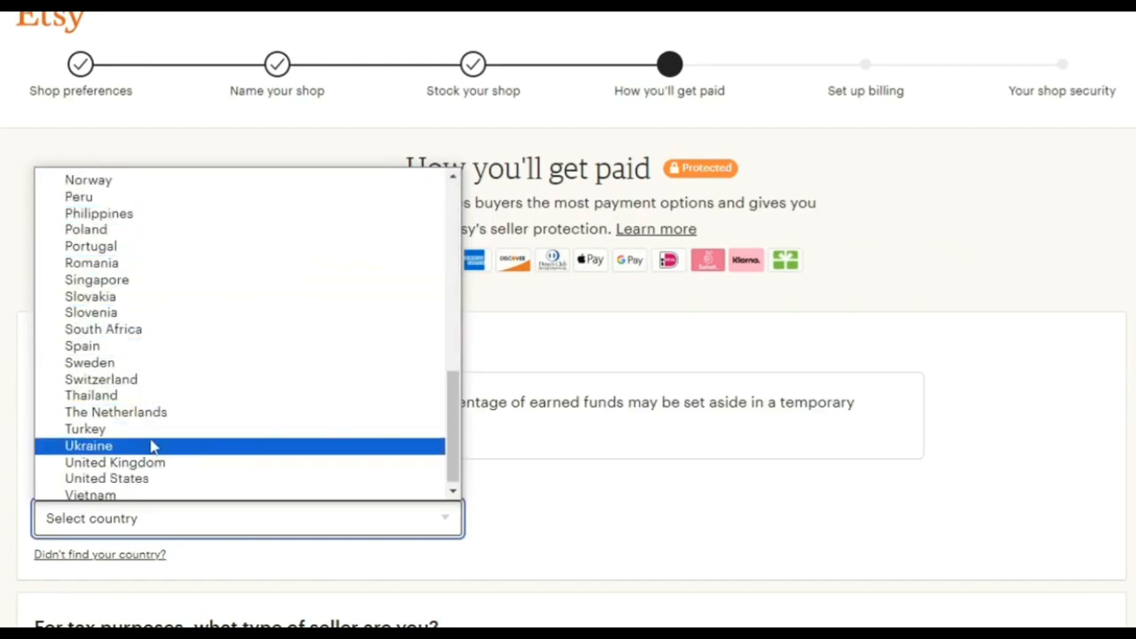
pyautogui.click(148, 480)
# Set the seller's country of residence to India
pyautogui.scroll(-5, 178, 482)
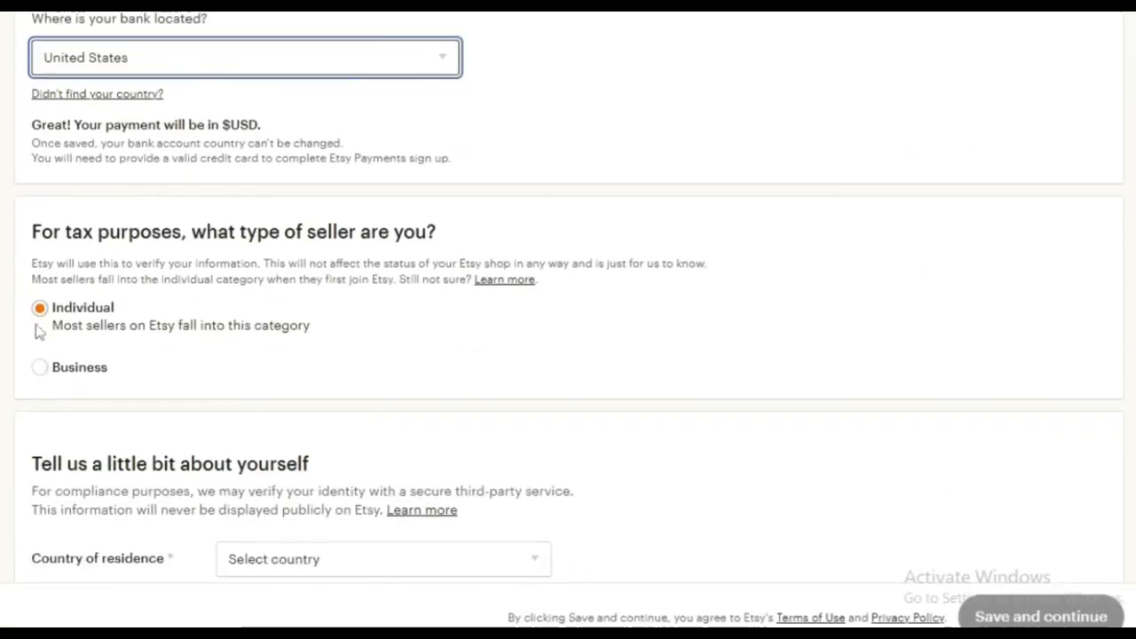
pyautogui.scroll(-3, 134, 328)
pyautogui.click(279, 291)
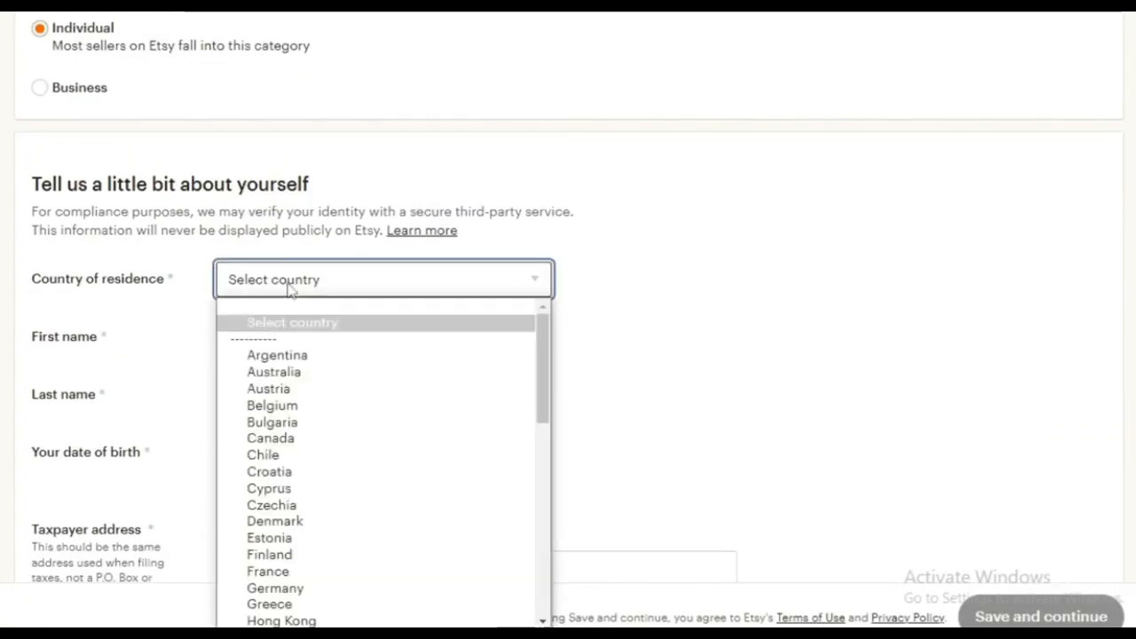
pyautogui.scroll(-3, 405, 395)
pyautogui.scroll(-4, 400, 396)
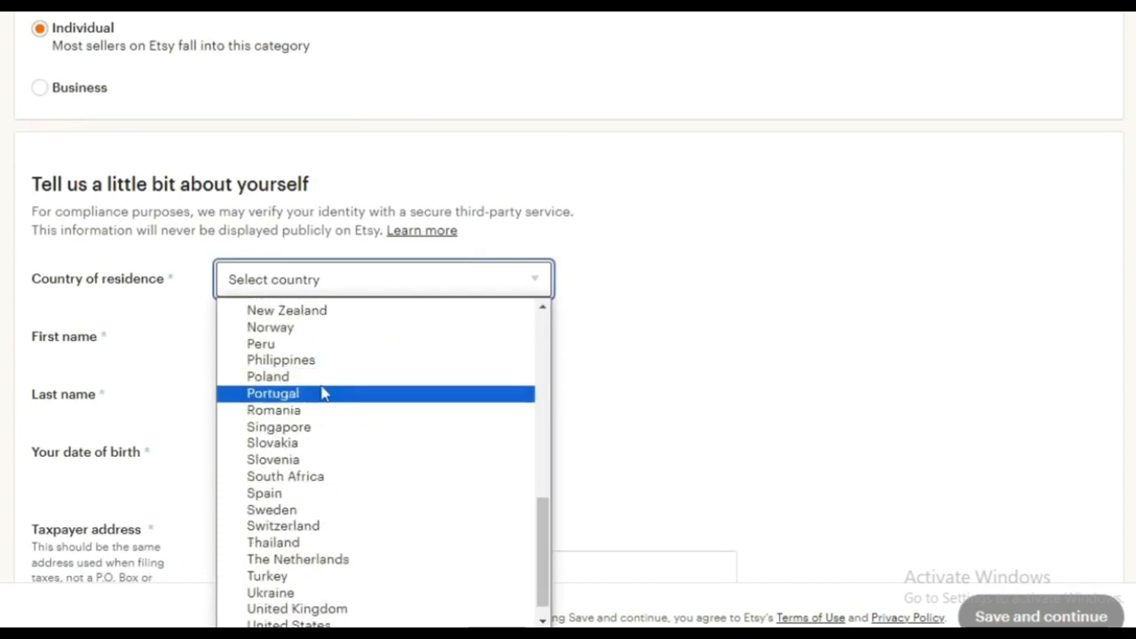
pyautogui.scroll(-1, 361, 538)
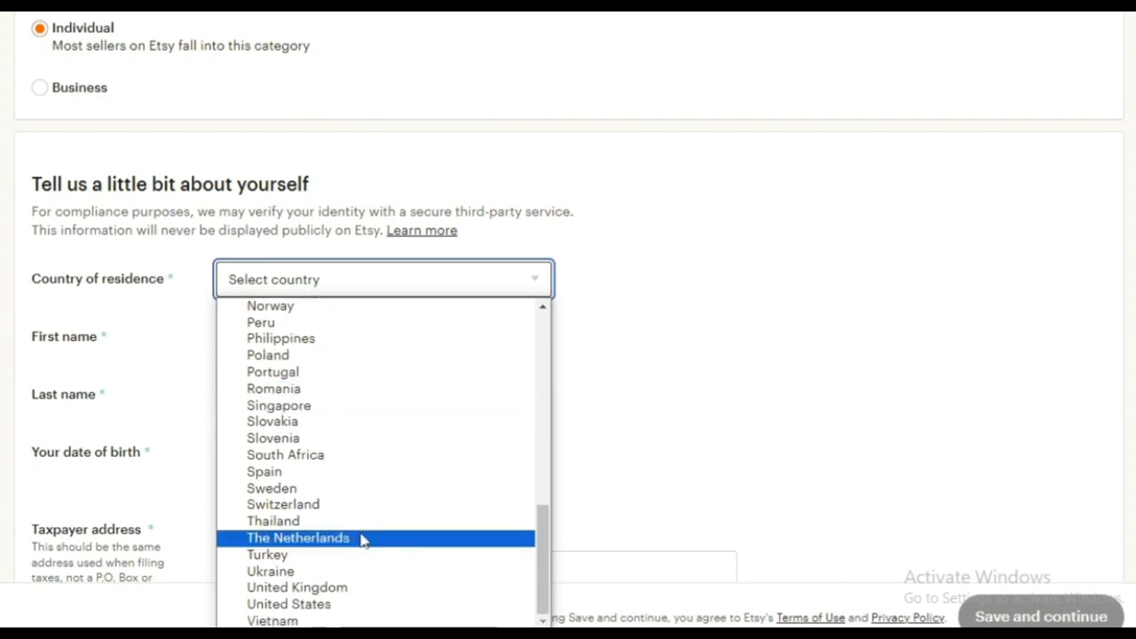
pyautogui.scroll(2, 348, 545)
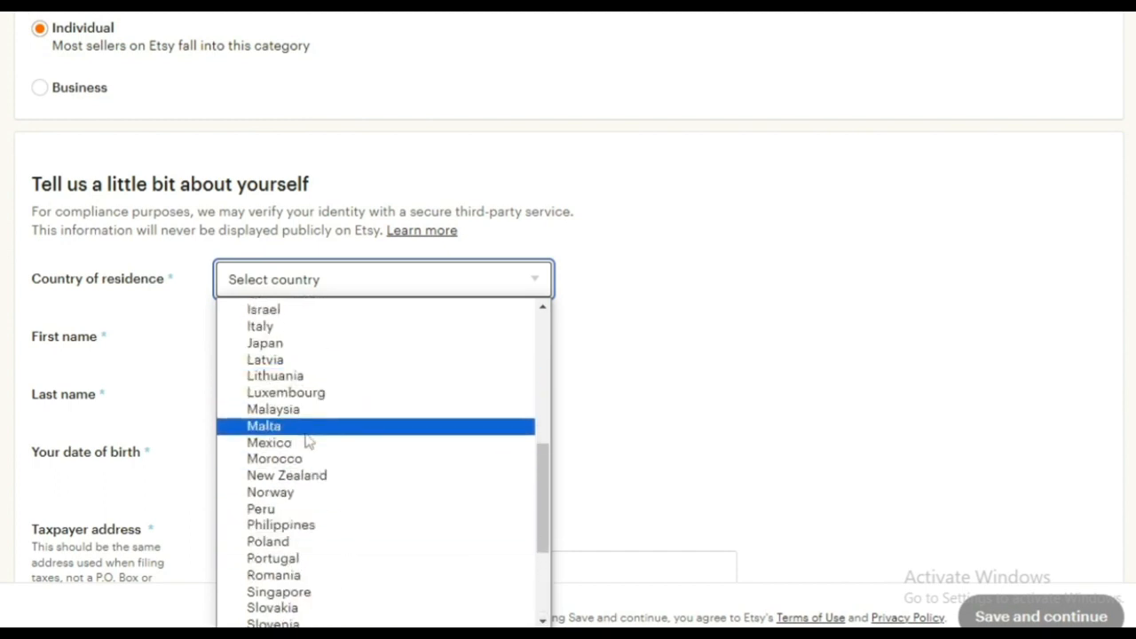
pyautogui.scroll(3, 346, 409)
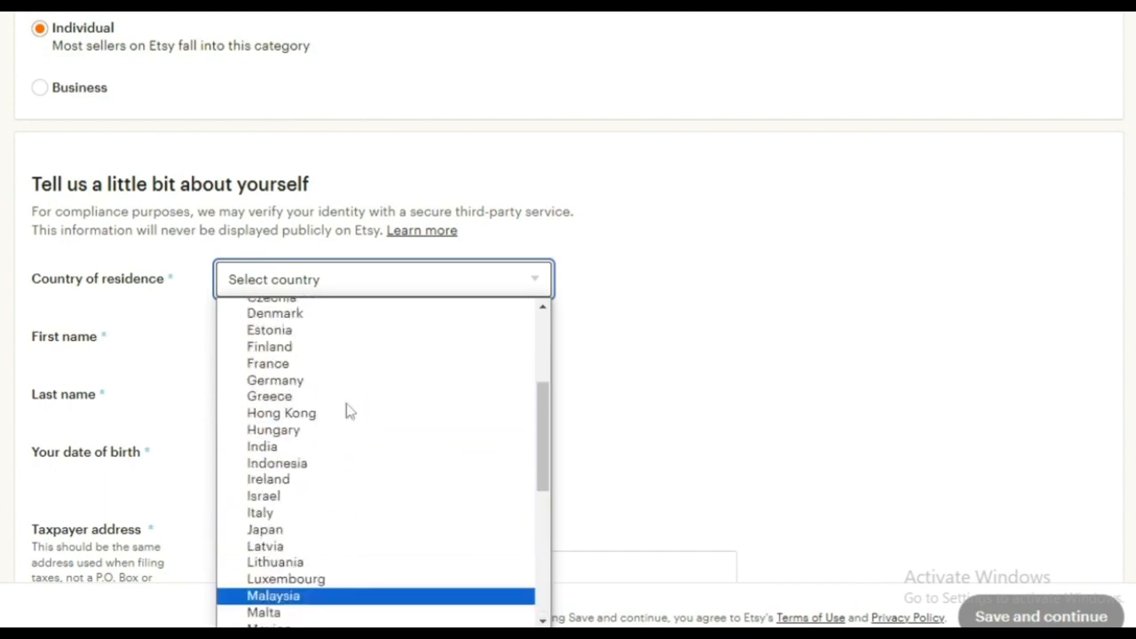
pyautogui.scroll(3, 346, 409)
pyautogui.scroll(-3, 337, 393)
pyautogui.scroll(3, 338, 393)
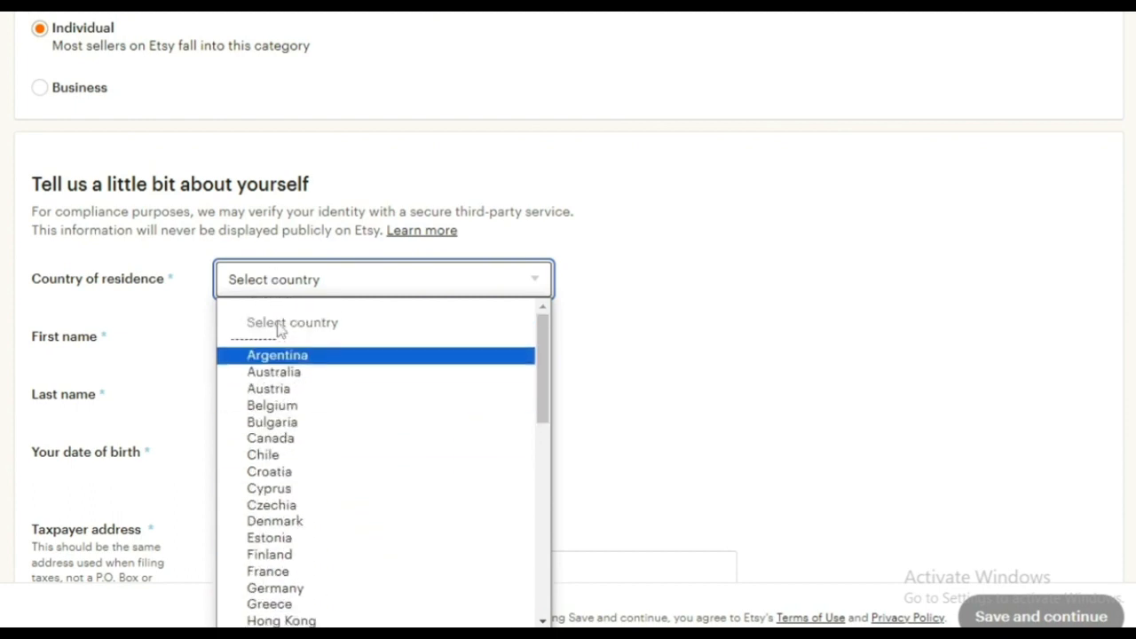
pyautogui.press('i')
pyautogui.click(257, 617)
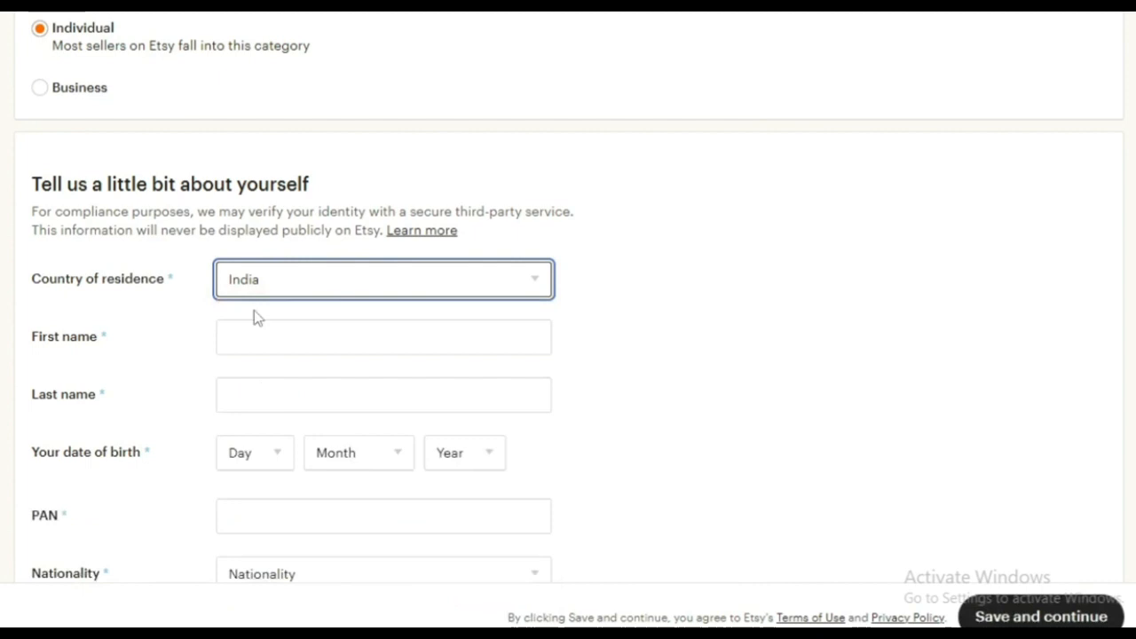
# Set the seller's country of residence to United States
pyautogui.scroll(-1, 231, 306)
pyautogui.click(269, 197)
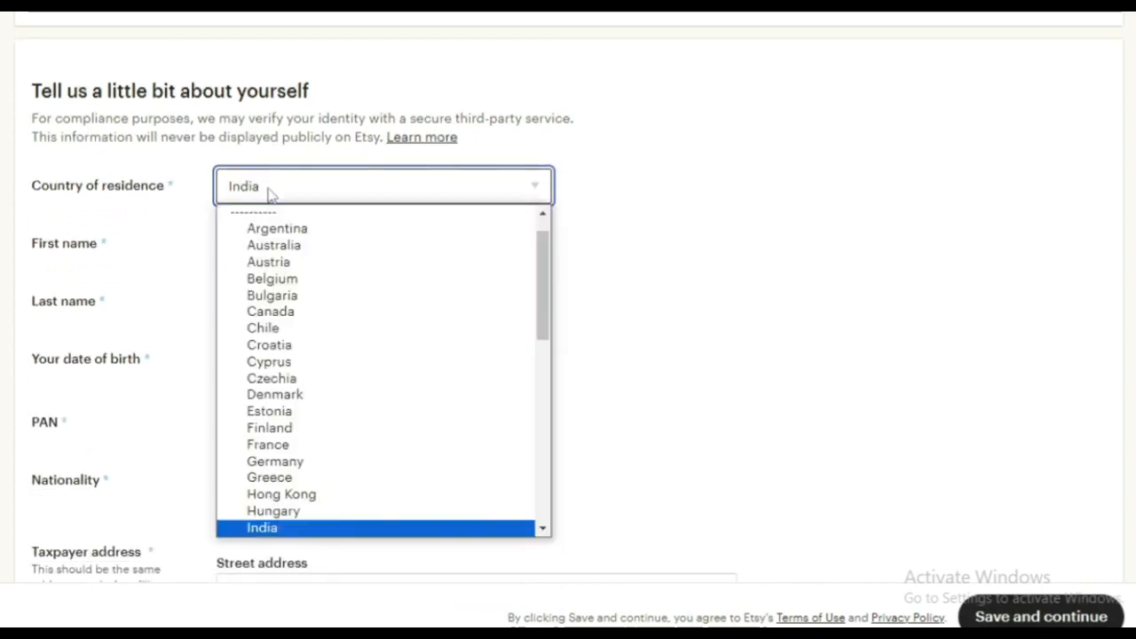
pyautogui.press('u')
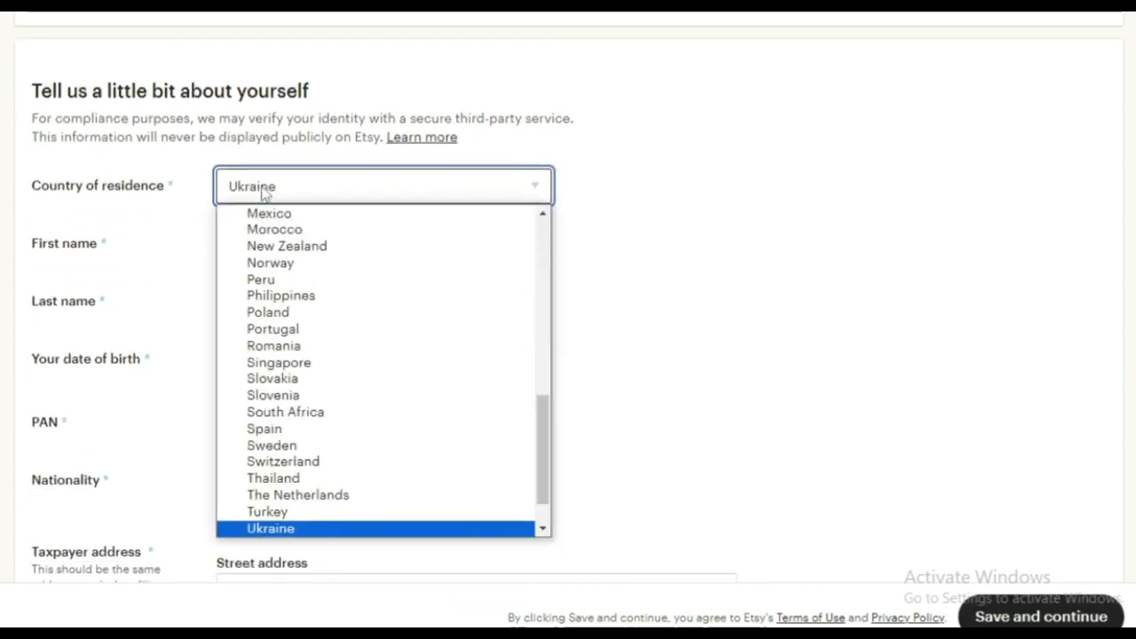
pyautogui.press('Down')
pyautogui.press('Down')
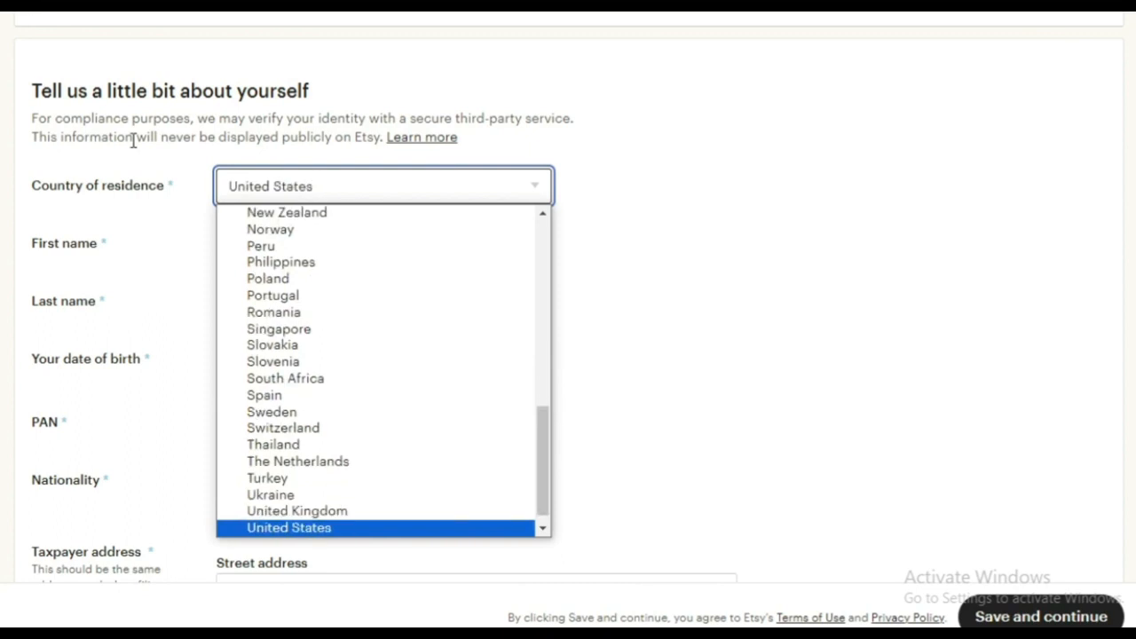
pyautogui.click(263, 530)
pyautogui.click(224, 223)
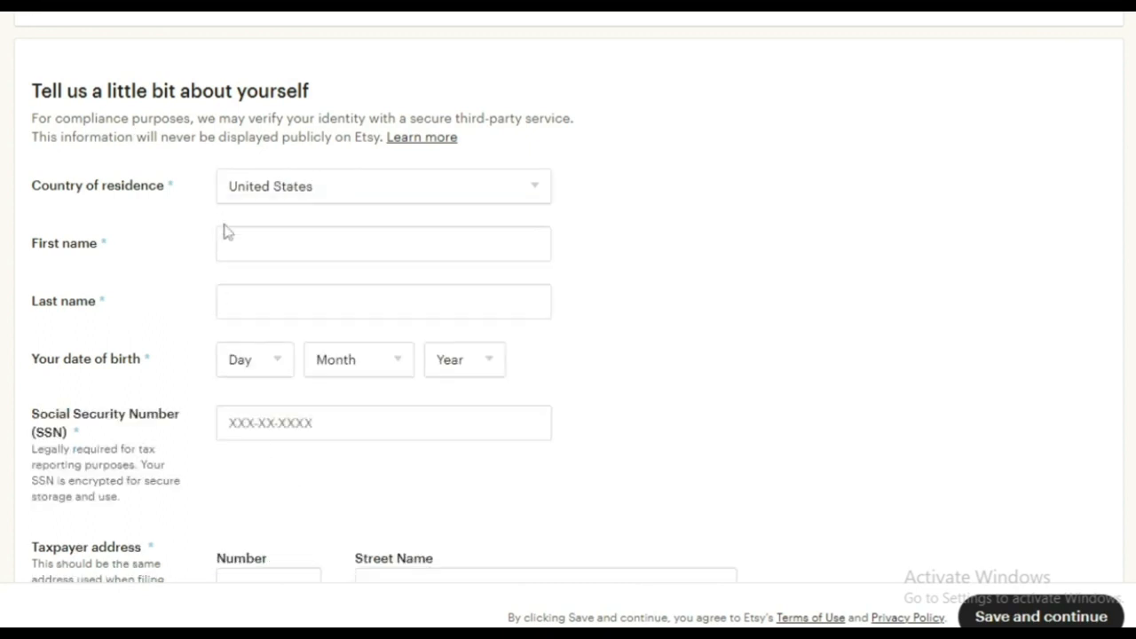
# Enter the seller's first name and last name and select the date of birth
pyautogui.click(224, 233)
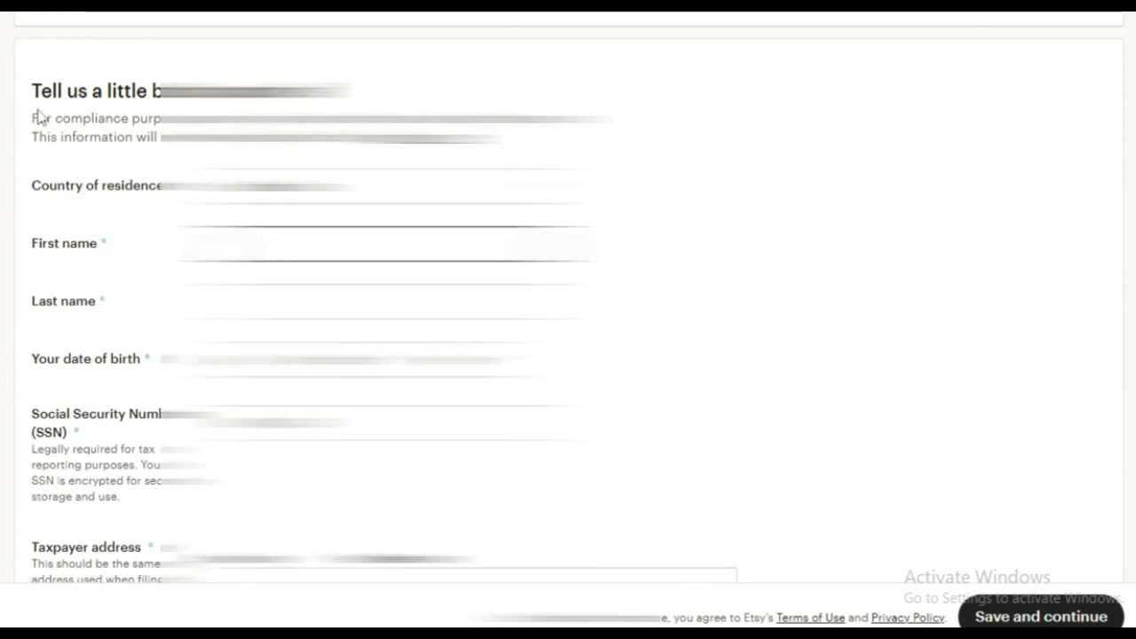
pyautogui.write('xx')
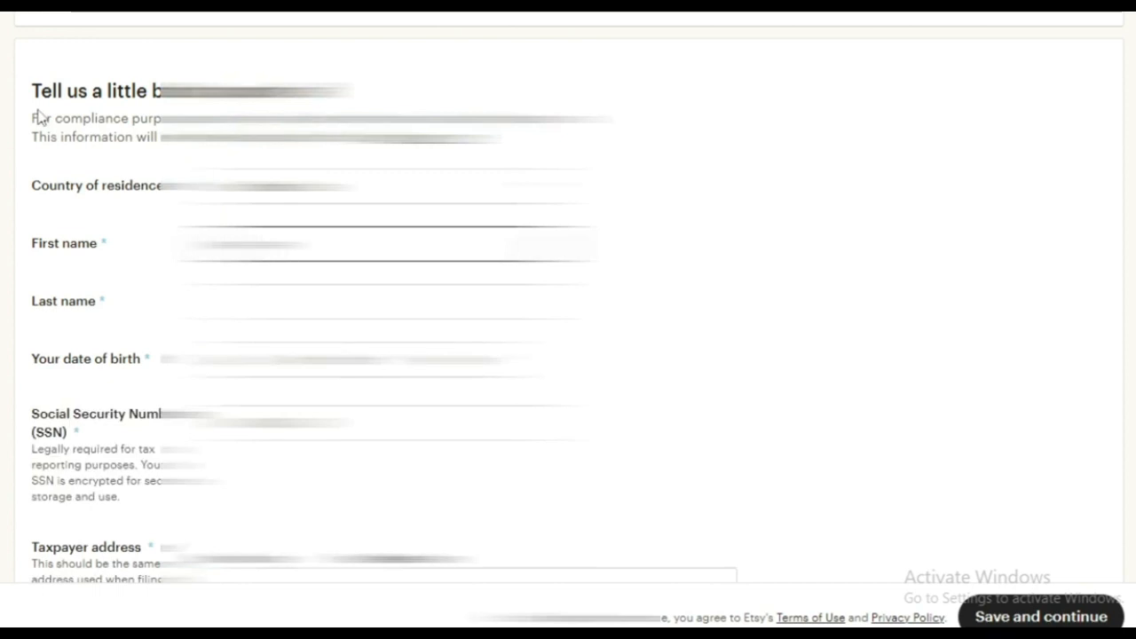
pyautogui.press('Tab')
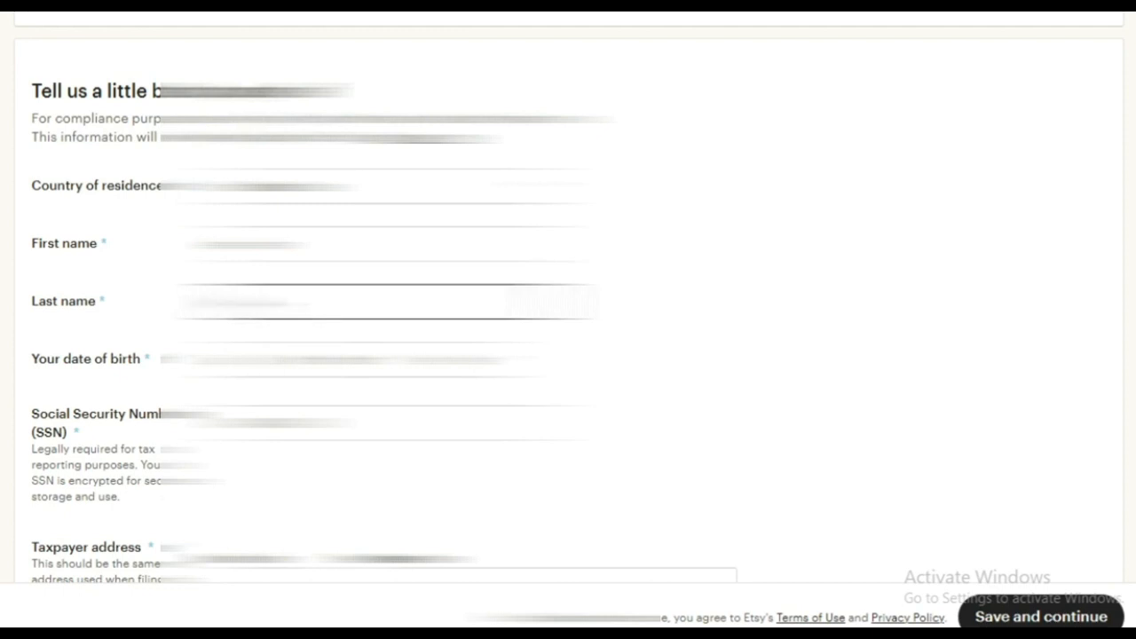
pyautogui.click(259, 360)
pyautogui.click(256, 283)
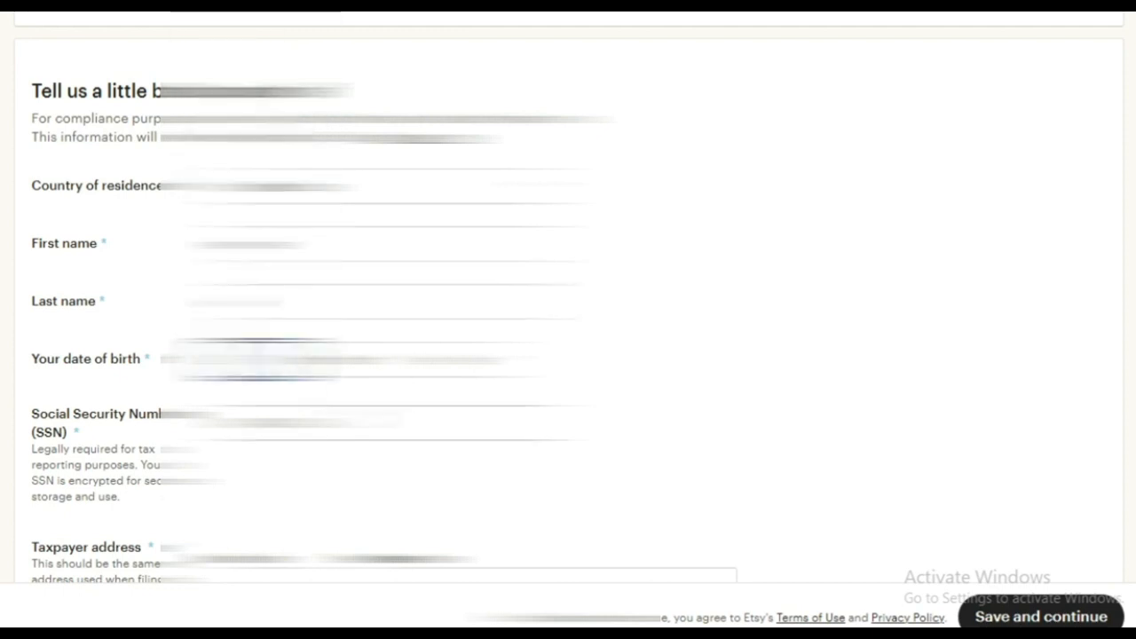
pyautogui.click(362, 359)
pyautogui.click(362, 519)
pyautogui.click(468, 359)
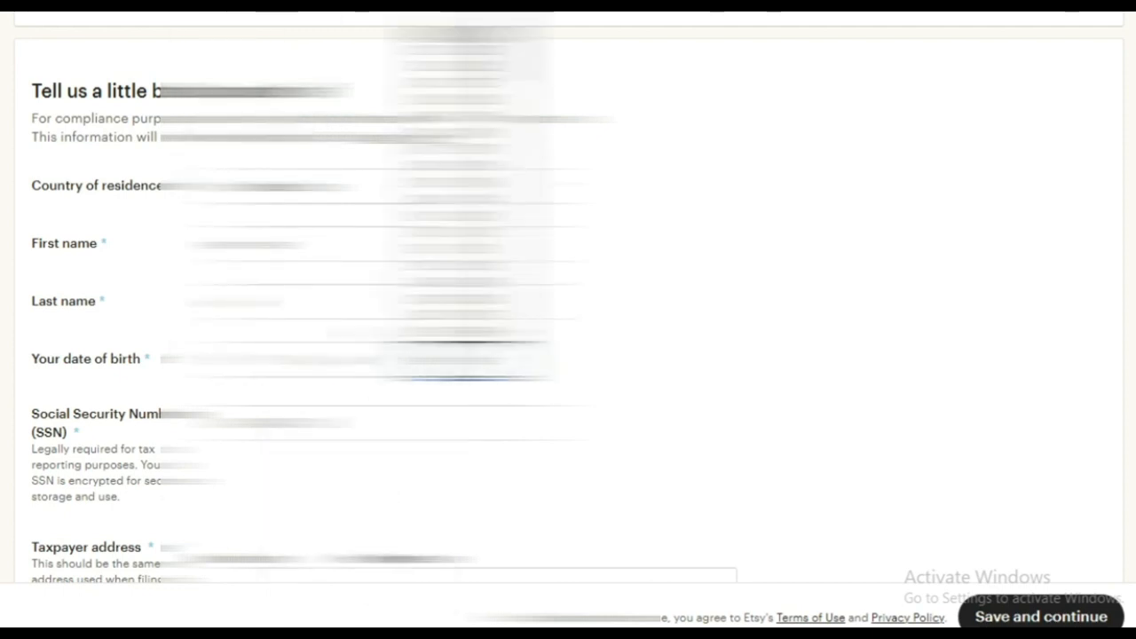
pyautogui.click(462, 333)
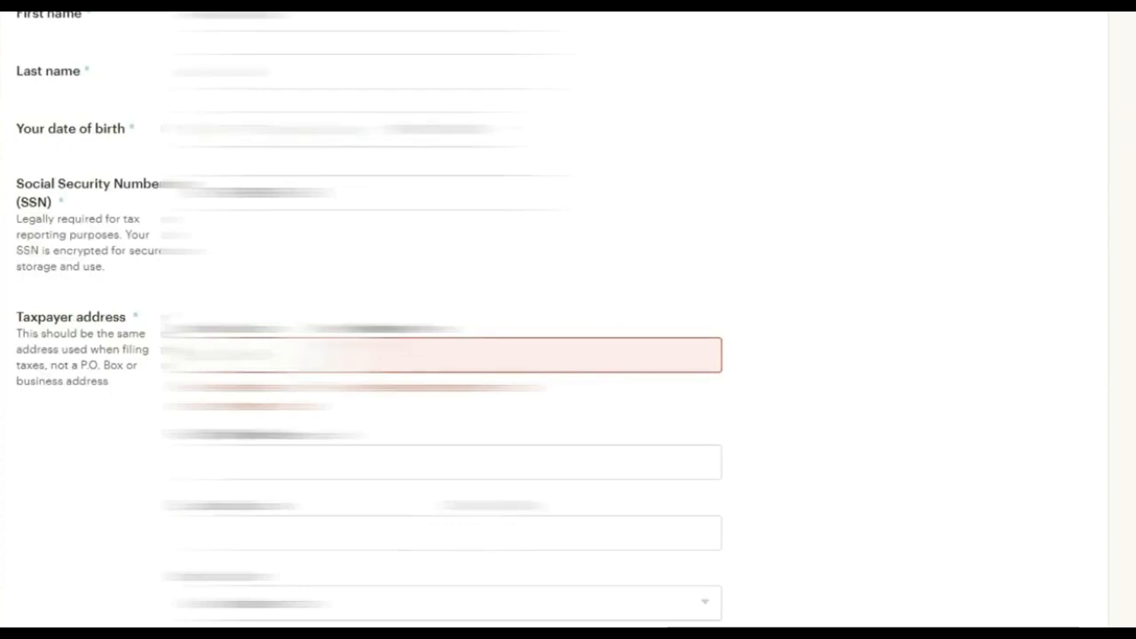
# Fill in the taxpayer address with the street number, street name, city and state
pyautogui.click(355, 355)
pyautogui.write('1')
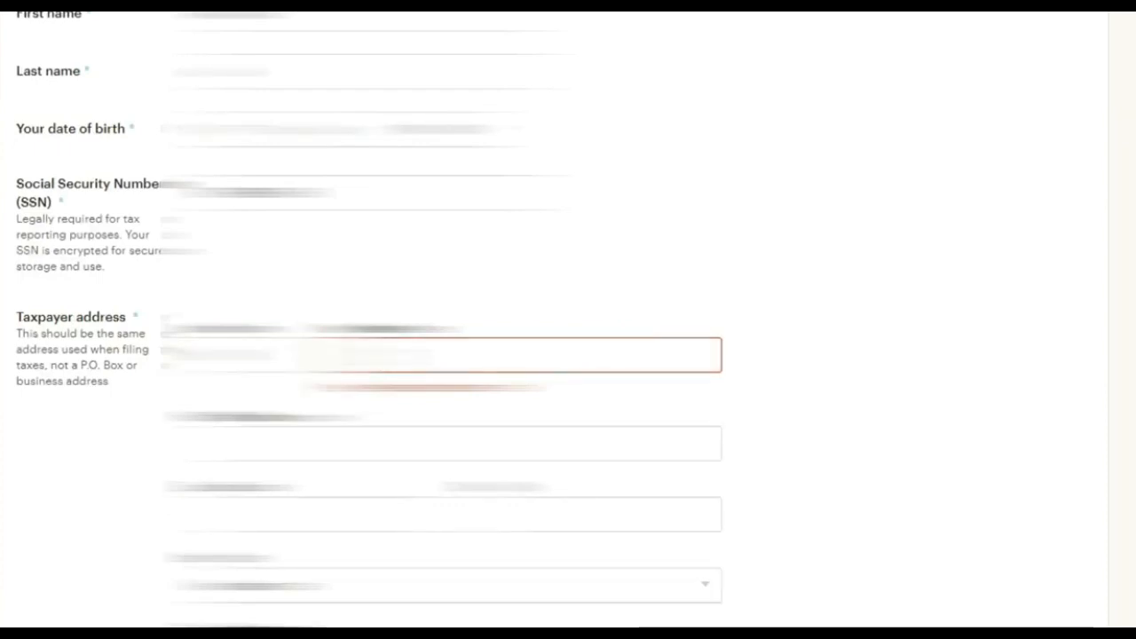
pyautogui.write('...')
pyautogui.write('...')
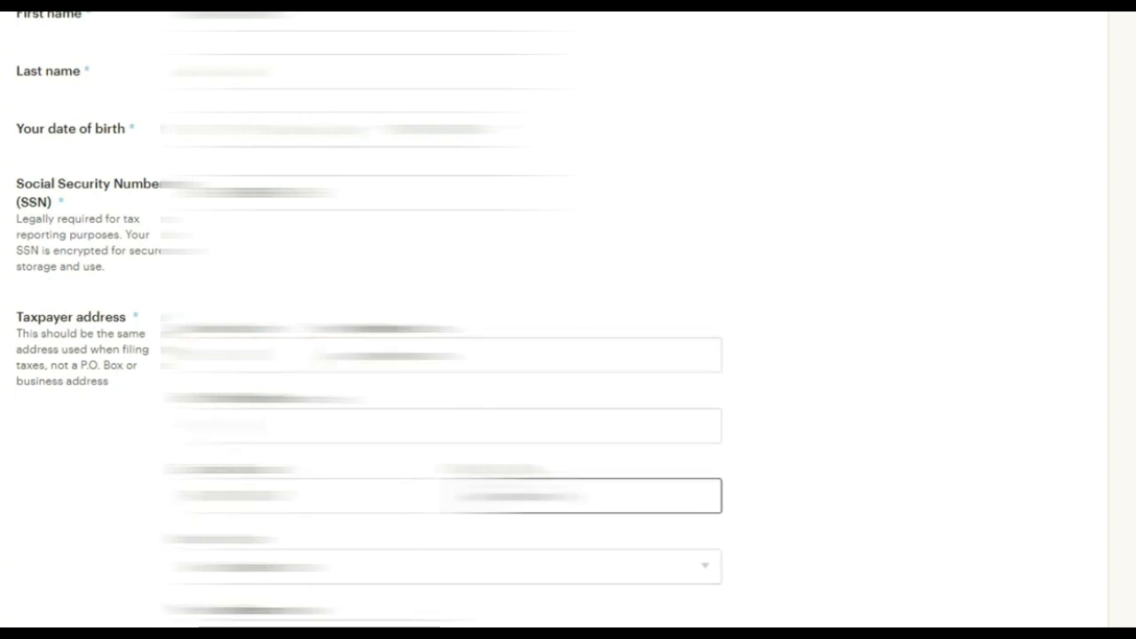
pyautogui.write('...')
pyautogui.rightClick(526, 498)
pyautogui.click(568, 510)
pyautogui.click(310, 573)
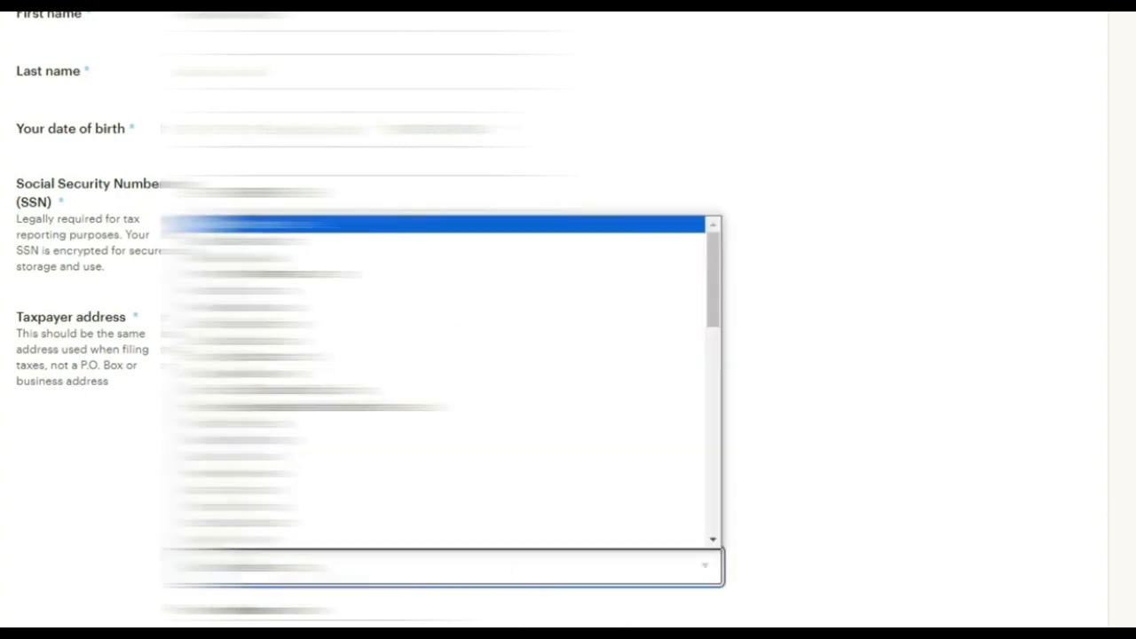
pyautogui.click(284, 274)
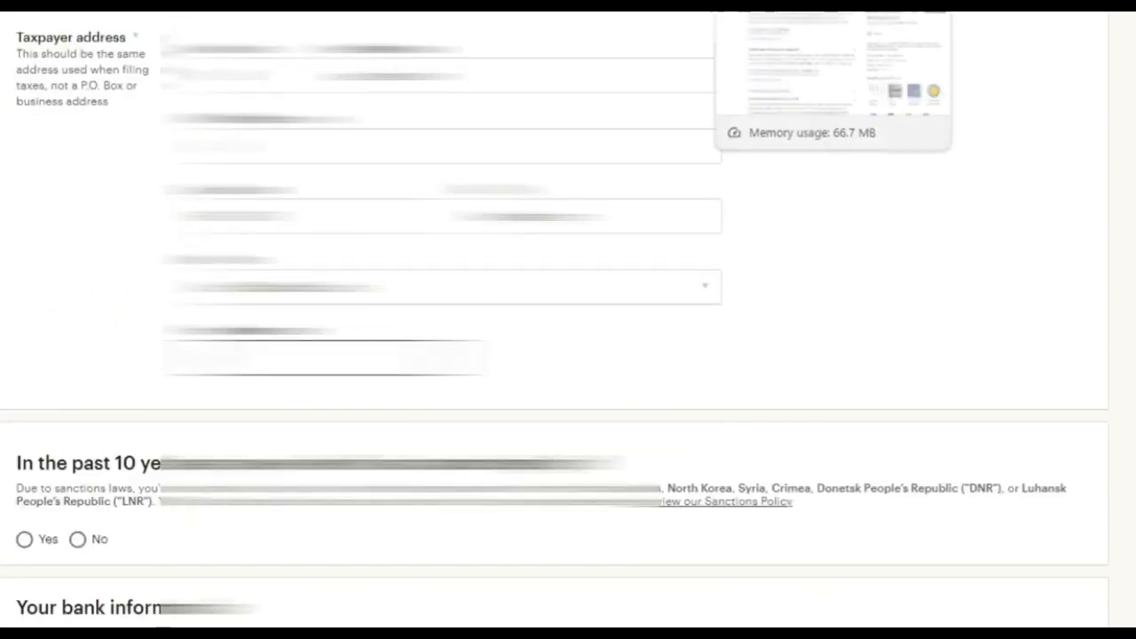
# Answer No to the question about having lived in a sanctioned region in the past 10 years
pyautogui.scroll(-2, 82, 358)
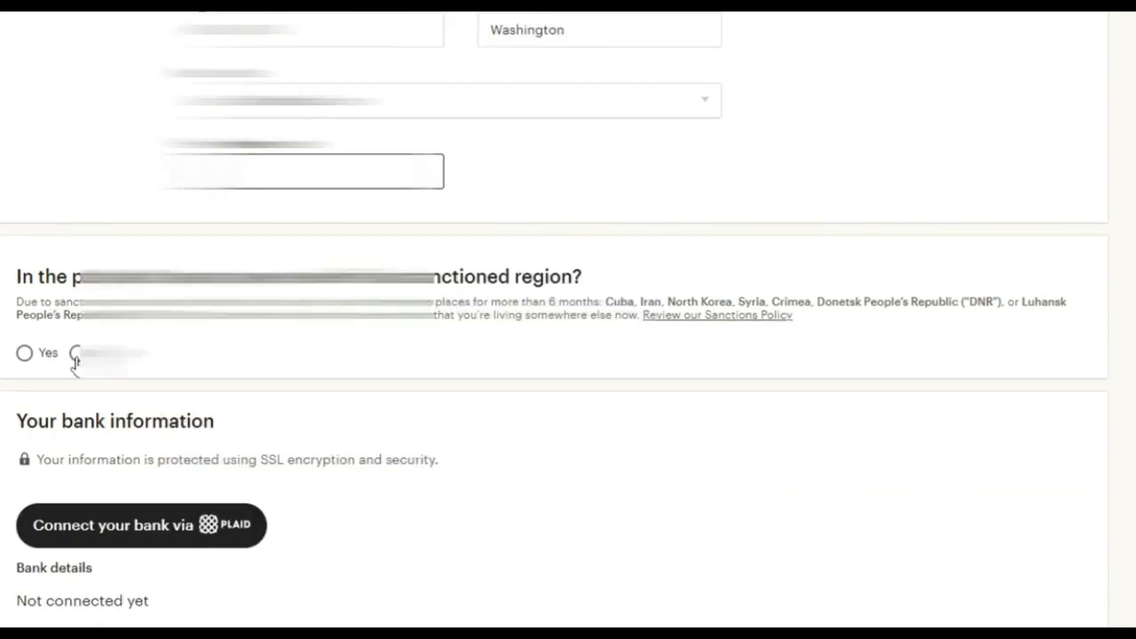
pyautogui.click(75, 354)
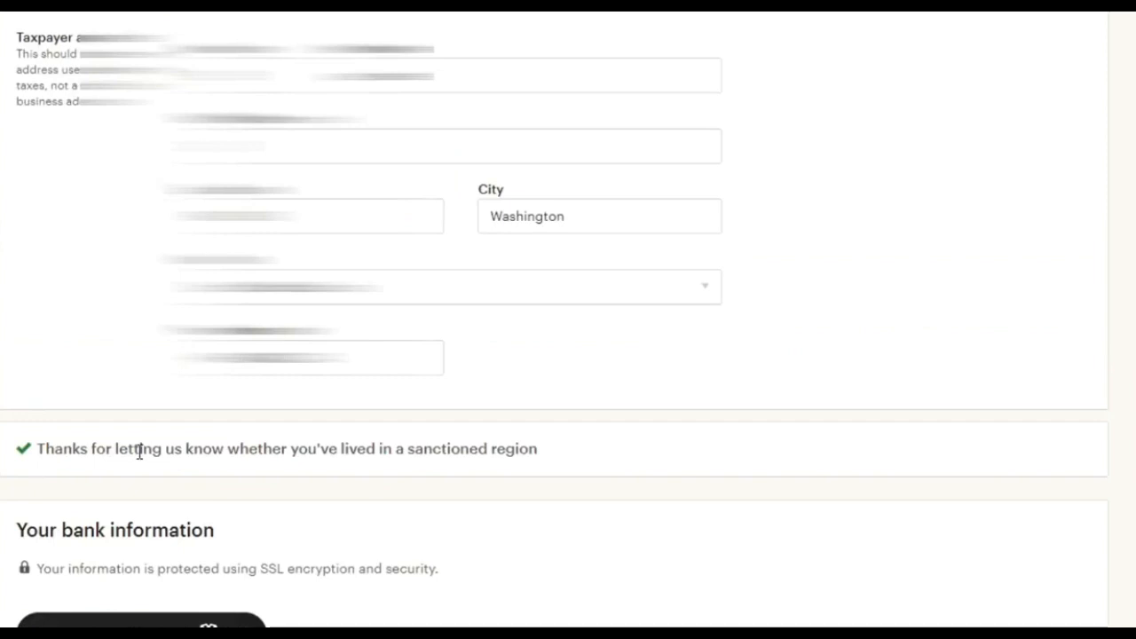
pyautogui.moveTo(28, 450); pyautogui.dragTo(570, 462)
pyautogui.click(572, 461)
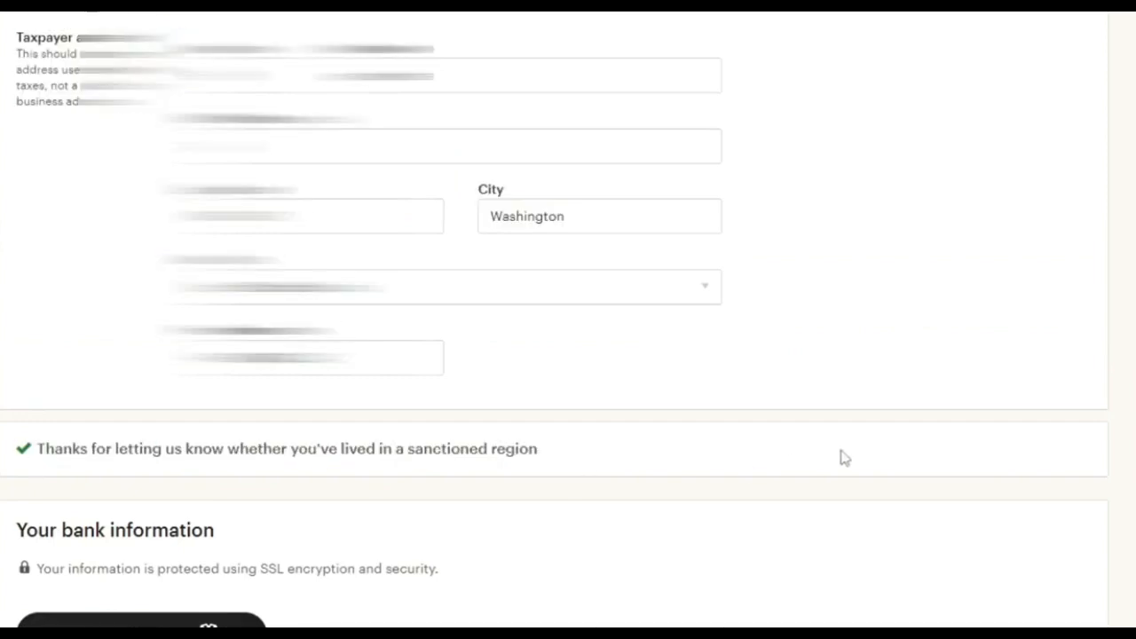
# Start connecting the bank account via Plaid and continue to the choice of linking method
pyautogui.scroll(-3, 843, 456)
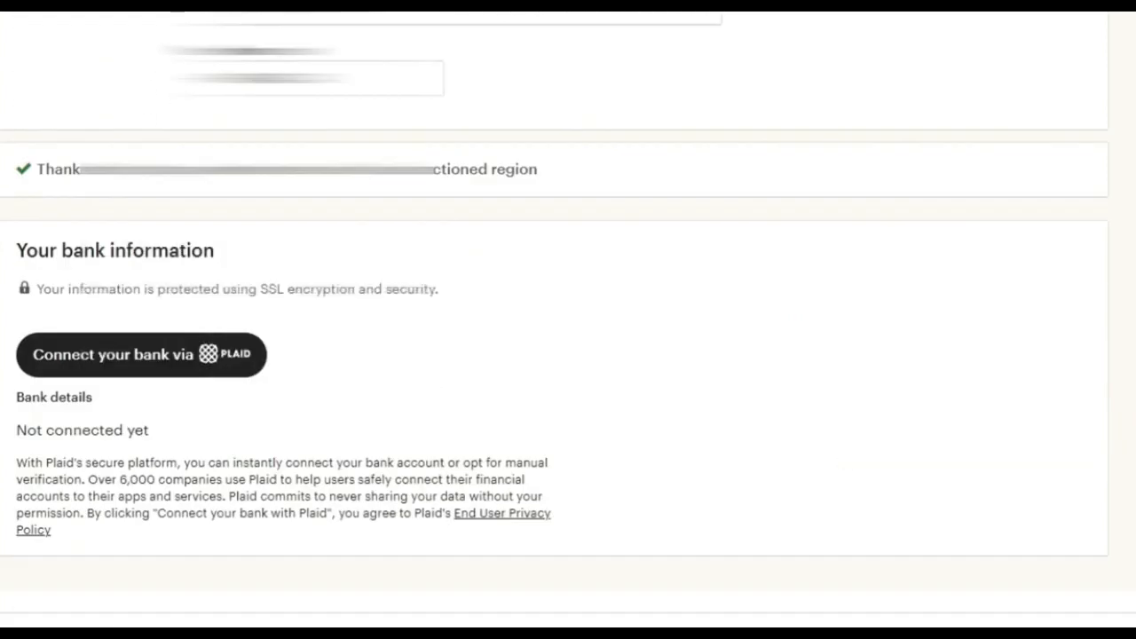
pyautogui.click(134, 364)
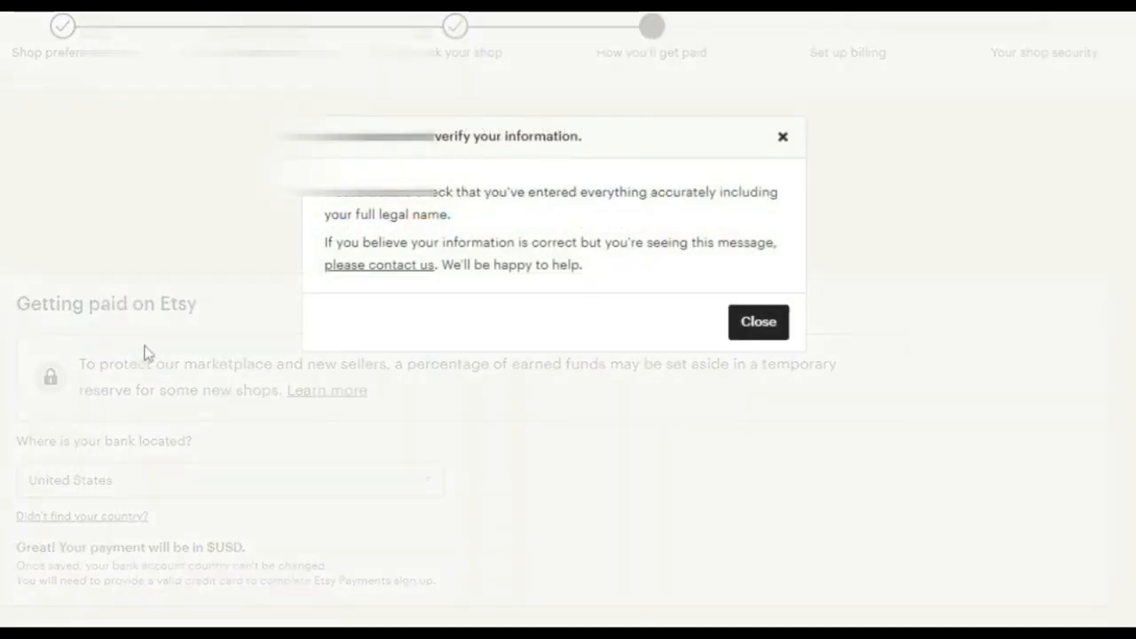
pyautogui.click(757, 324)
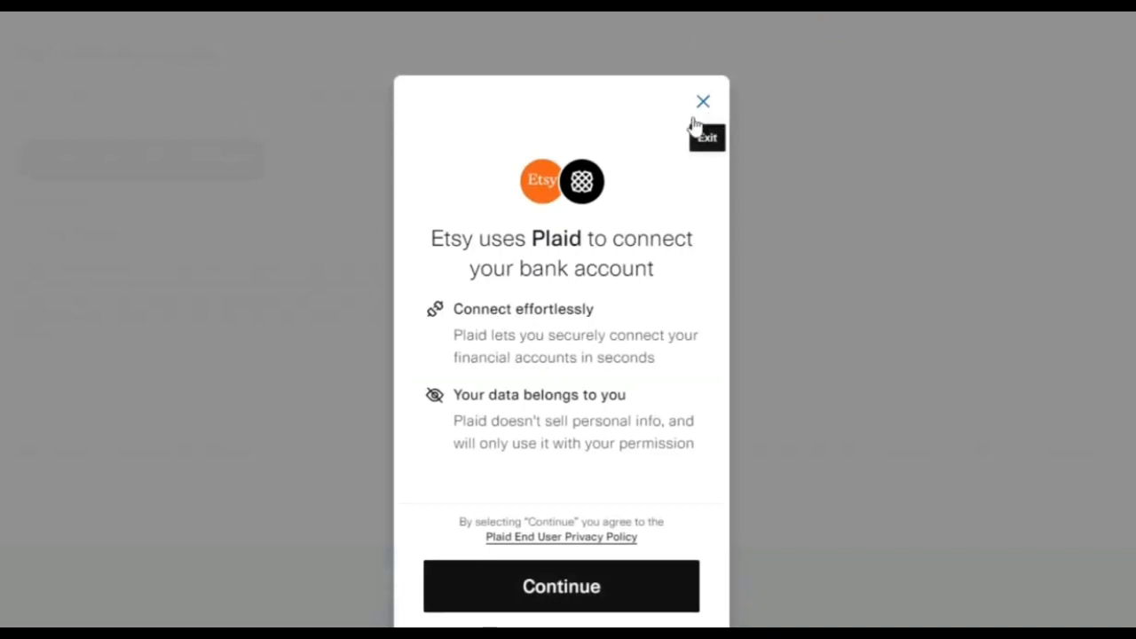
pyautogui.click(538, 583)
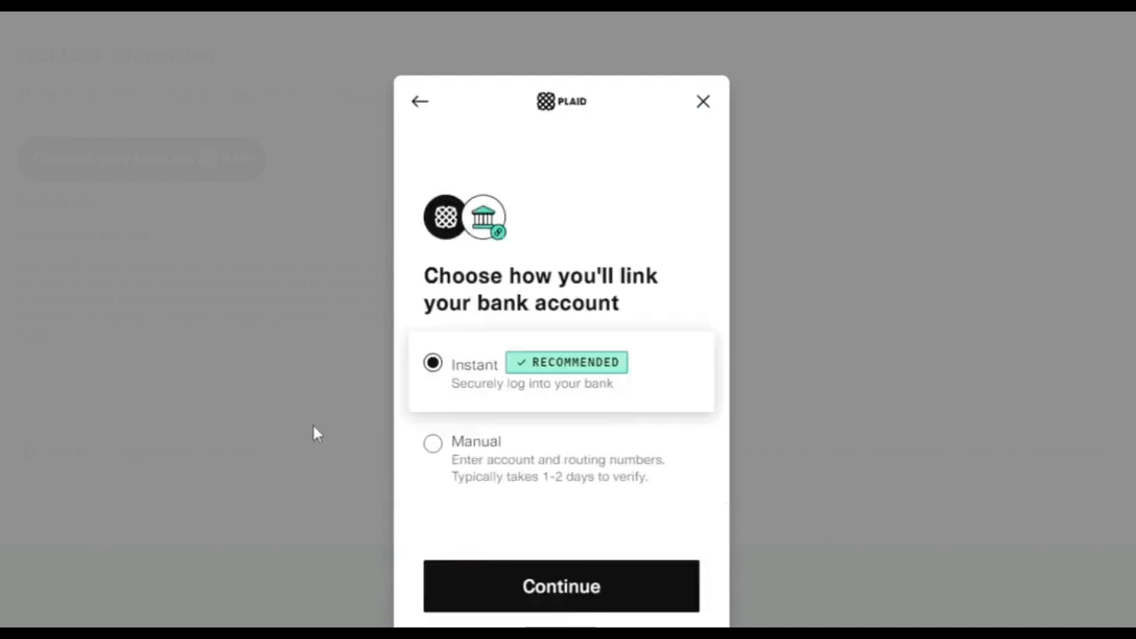